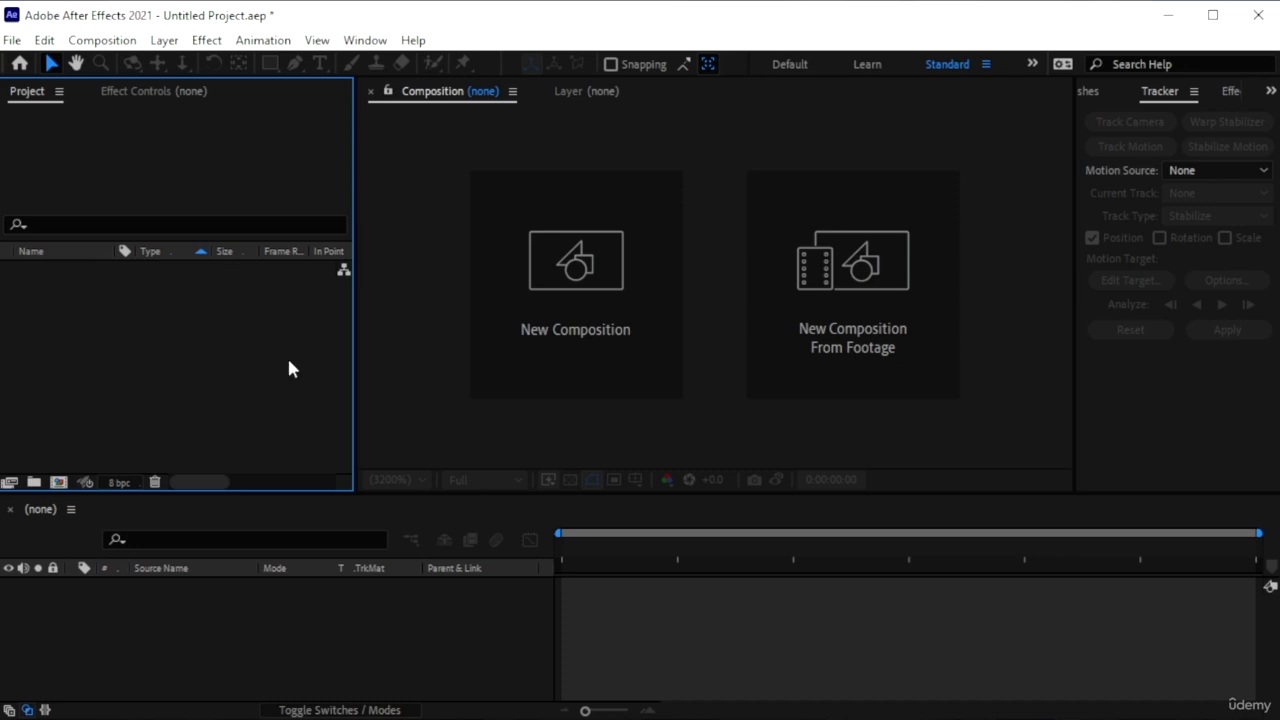
# - Create a new composition named "clone" with the HDTV 1080 29.97 preset and a 30-second duration
pyautogui.click(636, 268)
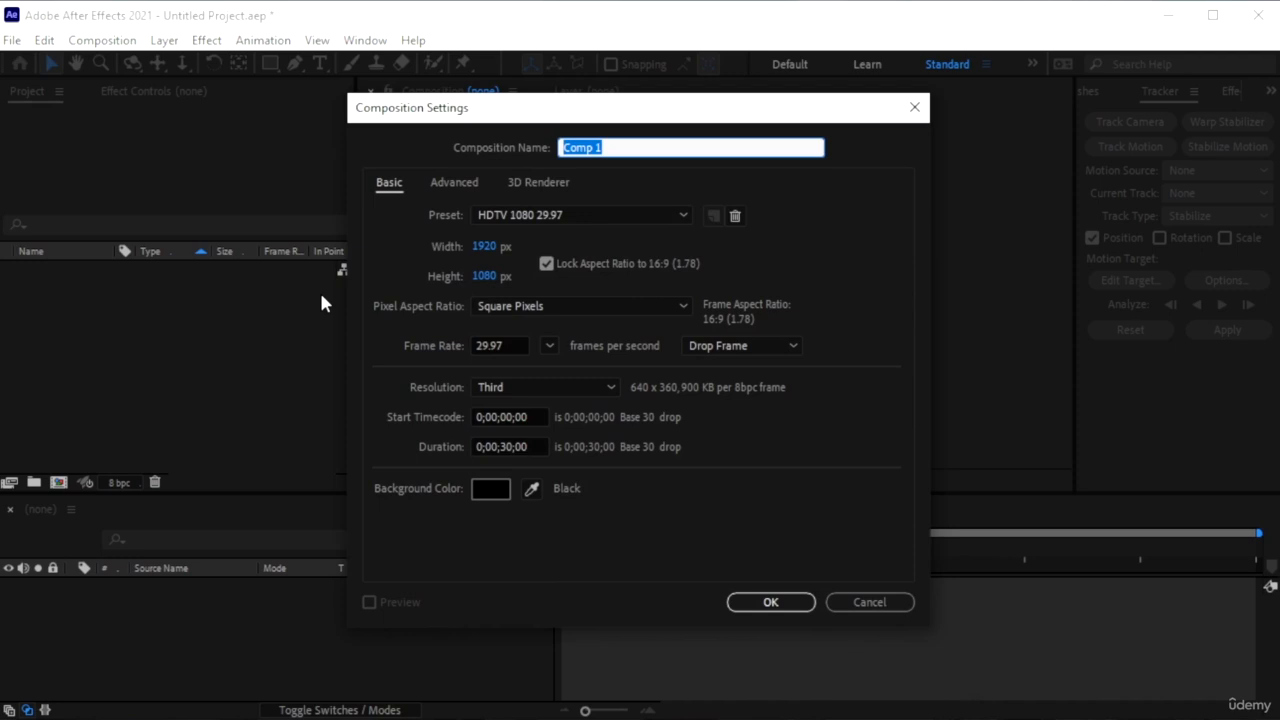
pyautogui.write('clone')
pyautogui.press('Return')
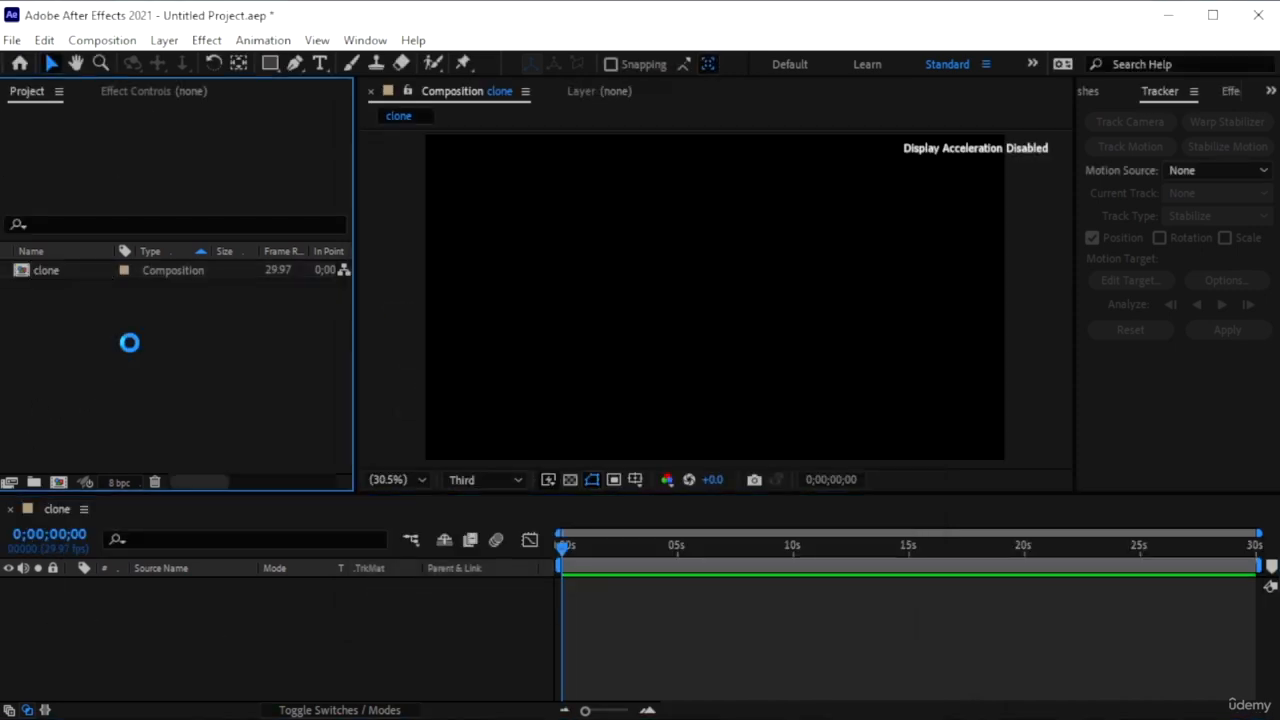
# - Import the concert .mov and the three green-screen .mp4 clips from the clone effect folder as footage
pyautogui.doubleClick(117, 371)
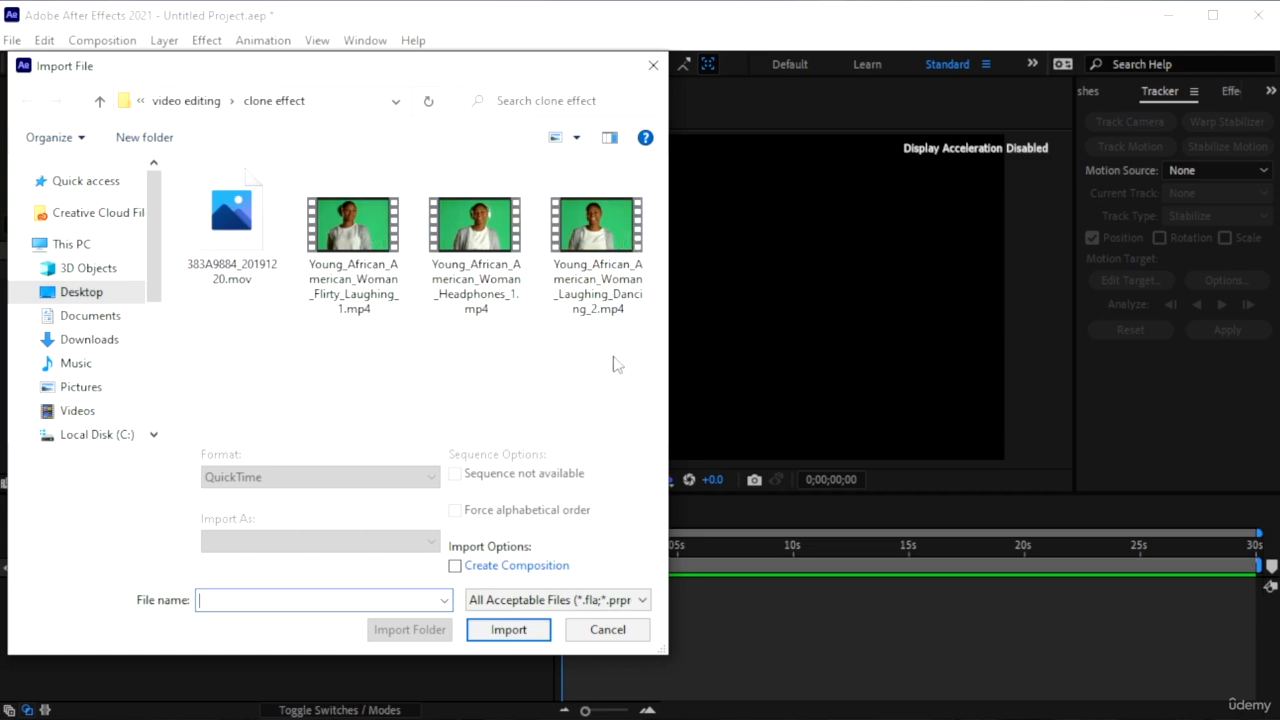
pyautogui.moveTo(614, 356); pyautogui.dragTo(178, 232)
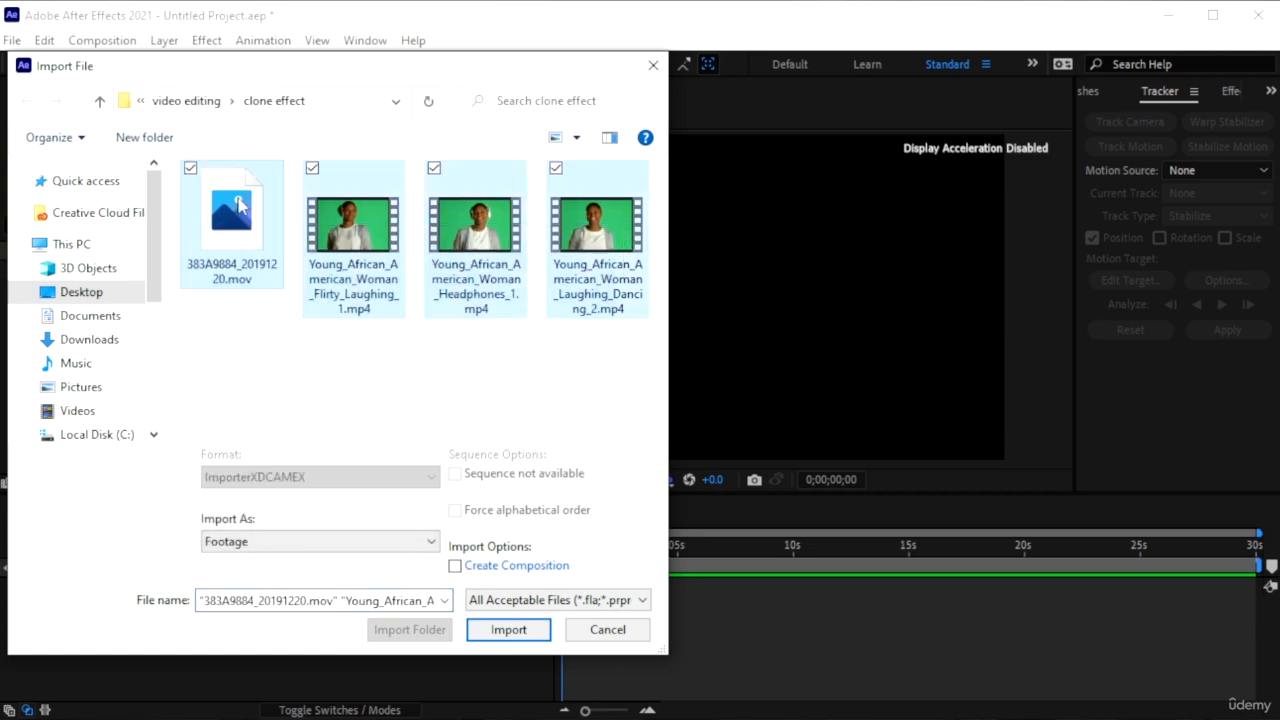
pyautogui.click(508, 628)
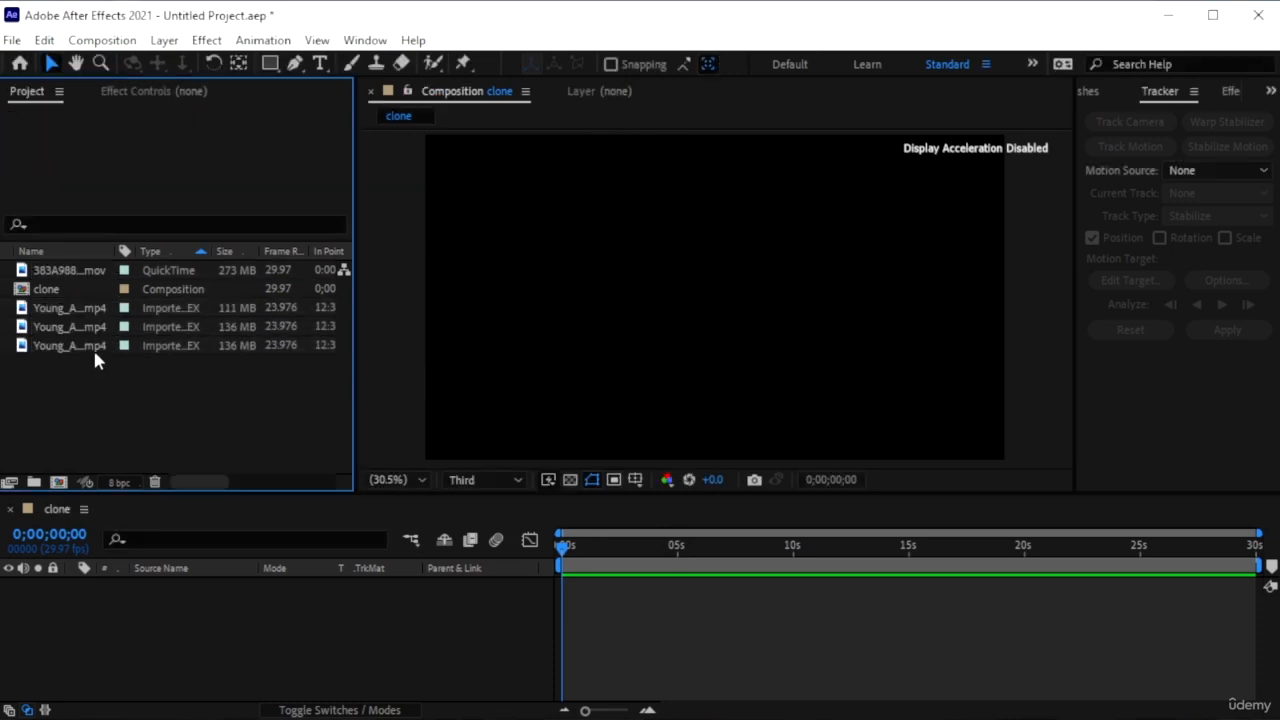
# - Add the concert clip 383A9884_20191220.mov to the clone composition's timeline and preview its playback
pyautogui.moveTo(78, 271); pyautogui.dragTo(177, 645)
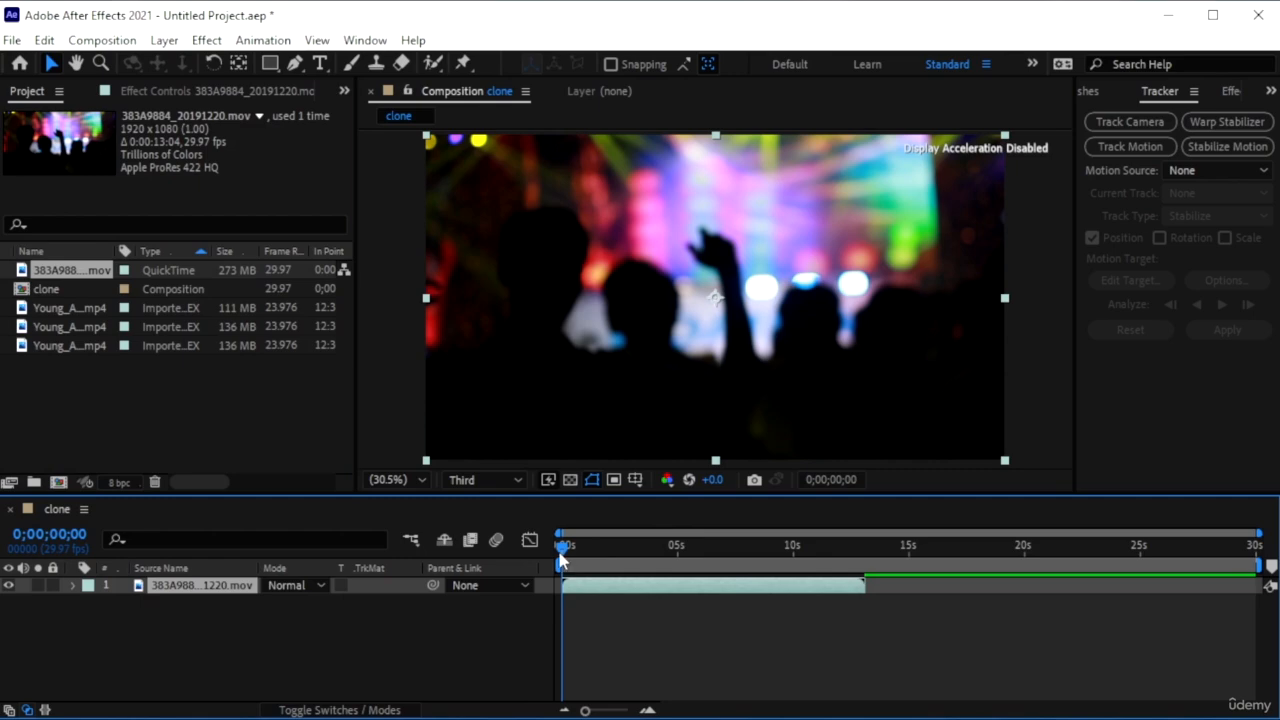
pyautogui.press('space')
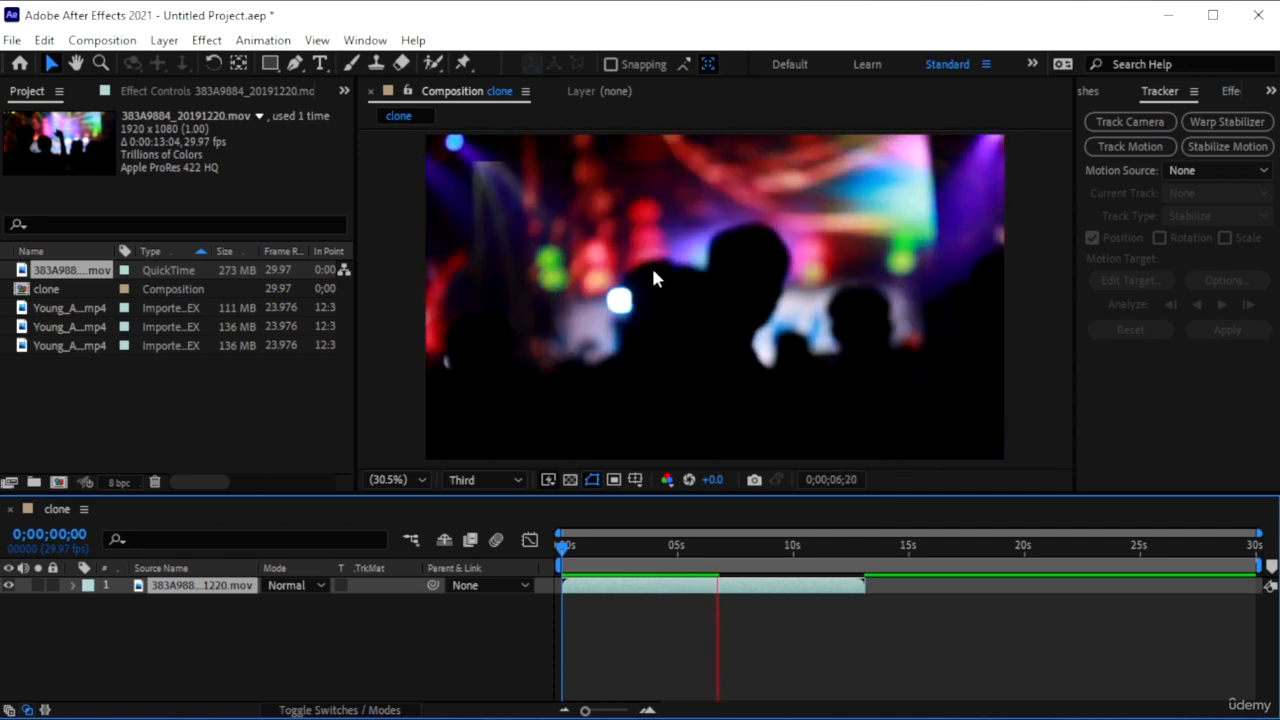
pyautogui.press('space')
# - Trim the concert layer to end at about 5 seconds and set the work area's end to match
pyautogui.moveTo(805, 577); pyautogui.dragTo(679, 594)
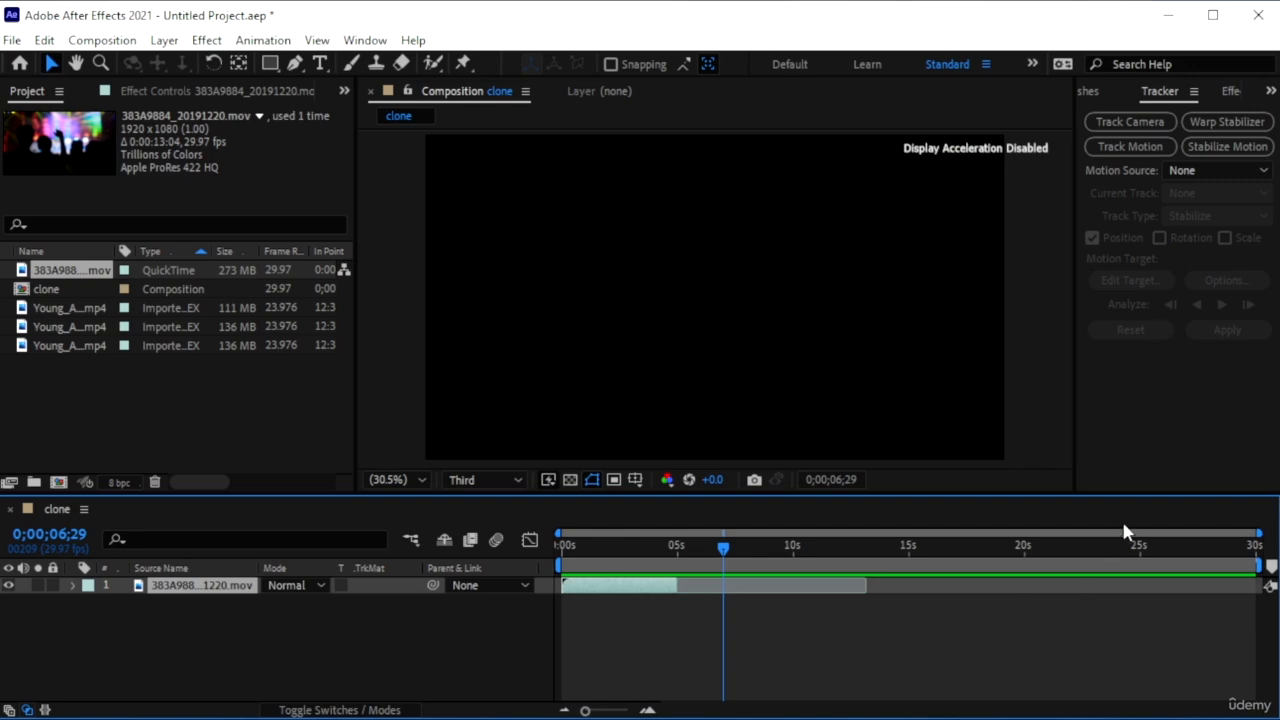
pyautogui.hotkey('ctrl', 'alt', 'b')
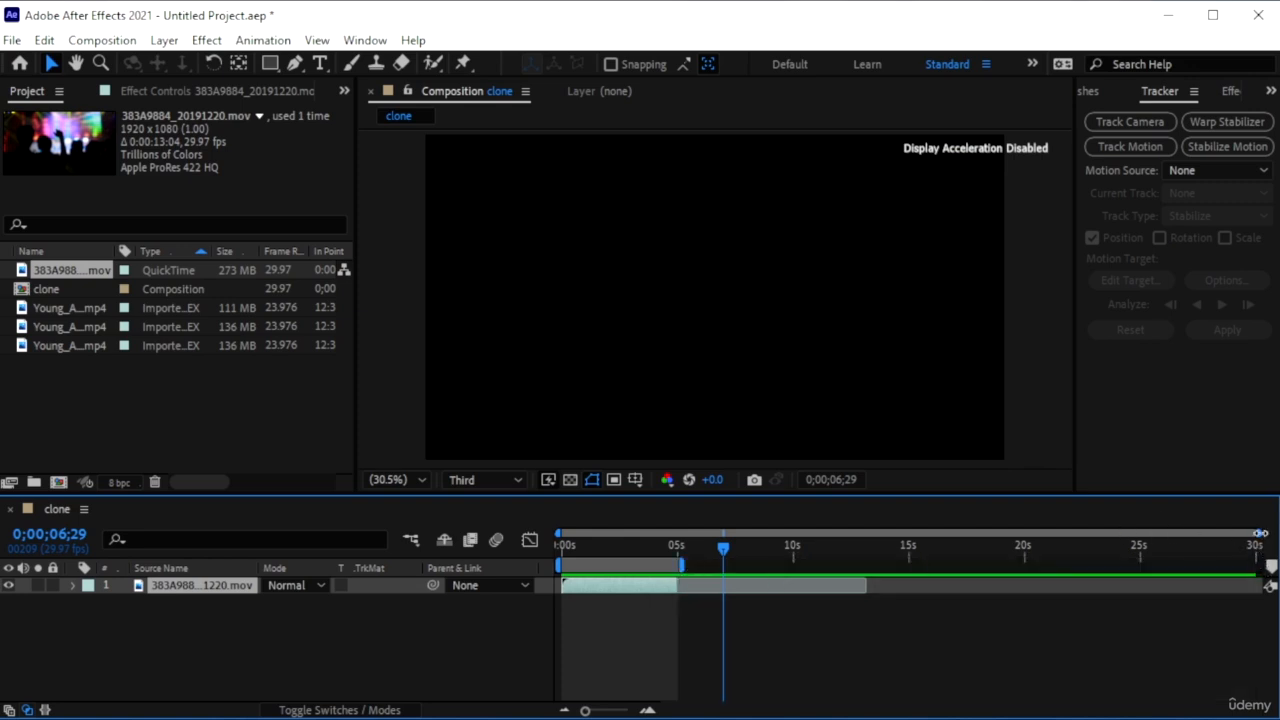
pyautogui.scroll(6, 743, 584)
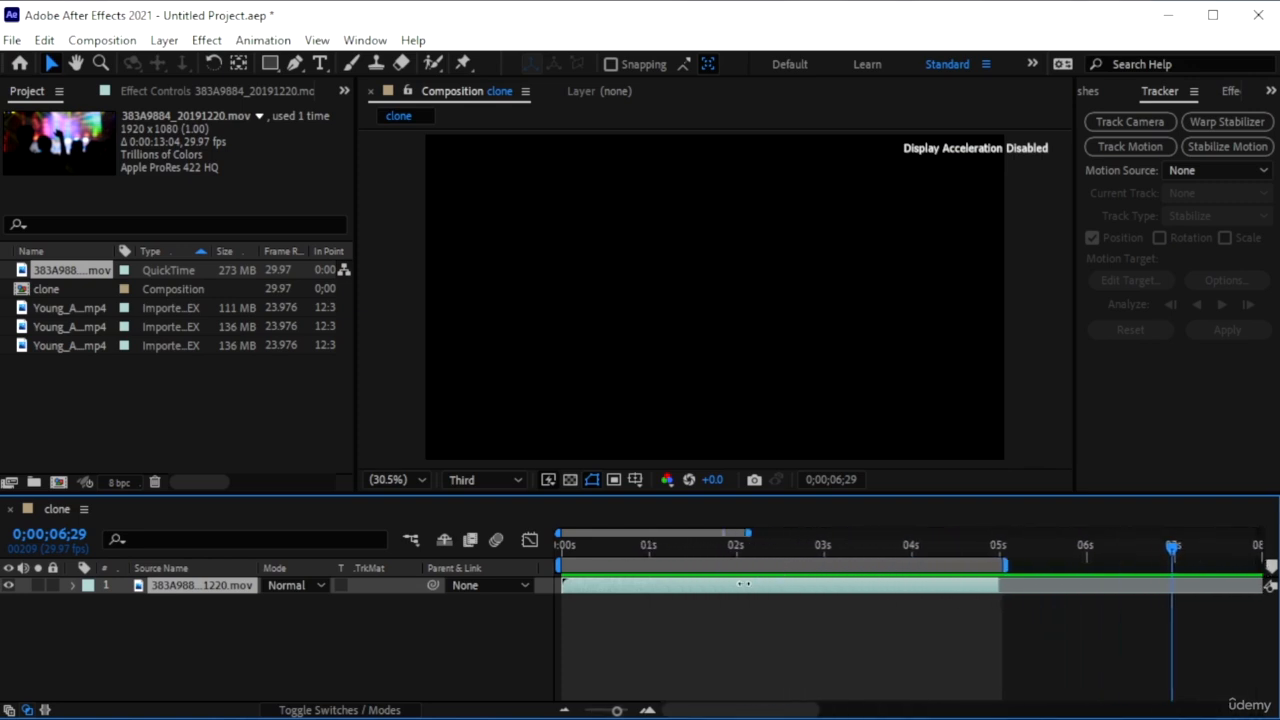
pyautogui.scroll(2, 743, 584)
pyautogui.click(328, 665)
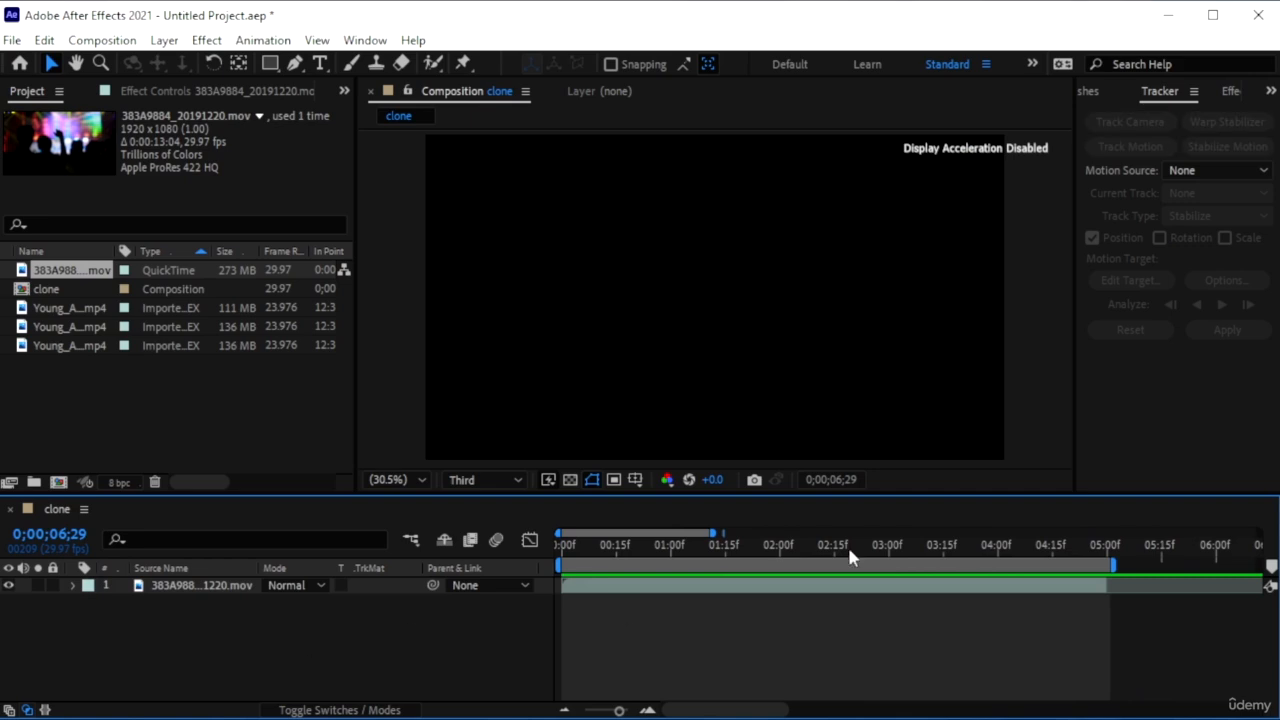
# - Place the three green-screen clips above the concert layer at the start of the timeline and fit them to the composition
pyautogui.moveTo(838, 556); pyautogui.dragTo(498, 617)
pyautogui.moveTo(109, 400); pyautogui.dragTo(240, 600)
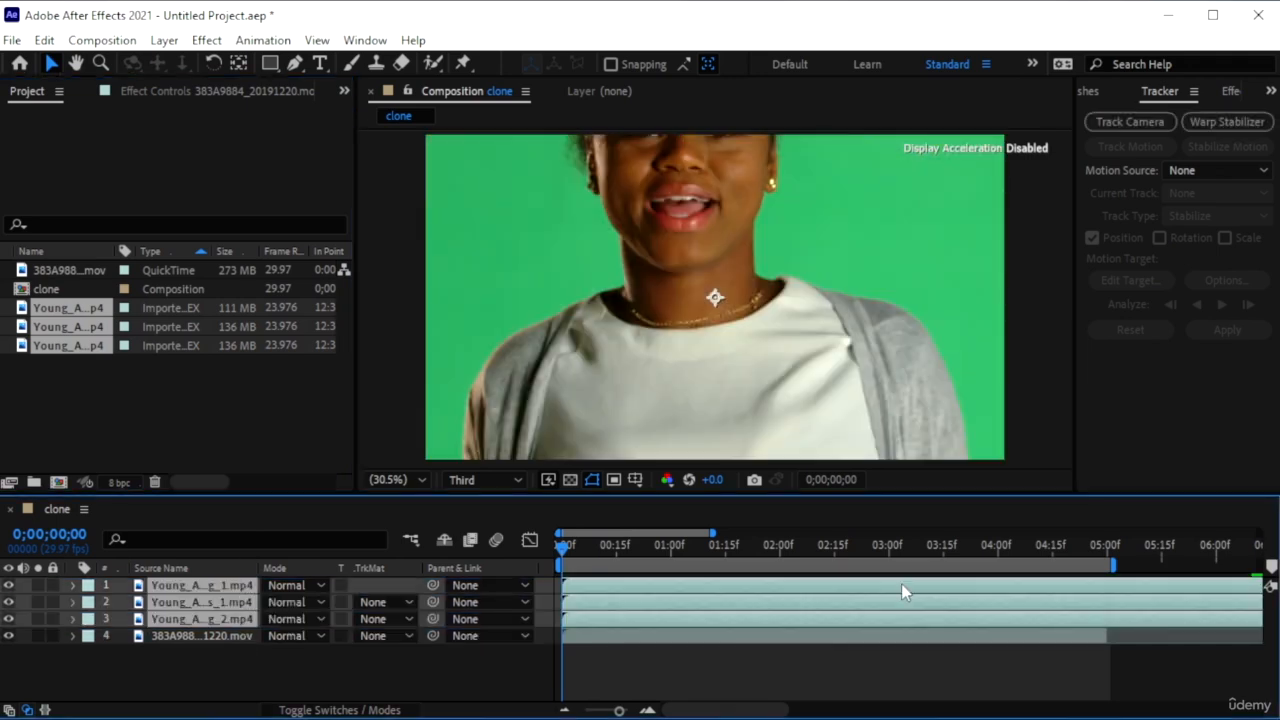
pyautogui.rightClick(210, 599)
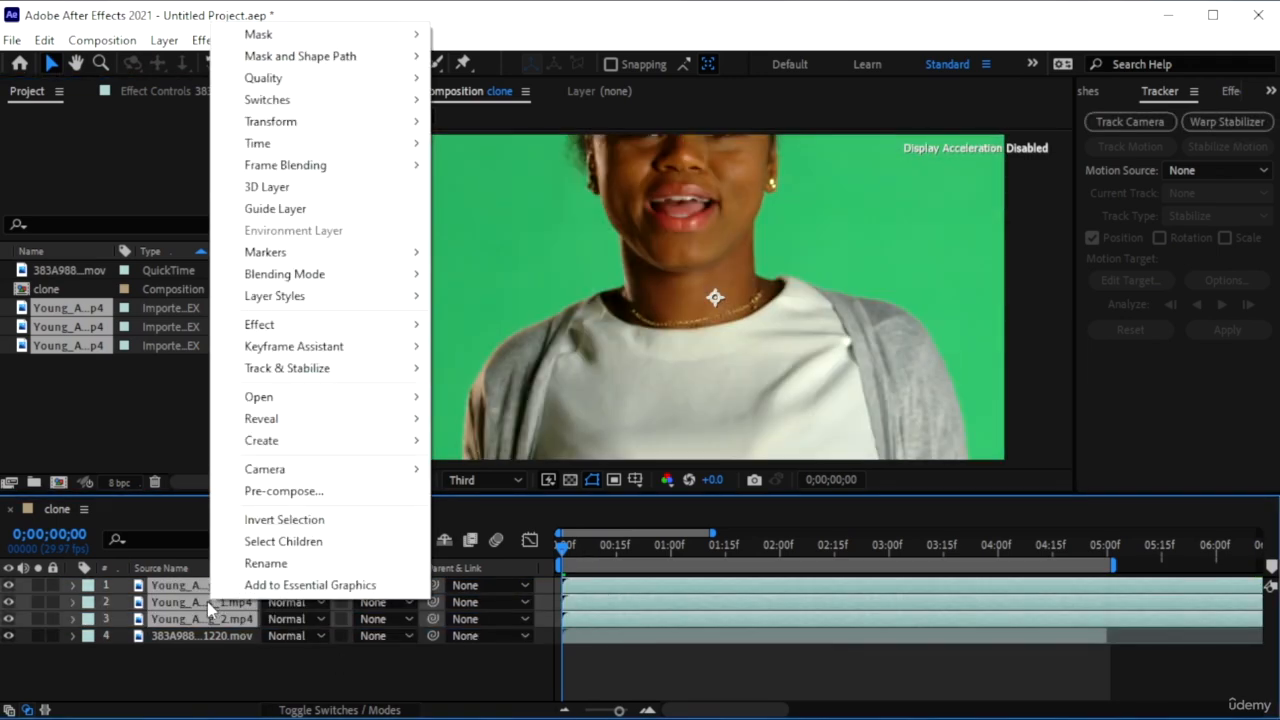
pyautogui.moveTo(360, 121)
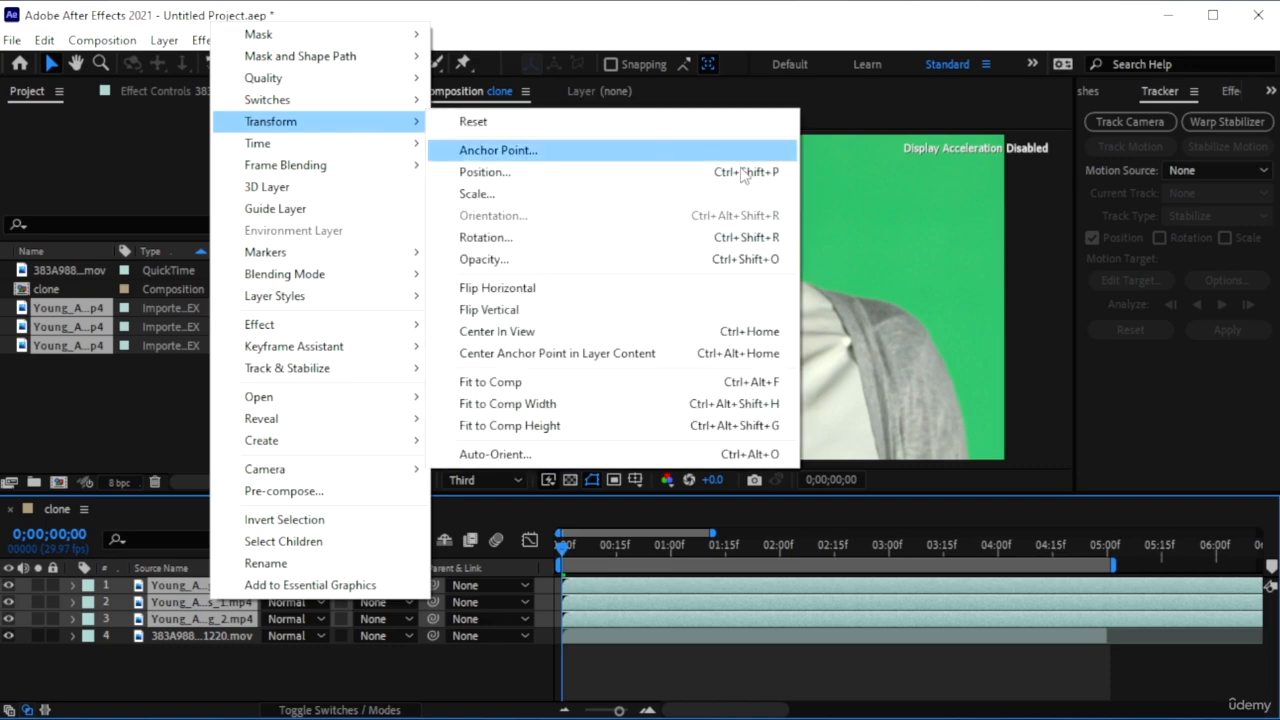
pyautogui.click(632, 378)
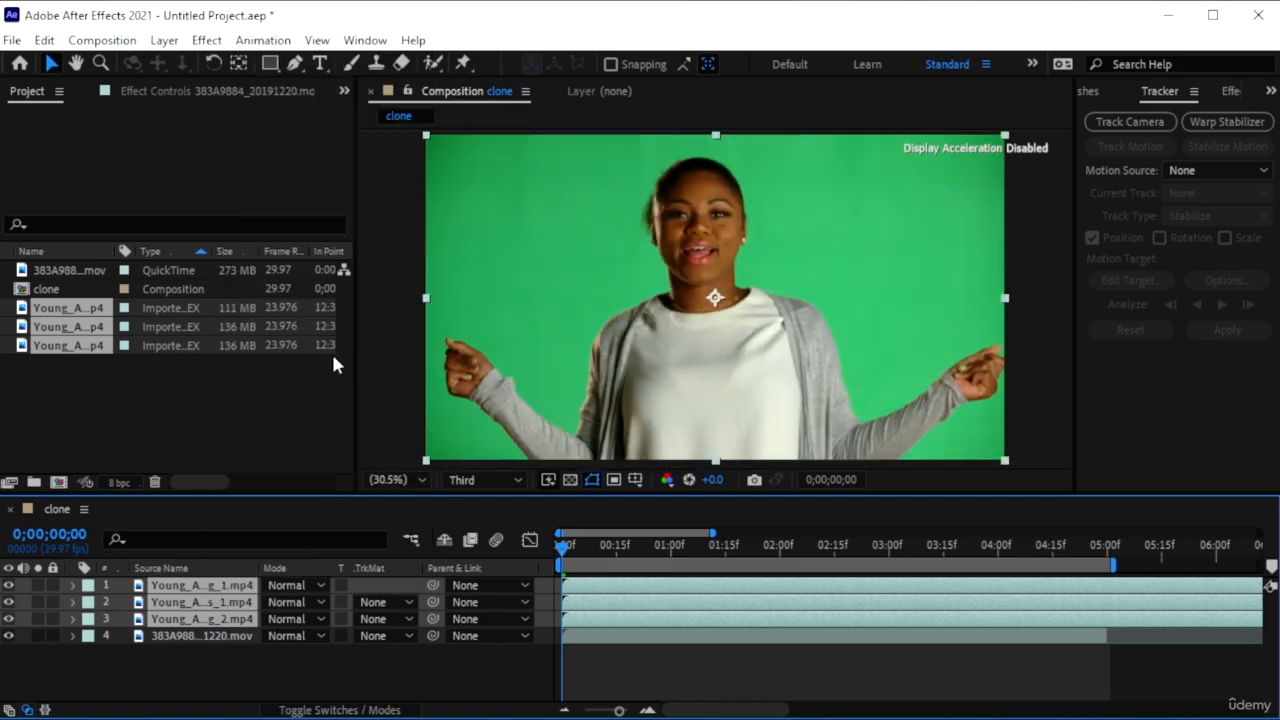
pyautogui.click(352, 698)
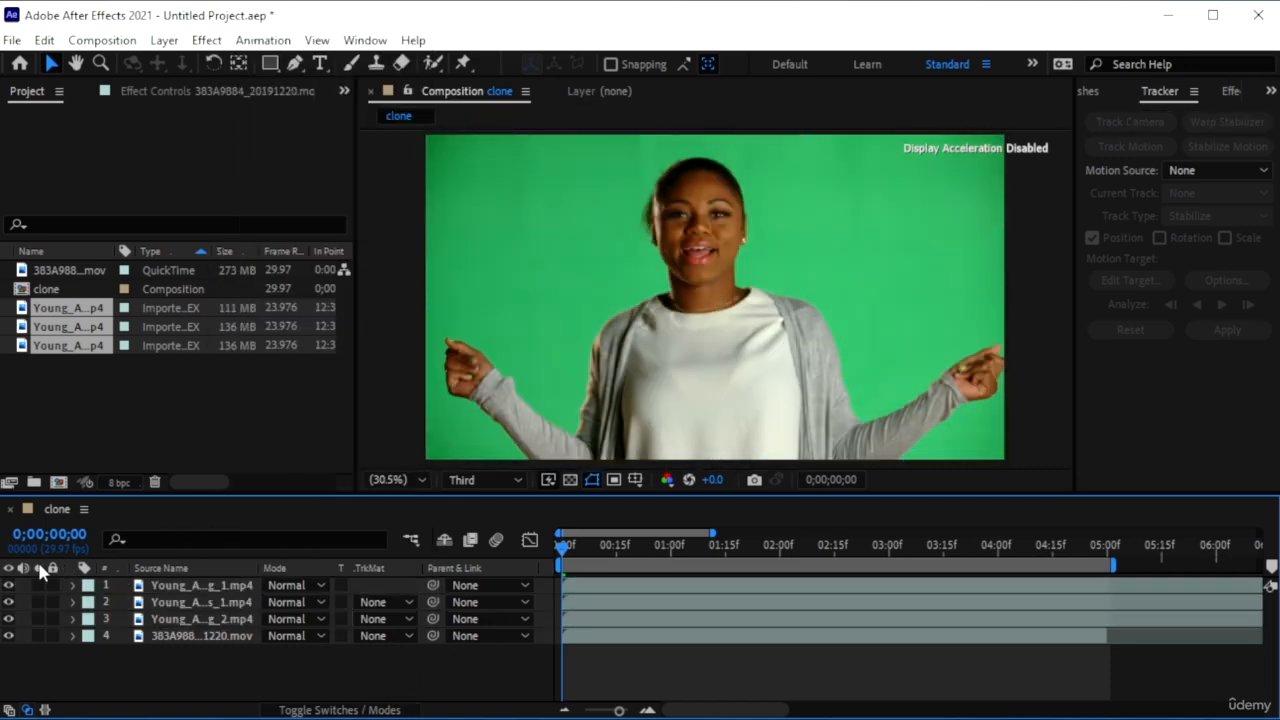
# - Toggle the visibility of the green-screen layers to view each clip's first frame
pyautogui.click(9, 585)
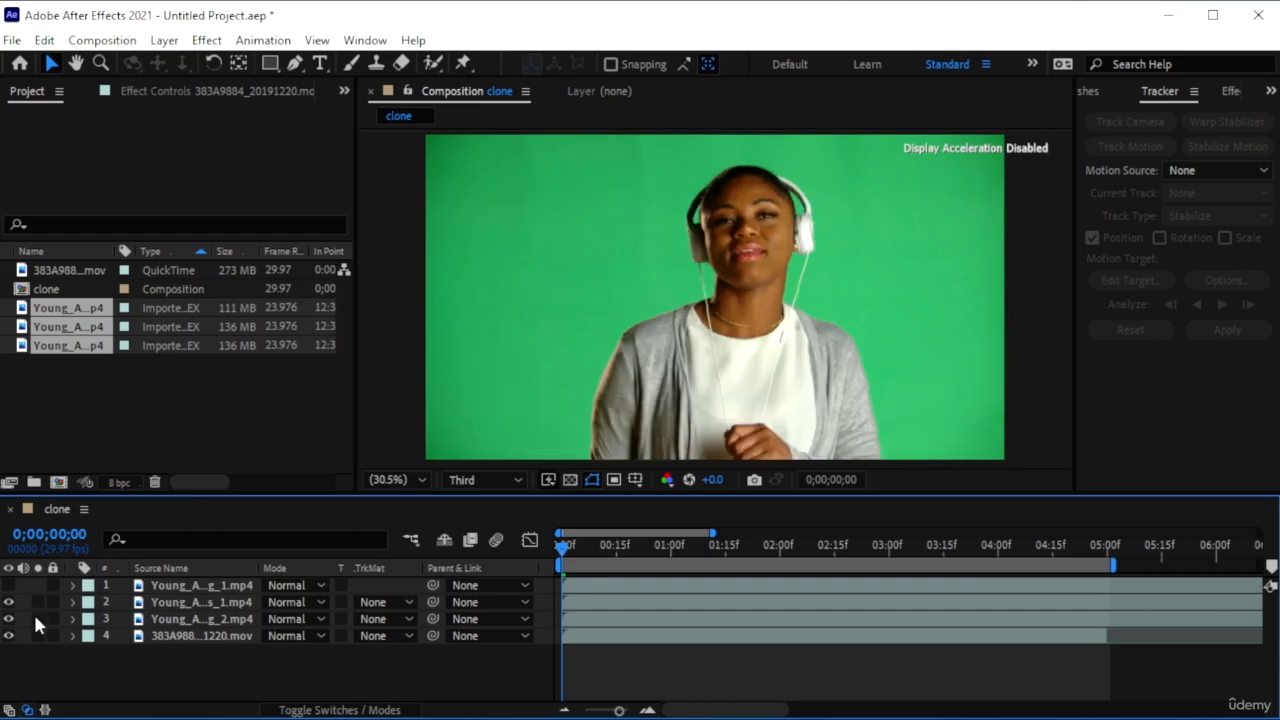
pyautogui.click(8, 602)
pyautogui.click(8, 619)
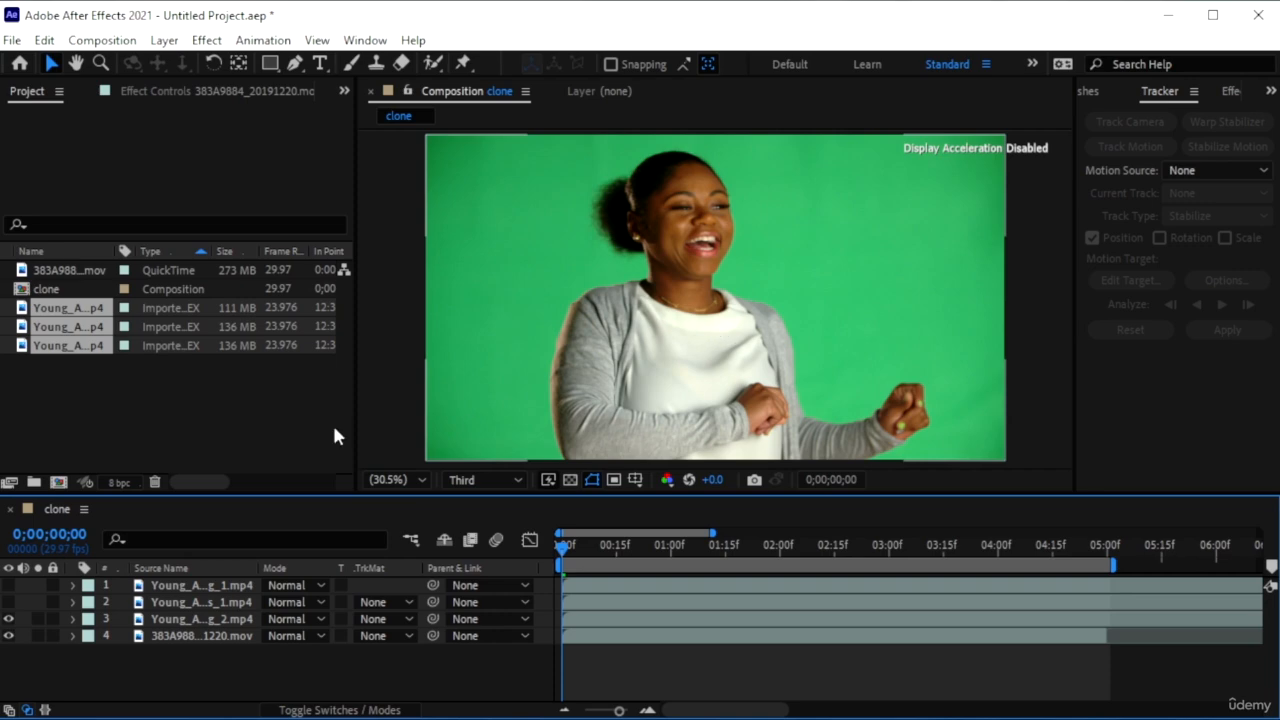
pyautogui.click(8, 602)
pyautogui.click(8, 602)
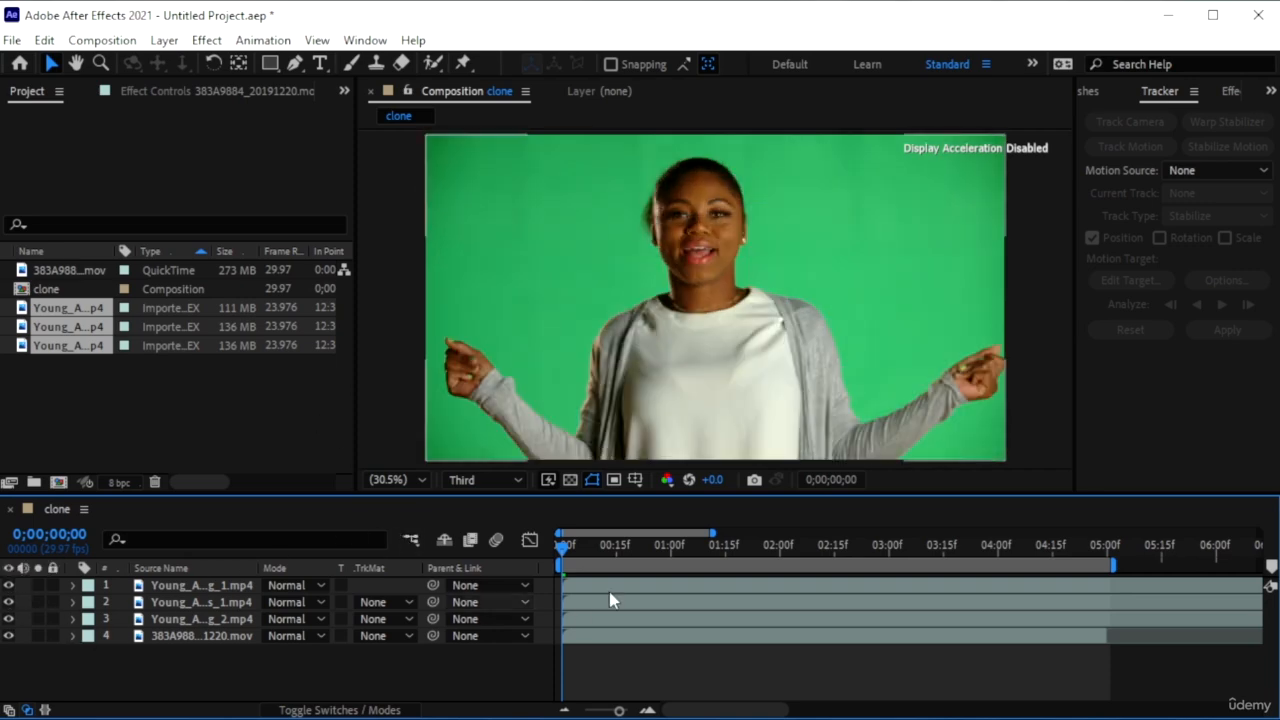
pyautogui.click(232, 583)
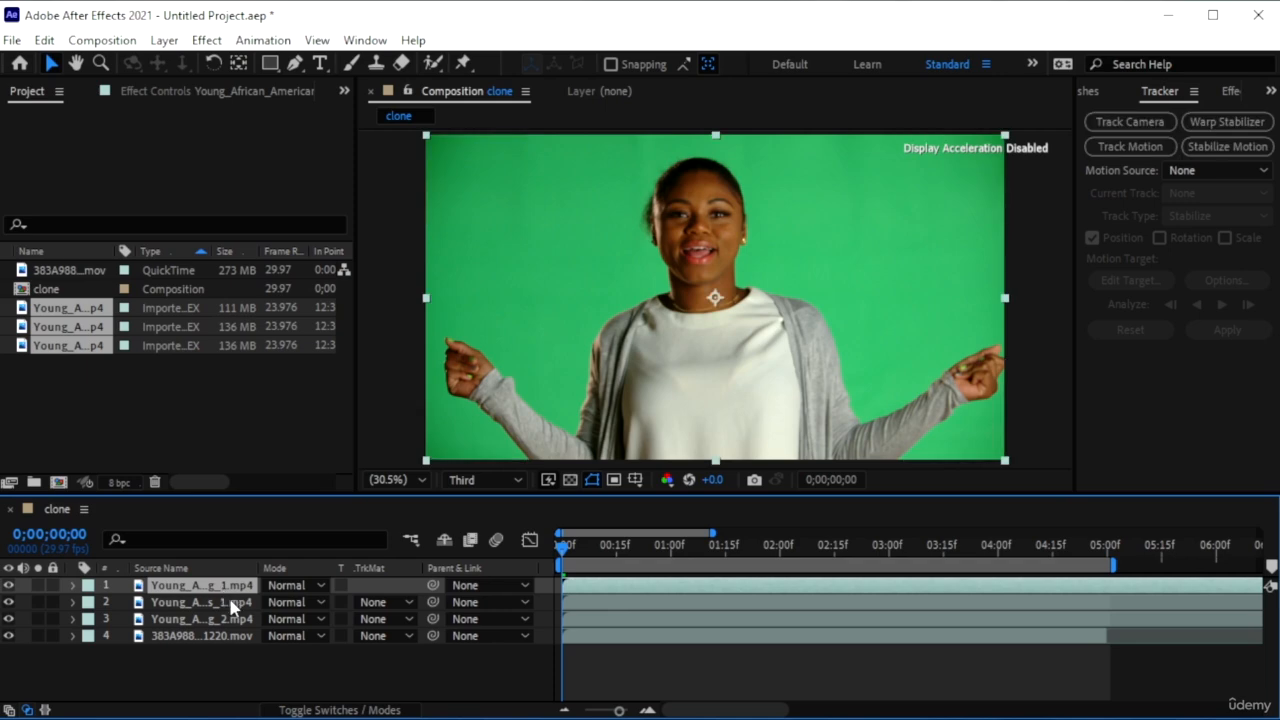
pyautogui.keyDown('shift'); pyautogui.click(215, 620); pyautogui.keyUp('shift')
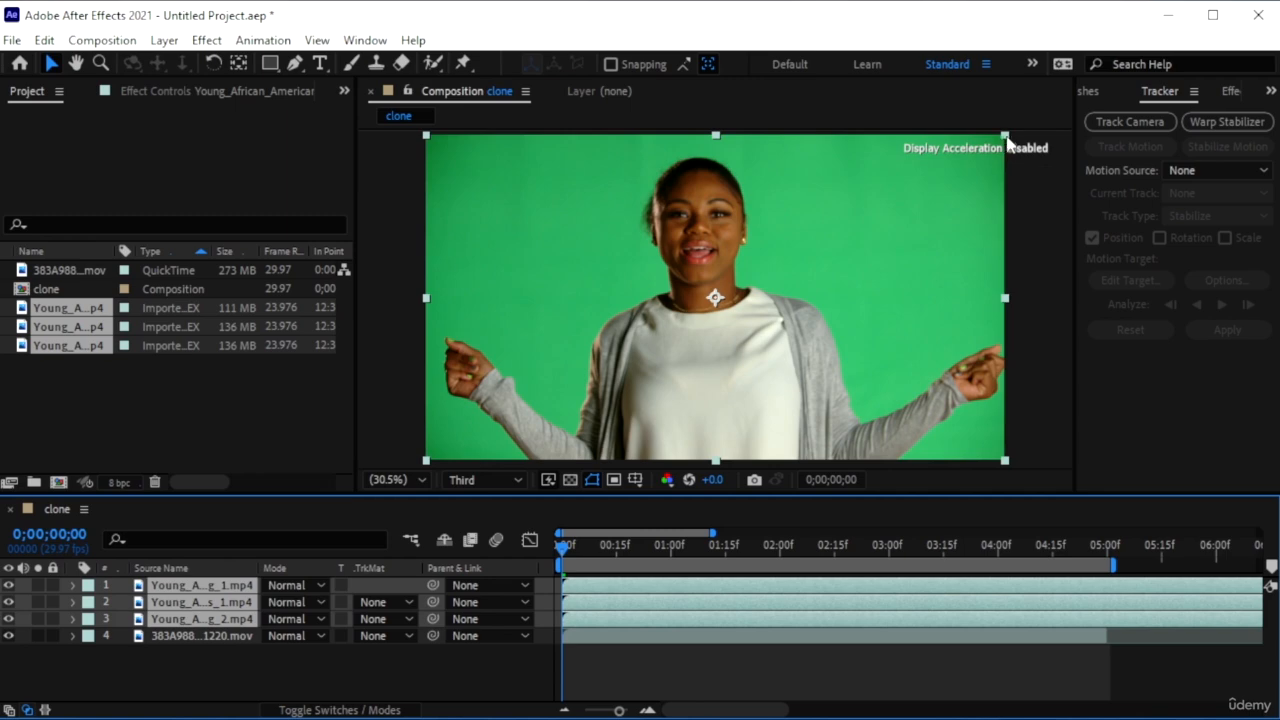
pyautogui.moveTo(1005, 136); pyautogui.dragTo(949, 174)
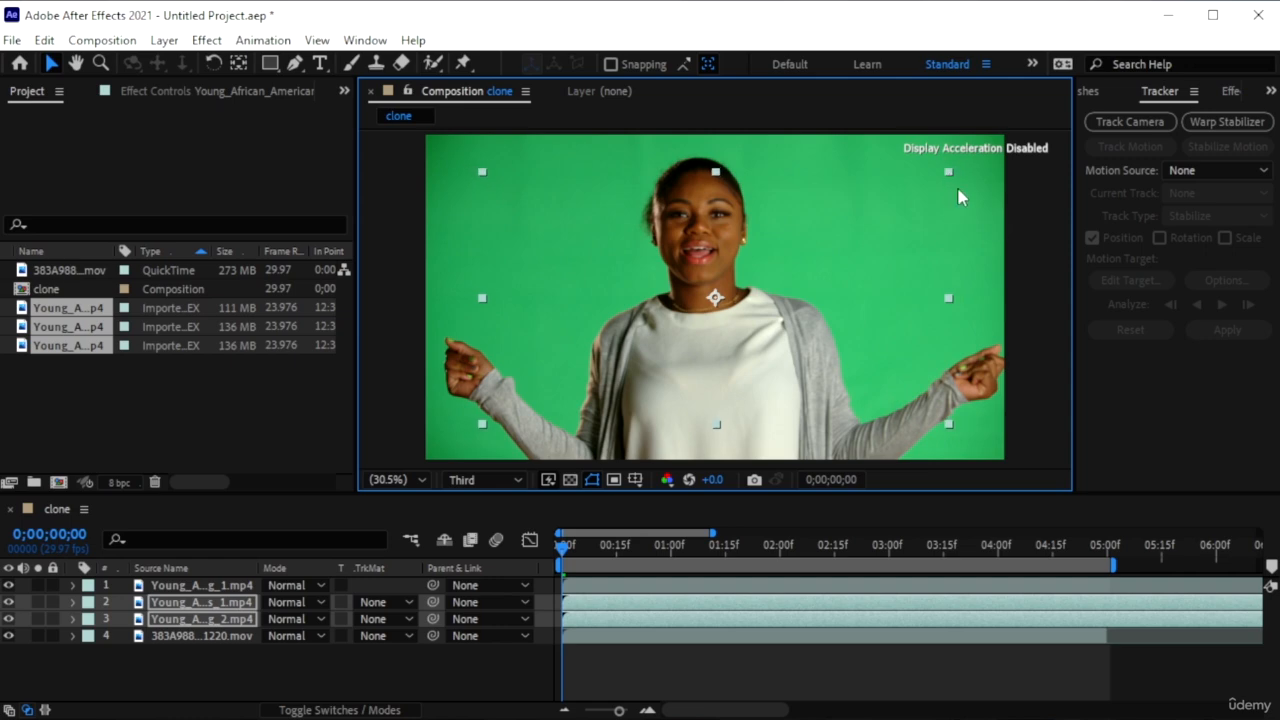
pyautogui.click(195, 619)
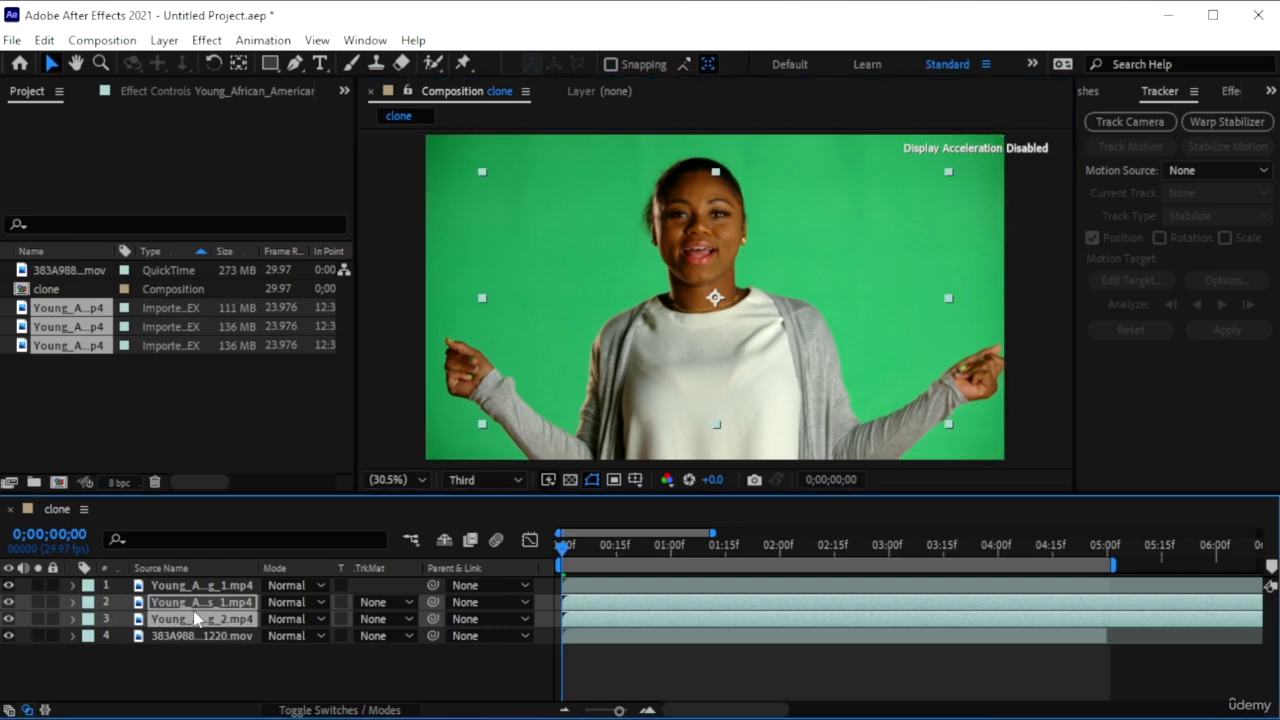
pyautogui.hotkey('ctrl', 'z')
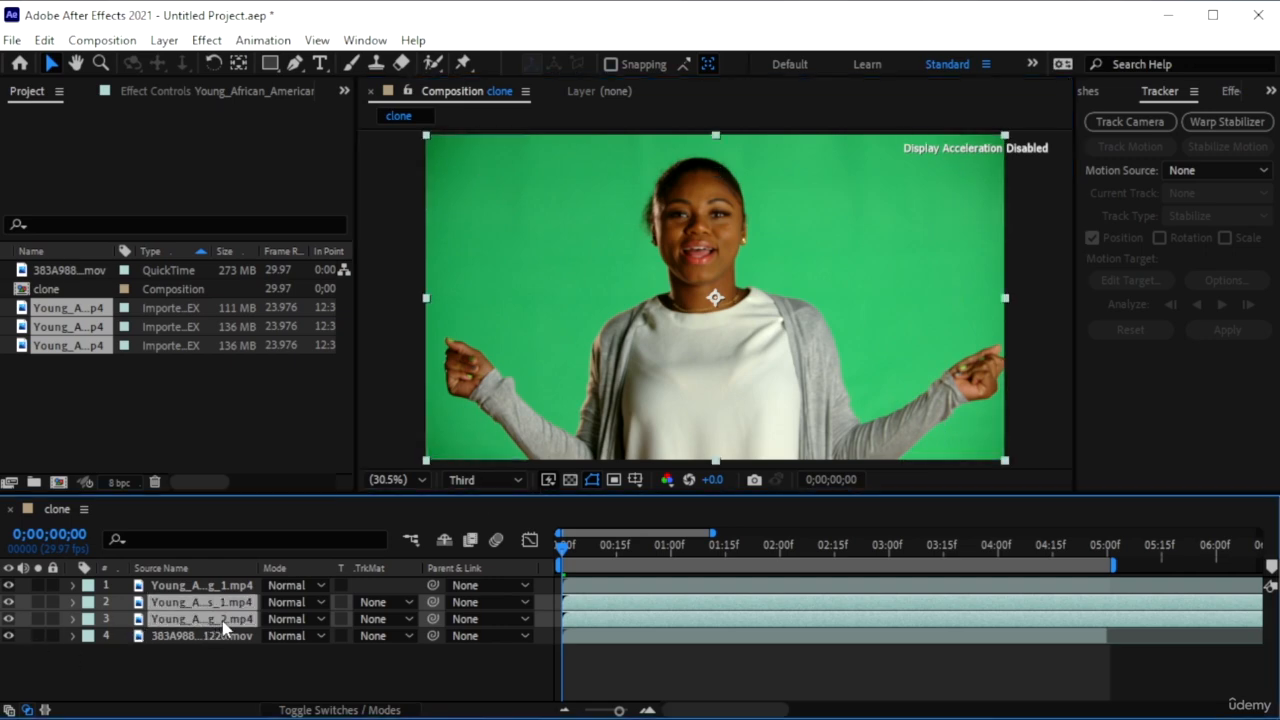
# - Temporarily hide all three green-screen layers to check the concert background, and show them again
pyautogui.click(181, 683)
pyautogui.click(8, 586)
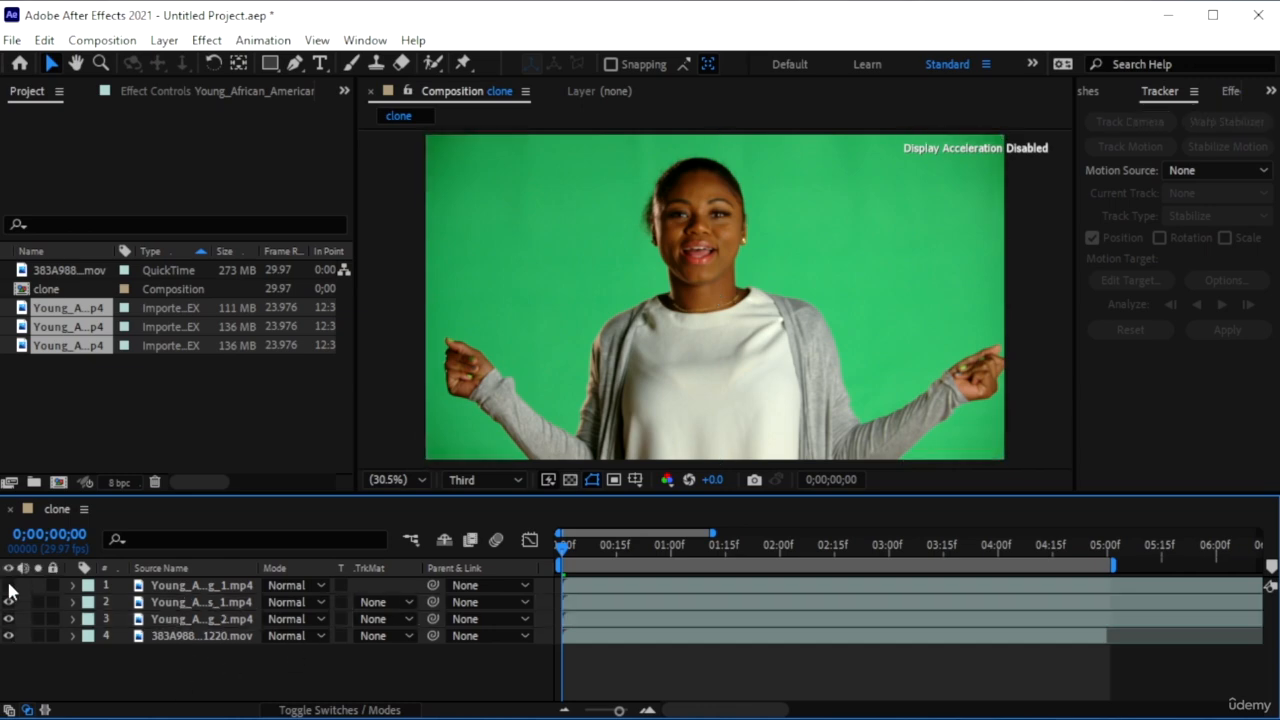
pyautogui.click(8, 602)
pyautogui.click(8, 619)
pyautogui.click(8, 619)
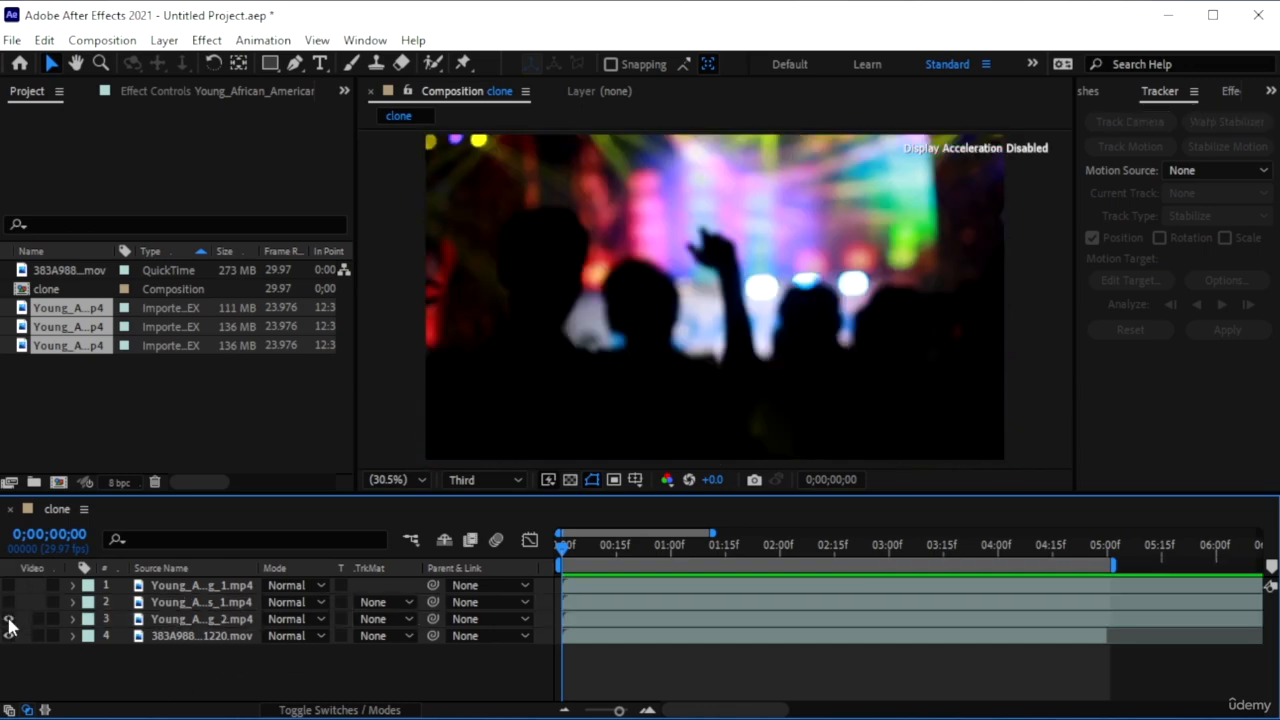
pyautogui.click(8, 602)
pyautogui.click(8, 586)
# - Scale the three green-screen layers together to about three quarters size and move them down to the frame's lower edge
pyautogui.click(177, 586)
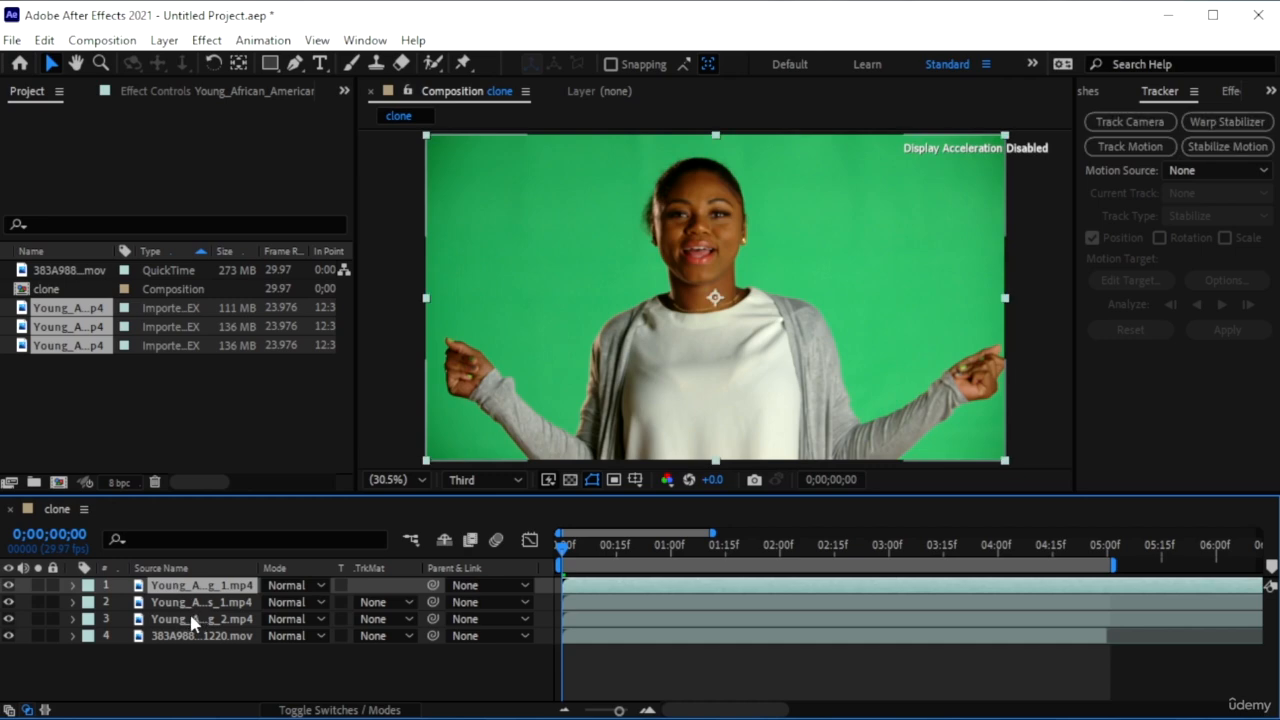
pyautogui.keyDown('shift'); pyautogui.click(186, 619); pyautogui.keyUp('shift')
pyautogui.moveTo(1006, 461); pyautogui.dragTo(933, 418)
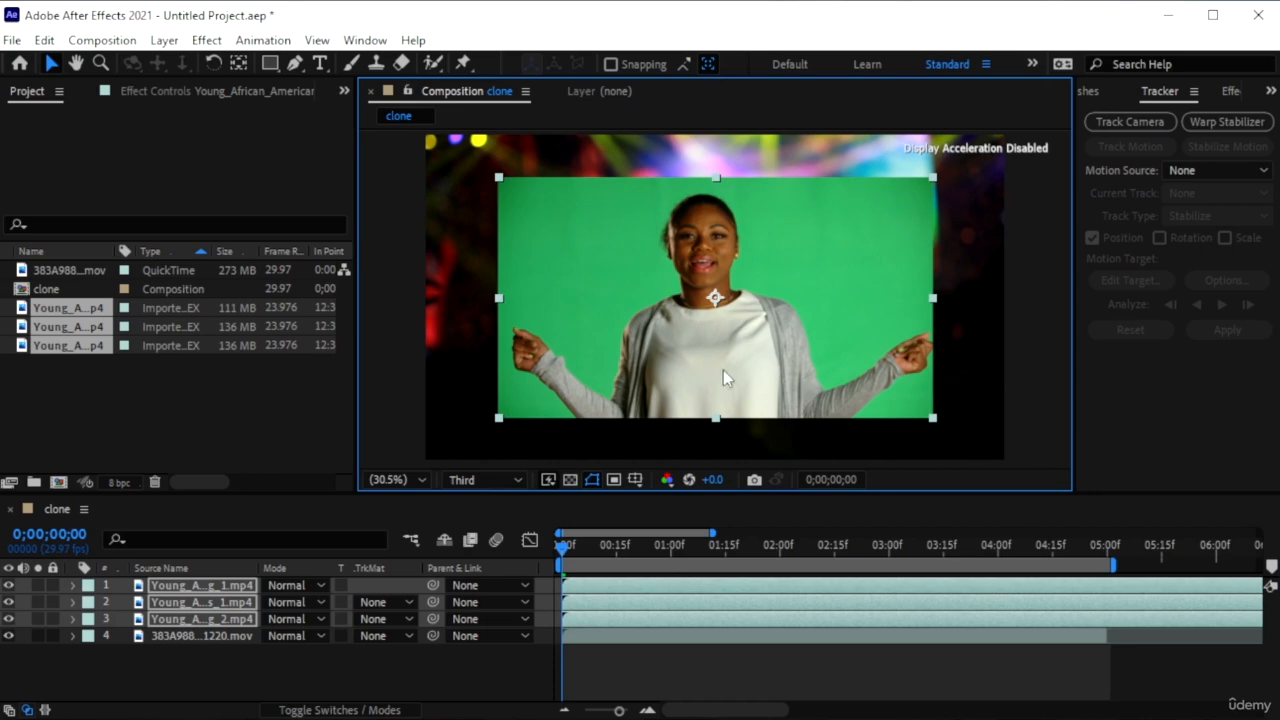
pyautogui.moveTo(777, 340); pyautogui.dragTo(772, 388)
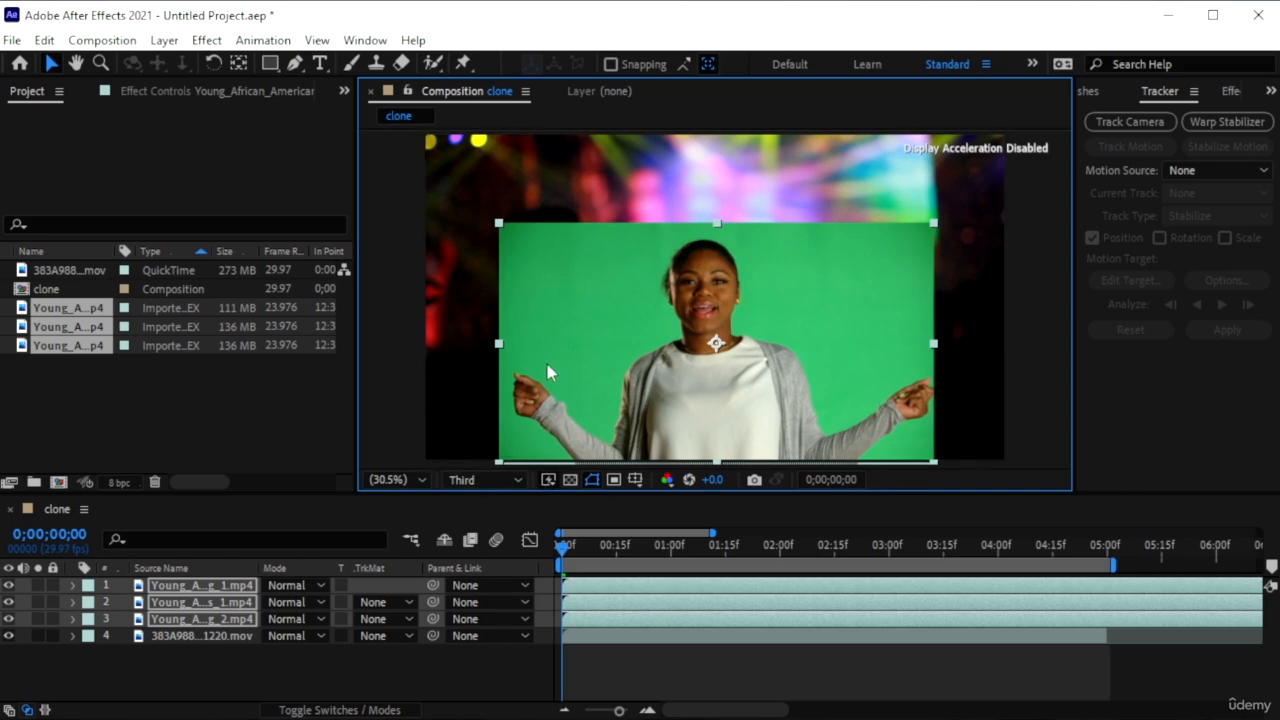
# - Show the Align panel and align the vertical centers of the three green-screen layers to the selection
pyautogui.click(365, 40)
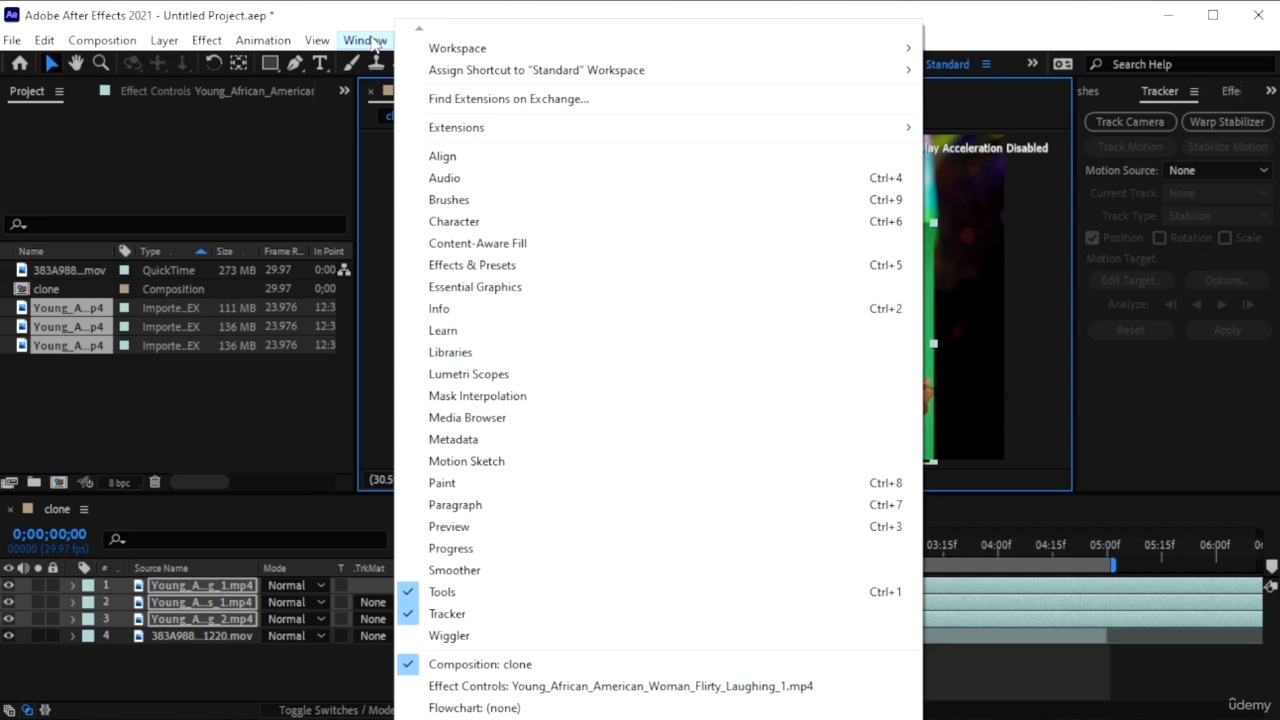
pyautogui.click(519, 155)
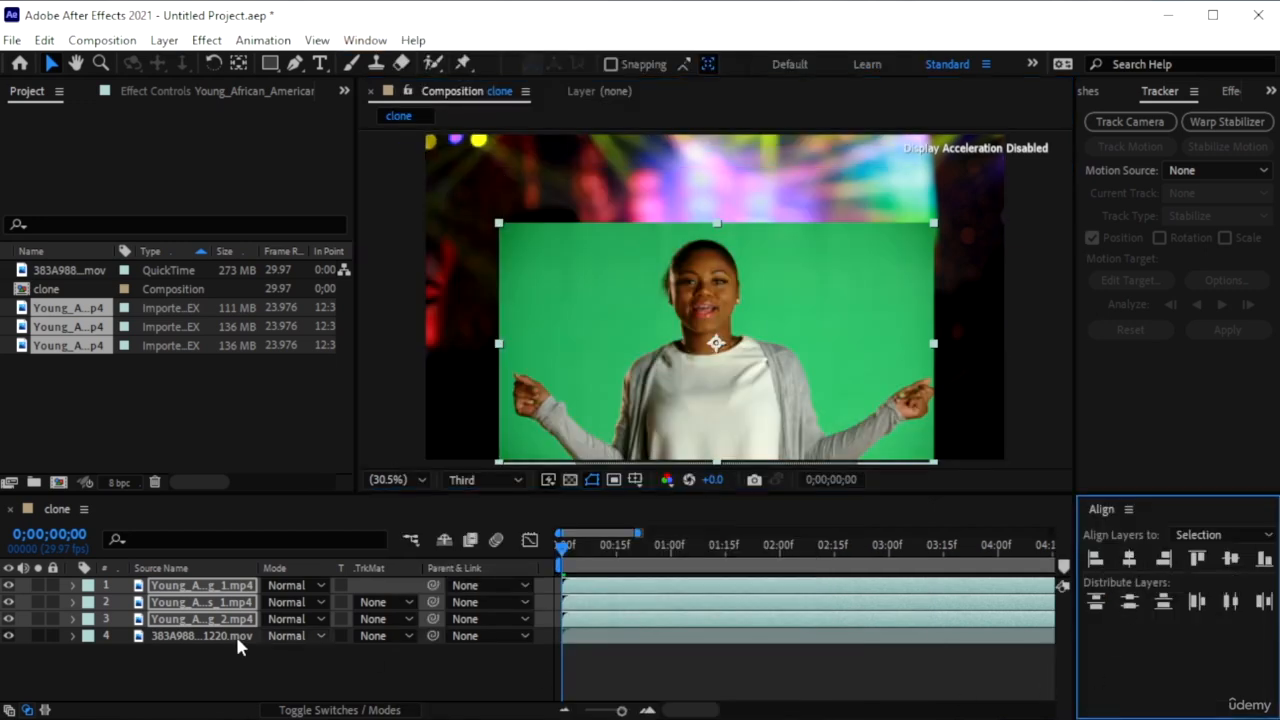
pyautogui.click(214, 661)
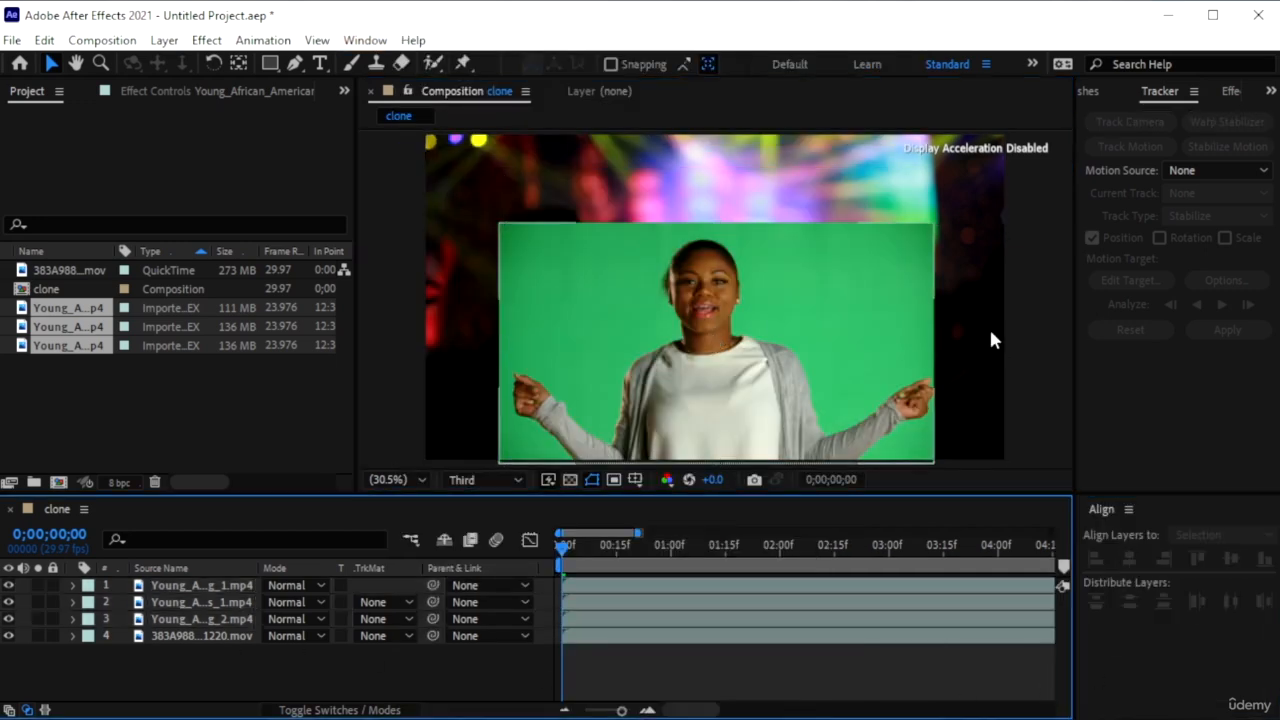
pyautogui.click(557, 297)
pyautogui.keyDown('ctrl'); pyautogui.click(210, 603); pyautogui.keyUp('ctrl')
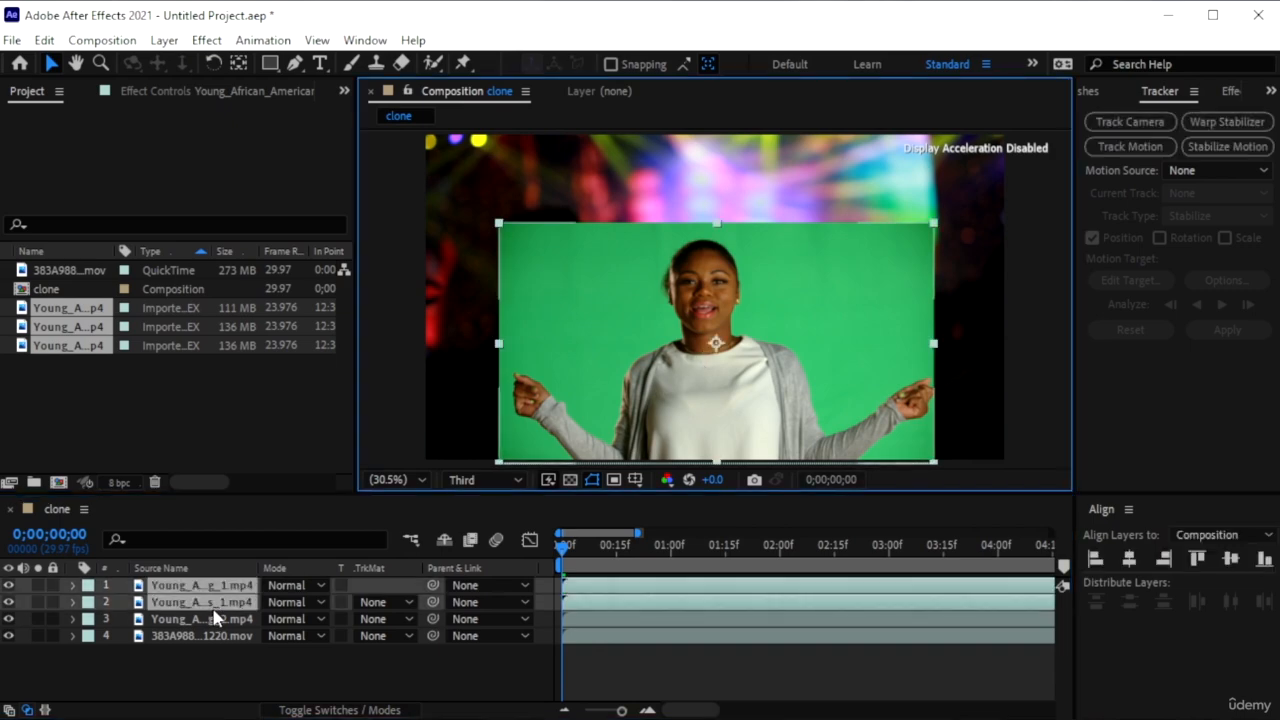
pyautogui.keyDown('ctrl'); pyautogui.click(214, 619); pyautogui.keyUp('ctrl')
pyautogui.click(1230, 561)
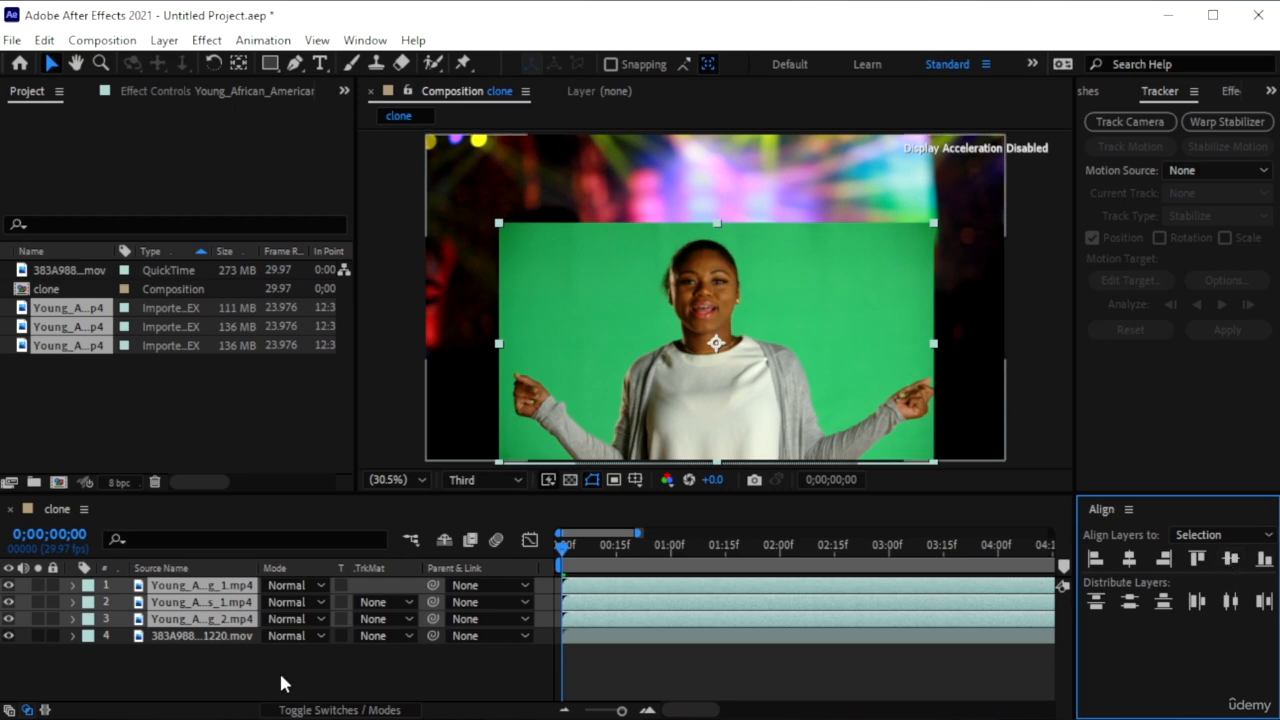
# - Center the topmost green-screen layer vertically in the composition
pyautogui.click(240, 590)
pyautogui.click(1231, 560)
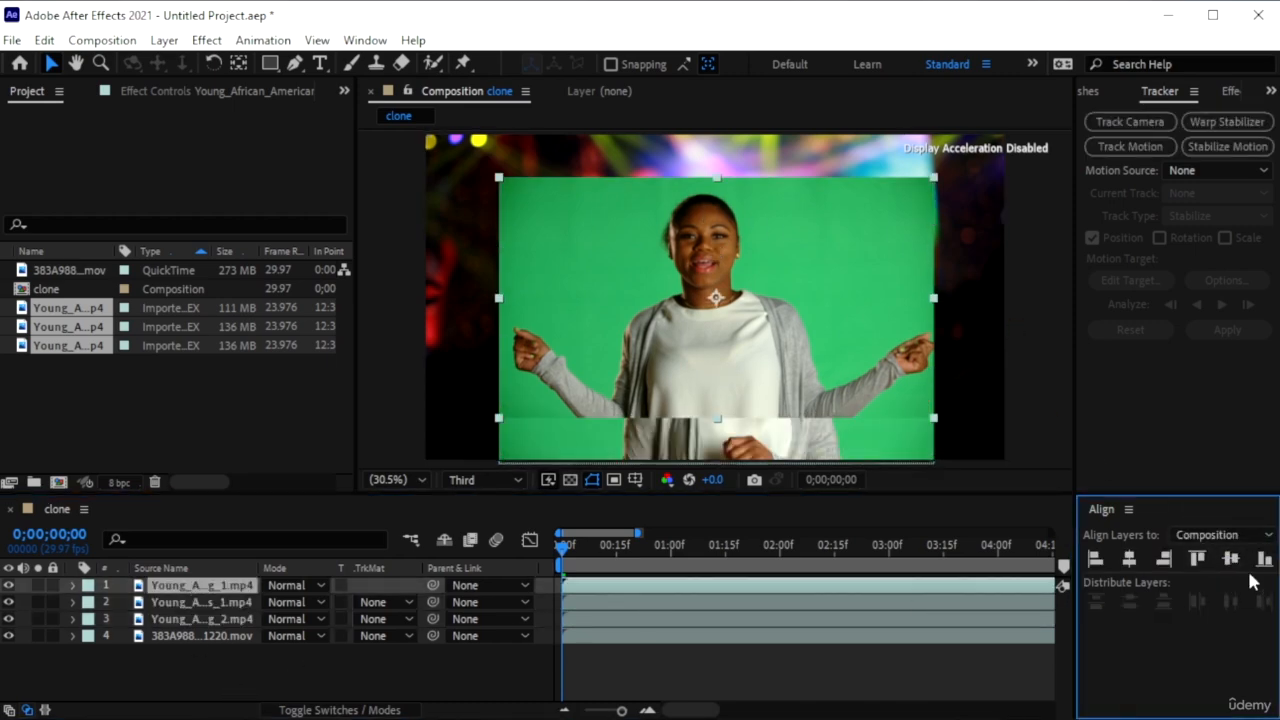
# - Align the topmost green-screen layer to the composition's bottom edge, and center all three green-screen layers horizontally in the composition
pyautogui.click(1264, 562)
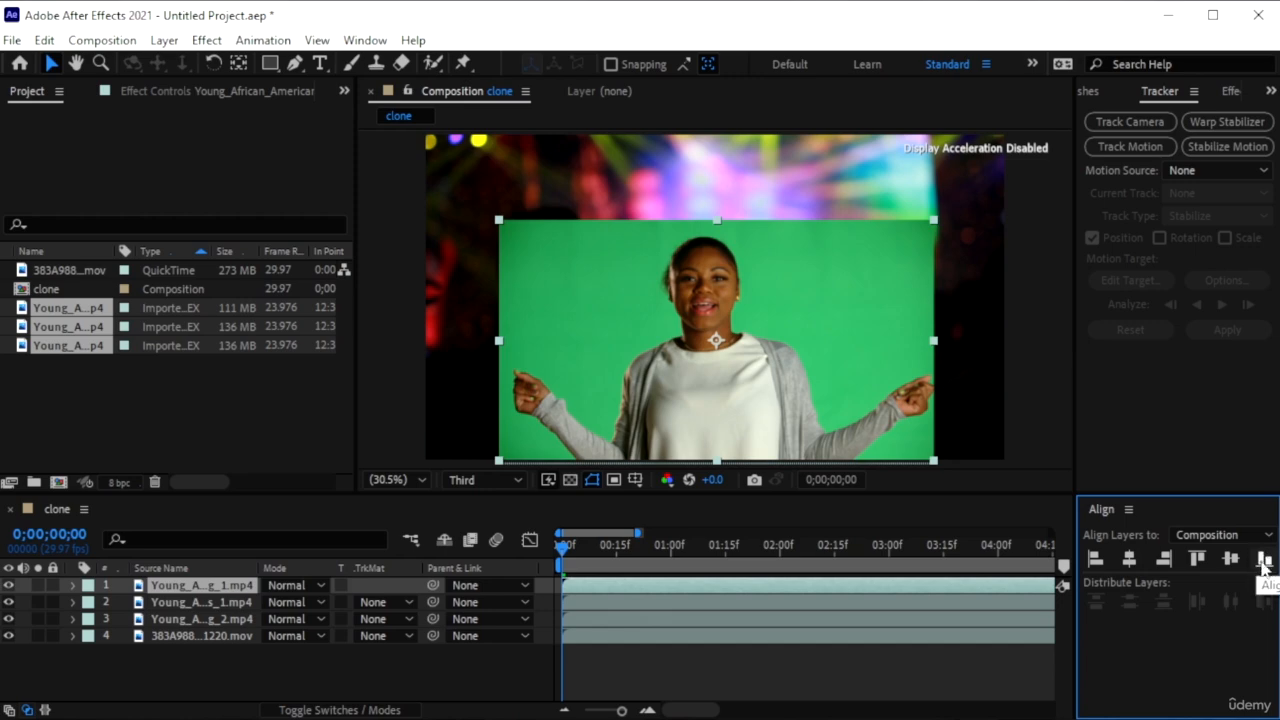
pyautogui.click(1136, 558)
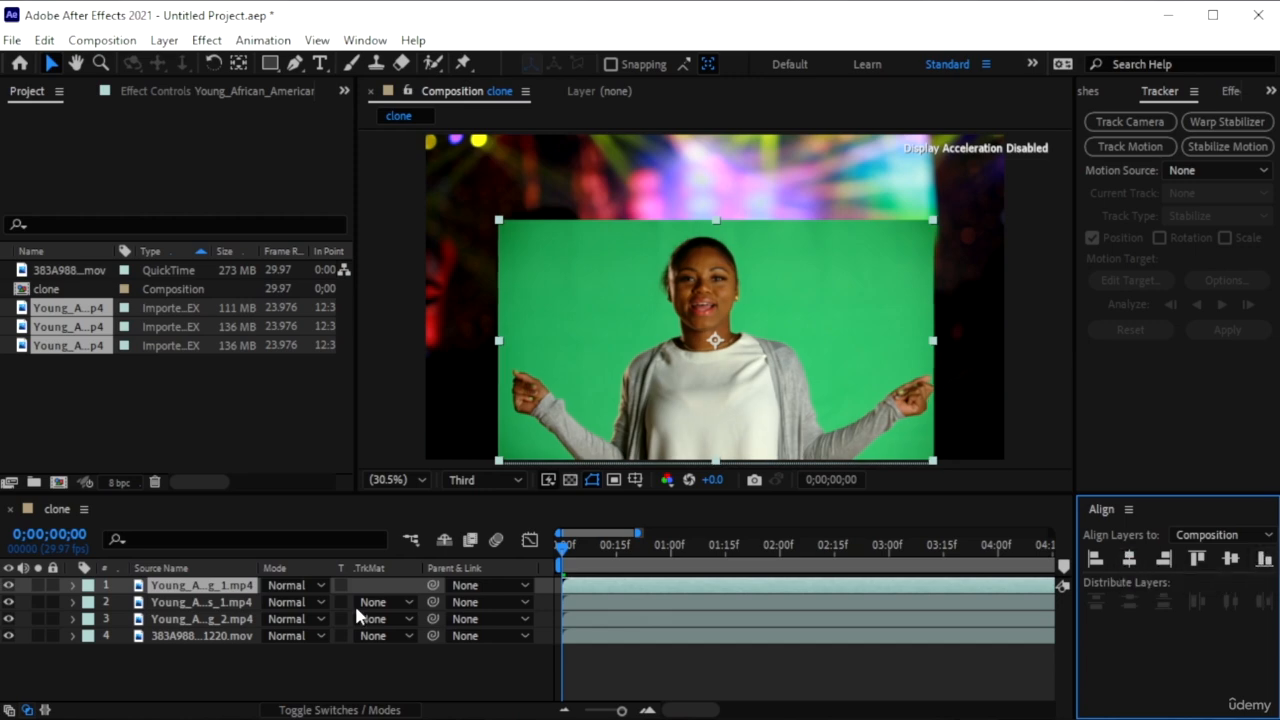
pyautogui.click(192, 602)
pyautogui.click(1131, 560)
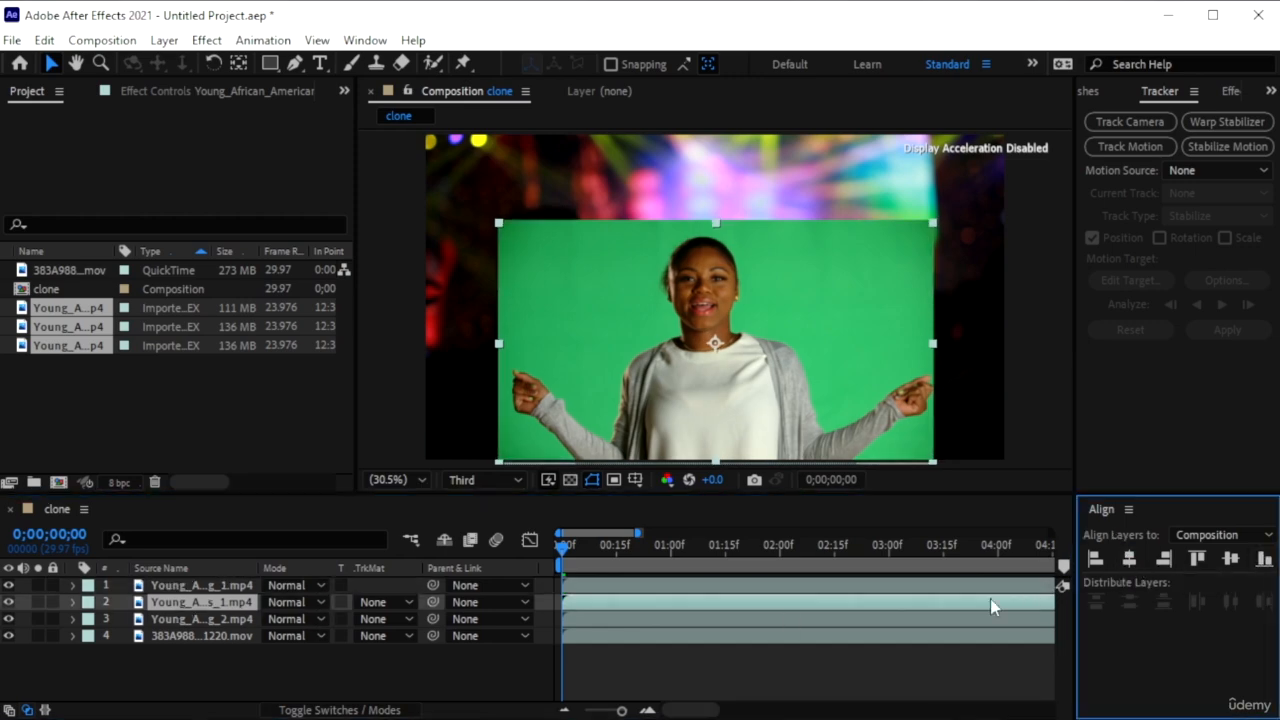
pyautogui.click(990, 619)
pyautogui.click(1131, 558)
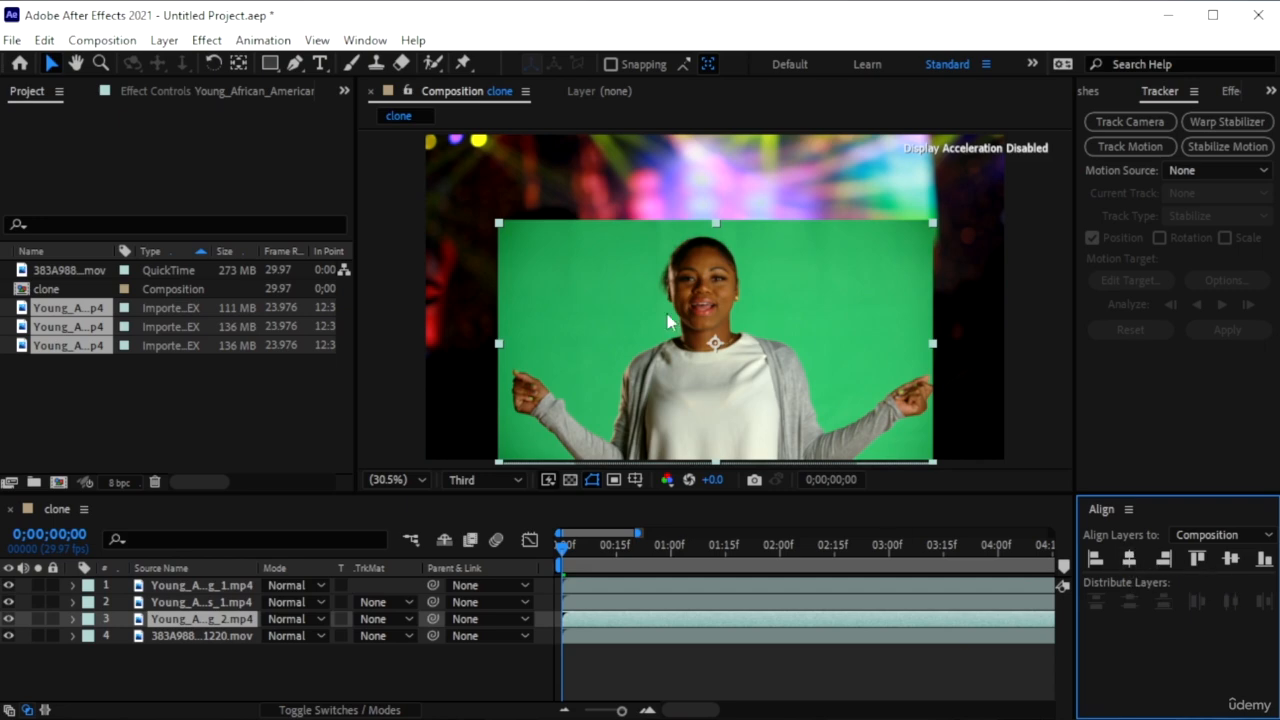
# - Deselect the layers and close the Align panel
pyautogui.click(332, 650)
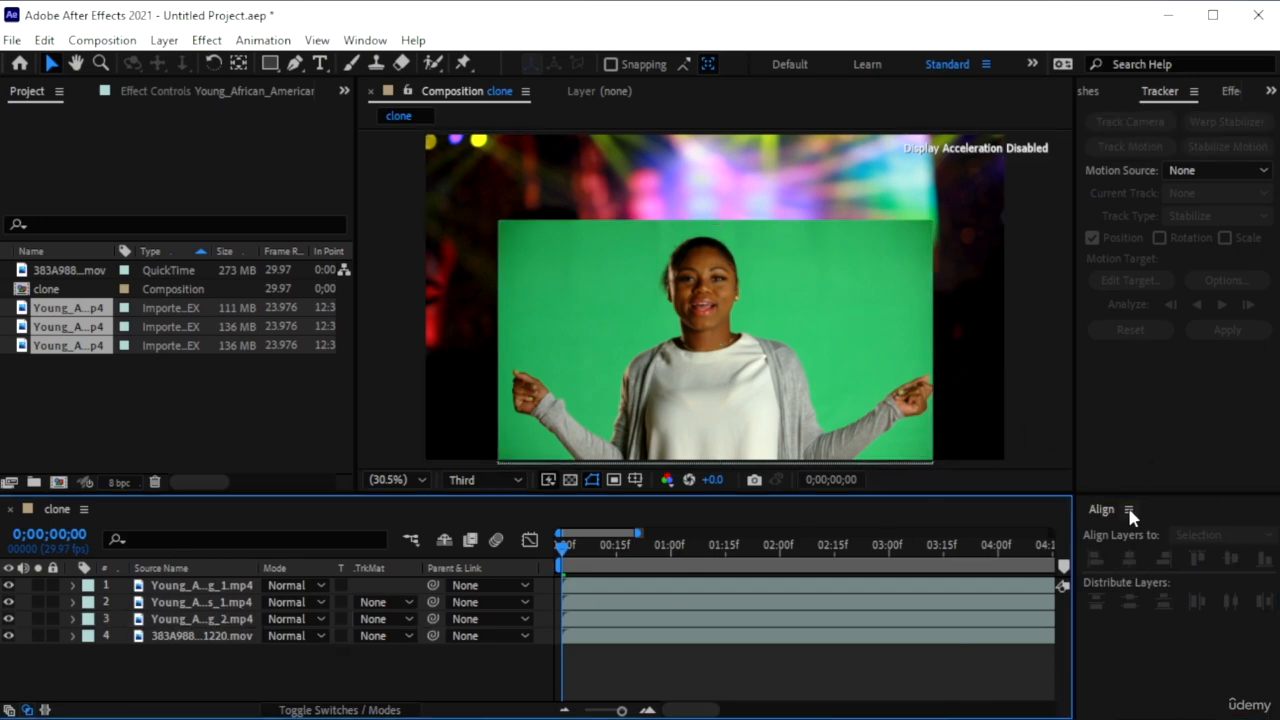
pyautogui.click(1128, 509)
pyautogui.click(1075, 515)
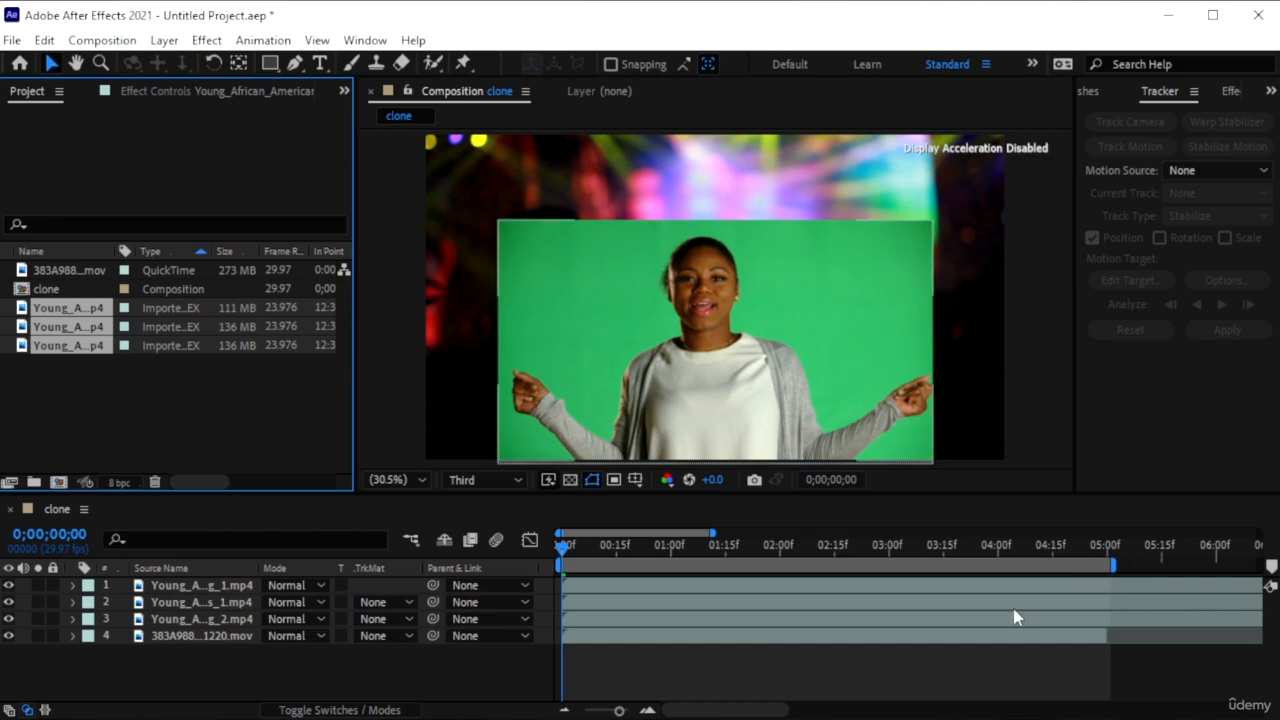
# - Split the three green-screen layers at 0;00;05;01, where the concert background ends, and delete the parts after that point
pyautogui.moveTo(562, 556); pyautogui.dragTo(1113, 574)
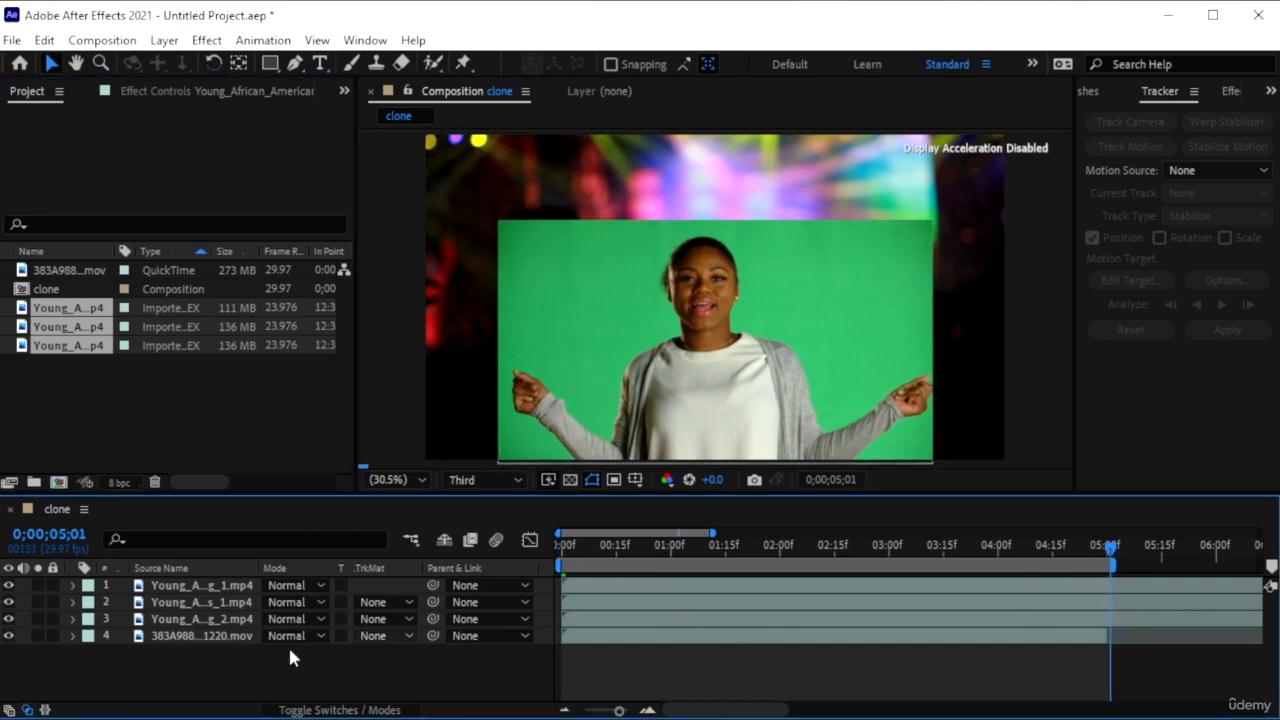
pyautogui.click(203, 620)
pyautogui.keyDown('shift'); pyautogui.click(205, 590); pyautogui.keyUp('shift')
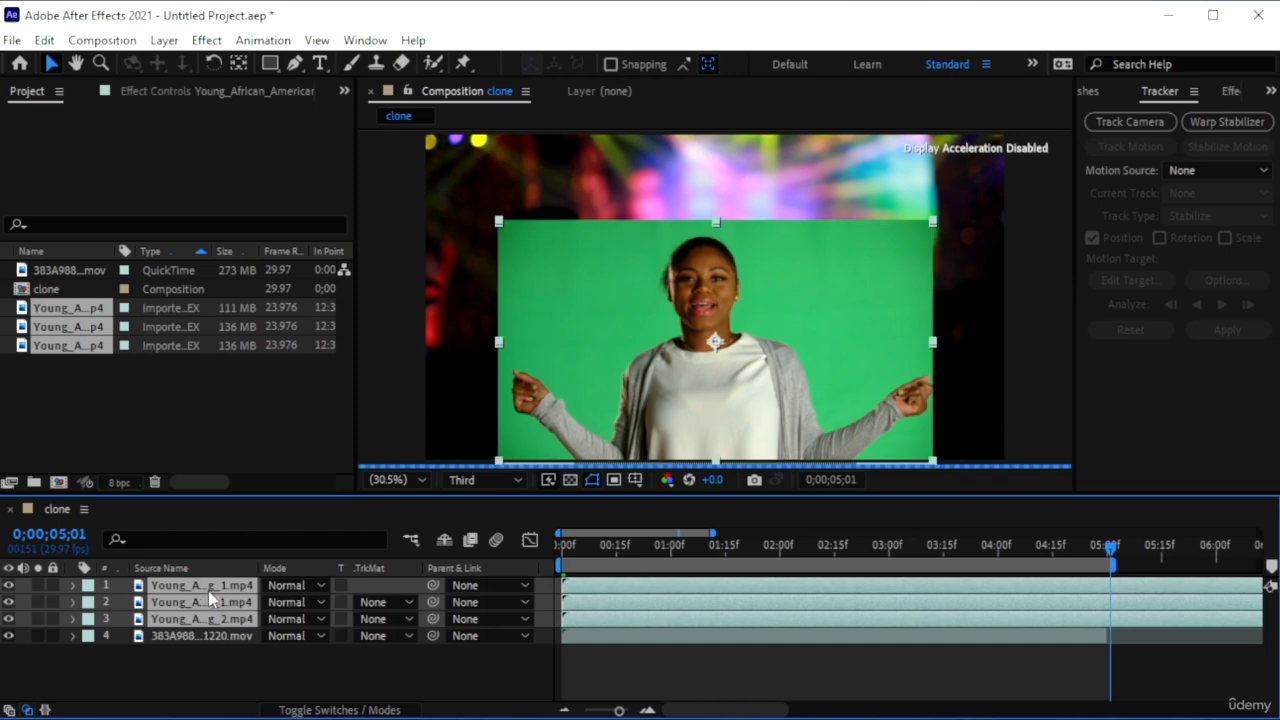
pyautogui.hotkey('ctrl', 'shift', 'd')
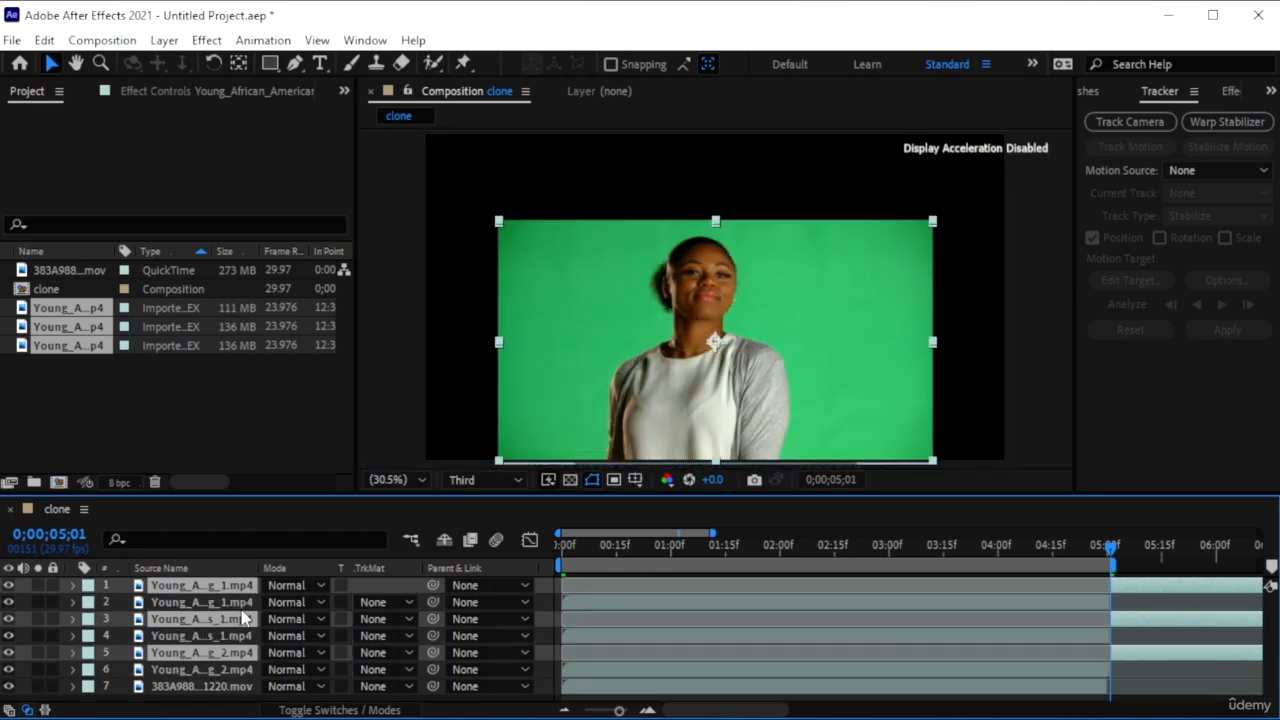
pyautogui.press('Delete')
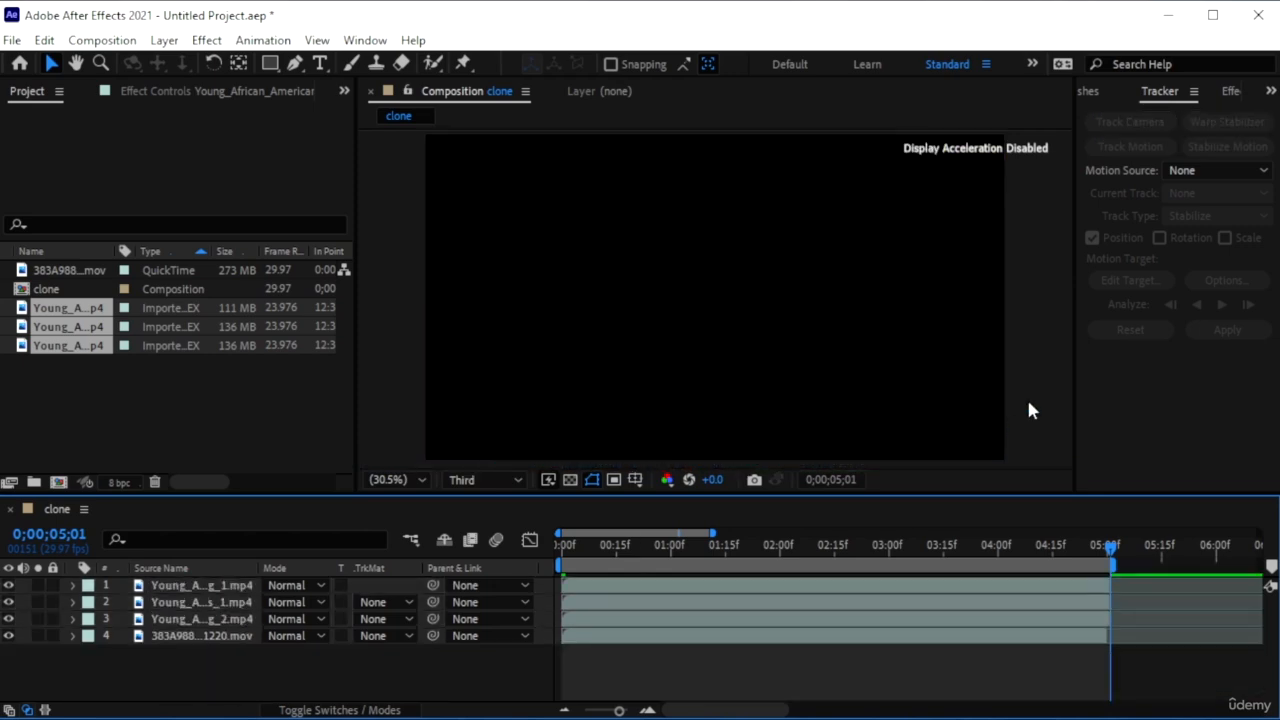
# - Return to the start of the composition and rename the concert footage layer as background
pyautogui.moveTo(1115, 553); pyautogui.dragTo(535, 600)
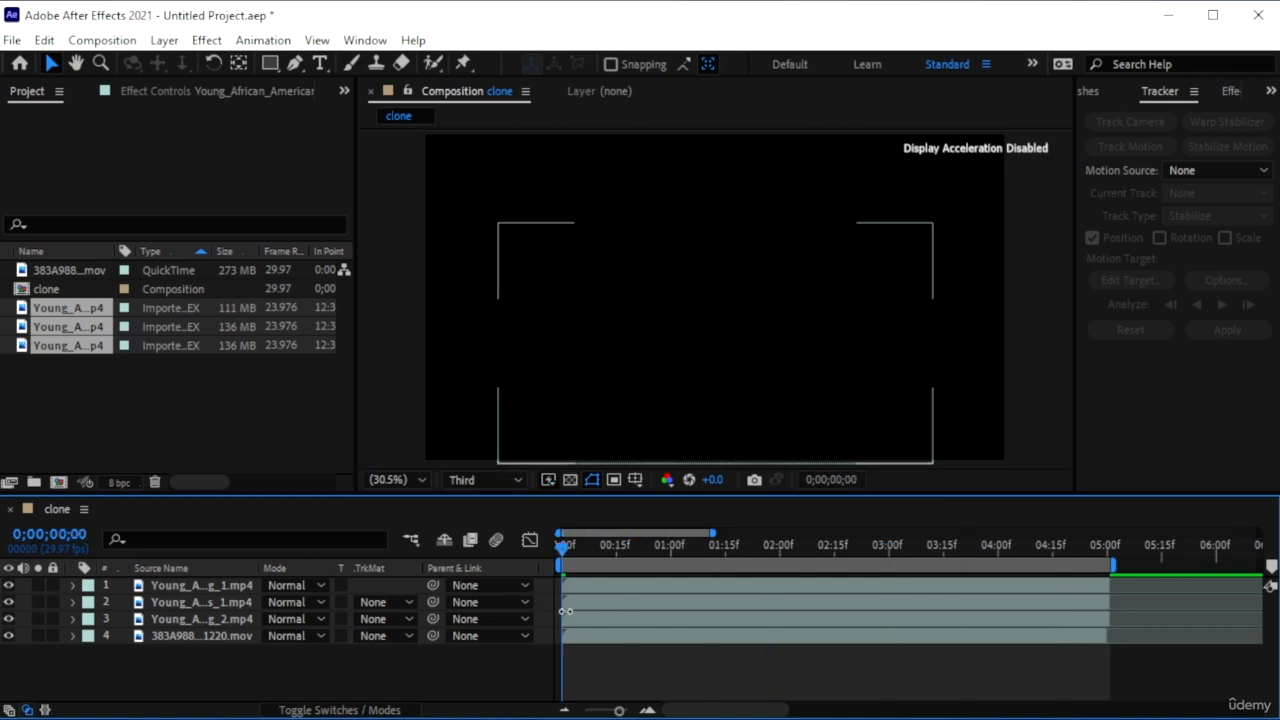
pyautogui.click(222, 620)
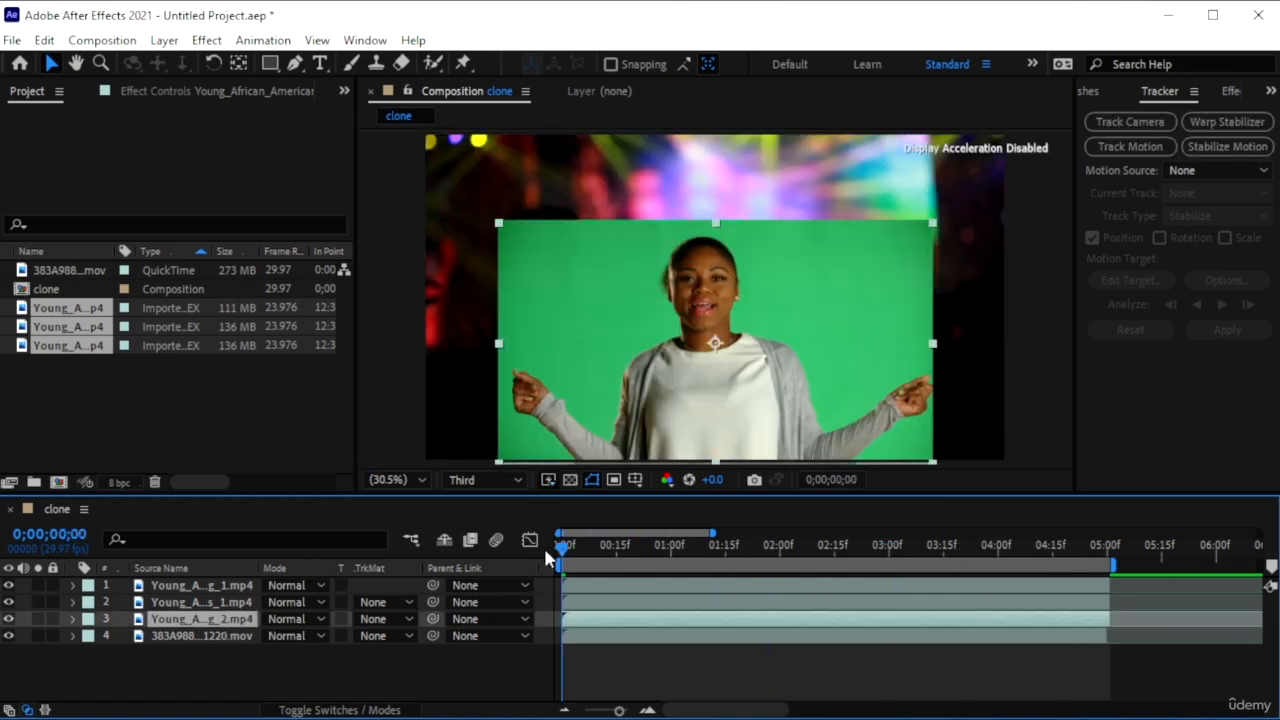
pyautogui.click(192, 637)
pyautogui.rightClick(192, 637)
pyautogui.click(288, 603)
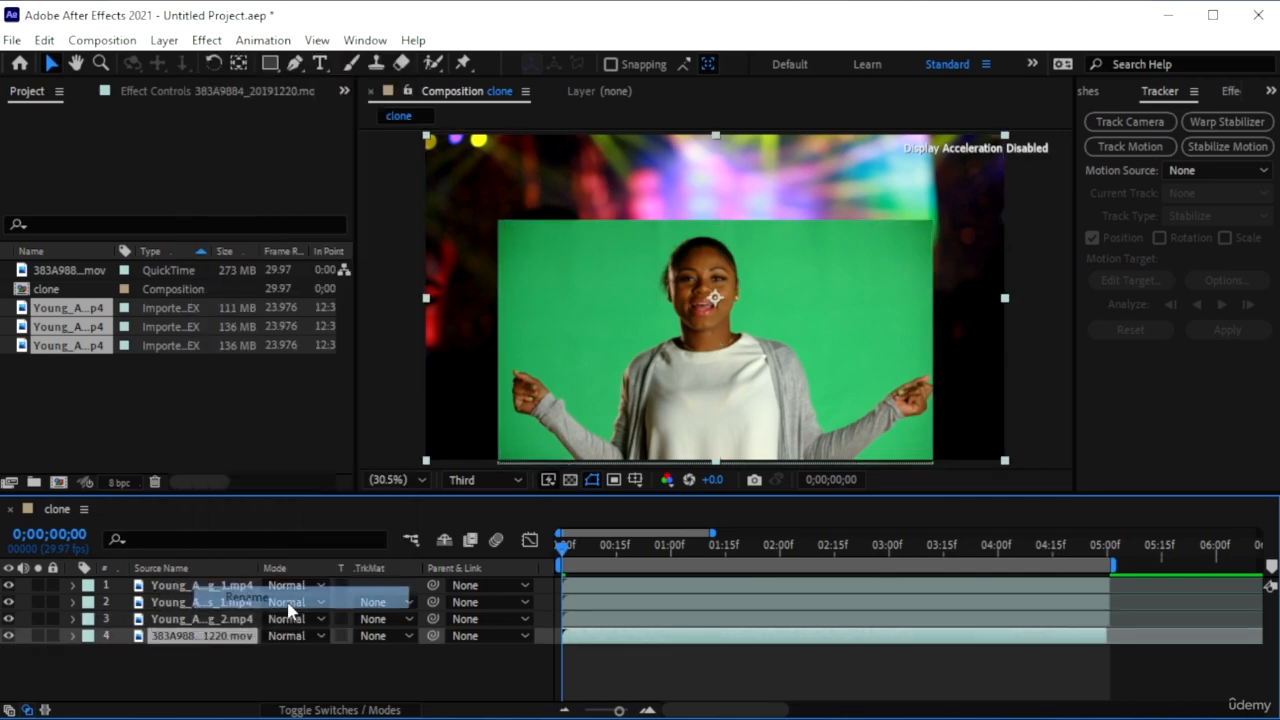
pyautogui.write('ba')
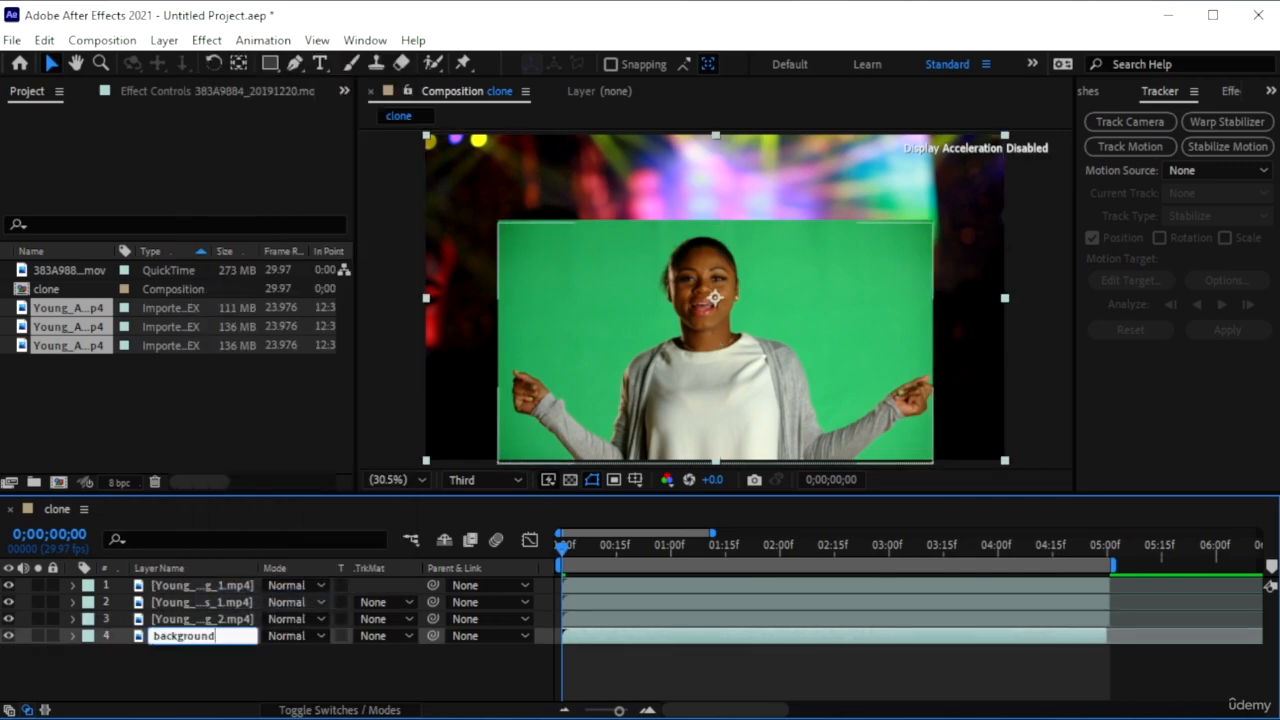
pyautogui.write('ckground')
pyautogui.press('Return')
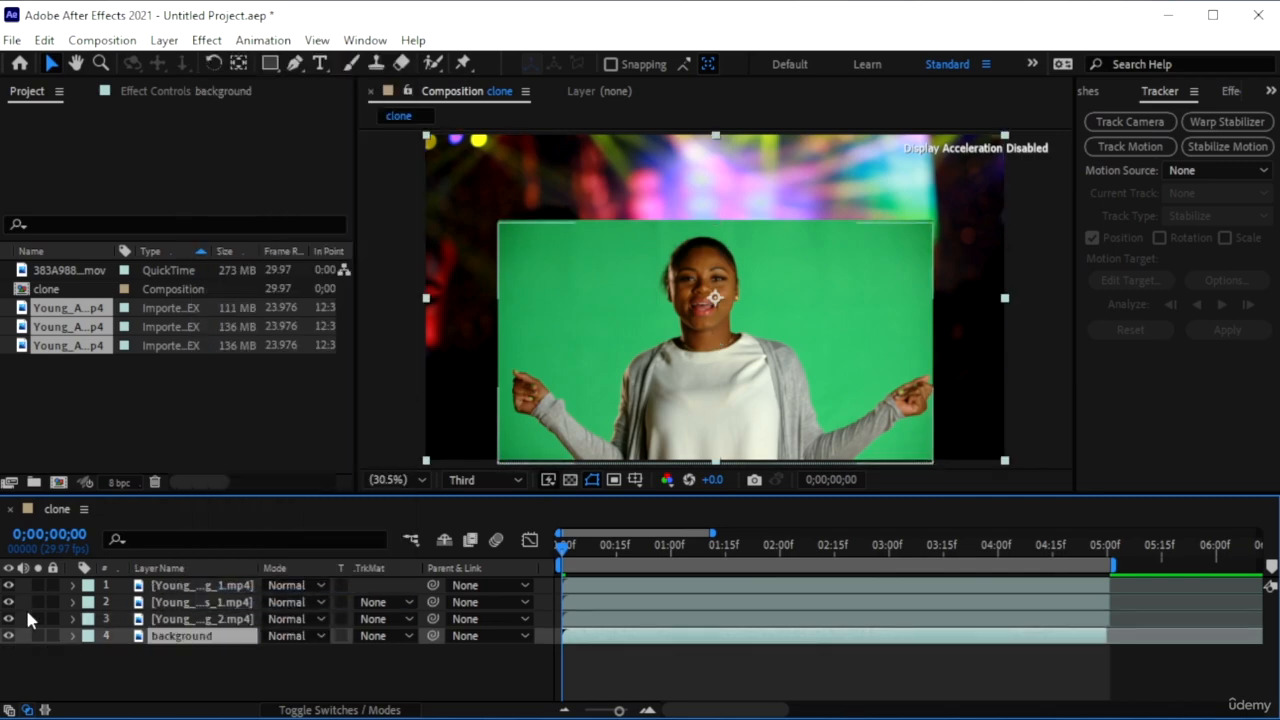
# - Rename the topmost green-screen layer as dancing
pyautogui.click(240, 585)
pyautogui.rightClick(228, 586)
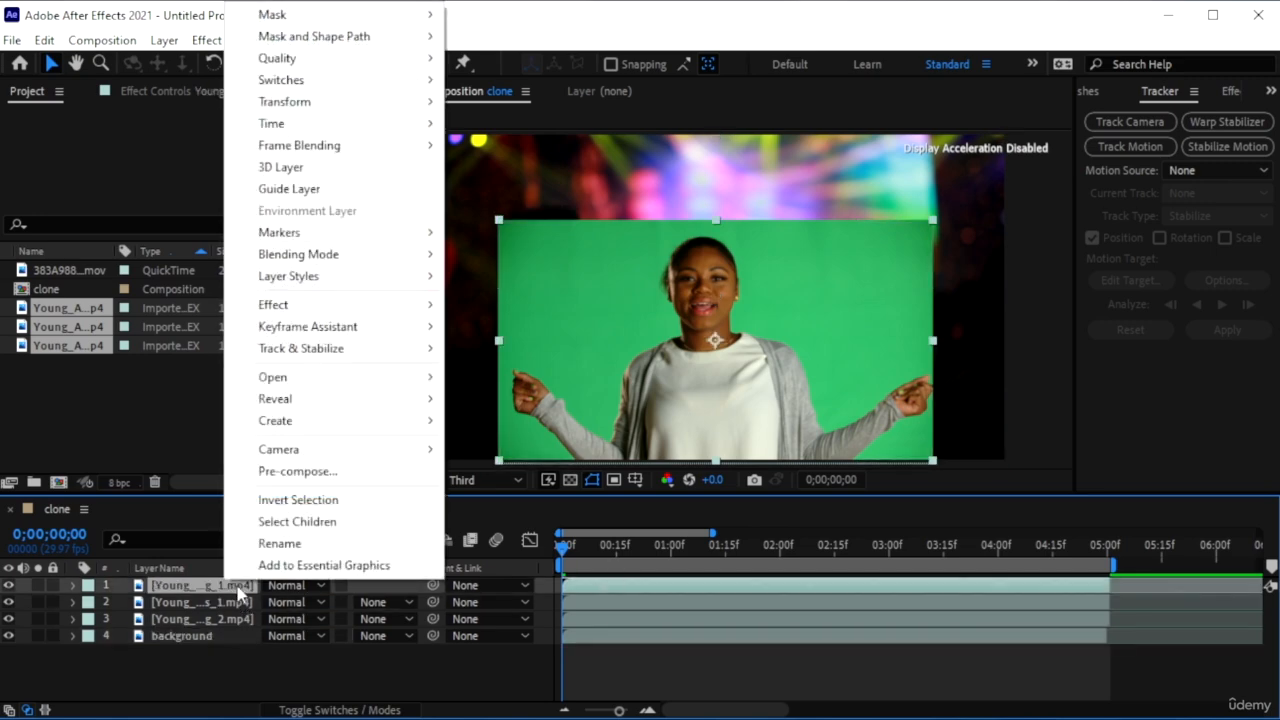
pyautogui.click(290, 543)
pyautogui.write('danci')
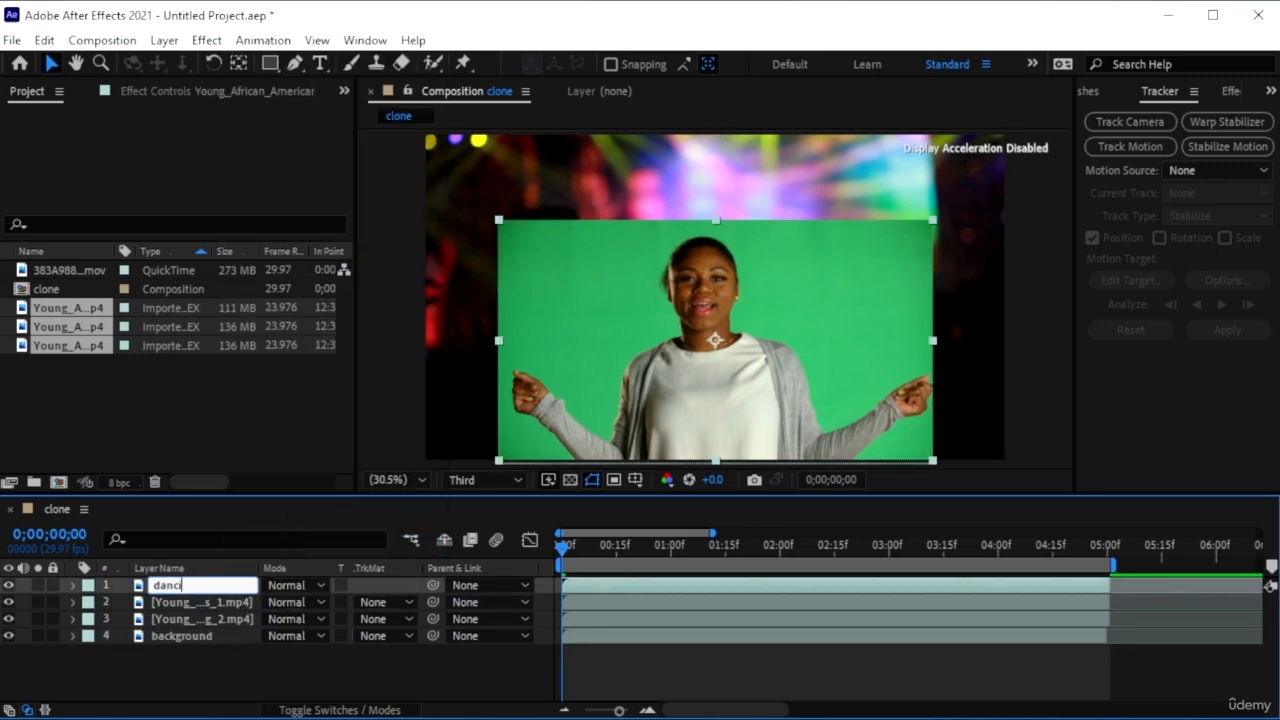
pyautogui.write('ng')
pyautogui.press('Return')
# - Hide the dancing layer and rename the second layer, with the woman wearing headphones, as headphones
pyautogui.click(8, 585)
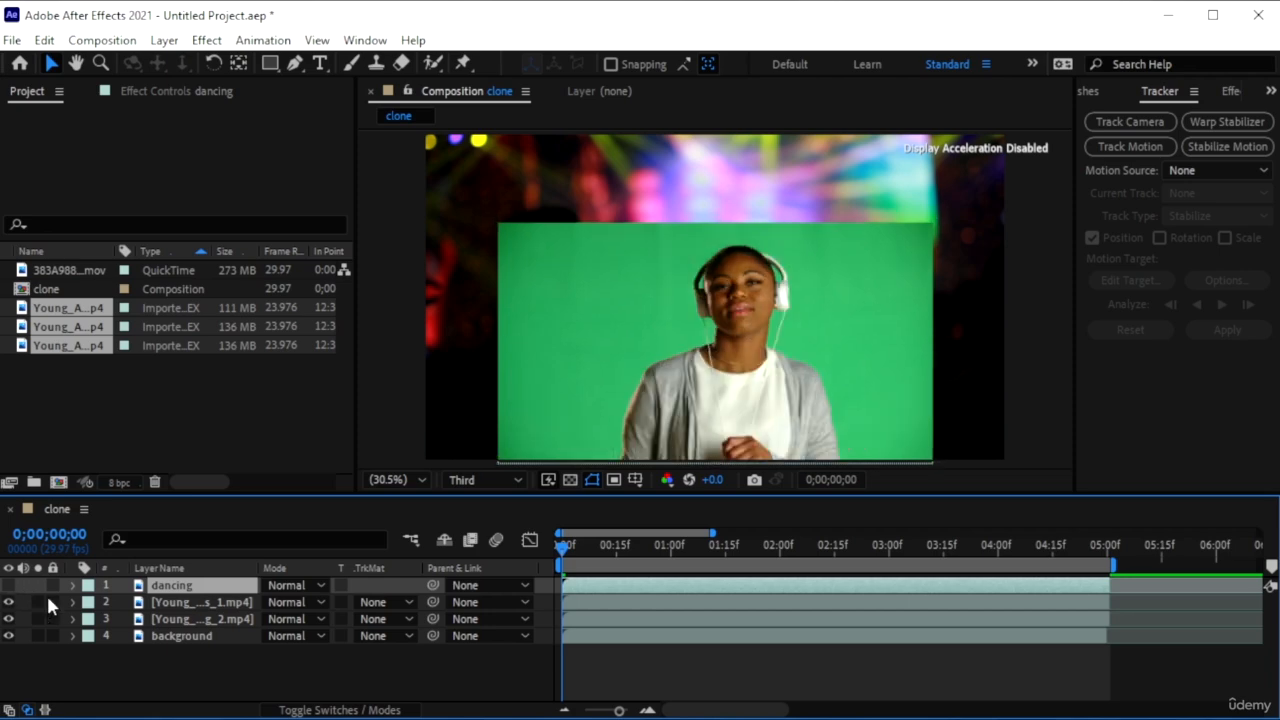
pyautogui.click(185, 604)
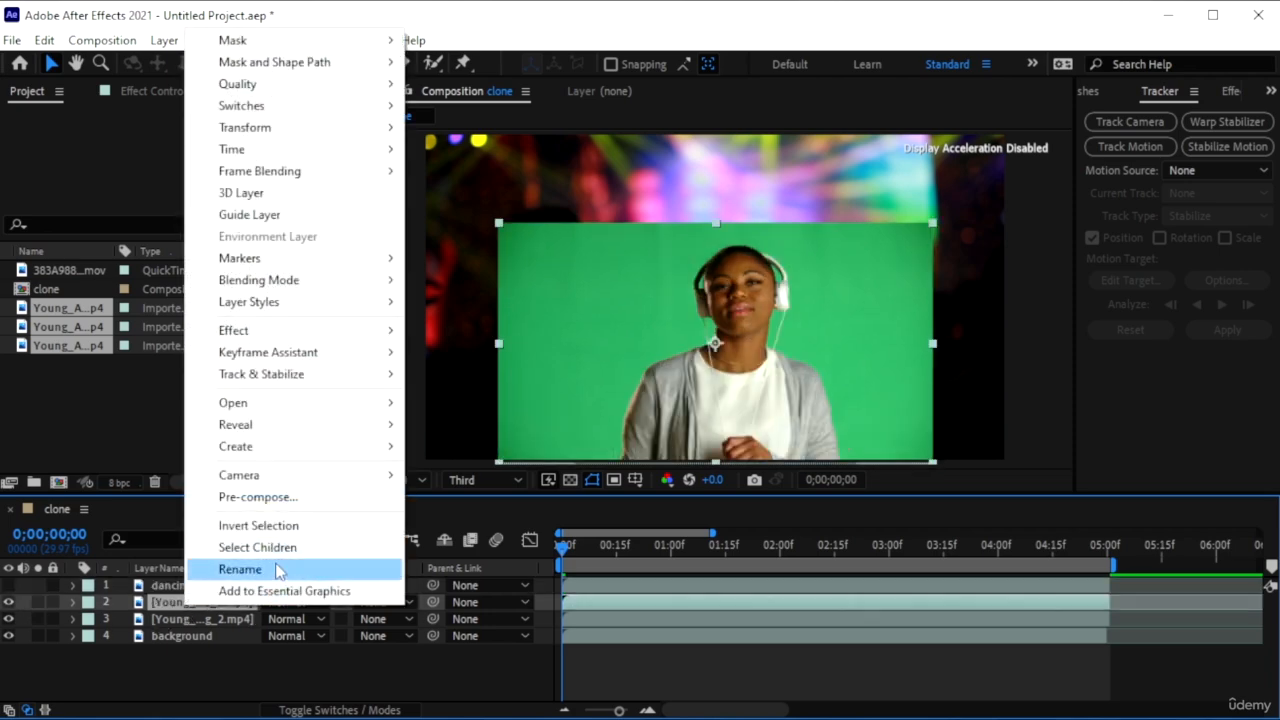
pyautogui.click(278, 569)
pyautogui.write('headp')
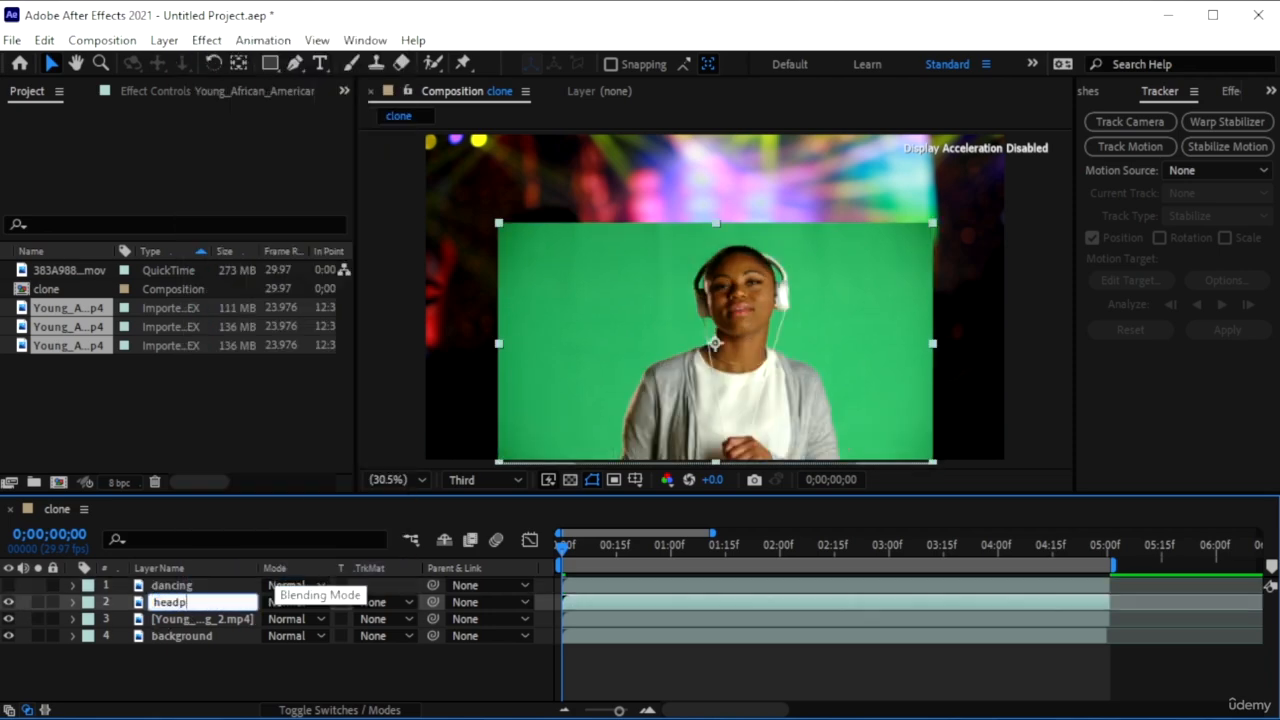
pyautogui.write('hones')
pyautogui.press('Return')
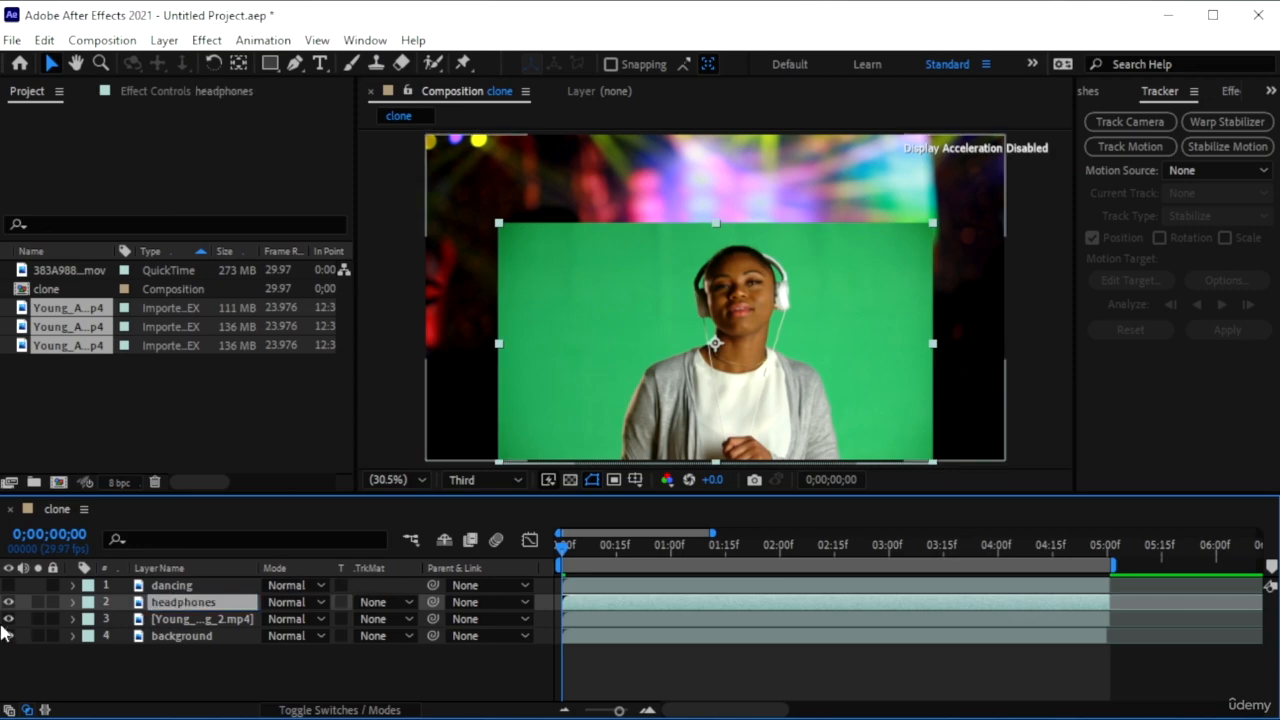
# - With the headphones layer hidden, rename the third layer as happy and turn the dancing and headphones layers back on
pyautogui.click(8, 602)
pyautogui.click(200, 624)
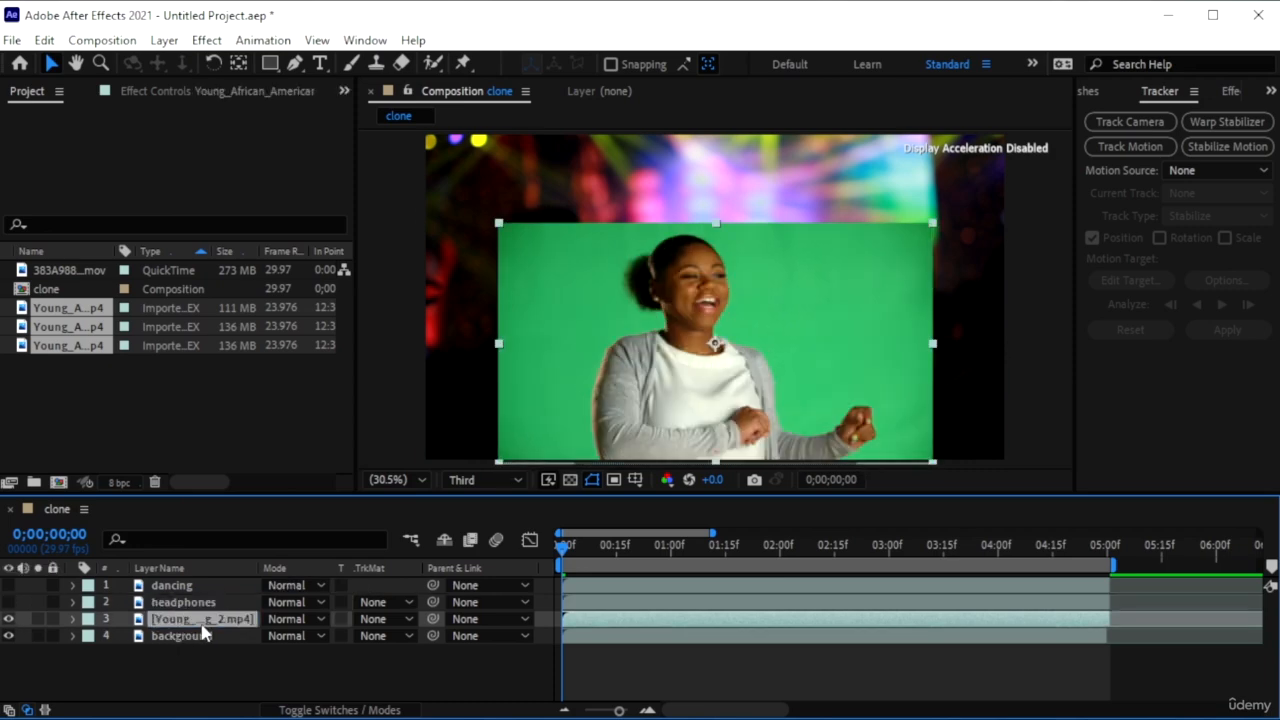
pyautogui.rightClick(200, 624)
pyautogui.click(270, 587)
pyautogui.write('happy')
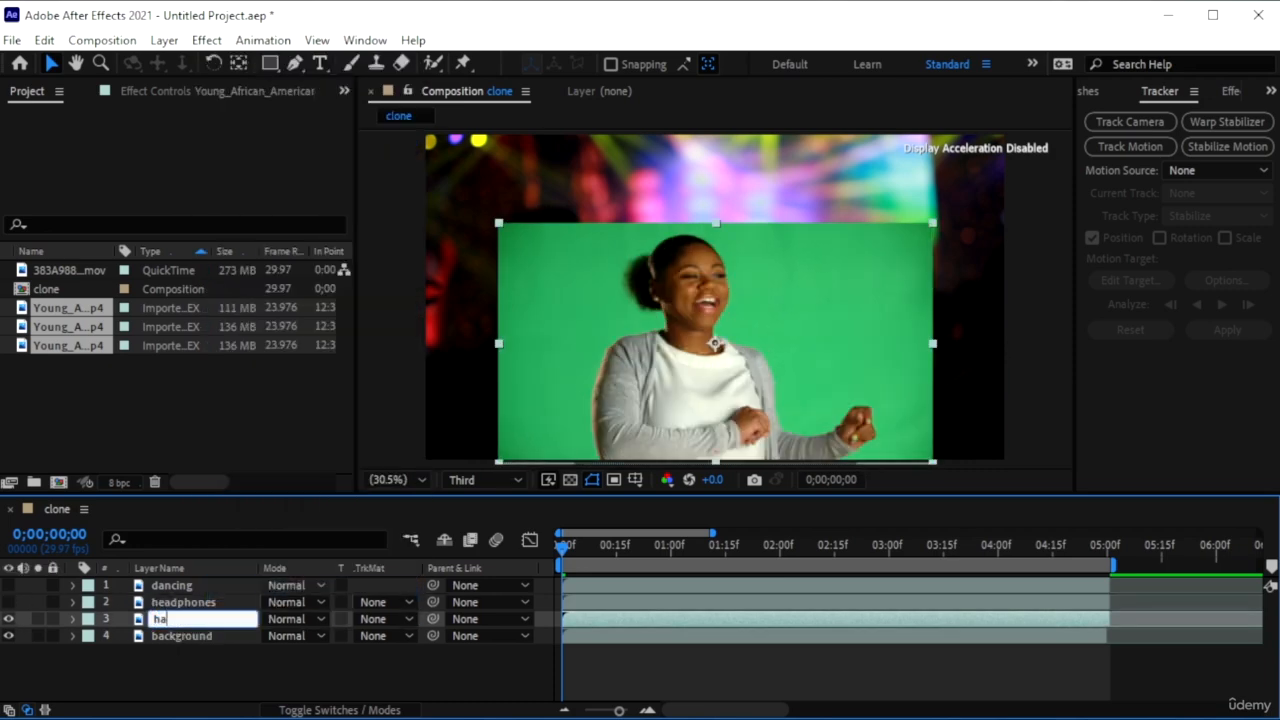
pyautogui.press('Return')
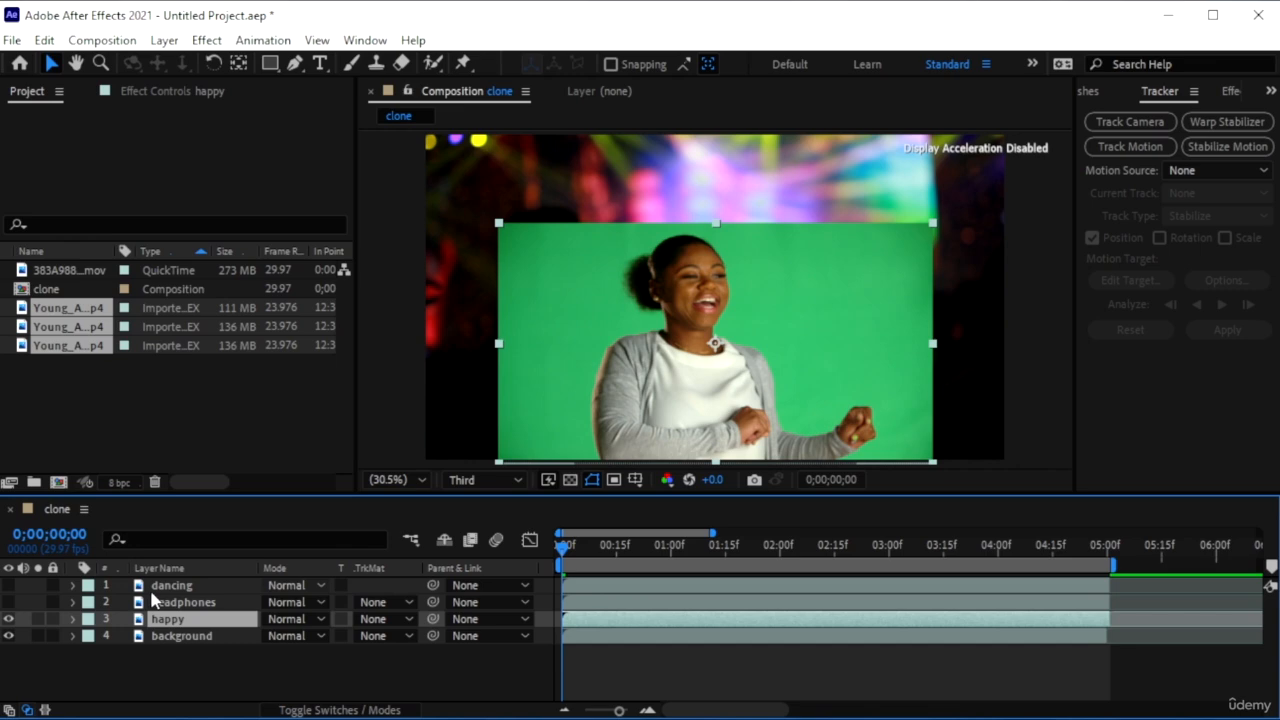
pyautogui.click(8, 602)
pyautogui.click(8, 585)
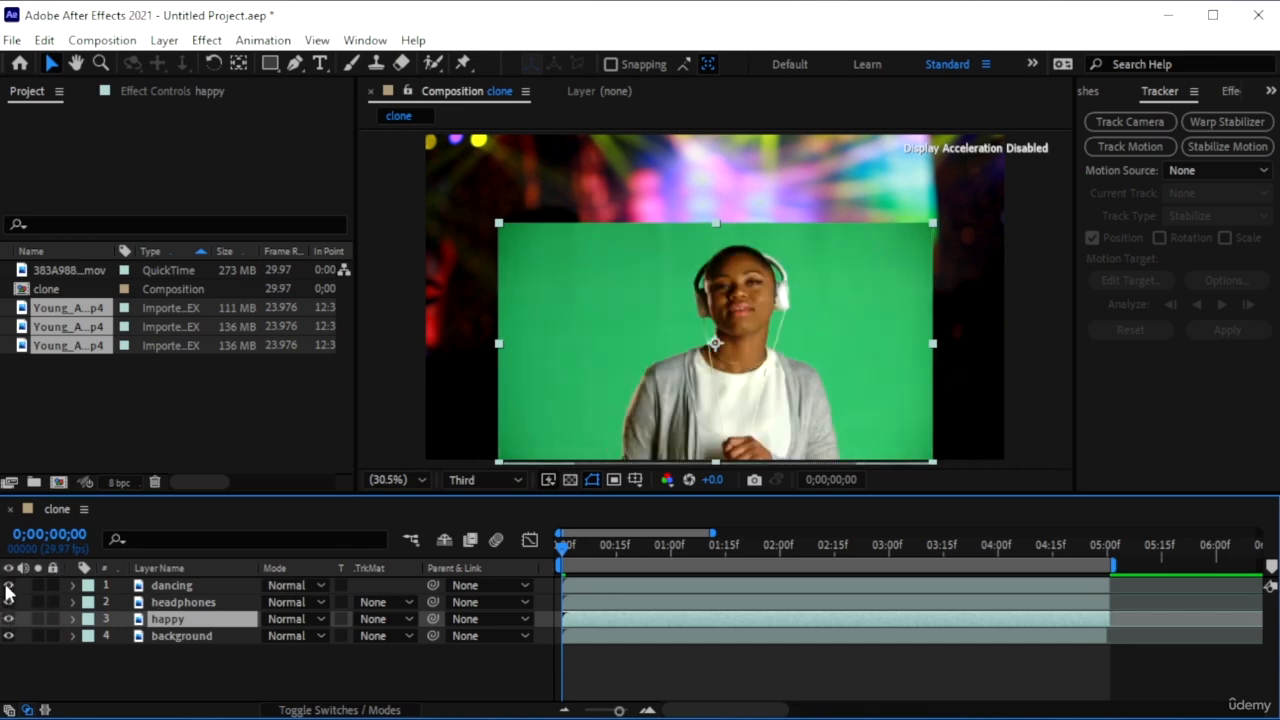
# - Find the Keylight (1.2) effect and apply it to the dancing, headphones and happy layers
pyautogui.click(792, 586)
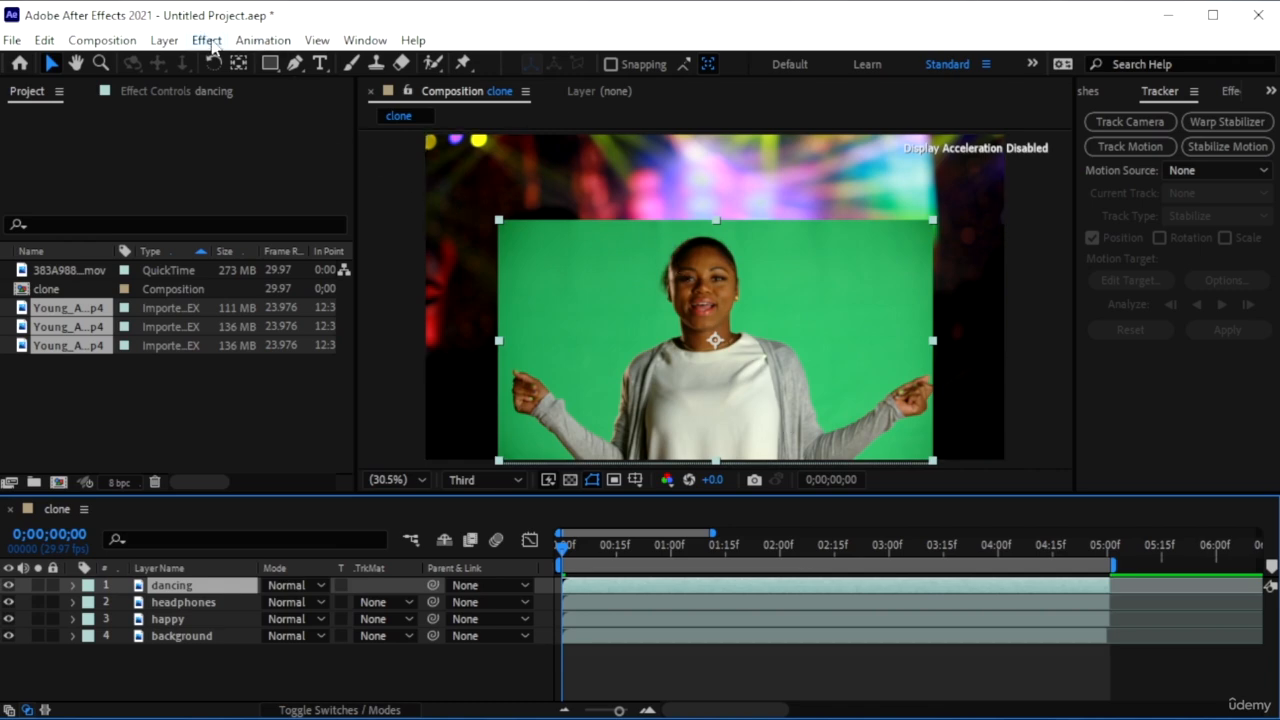
pyautogui.click(1232, 93)
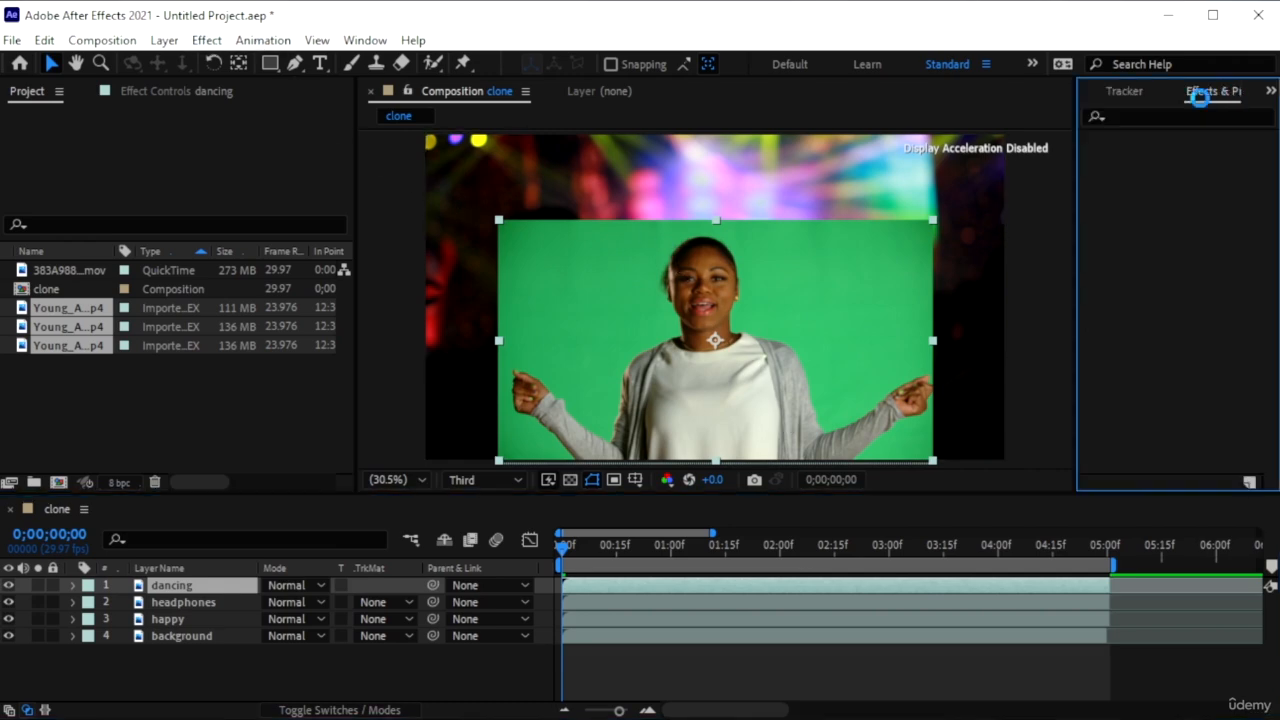
pyautogui.click(1159, 115)
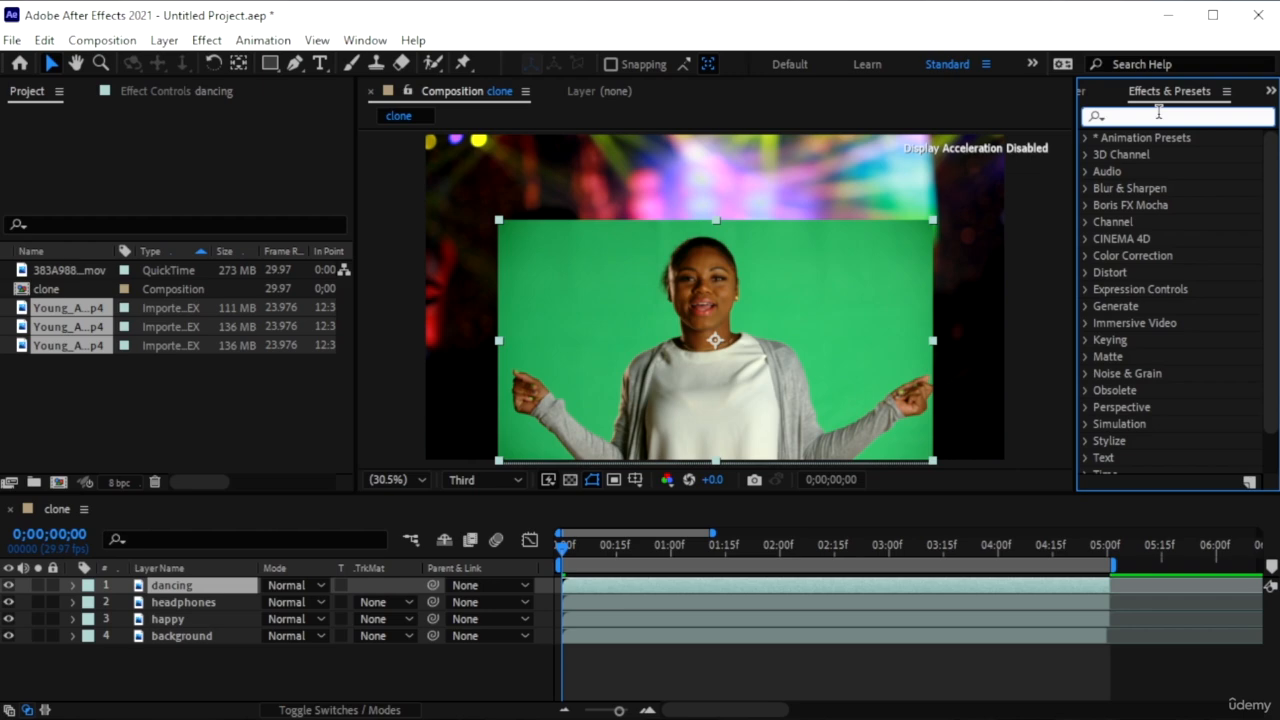
pyautogui.write('keyl')
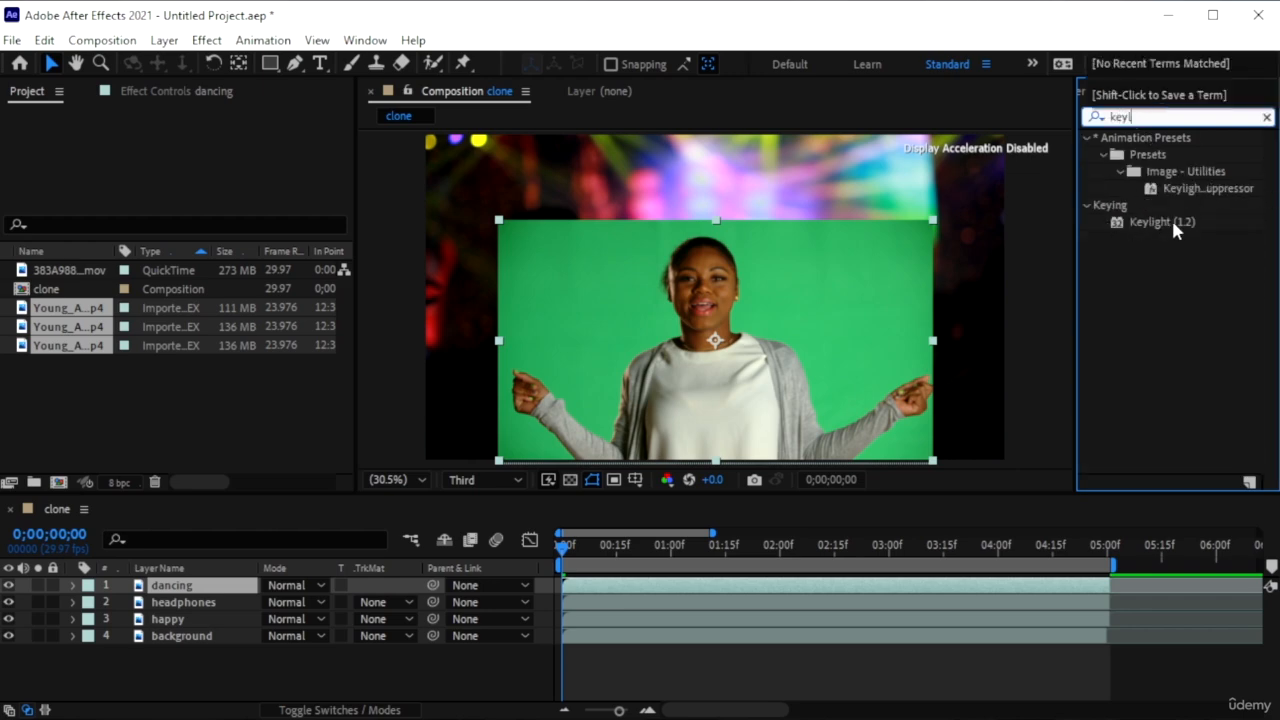
pyautogui.moveTo(1163, 221); pyautogui.dragTo(172, 588)
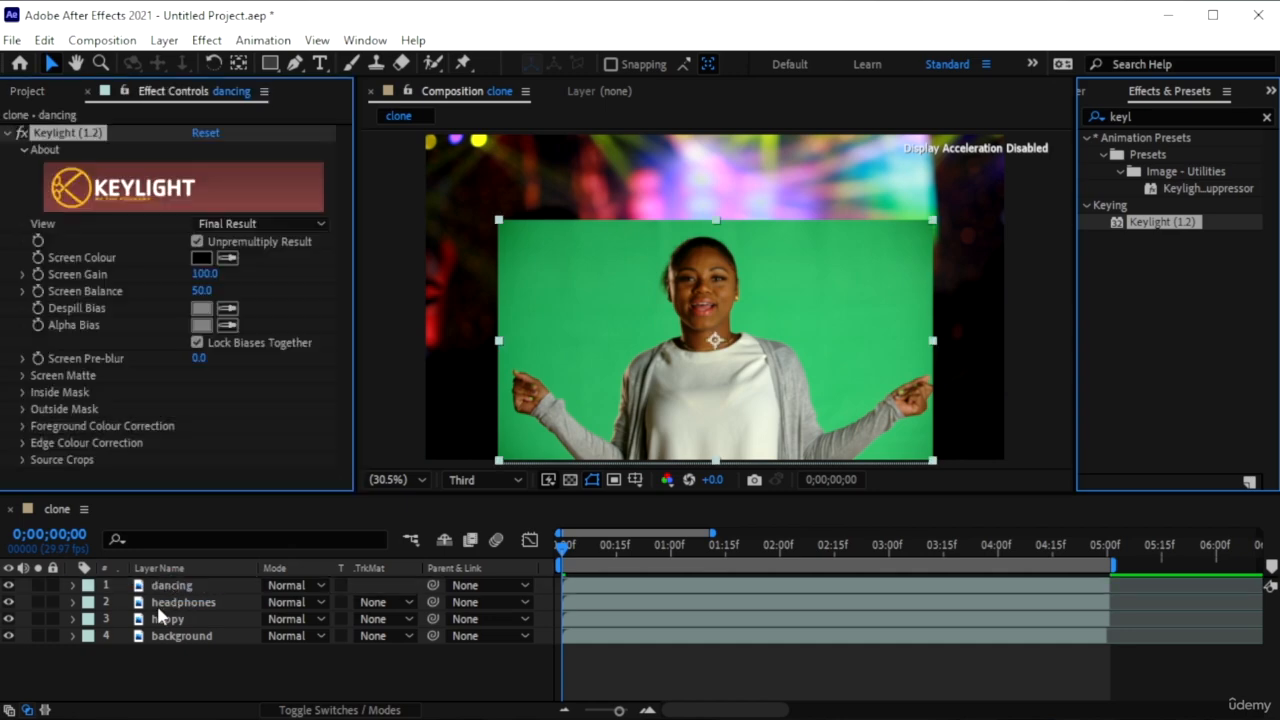
pyautogui.moveTo(1165, 223); pyautogui.dragTo(190, 602)
pyautogui.moveTo(1158, 224); pyautogui.dragTo(175, 620)
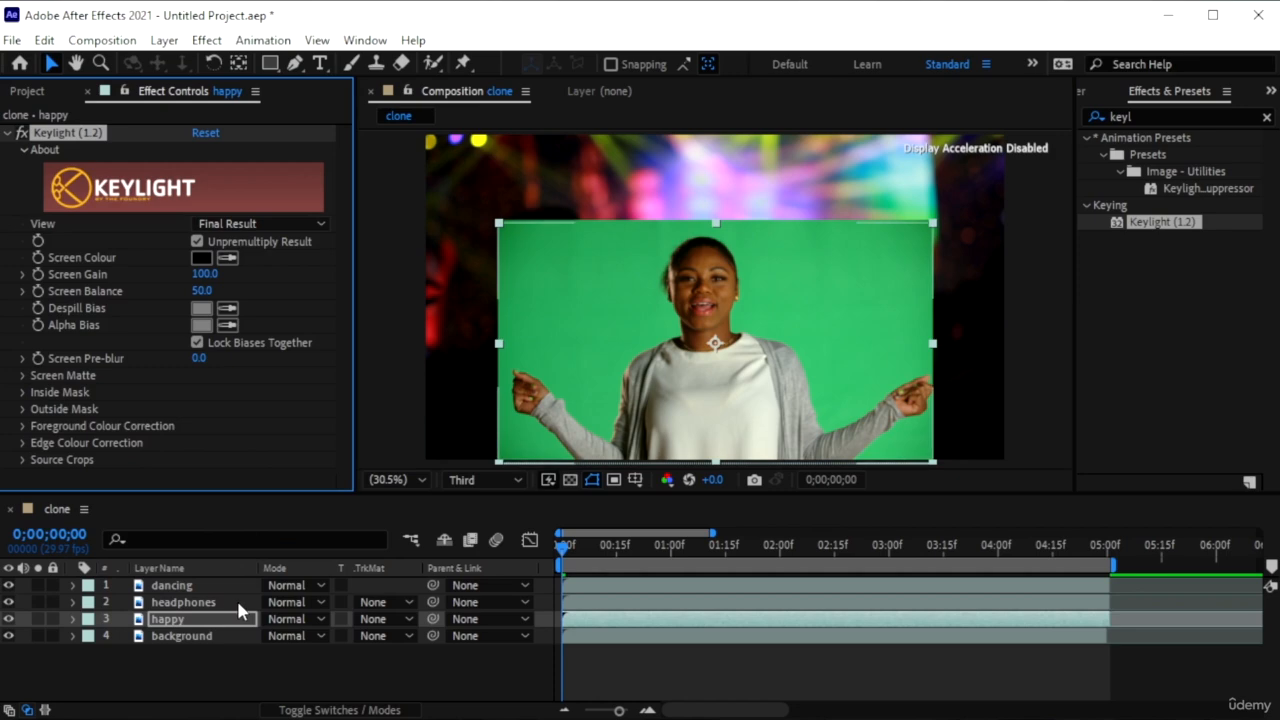
# - Sample the green backdrop as the Keylight Screen Colour of the dancing layer
pyautogui.click(187, 588)
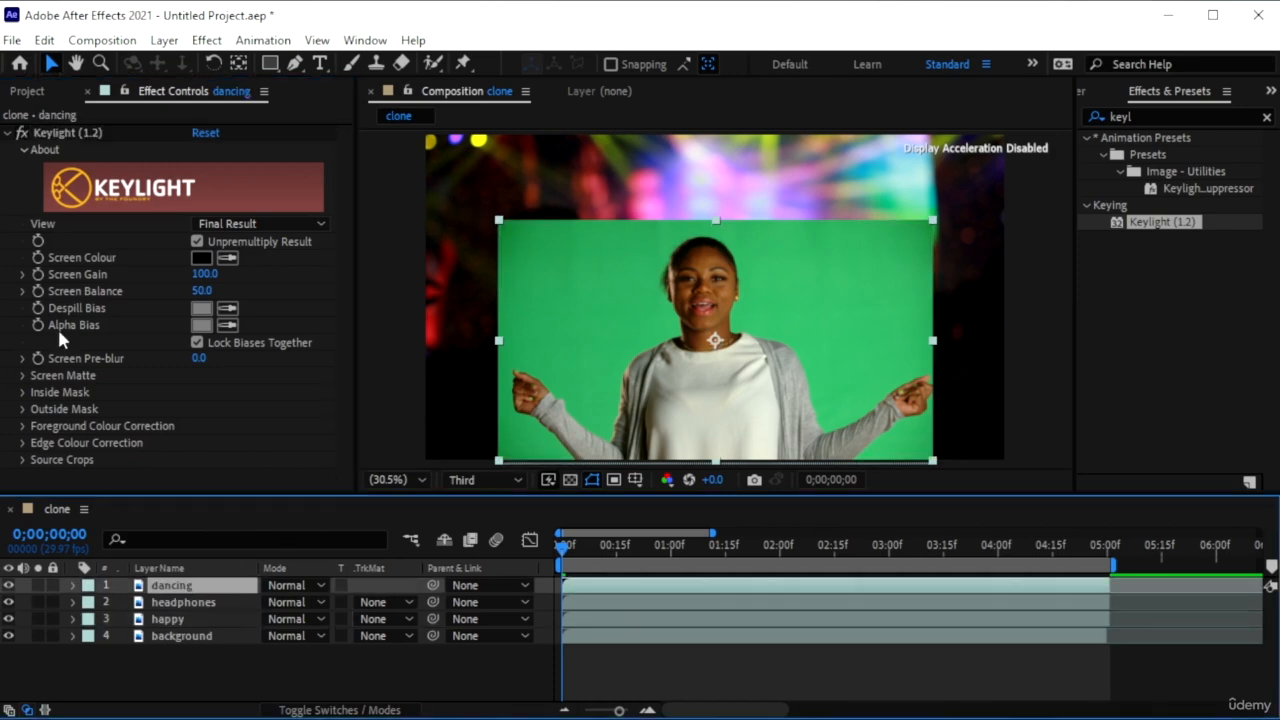
pyautogui.click(229, 259)
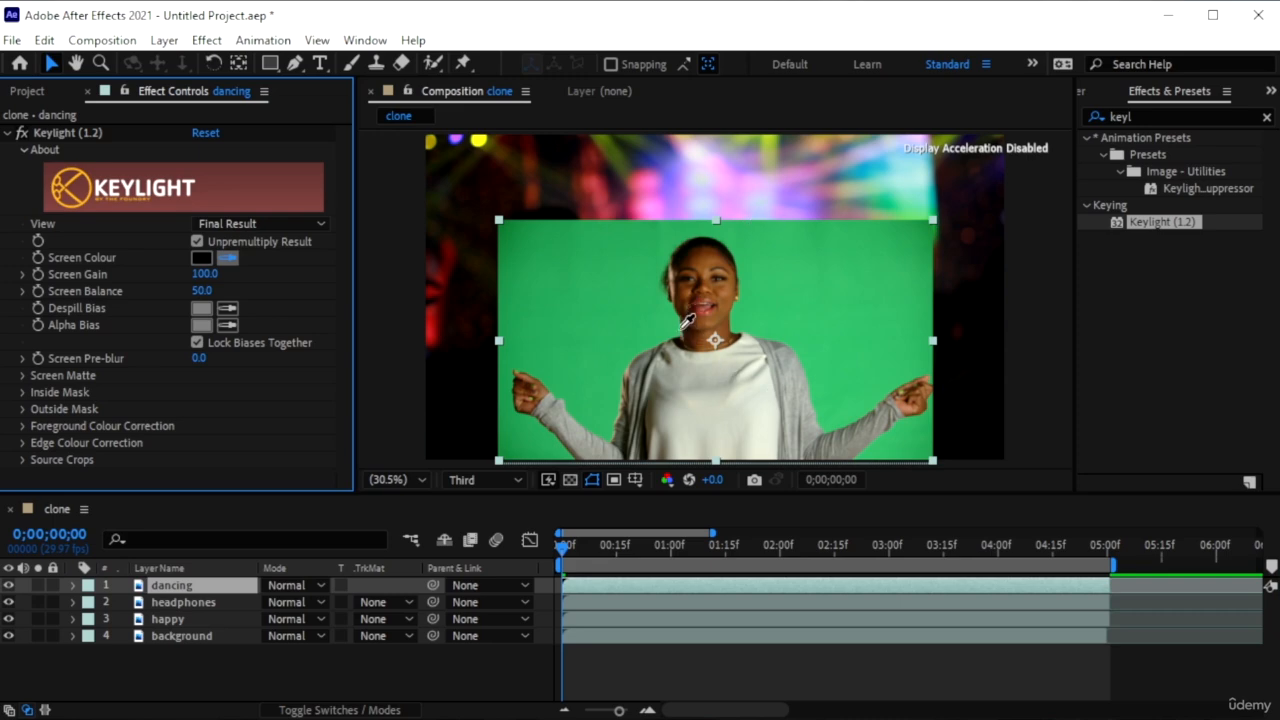
pyautogui.click(765, 300)
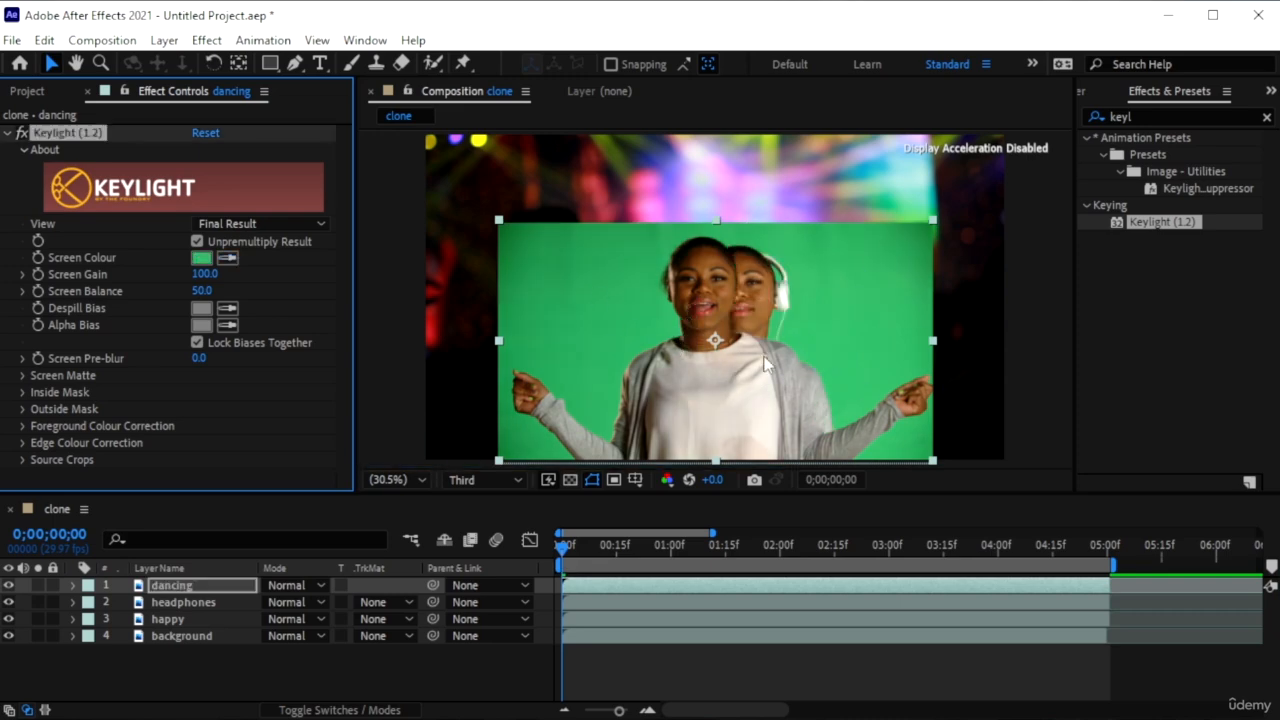
# - Sample the green backdrop as the Keylight Screen Colour of the headphones layer and of the happy layer
pyautogui.click(178, 602)
pyautogui.click(228, 257)
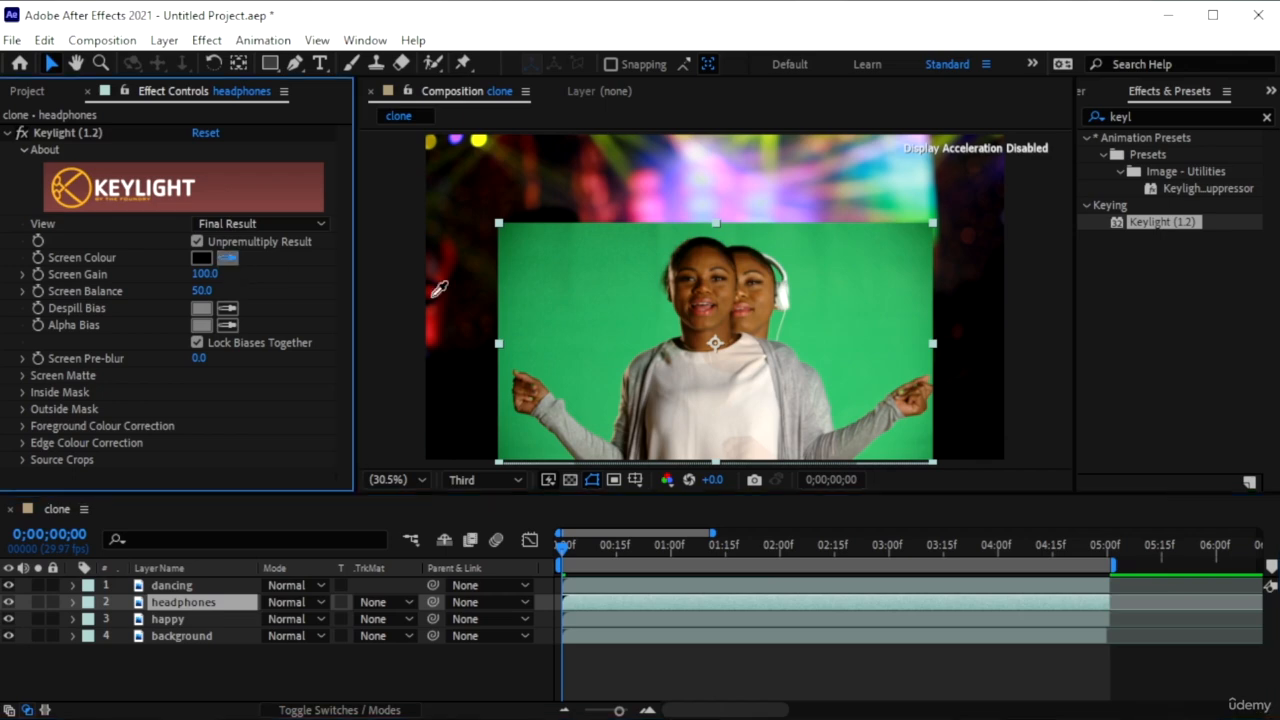
pyautogui.click(779, 318)
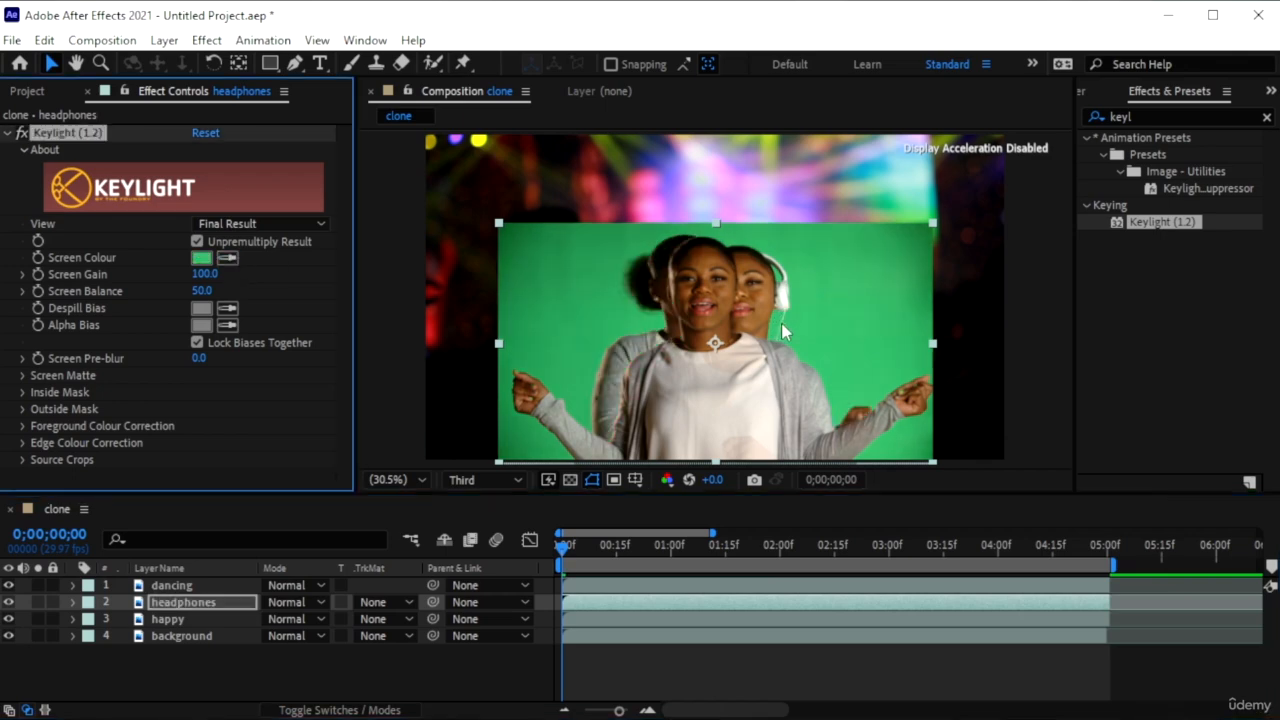
pyautogui.click(165, 619)
pyautogui.click(230, 259)
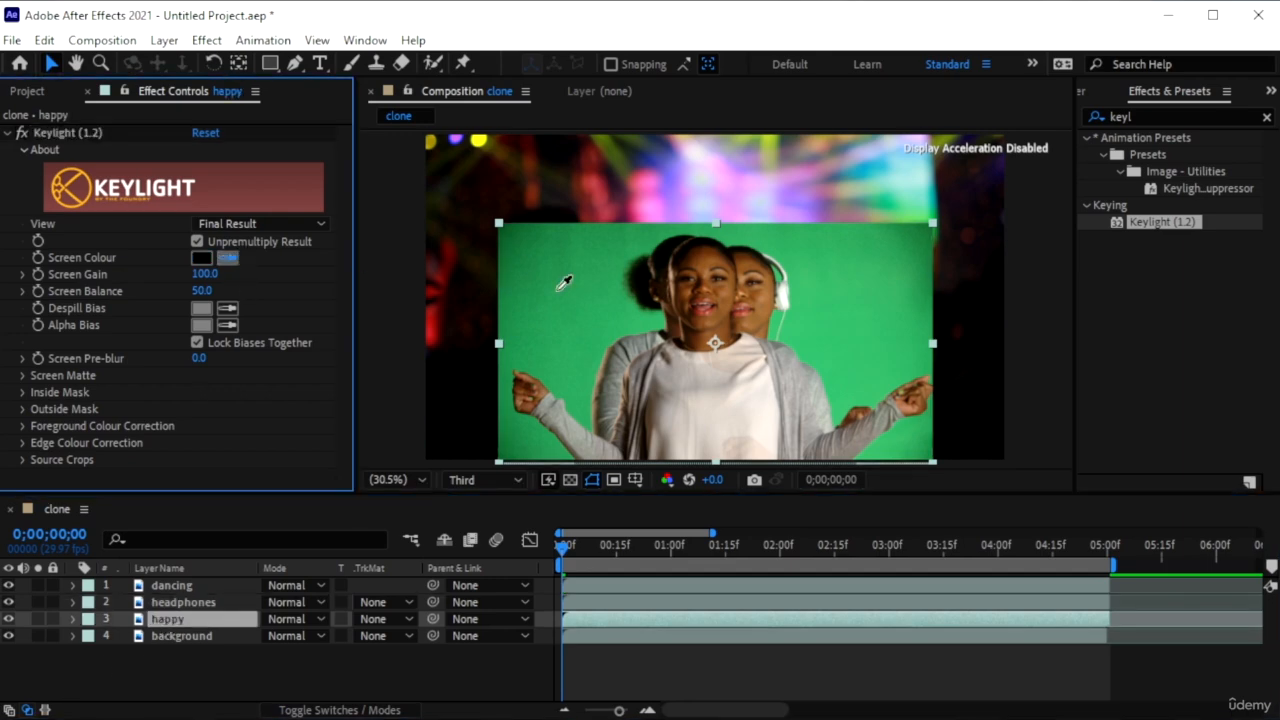
pyautogui.click(665, 318)
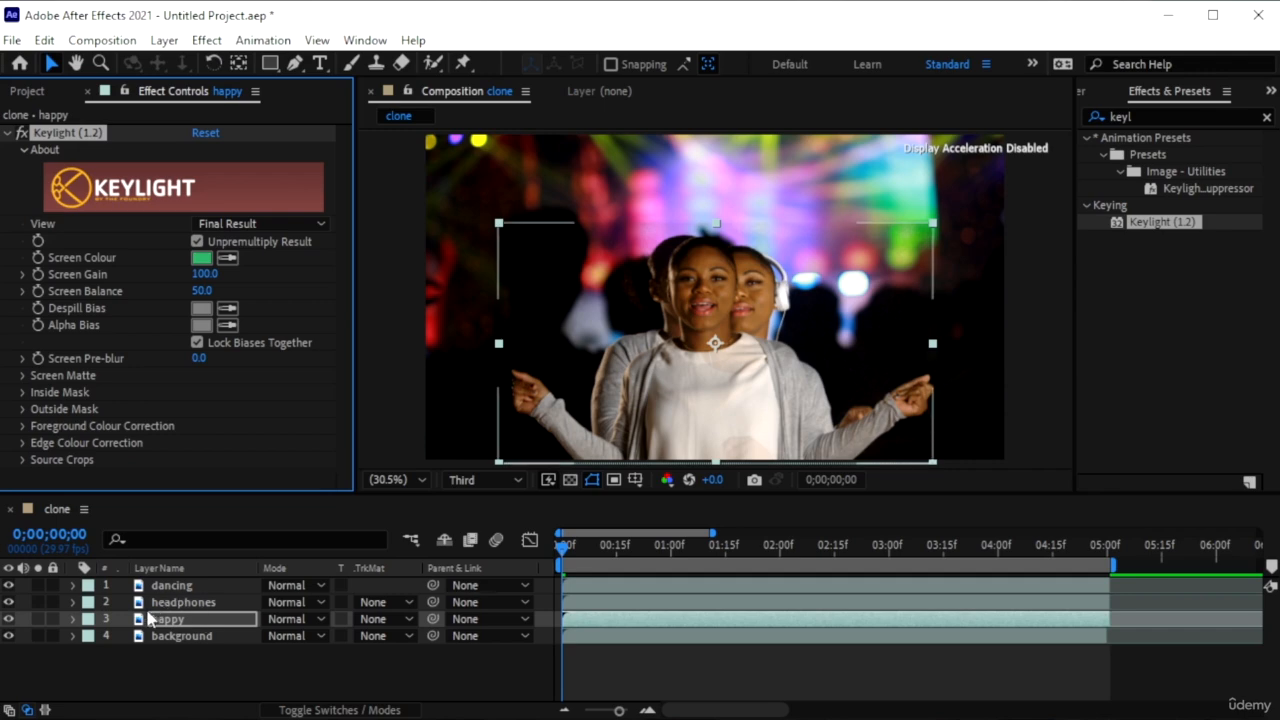
# - Hide the dancing and headphones layers and examine the keyed happy layer's frame edges against the concert background
pyautogui.moveTo(8, 585); pyautogui.dragTo(7, 598)
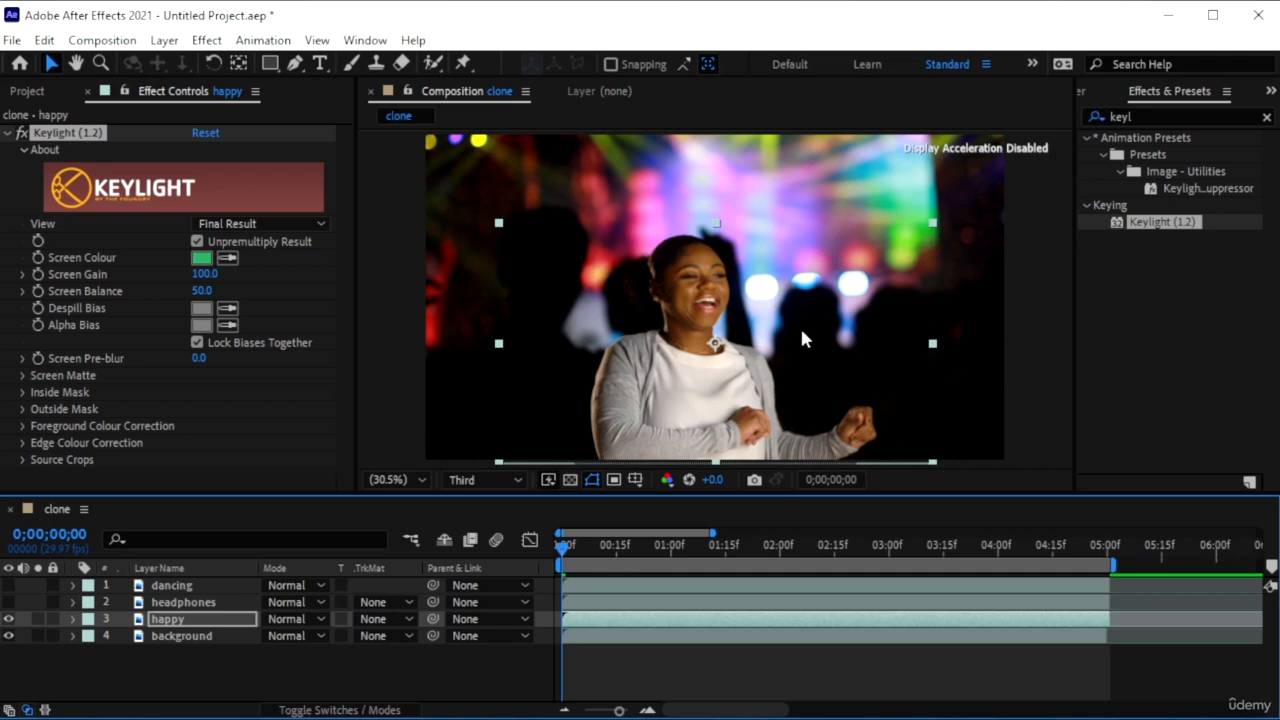
pyautogui.press('.')
pyautogui.press('.')
pyautogui.press('.')
pyautogui.press('.')
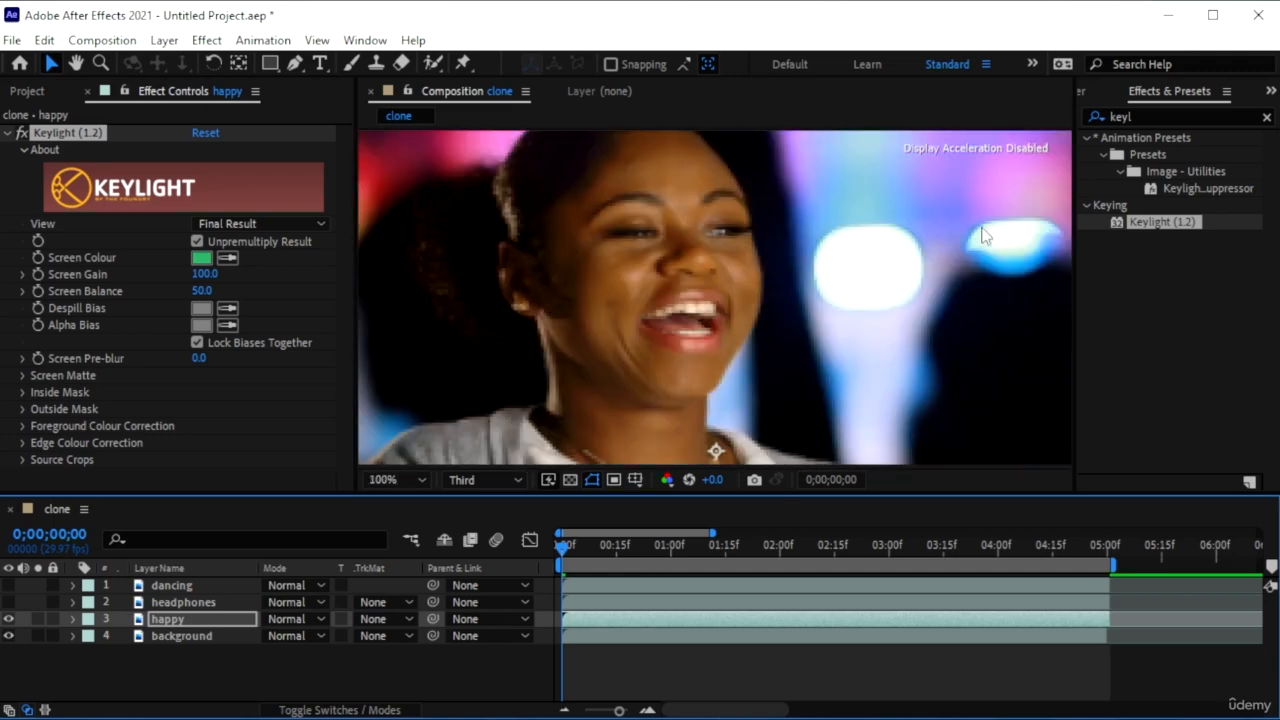
pyautogui.press('h')
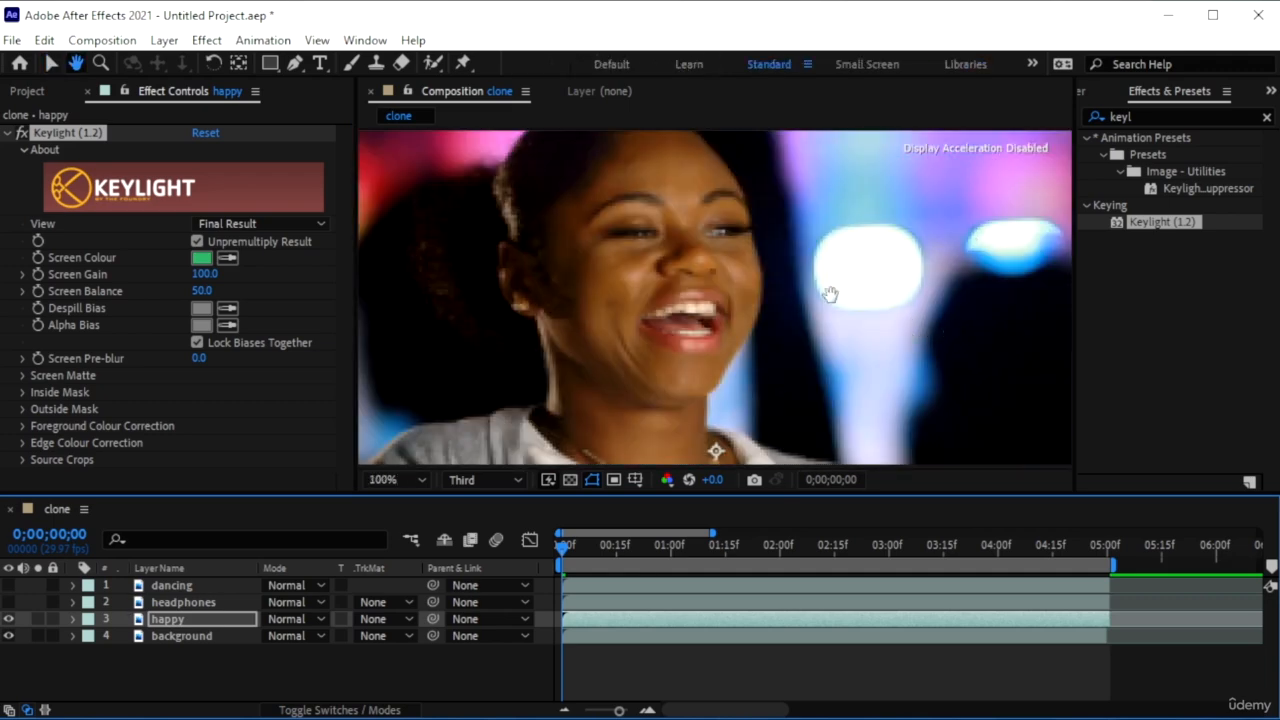
pyautogui.moveTo(950, 252); pyautogui.dragTo(515, 390)
pyautogui.moveTo(883, 275); pyautogui.dragTo(771, 374)
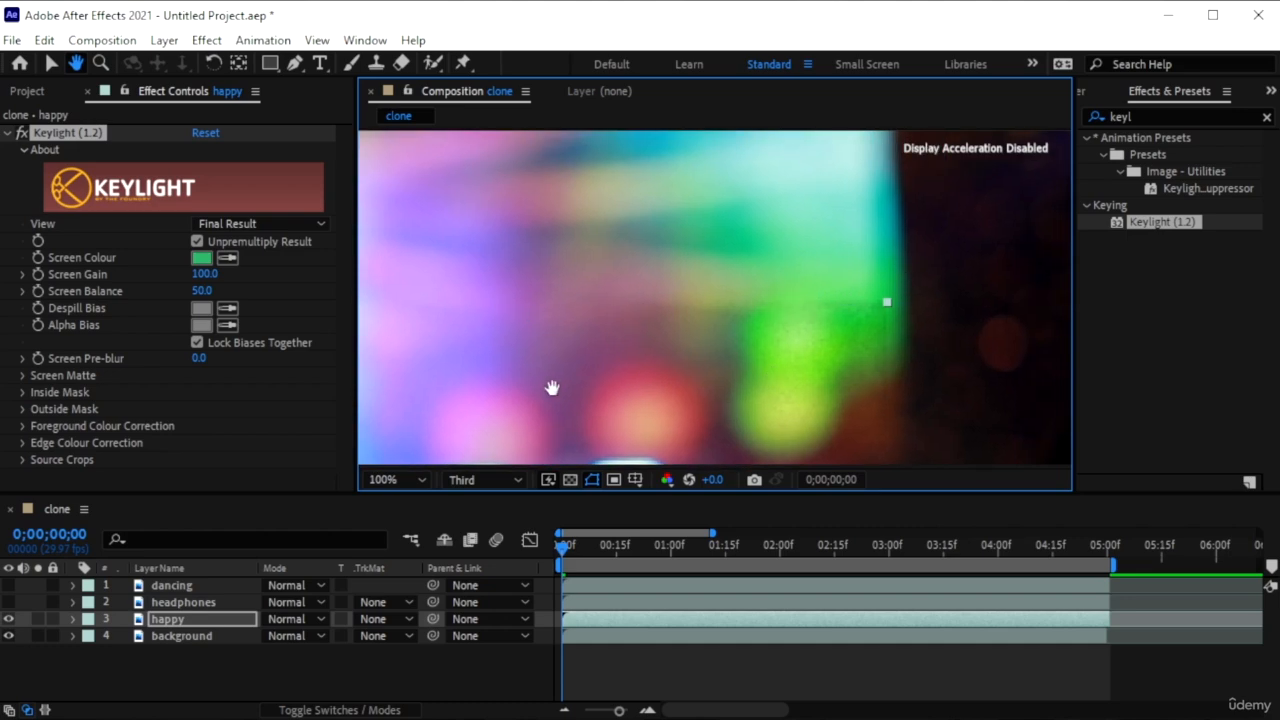
pyautogui.click(413, 481)
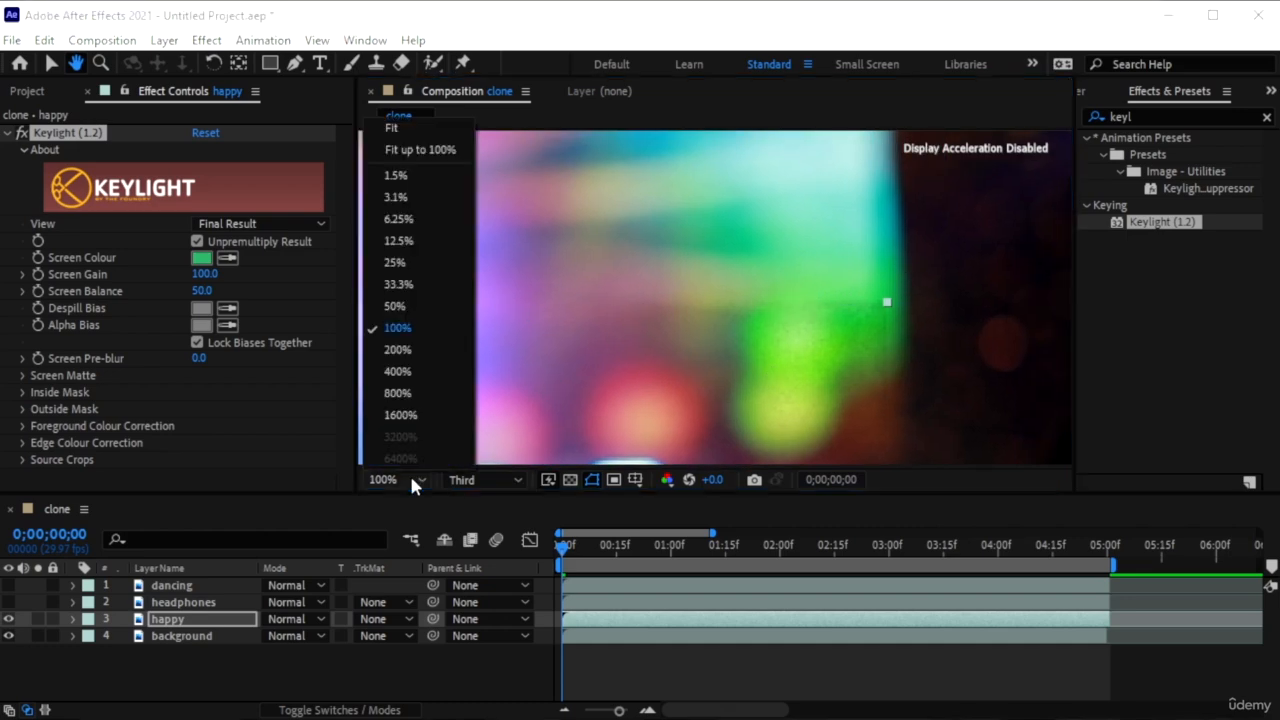
pyautogui.click(418, 128)
# - Try to outline the woman on the happy layer loosely with a Pen tool mask at the first frame
pyautogui.press('g')
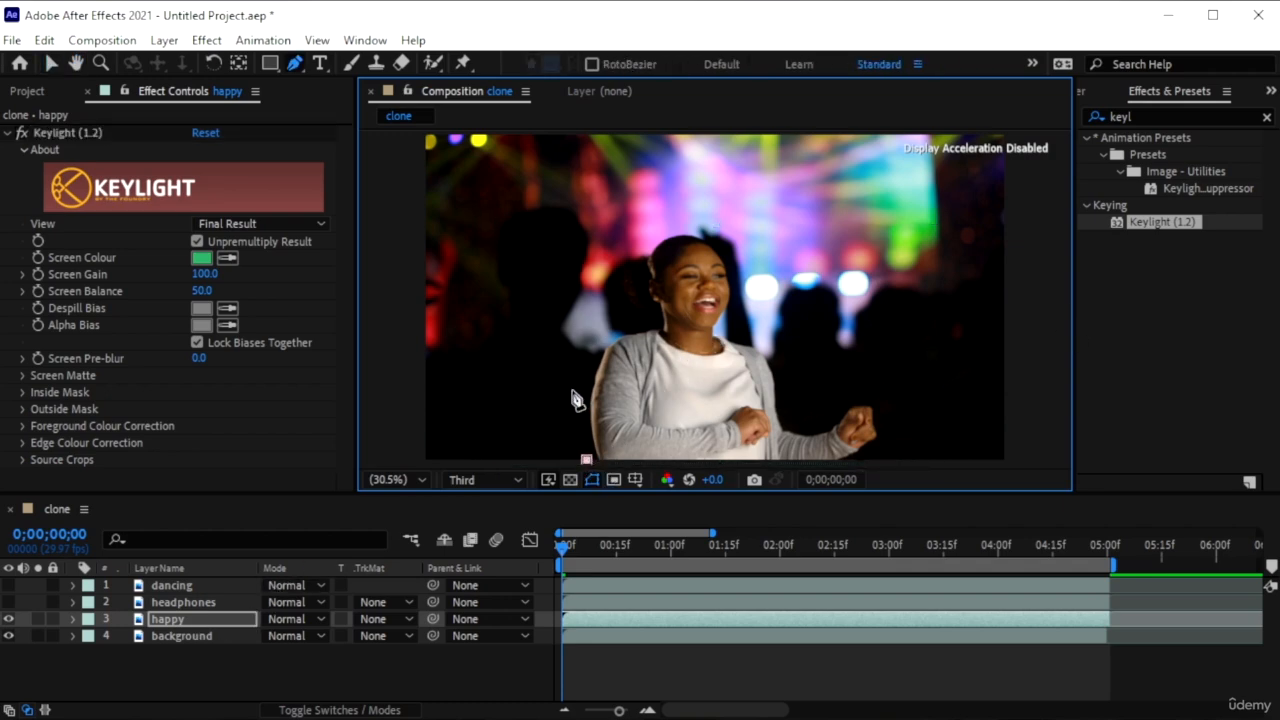
pyautogui.click(586, 461)
pyautogui.moveTo(584, 462); pyautogui.dragTo(563, 460)
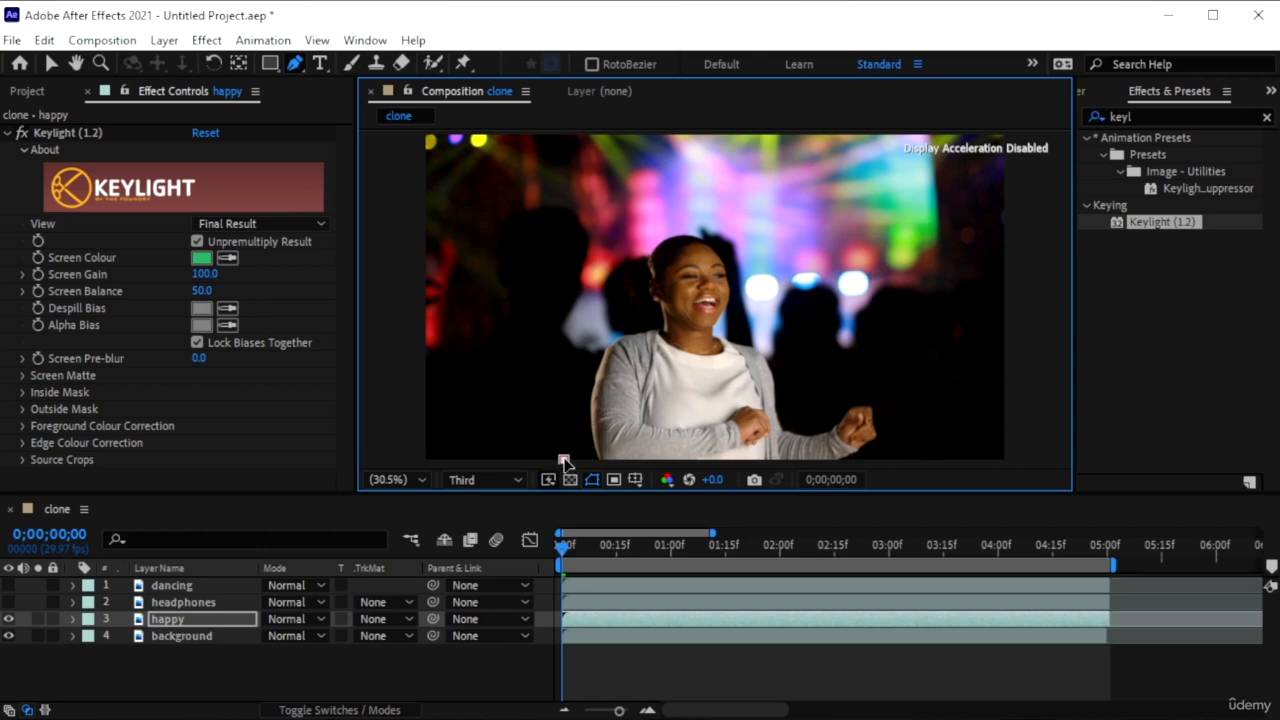
pyautogui.click(565, 377)
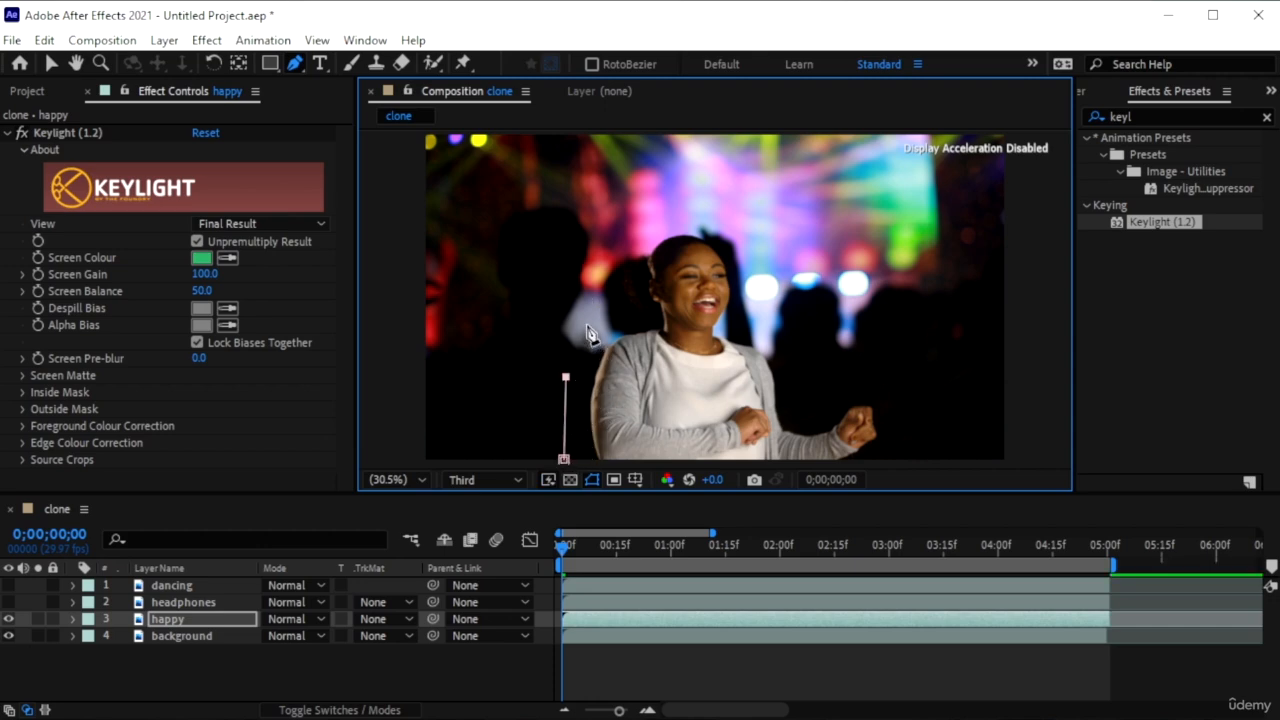
pyautogui.click(586, 325)
pyautogui.click(634, 306)
pyautogui.click(626, 269)
pyautogui.moveTo(736, 244); pyautogui.dragTo(743, 250)
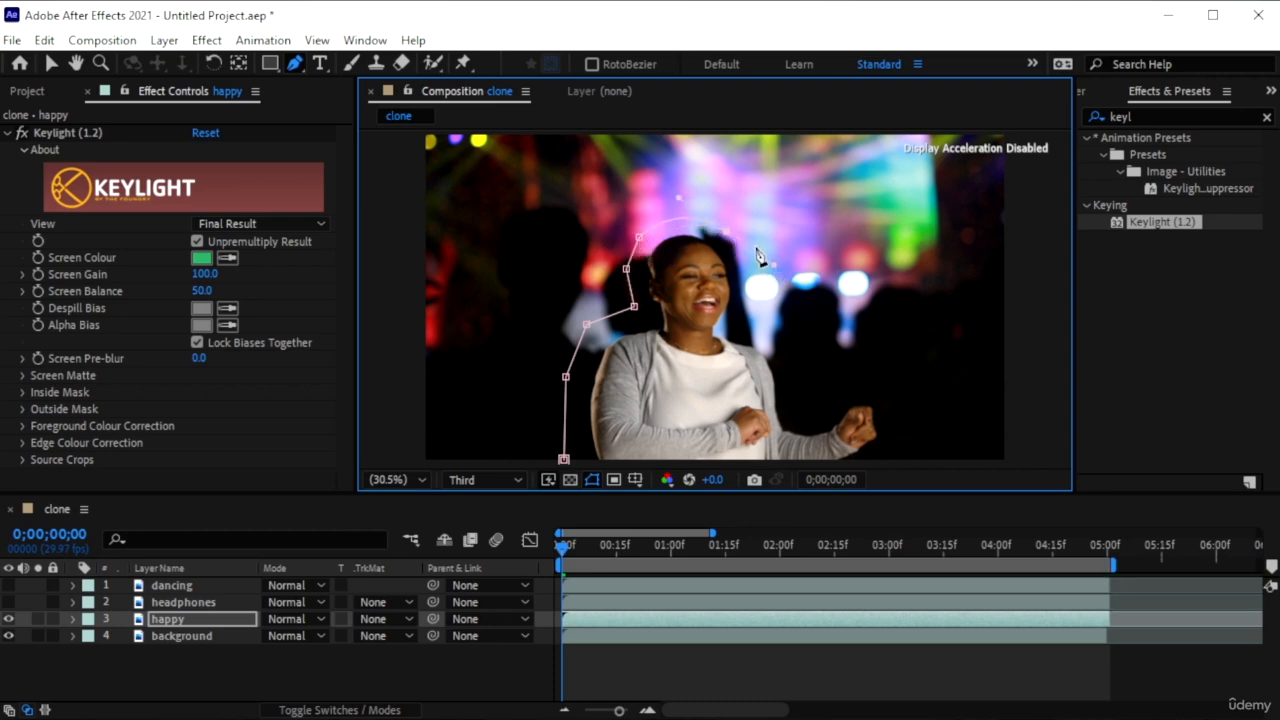
pyautogui.moveTo(774, 267); pyautogui.dragTo(736, 239)
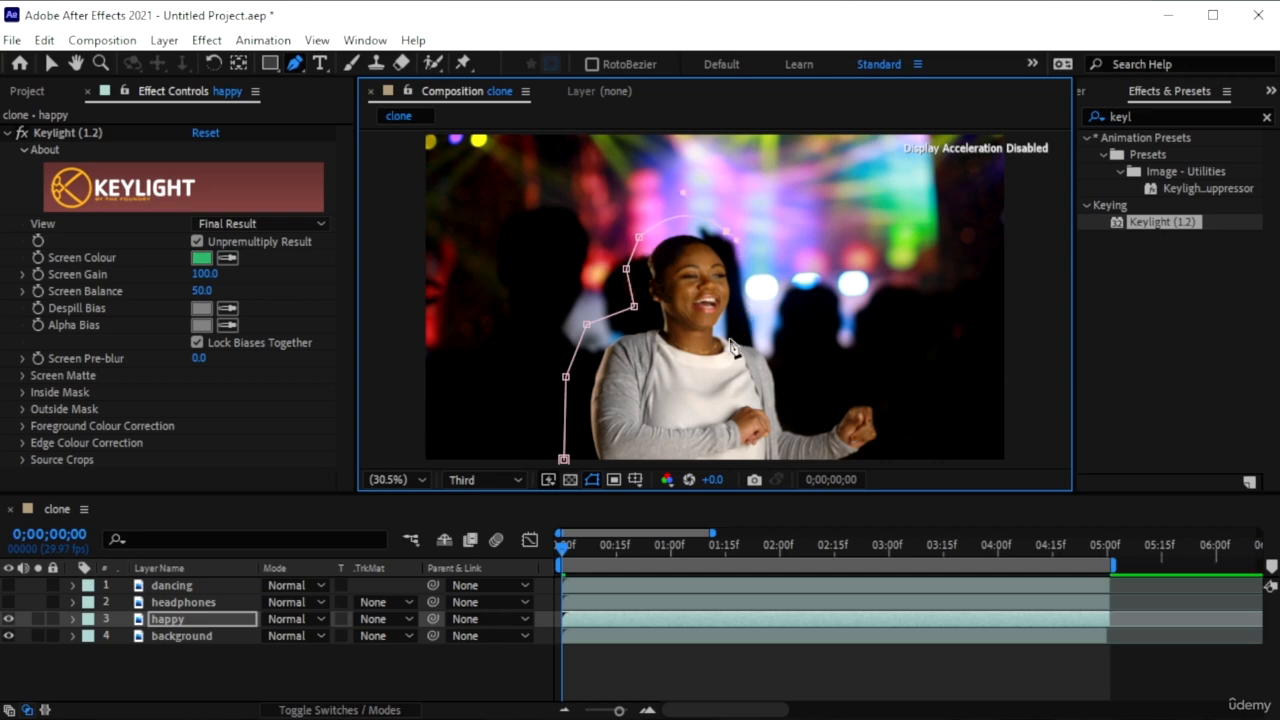
pyautogui.moveTo(732, 327); pyautogui.dragTo(693, 337)
pyautogui.moveTo(823, 326); pyautogui.dragTo(886, 328)
pyautogui.click(899, 461)
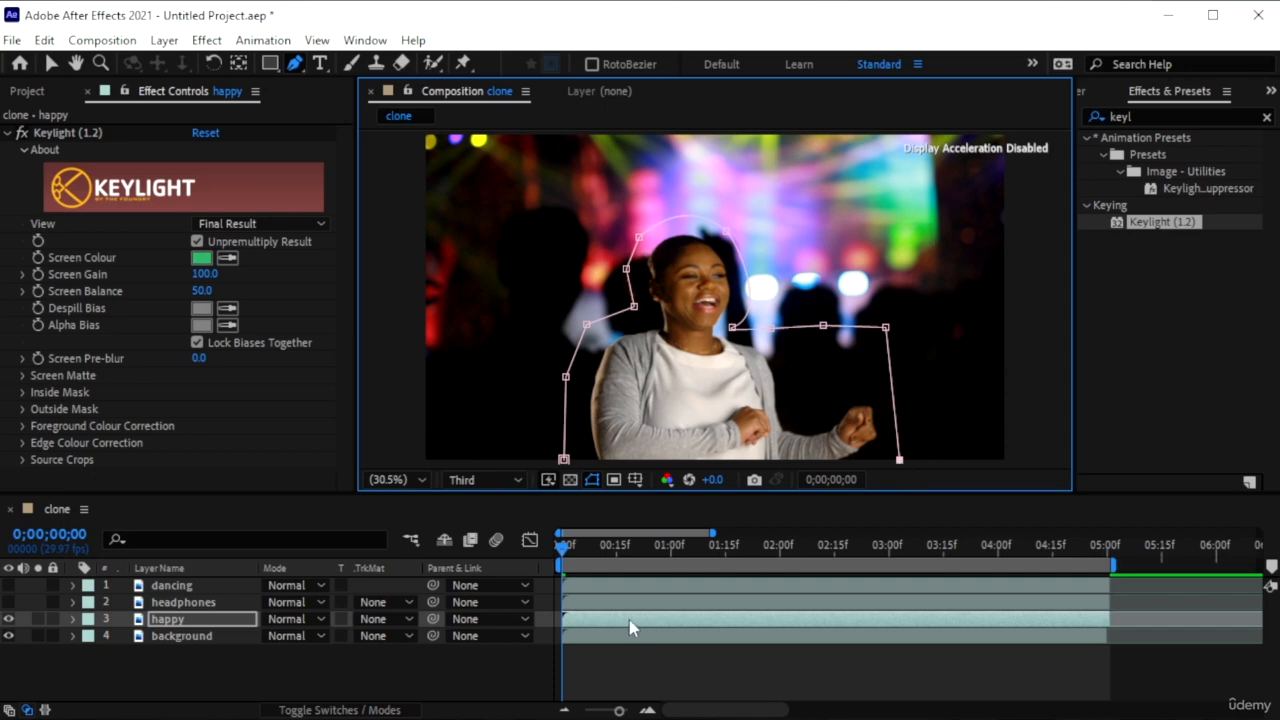
# - Check the pen outline against the woman's movement at 0;00;00;21 and delete the masks of the happy layer
pyautogui.moveTo(563, 553); pyautogui.dragTo(641, 555)
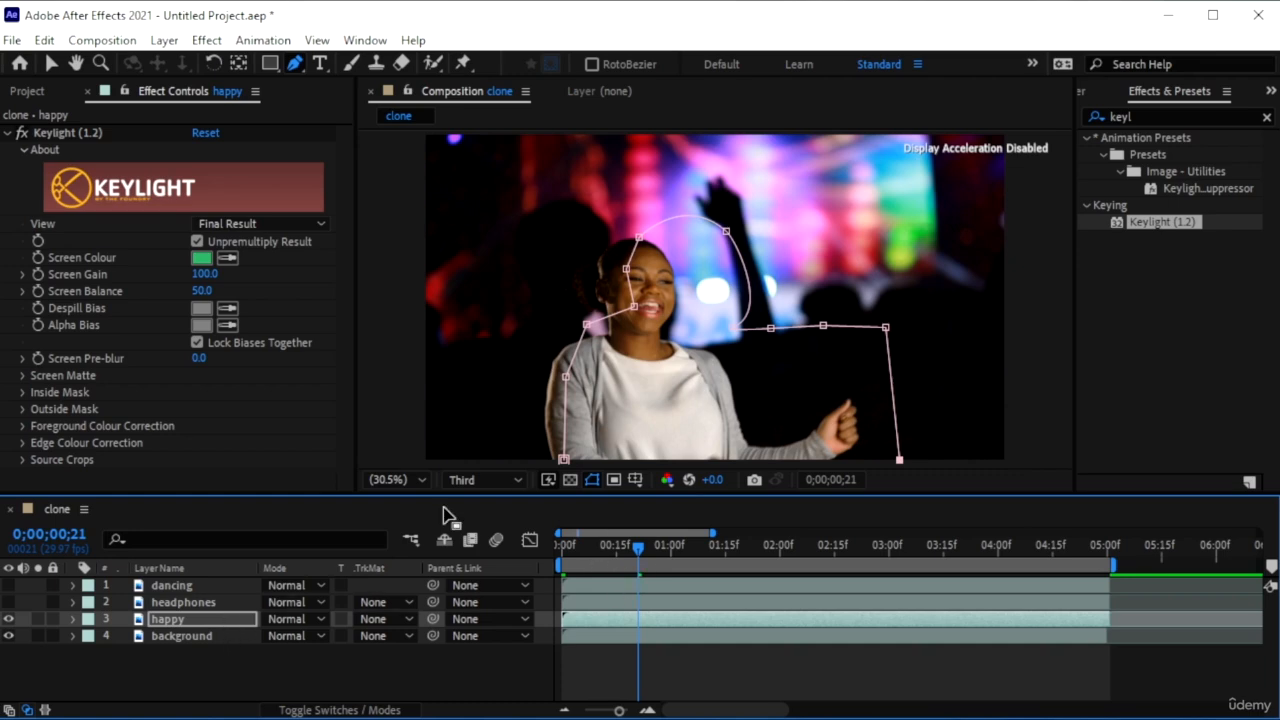
pyautogui.click(73, 619)
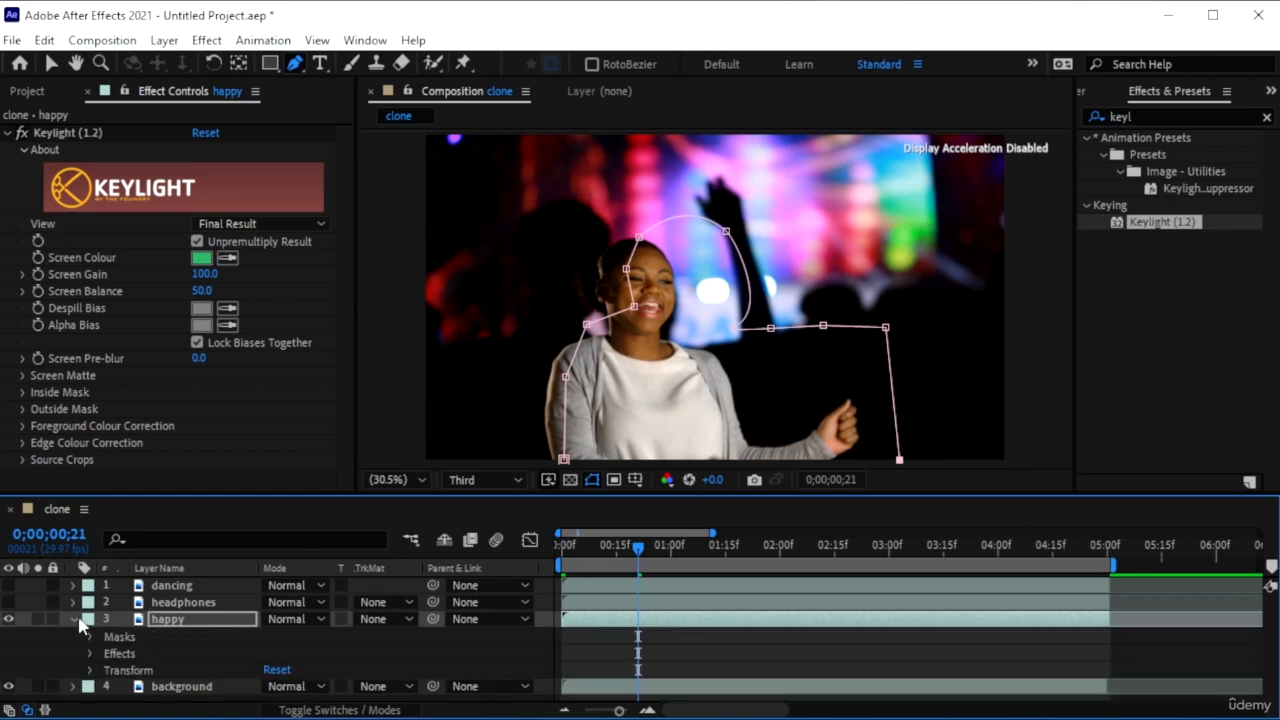
pyautogui.click(147, 637)
pyautogui.press('Delete')
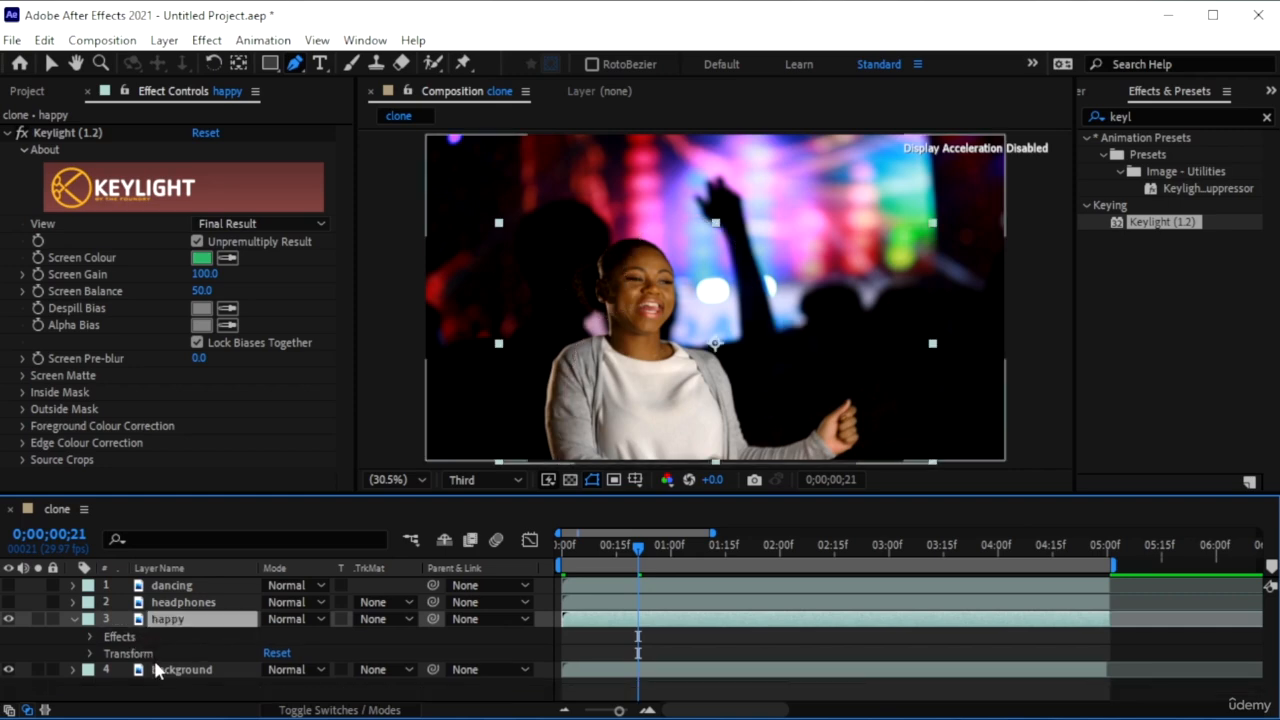
# - Draw a rectangular mask along the happy clip's frame and set its Mask Feather to 102 pixels
pyautogui.click(270, 63)
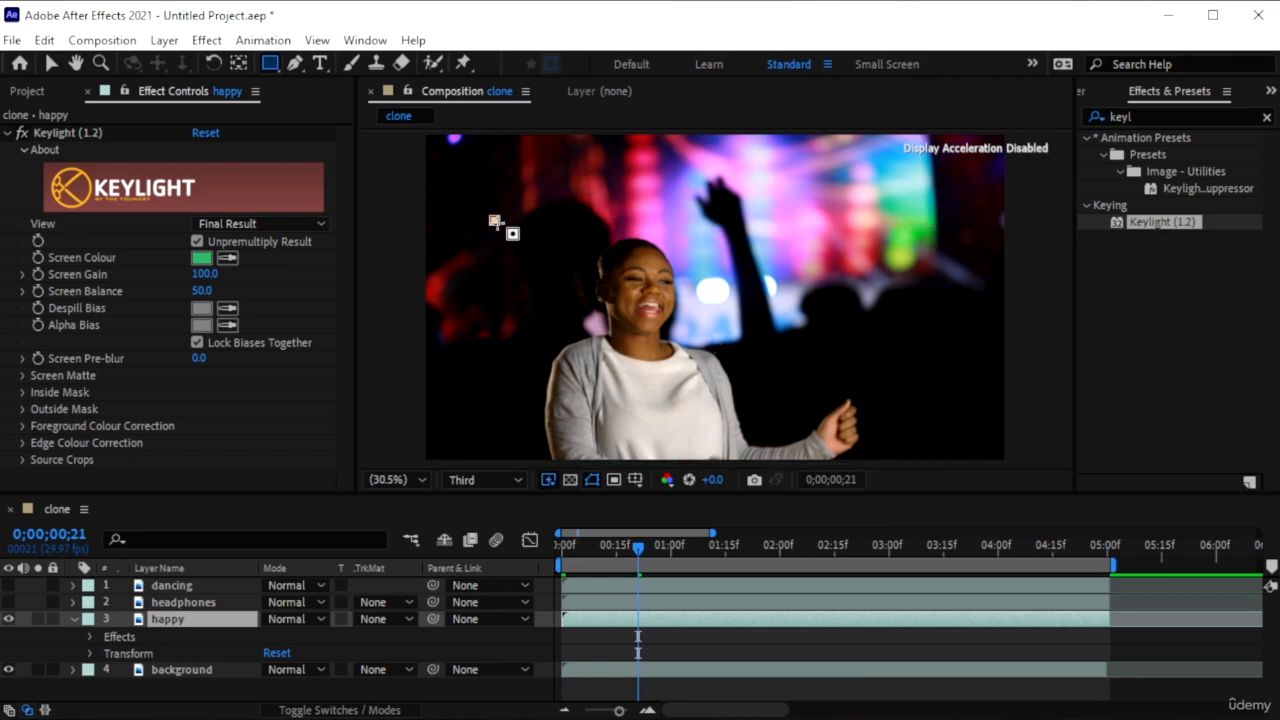
pyautogui.moveTo(494, 220); pyautogui.dragTo(934, 462)
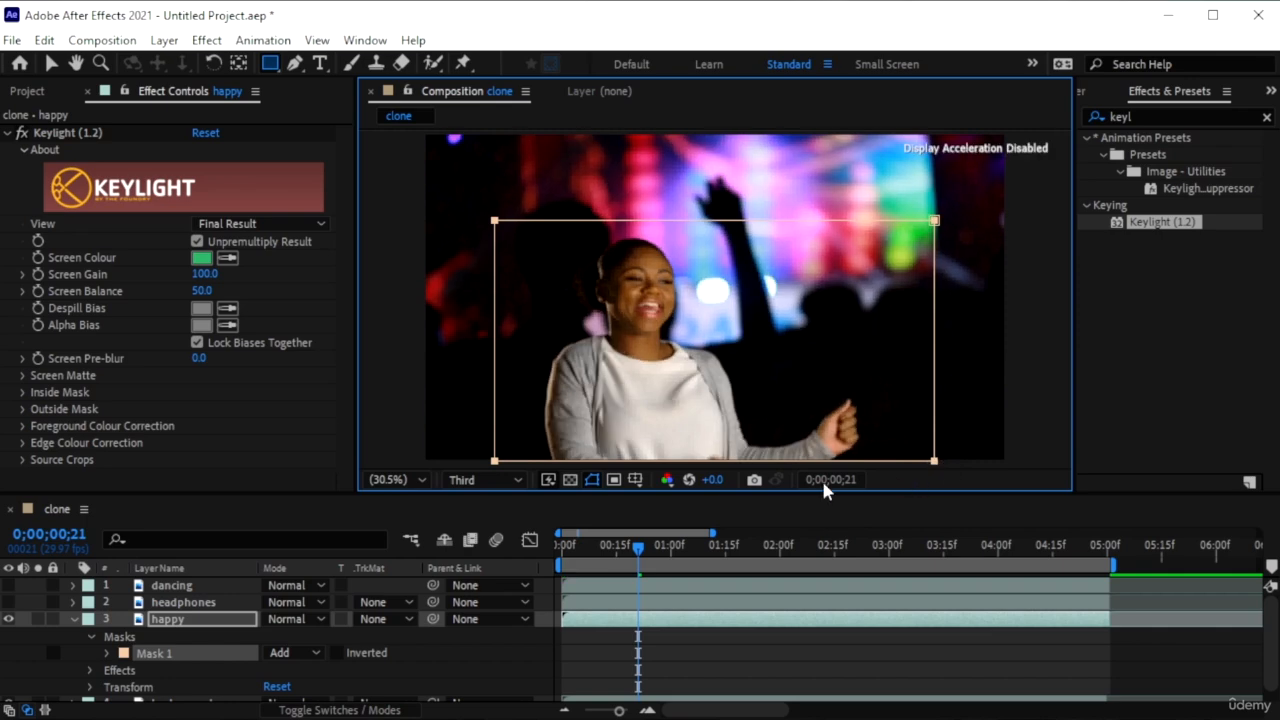
pyautogui.click(107, 652)
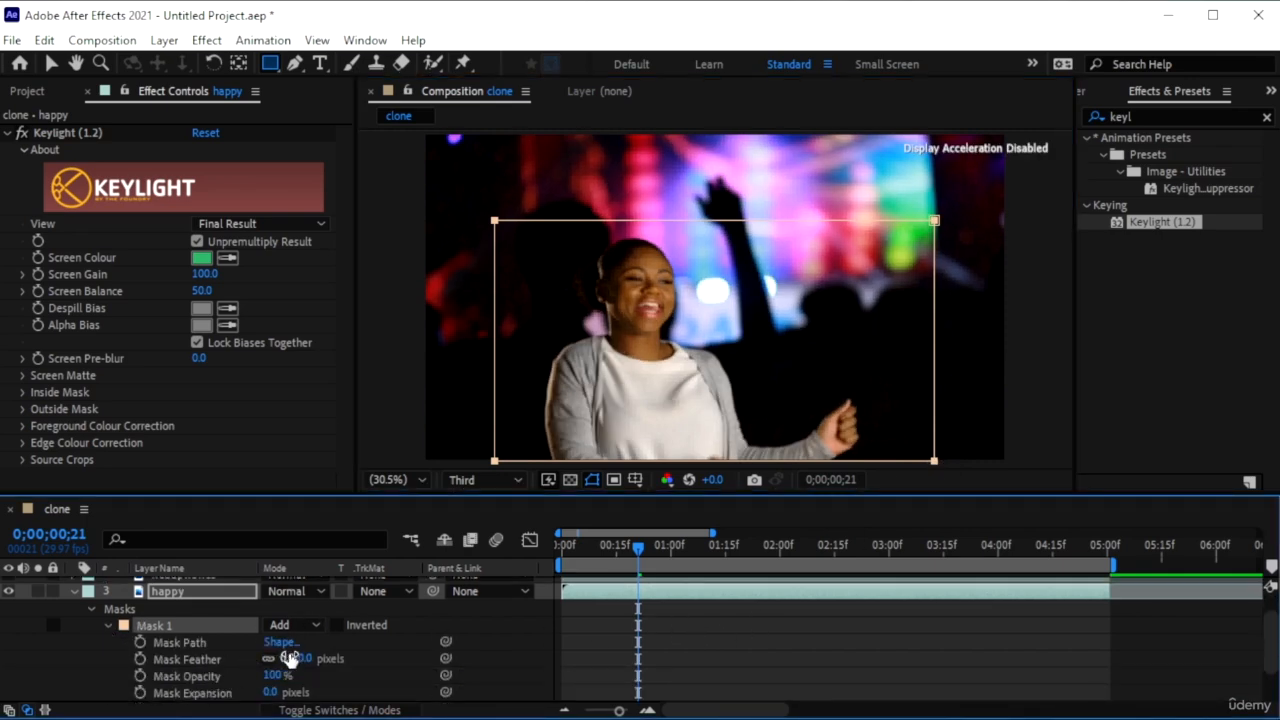
pyautogui.moveTo(287, 659); pyautogui.dragTo(397, 649)
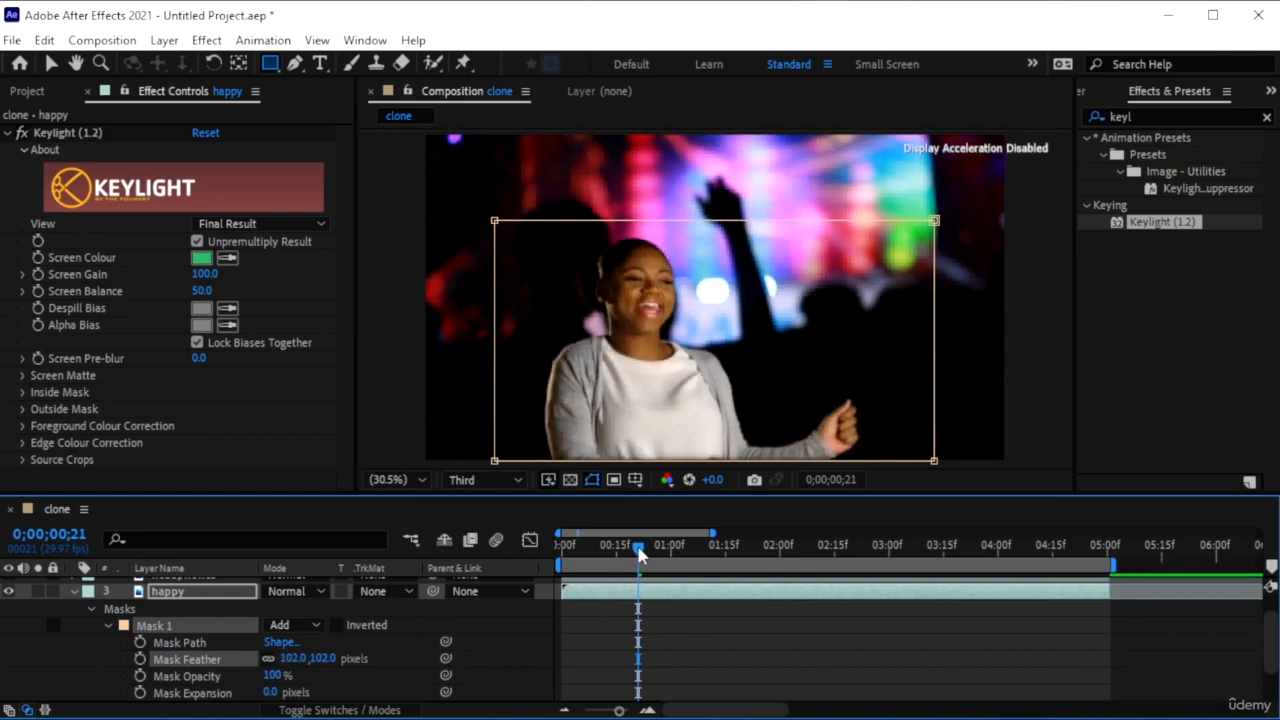
# - Go back to the first frame, try to enlarge the rectangular mask, and delete it from the happy layer
pyautogui.moveTo(639, 556); pyautogui.dragTo(562, 556)
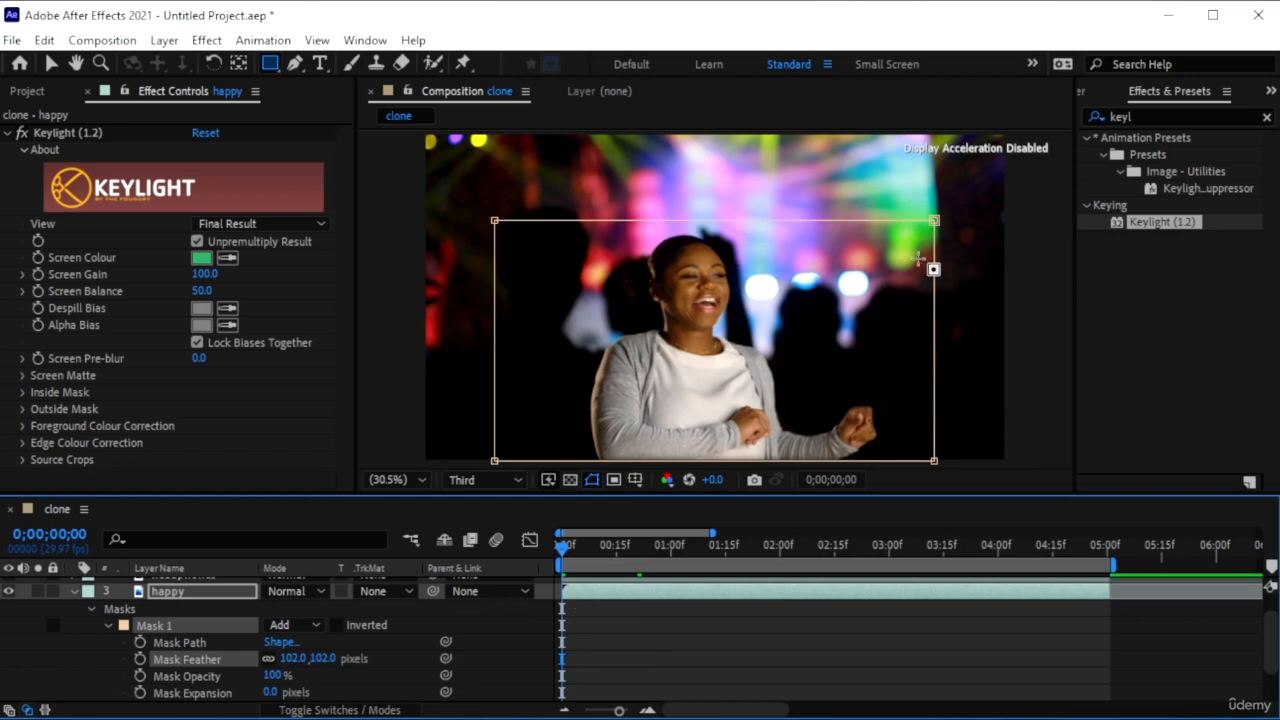
pyautogui.click(51, 63)
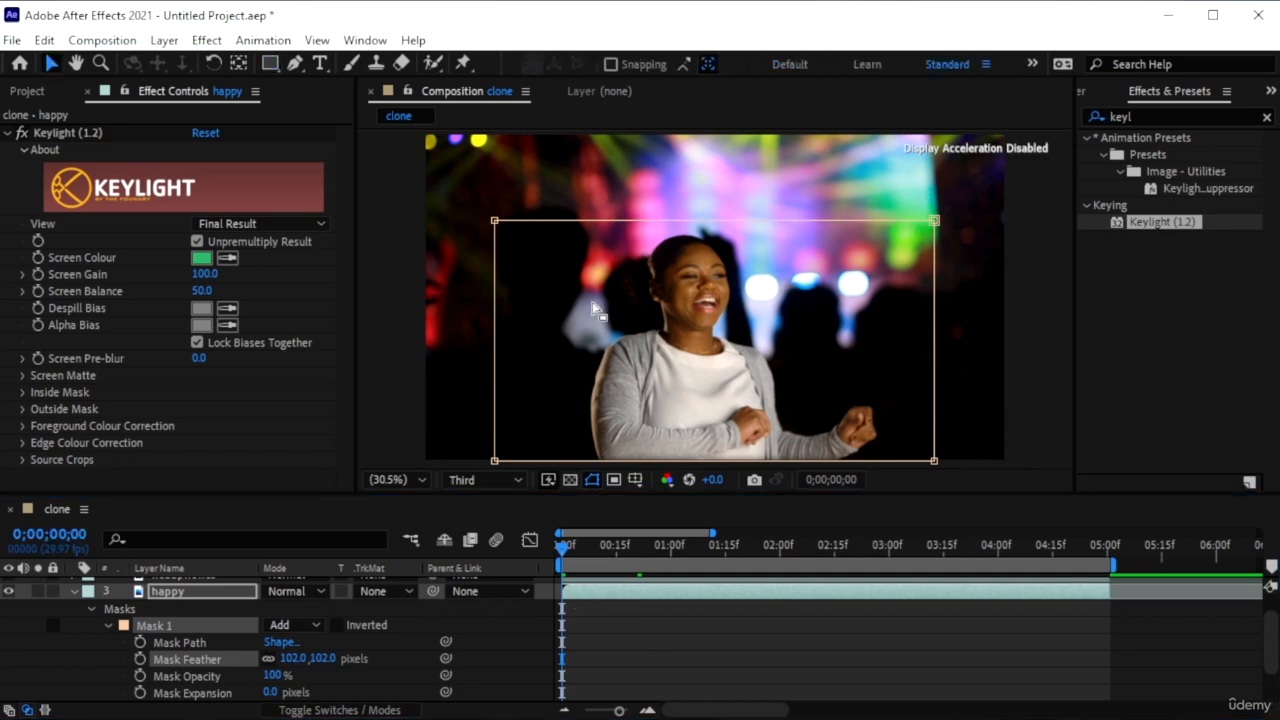
pyautogui.click(867, 650)
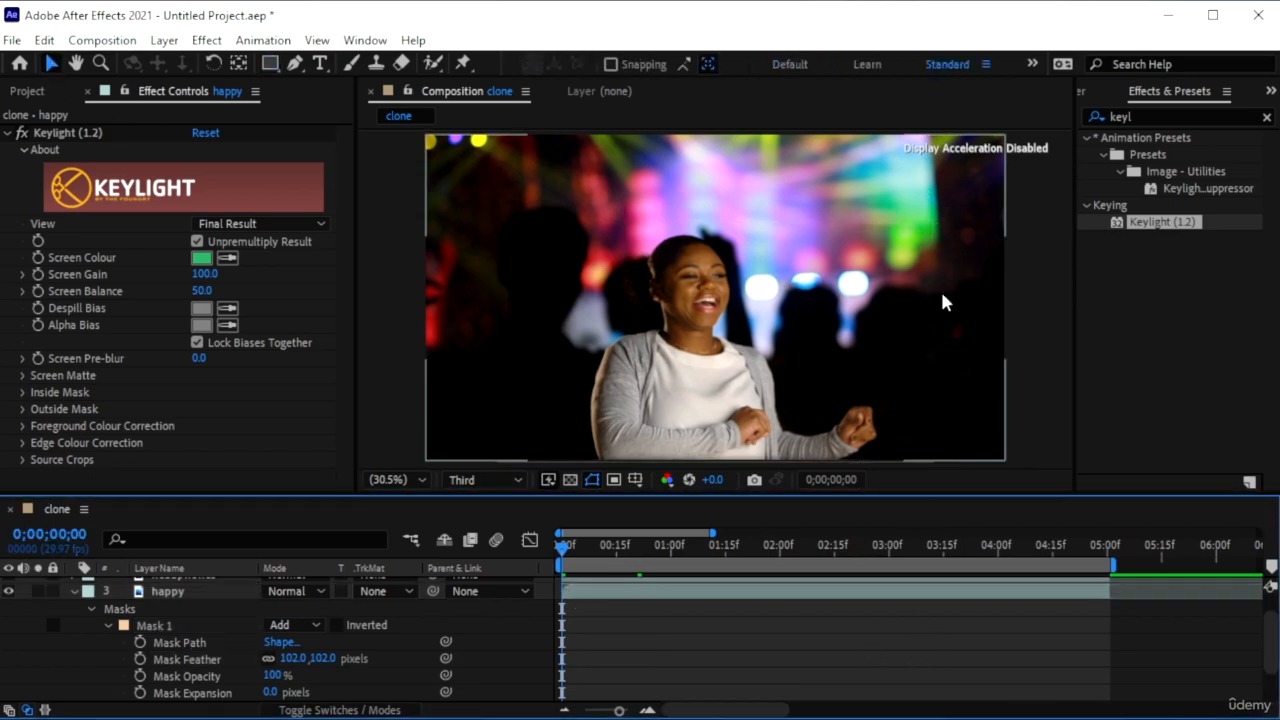
pyautogui.click(176, 625)
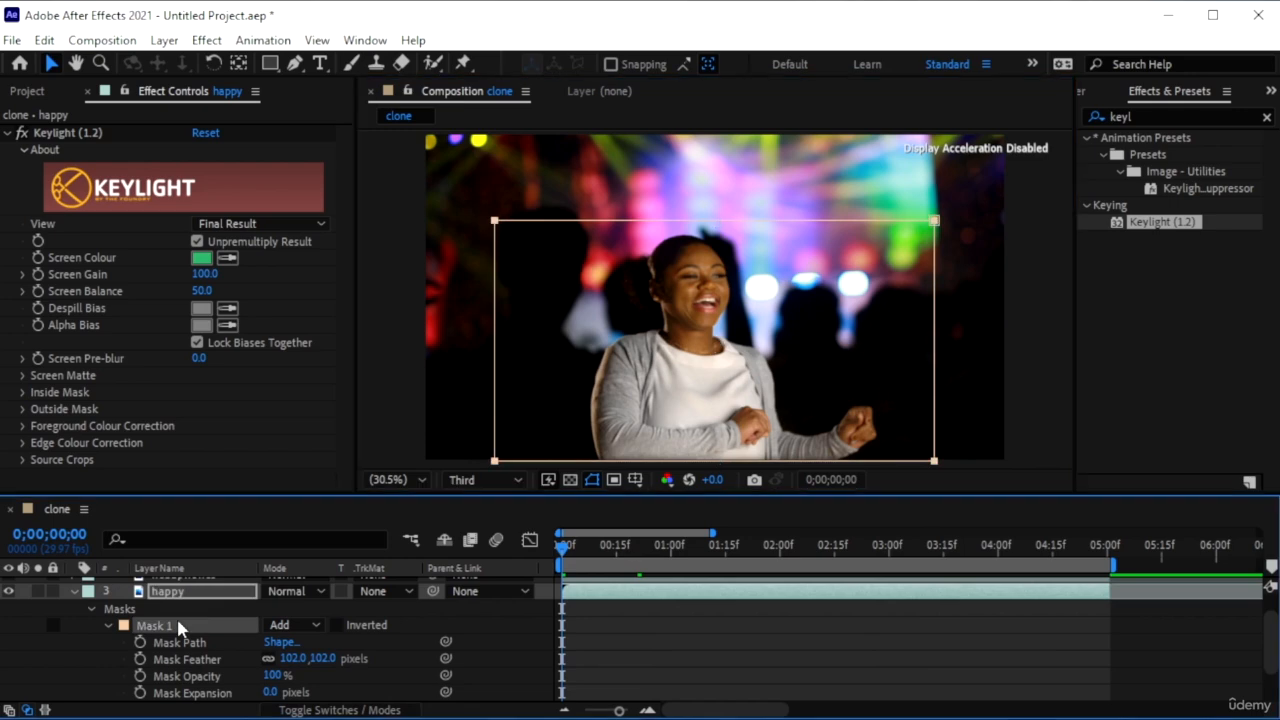
pyautogui.moveTo(934, 220); pyautogui.dragTo(947, 212)
pyautogui.press('Delete')
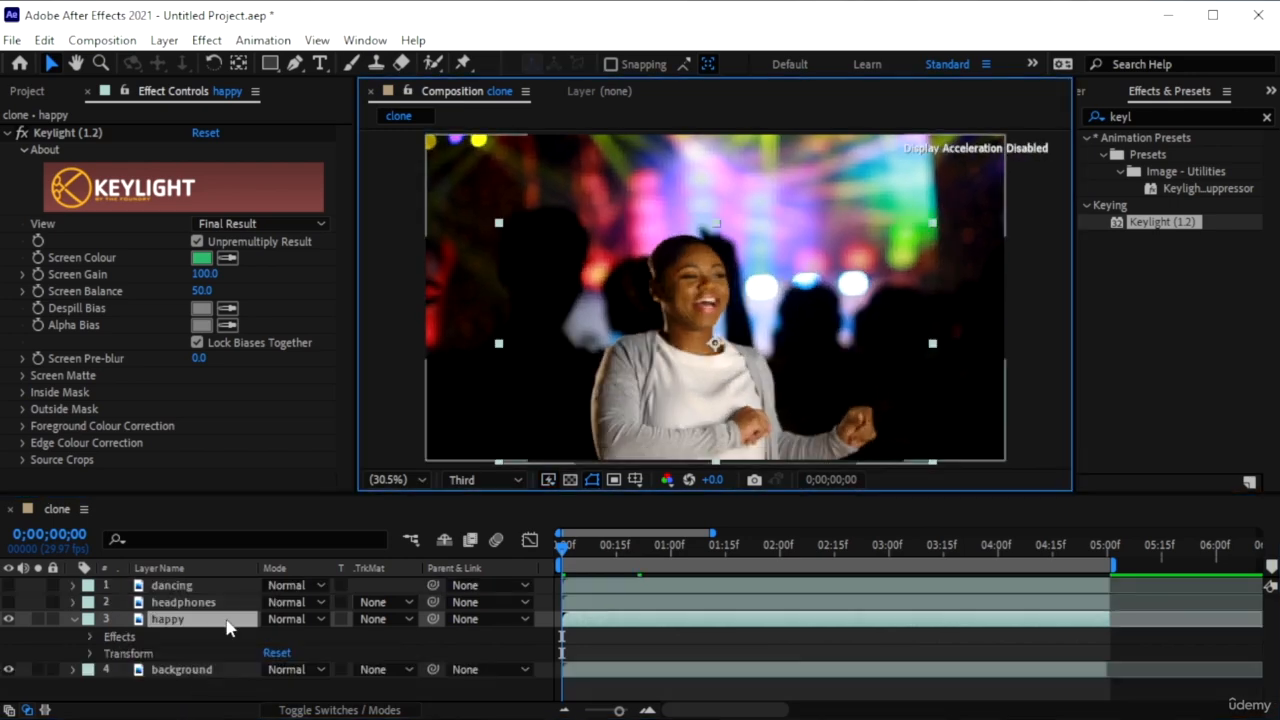
# - Draw a rectangular mask slightly larger than the happy clip's frame and set its Mask Feather to 1091 pixels
pyautogui.click(269, 63)
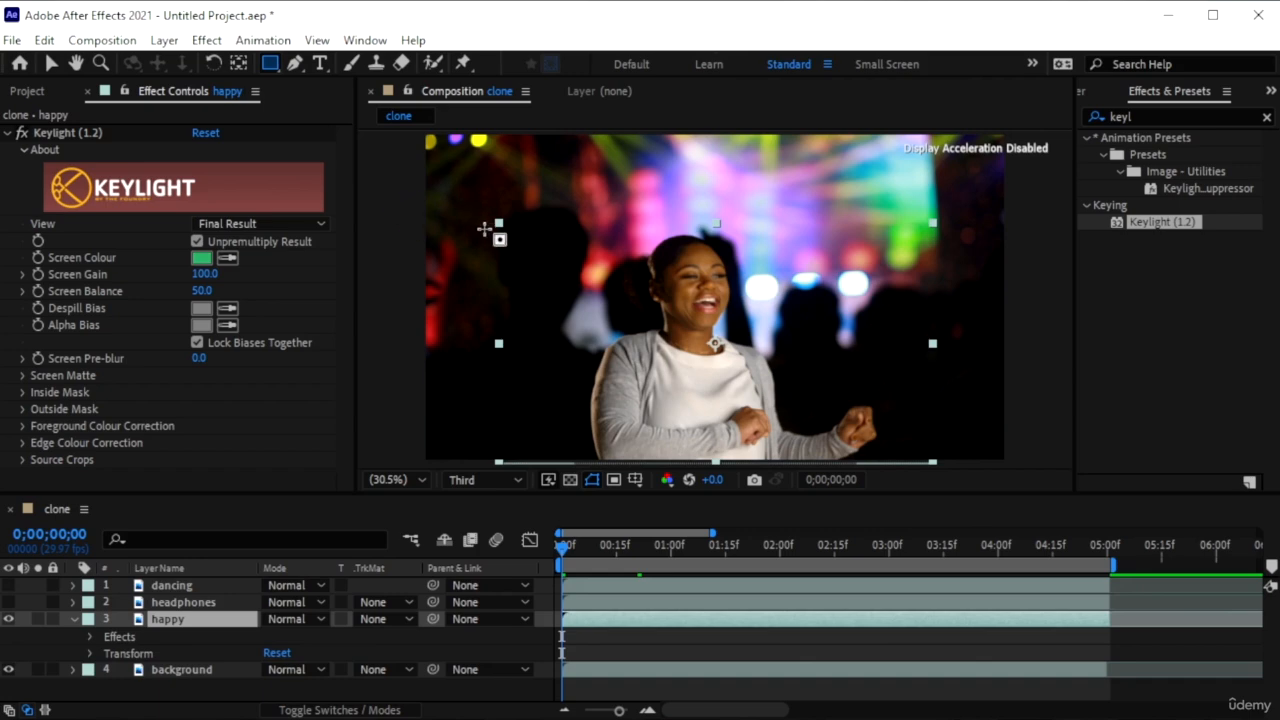
pyautogui.moveTo(475, 199); pyautogui.dragTo(960, 471)
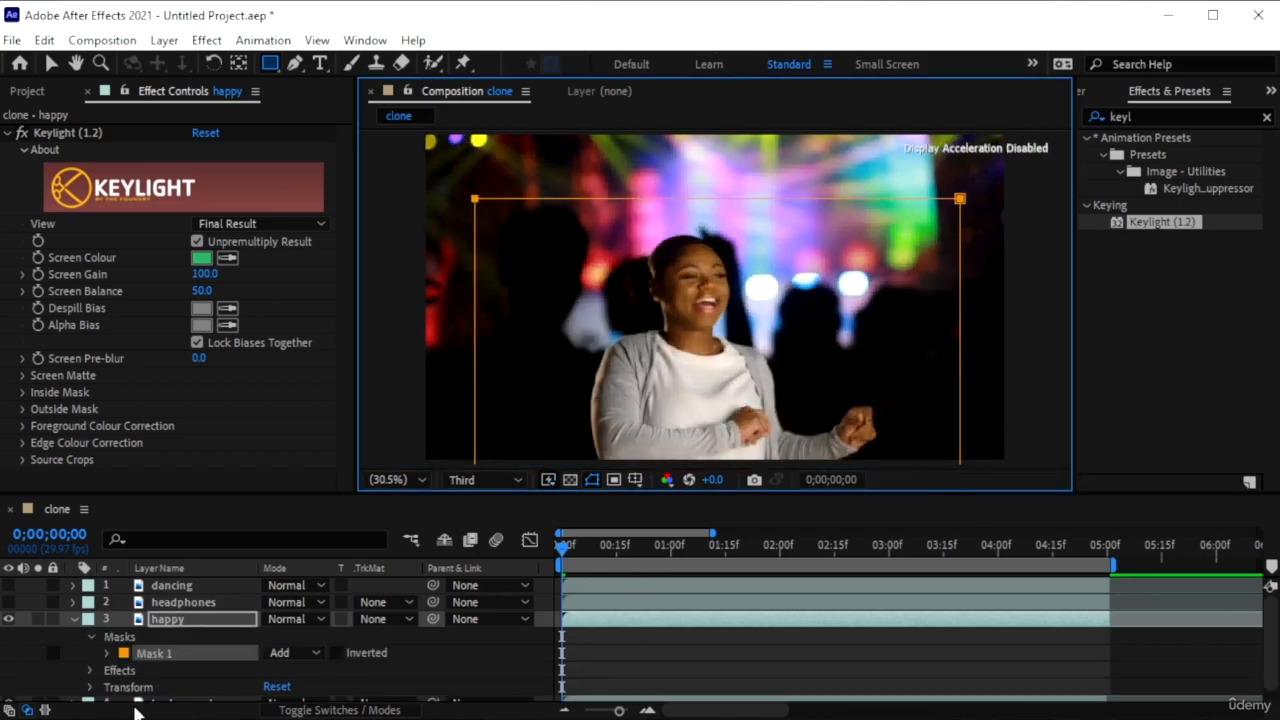
pyautogui.click(108, 652)
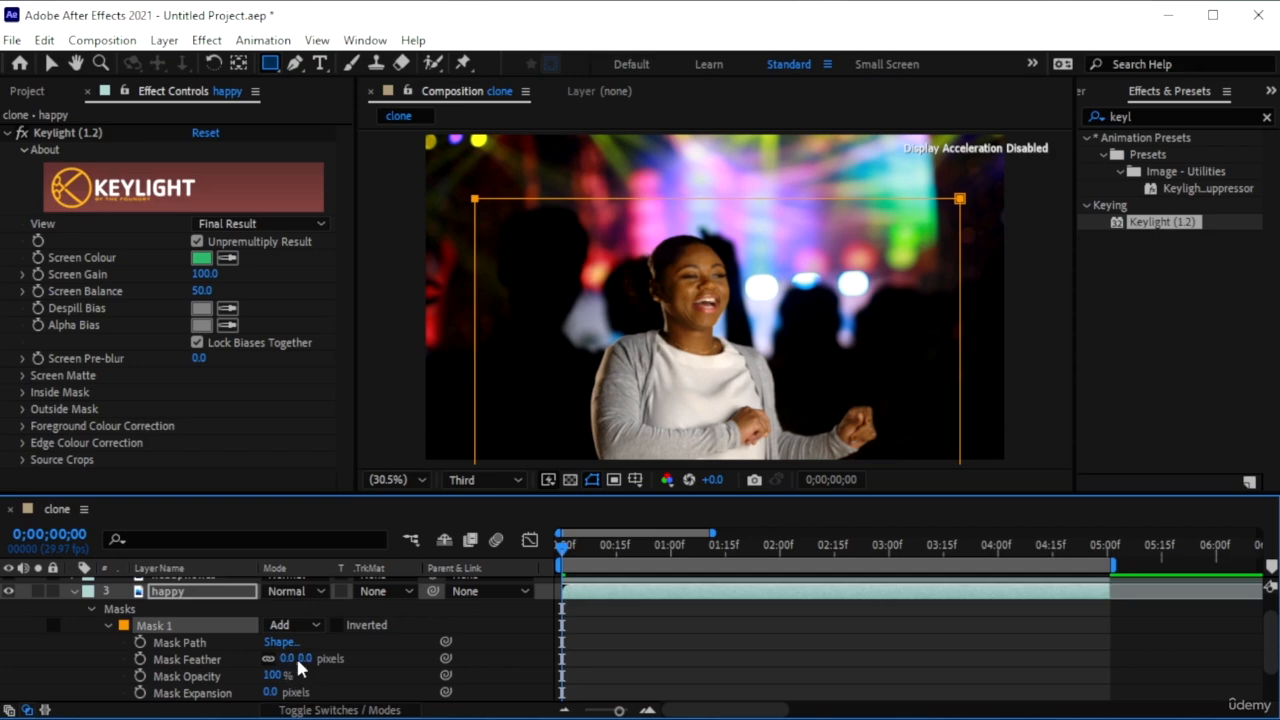
pyautogui.moveTo(290, 660); pyautogui.dragTo(1268, 557)
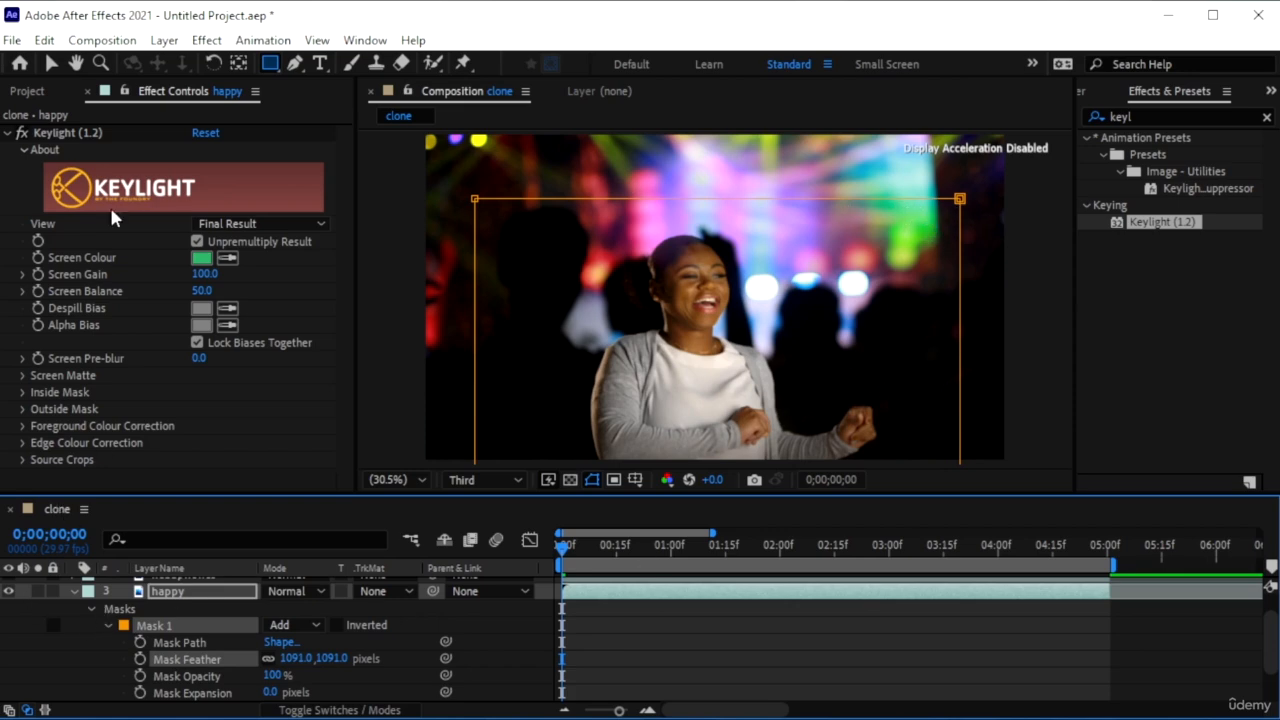
# - Tighten the happy layer's rectangular mask by moving its upper-right corner slightly inward
pyautogui.click(50, 63)
pyautogui.click(683, 663)
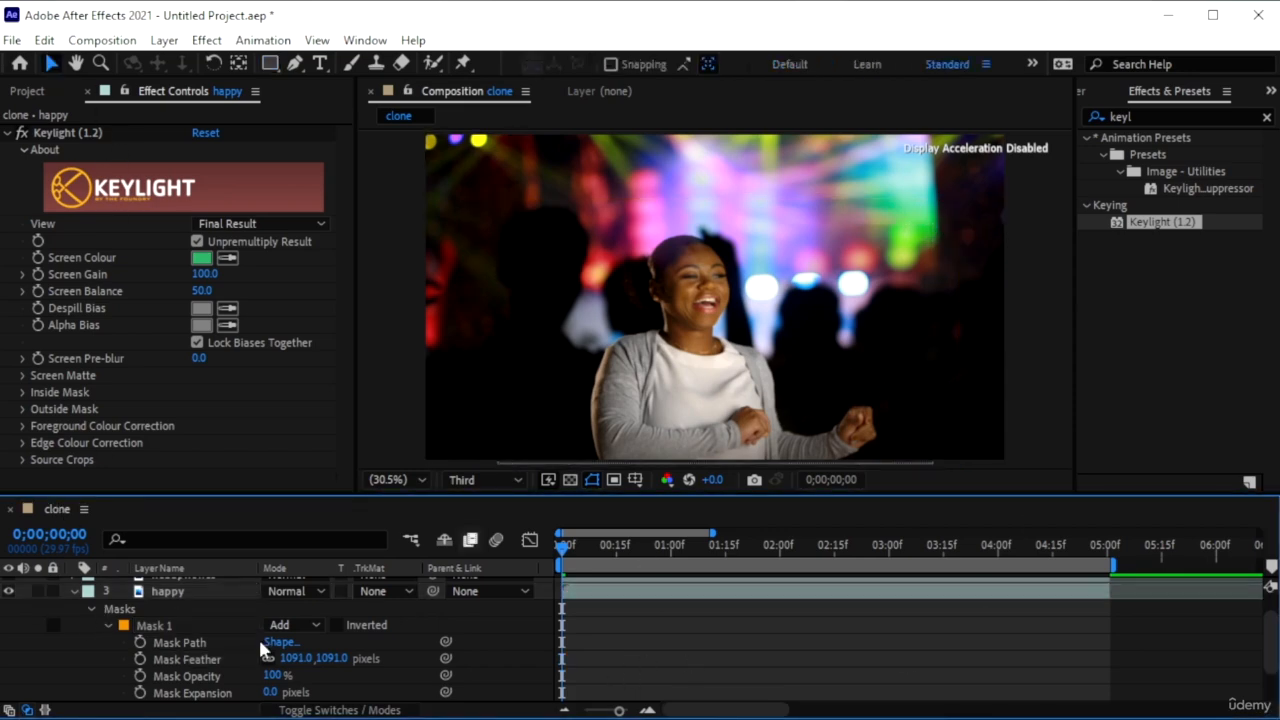
pyautogui.click(160, 625)
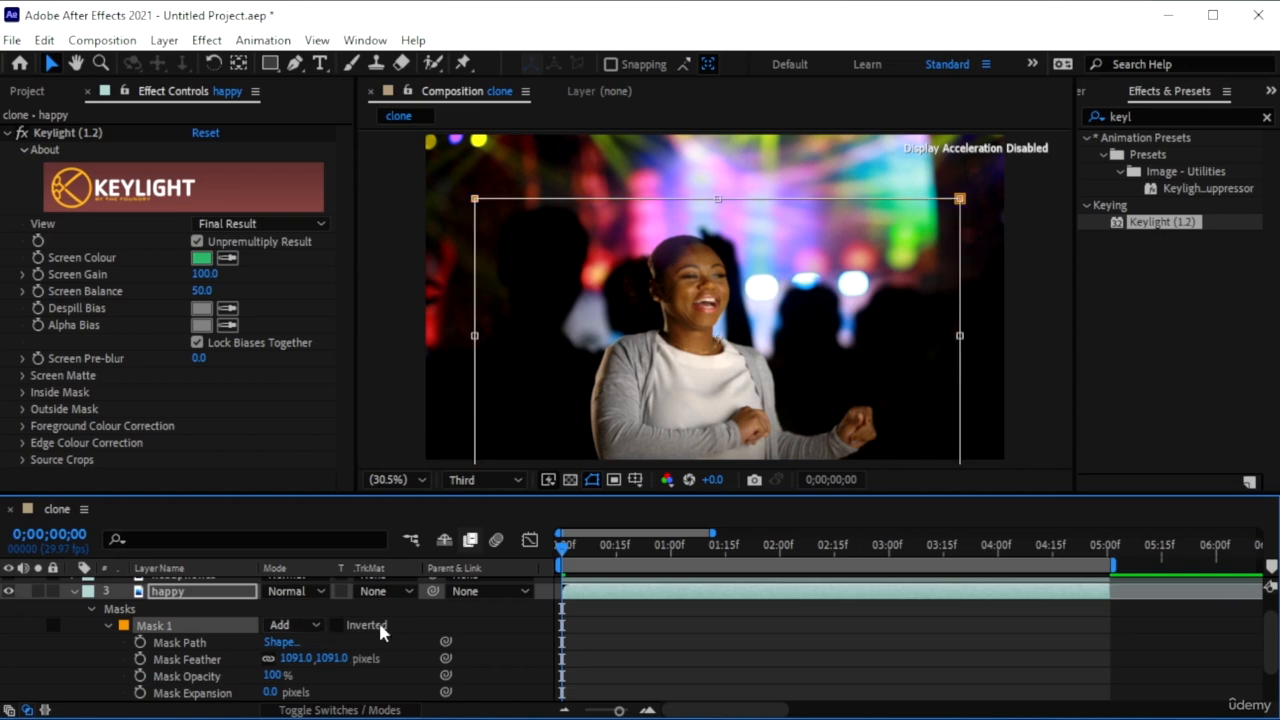
pyautogui.moveTo(958, 198); pyautogui.dragTo(942, 214)
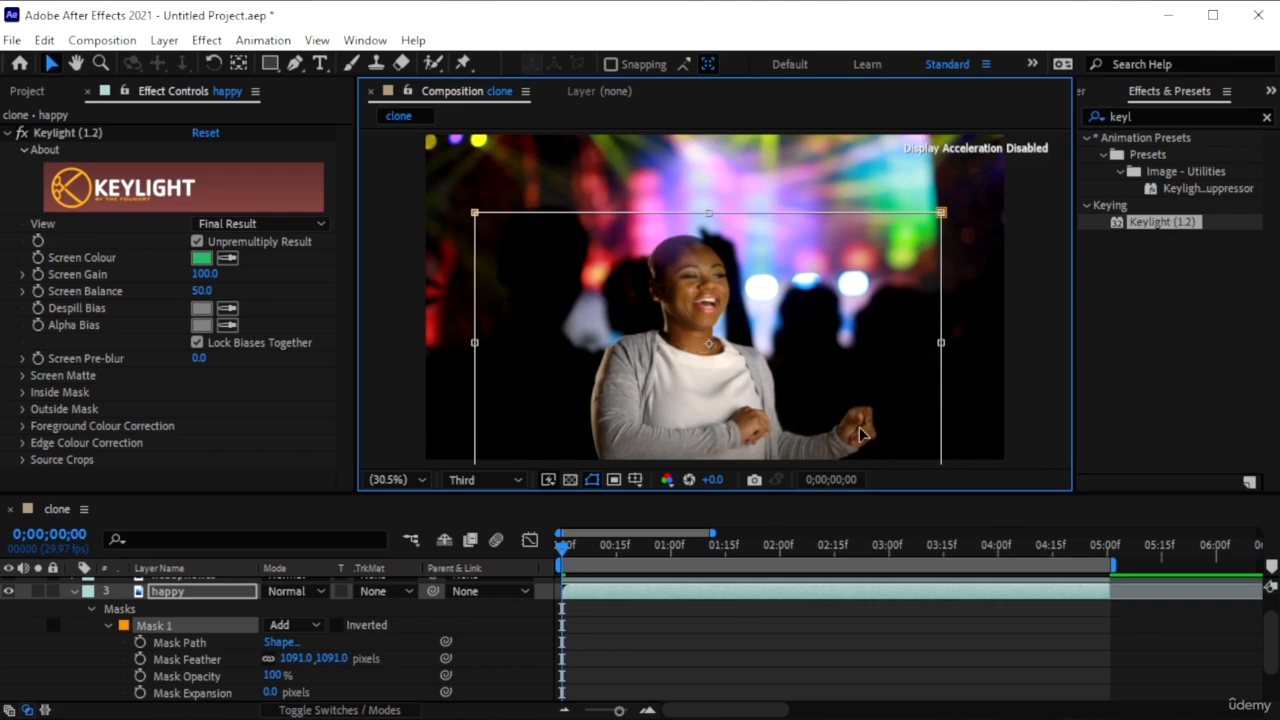
# - Move the happy layer's rectangular mask slightly left and down so its upper-right corner sits further inside the bright stage lights
pyautogui.press('.')
pyautogui.press('.')
pyautogui.press('.')
pyautogui.press('.')
pyautogui.press('h')
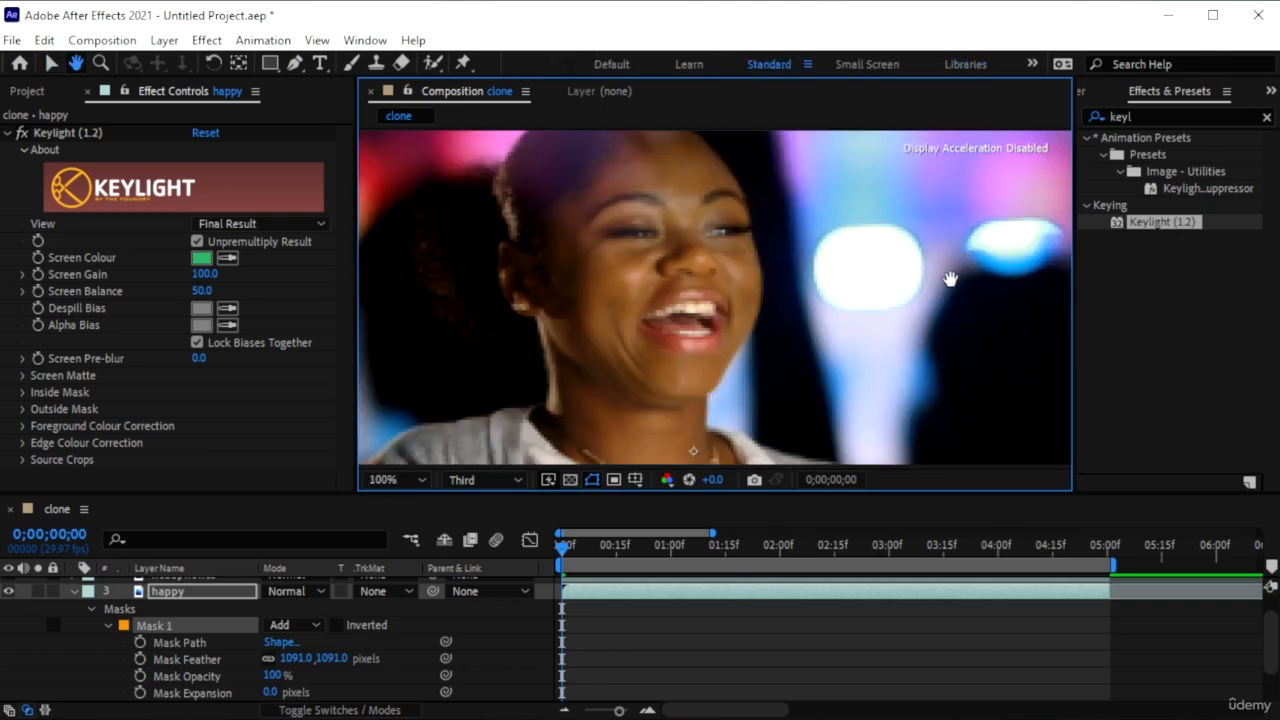
pyautogui.moveTo(921, 274); pyautogui.dragTo(372, 495)
pyautogui.moveTo(625, 365); pyautogui.dragTo(643, 343)
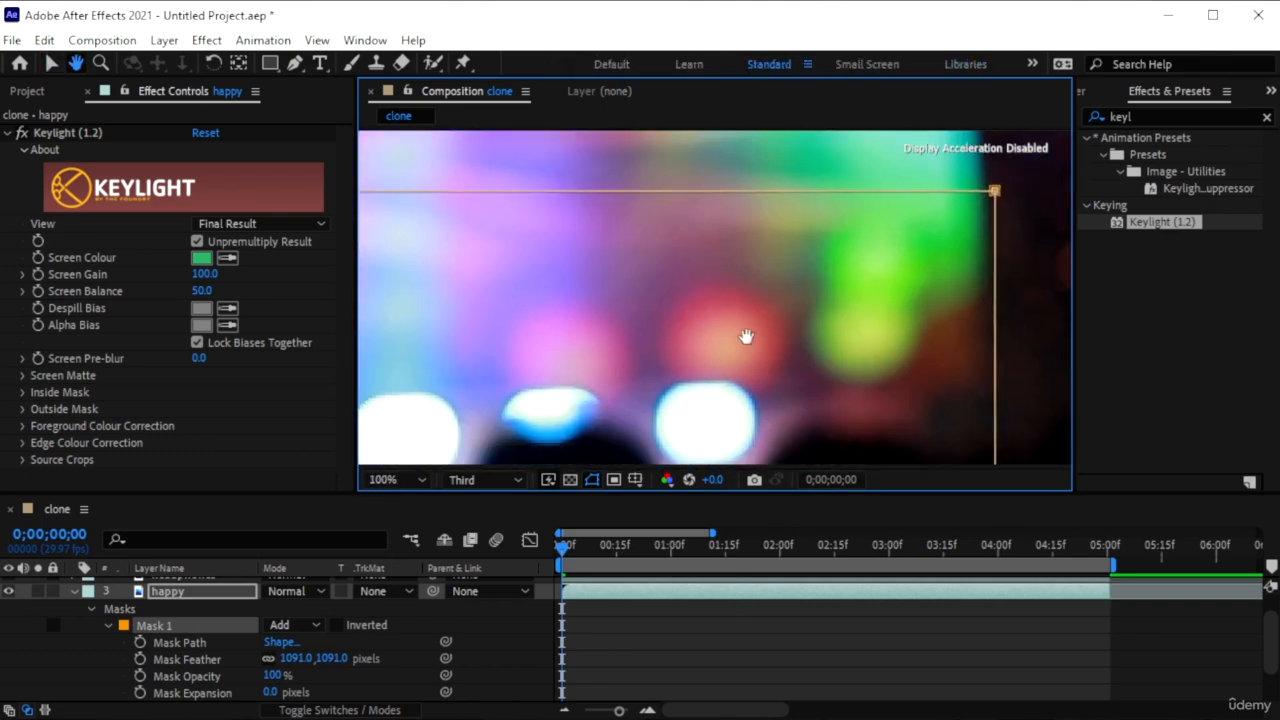
pyautogui.press('v')
pyautogui.click(8, 597)
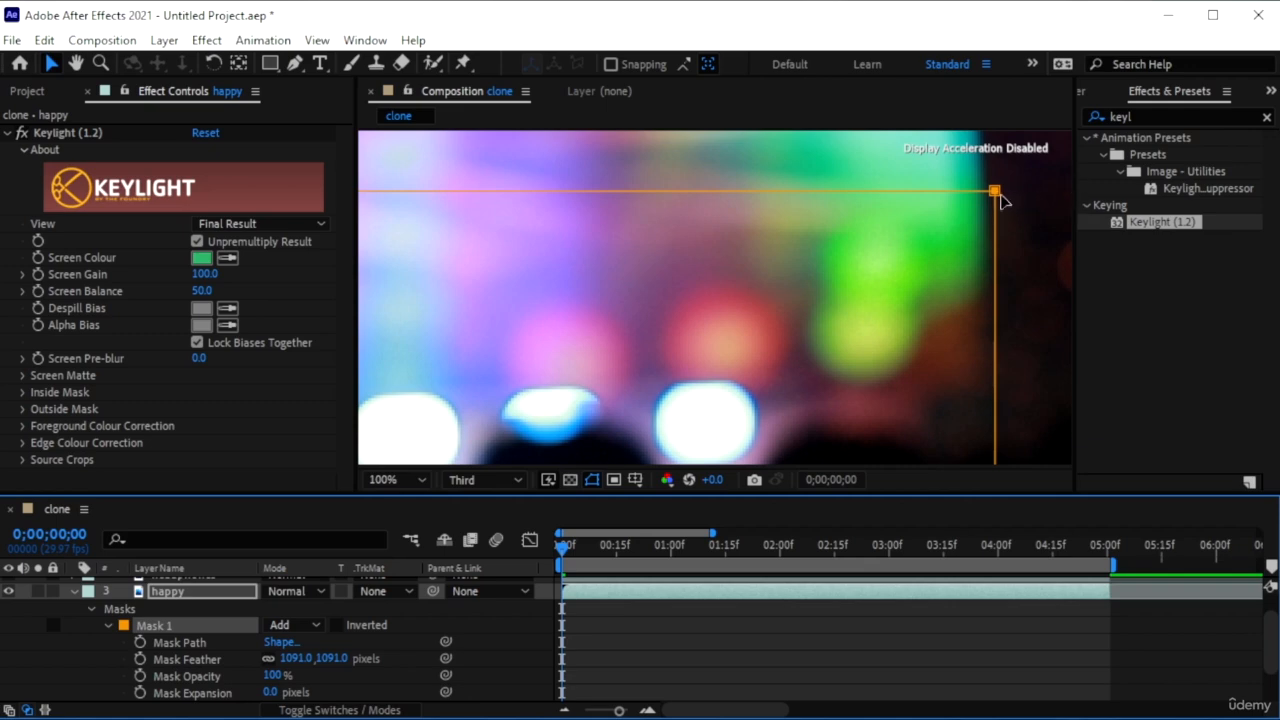
pyautogui.moveTo(994, 191); pyautogui.dragTo(948, 203)
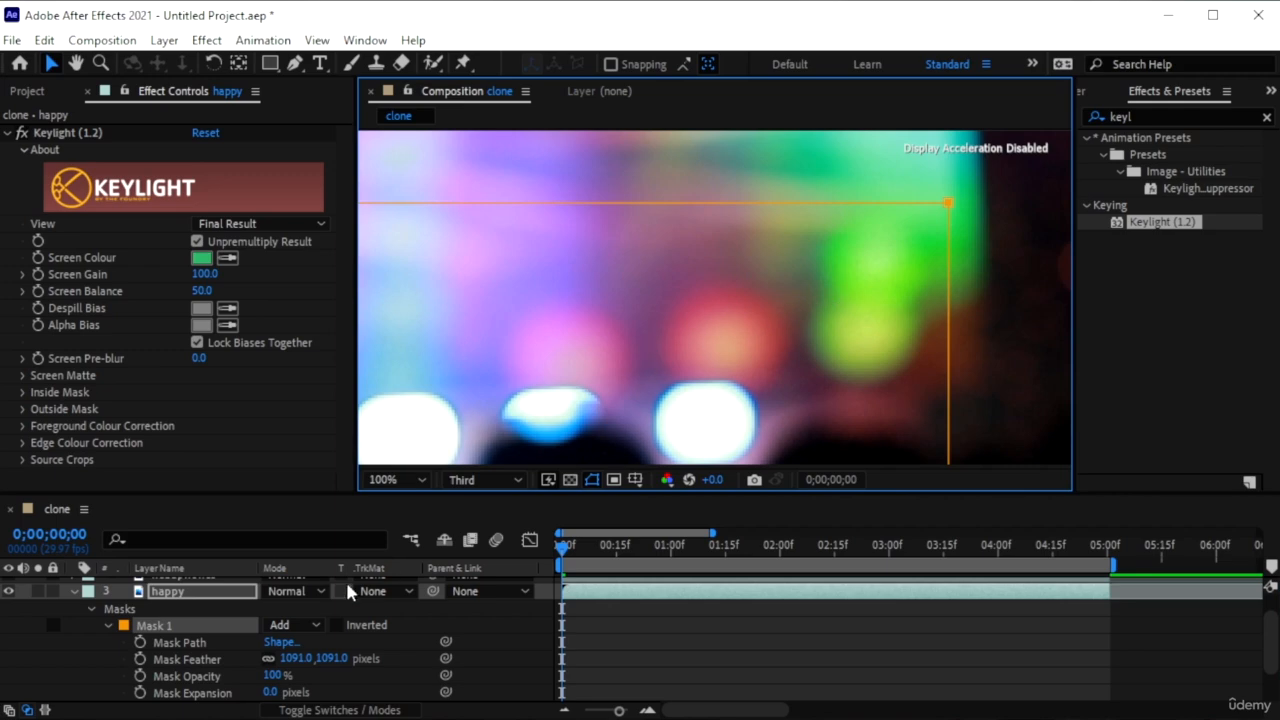
pyautogui.click(405, 479)
pyautogui.click(403, 121)
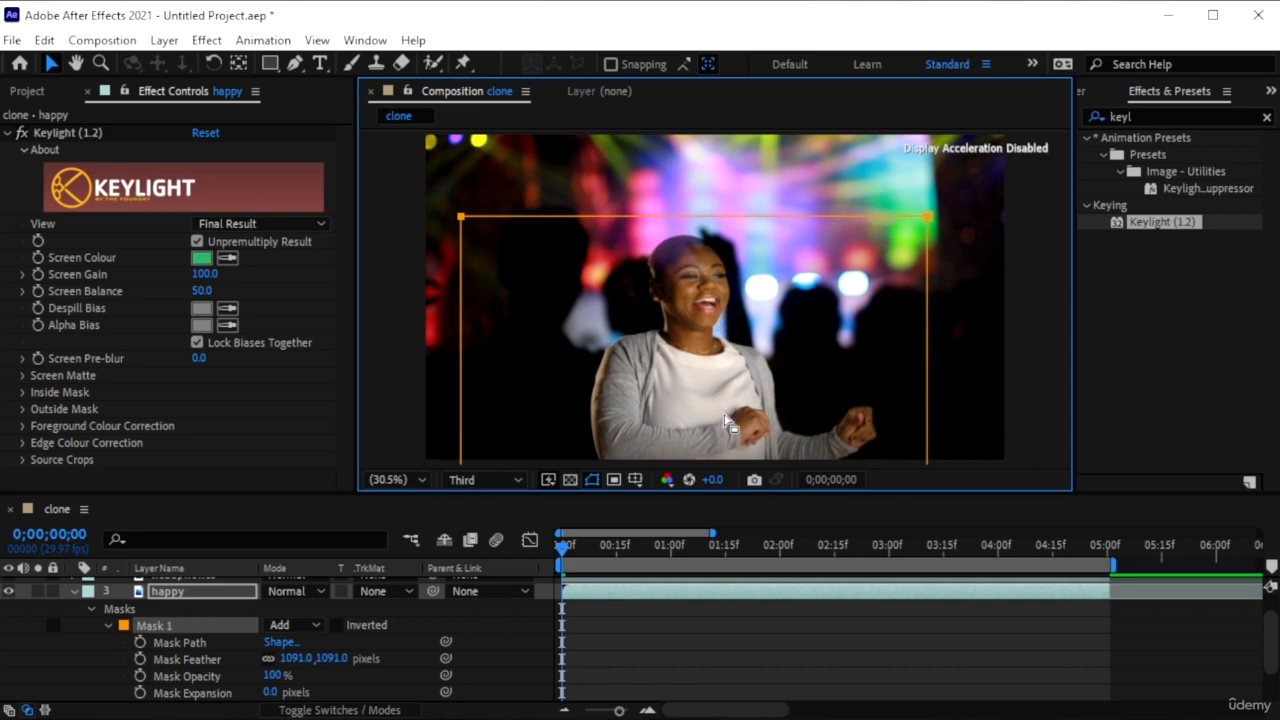
# - Collapse the happy layer's properties, hide the happy layer and show the headphones layer
pyautogui.scroll(2, 178, 672)
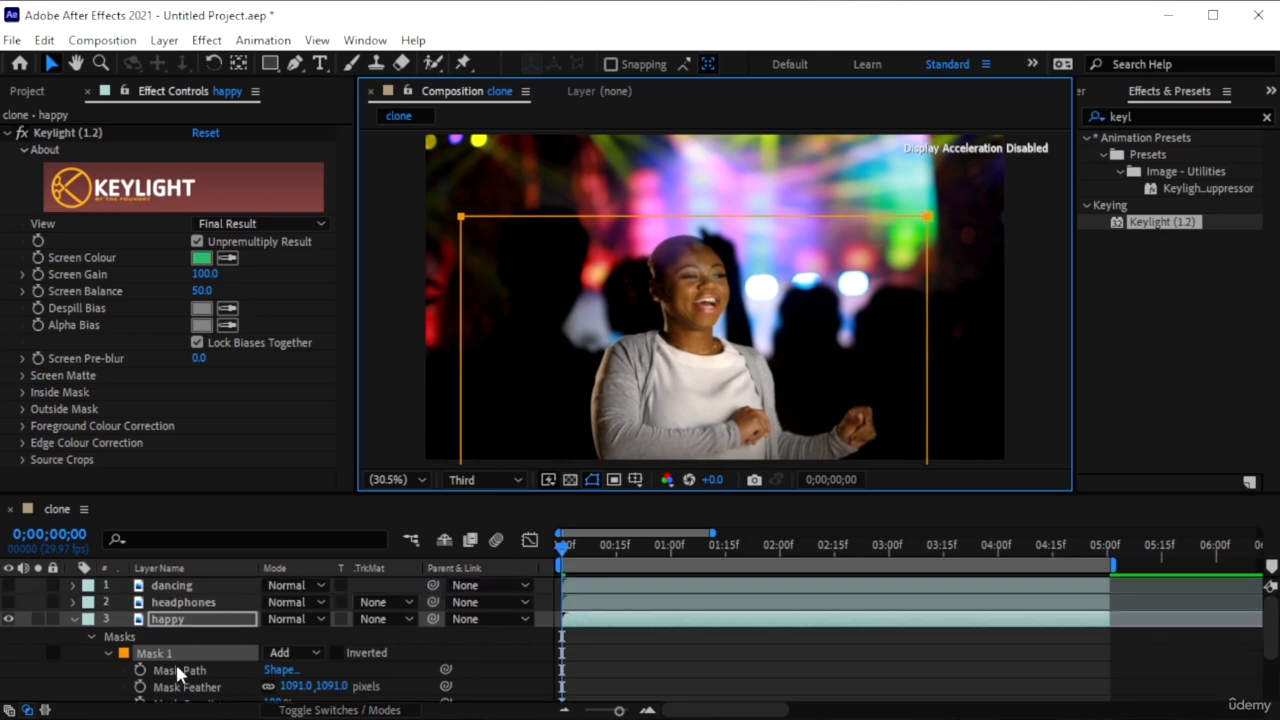
pyautogui.click(72, 619)
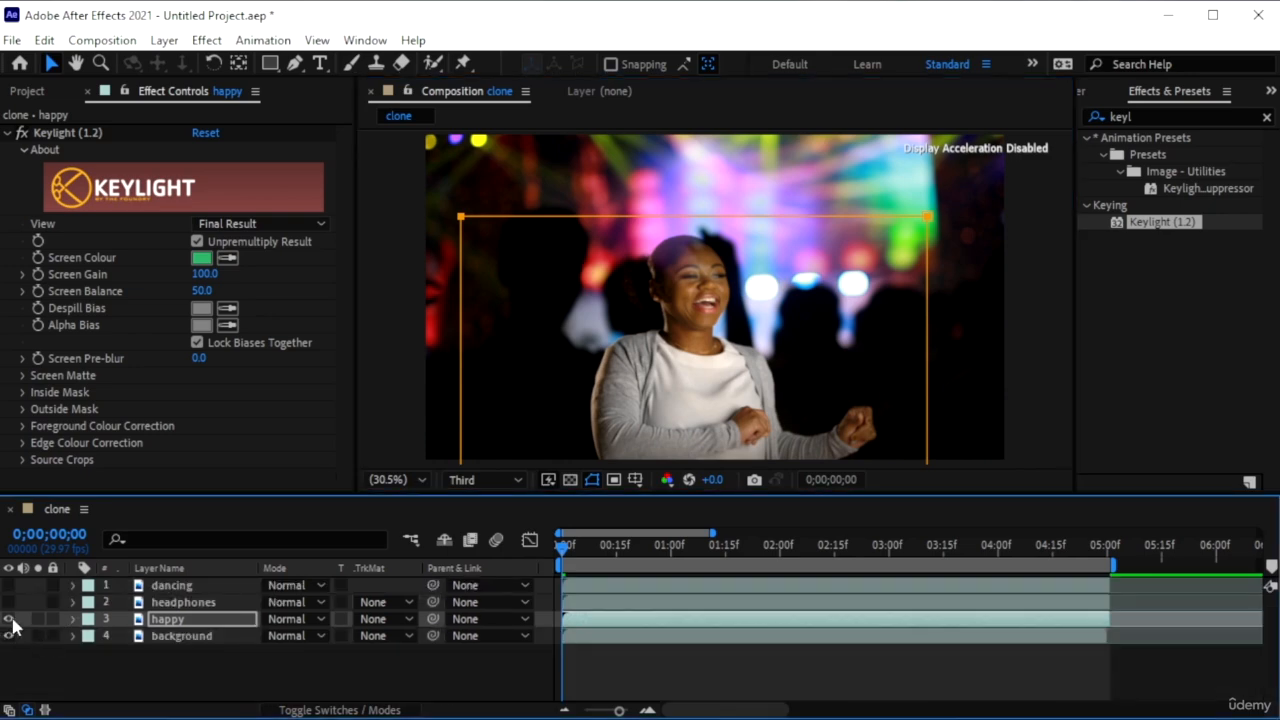
pyautogui.click(8, 619)
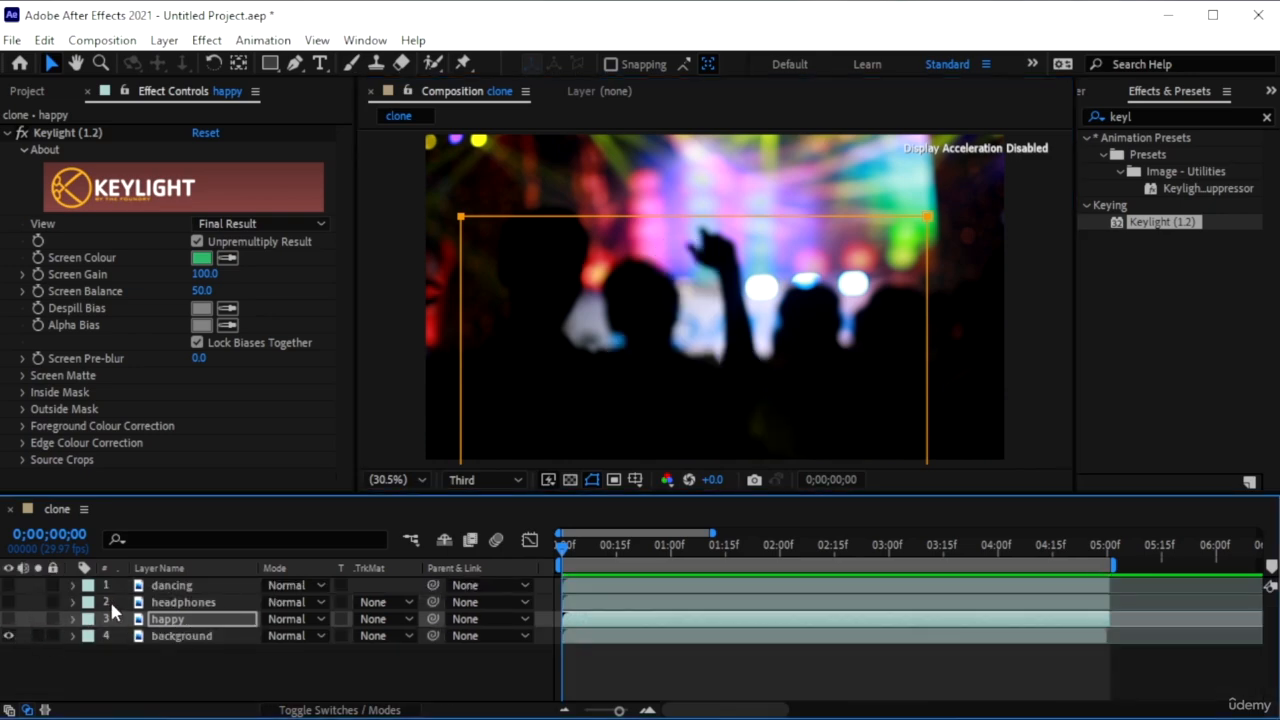
pyautogui.click(8, 602)
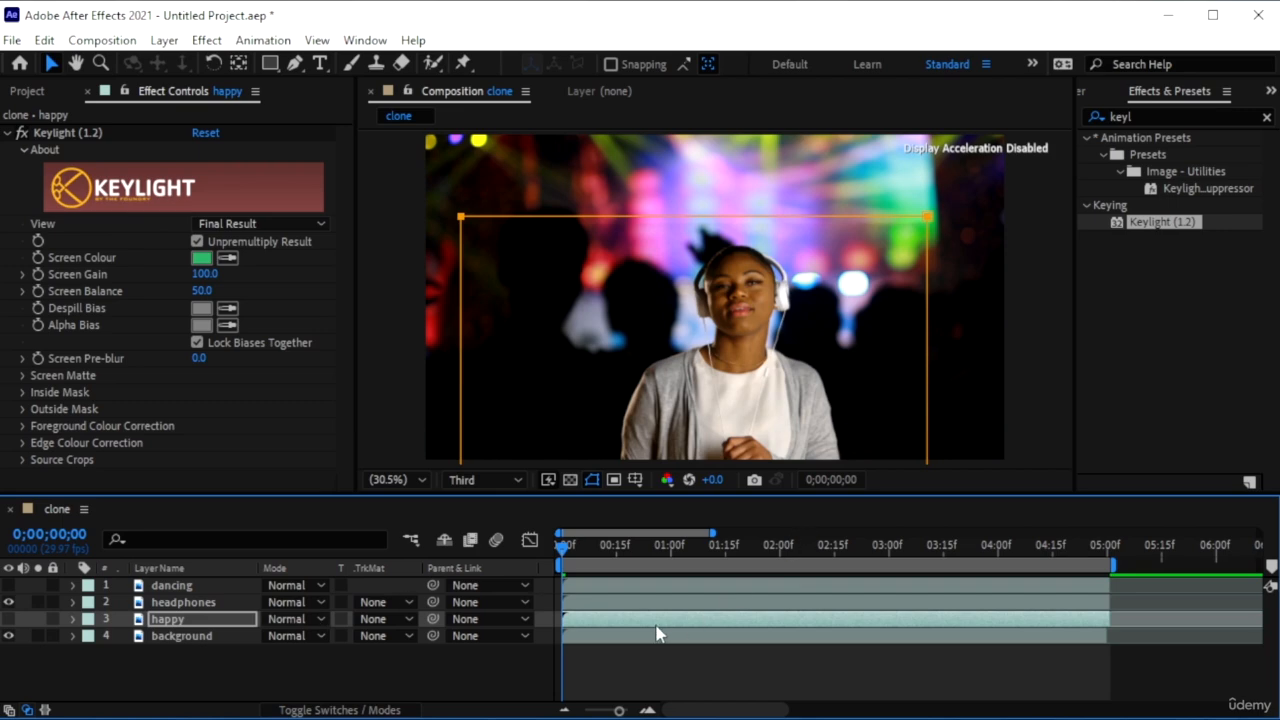
# - Copy Mask 1 from the happy layer to the headphones layer and shift the pasted mask slightly to the left
pyautogui.click(628, 603)
pyautogui.click(72, 619)
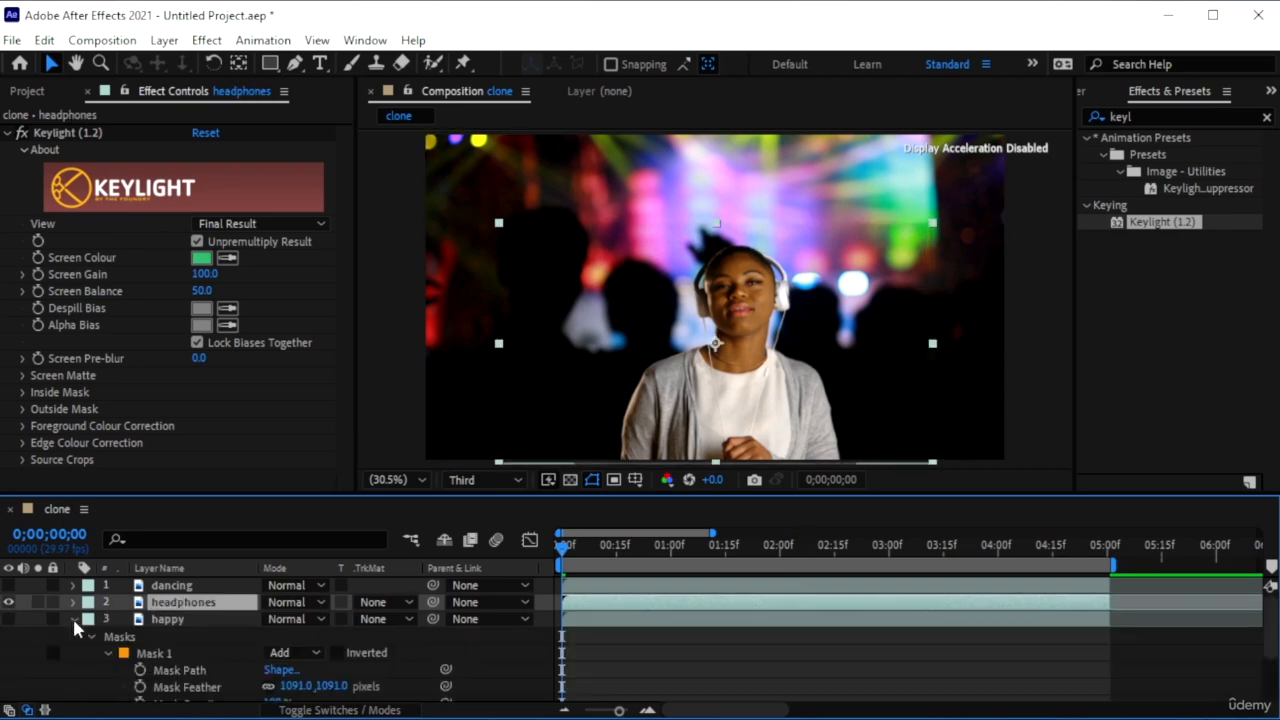
pyautogui.scroll(-1, 72, 616)
pyautogui.click(160, 621)
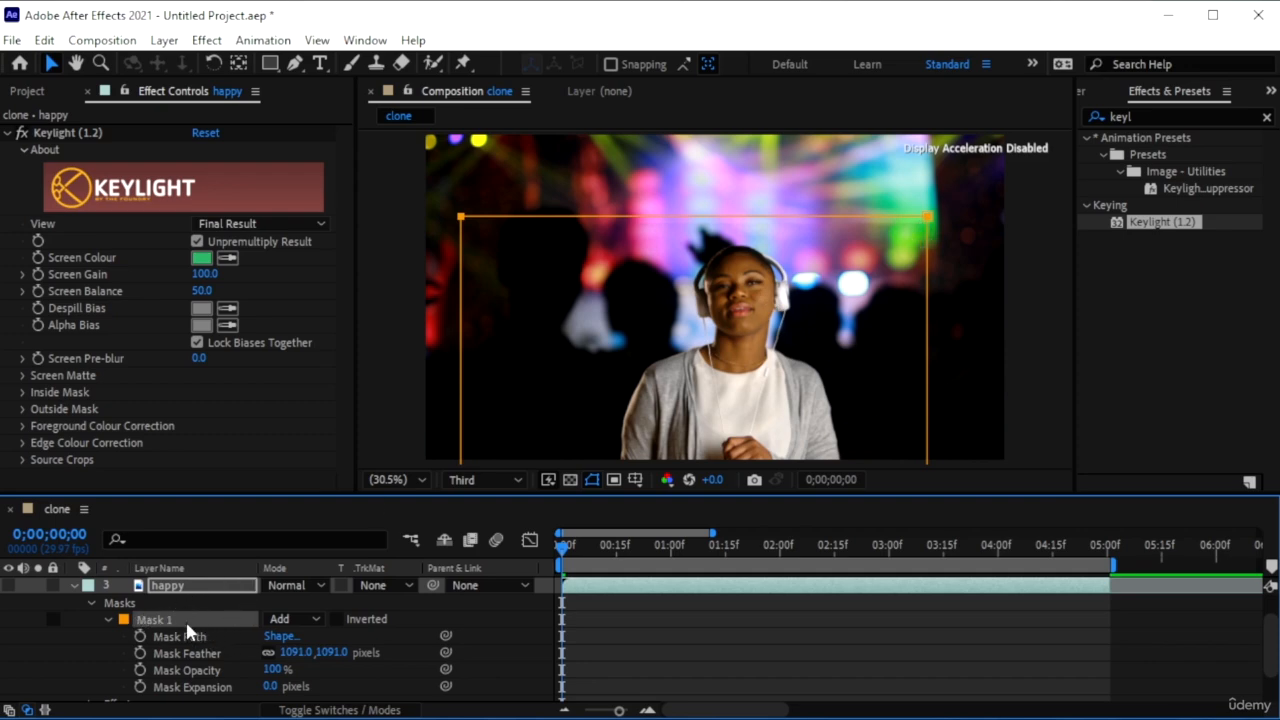
pyautogui.scroll(1, 185, 619)
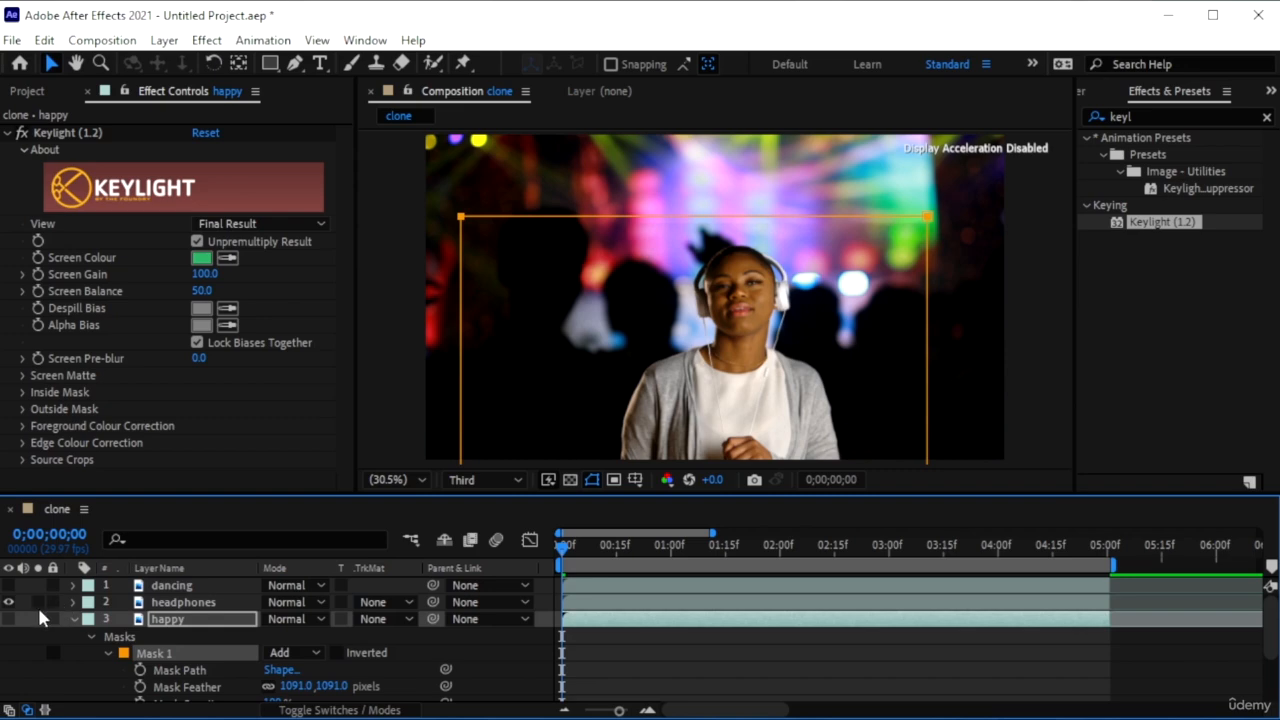
pyautogui.click(210, 604)
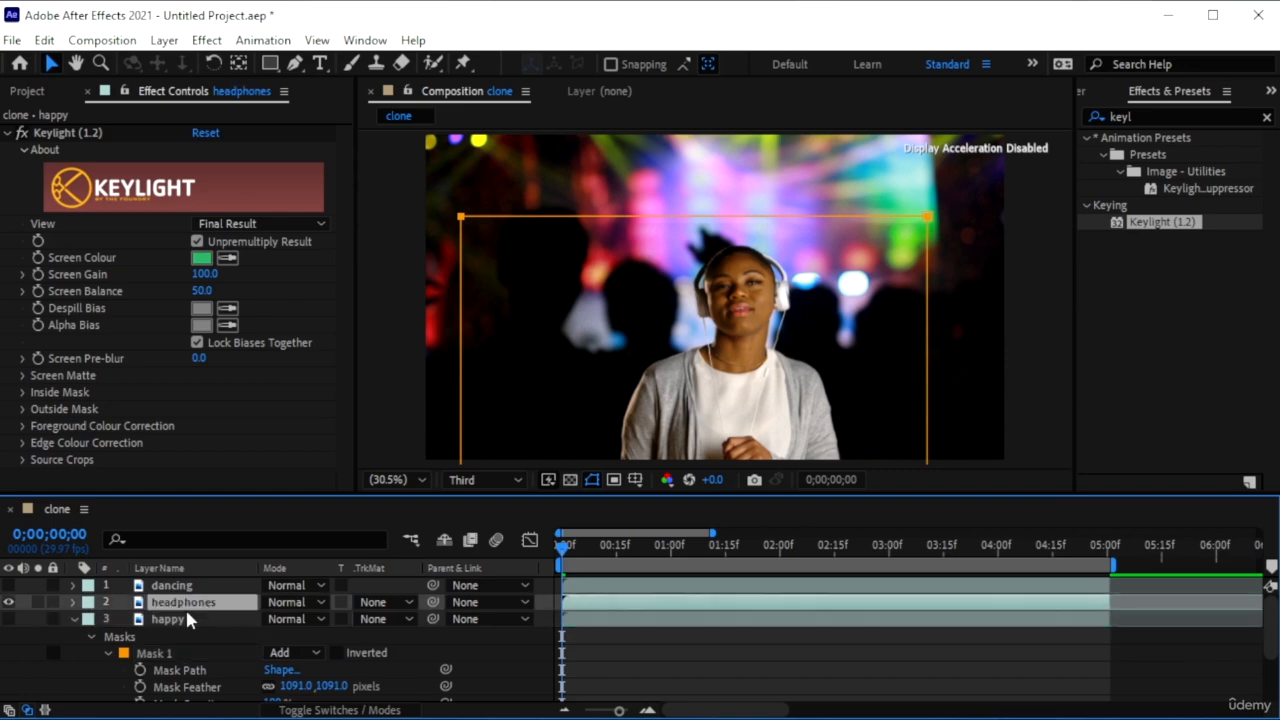
pyautogui.click(122, 636)
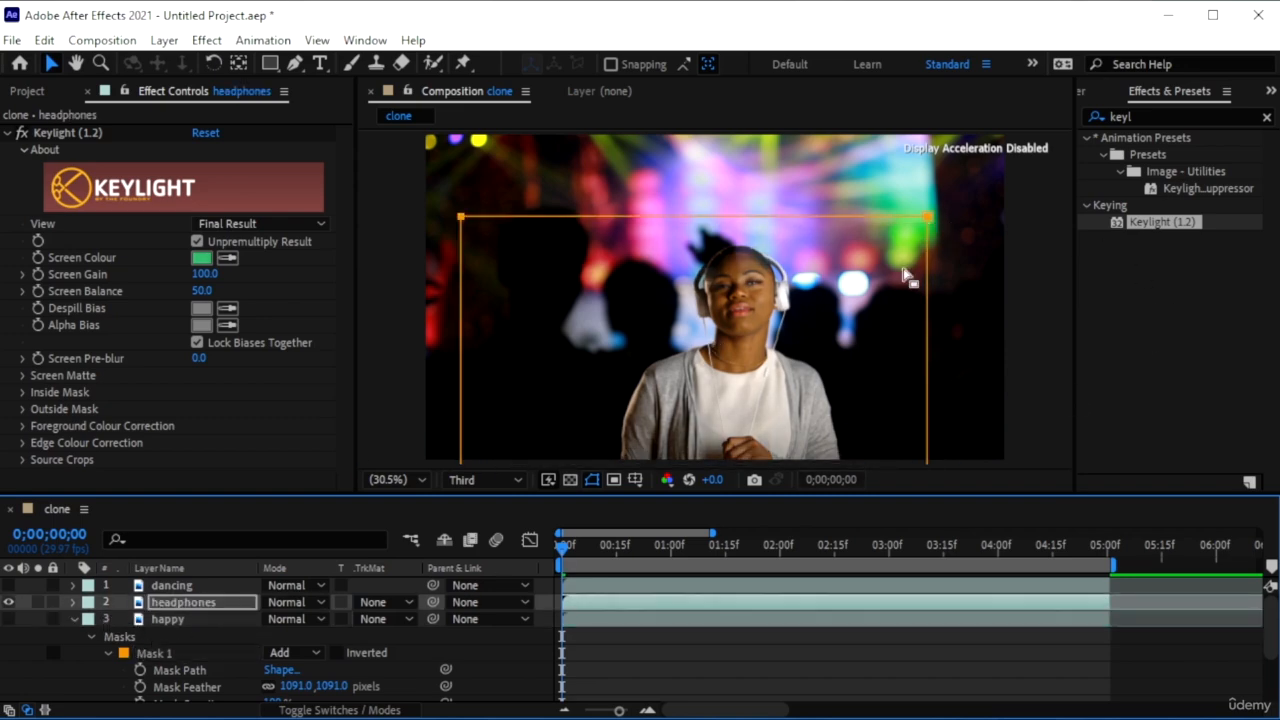
pyautogui.moveTo(927, 214); pyautogui.dragTo(916, 214)
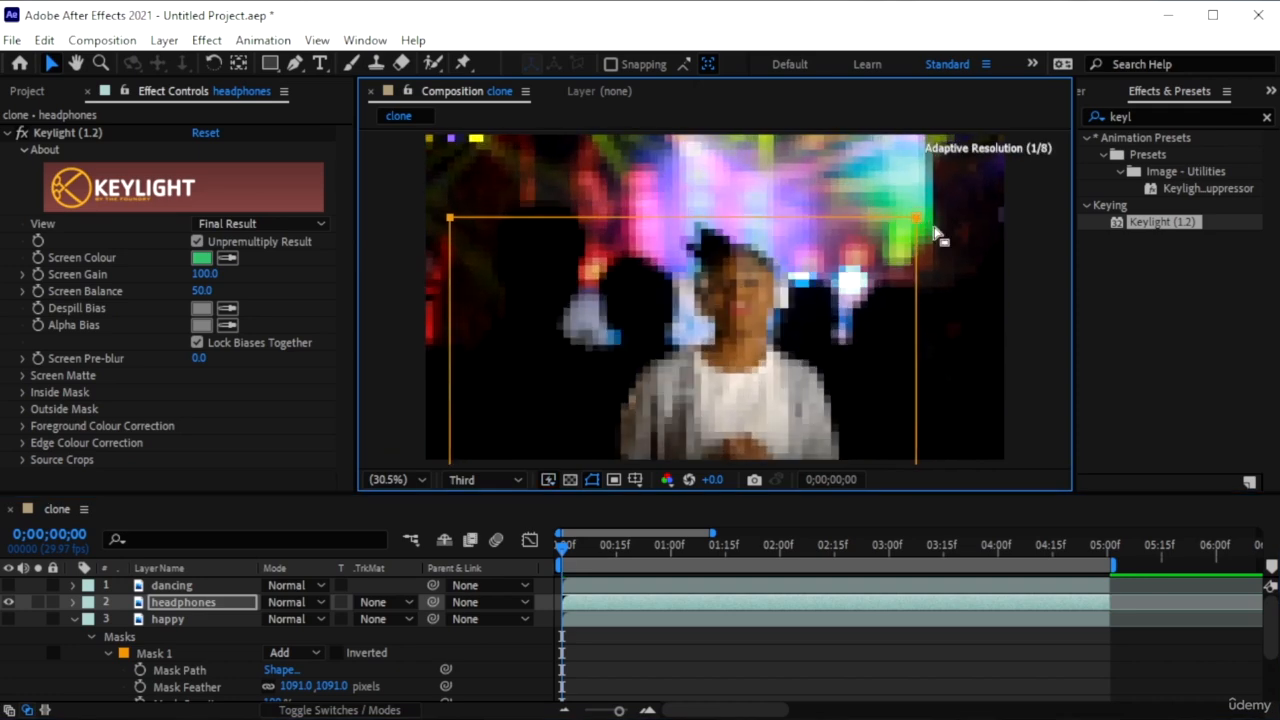
# - Show the dancing layer and paste the copied mask onto it
pyautogui.click(198, 585)
pyautogui.click(8, 585)
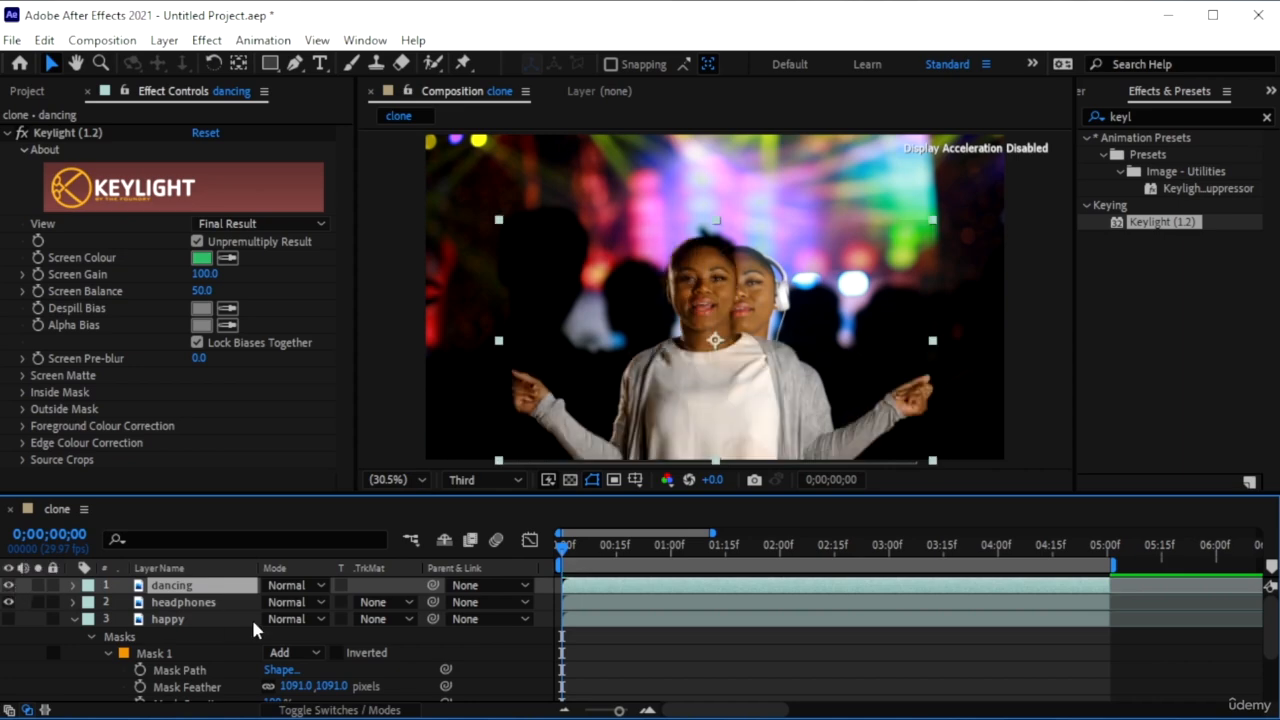
pyautogui.click(245, 623)
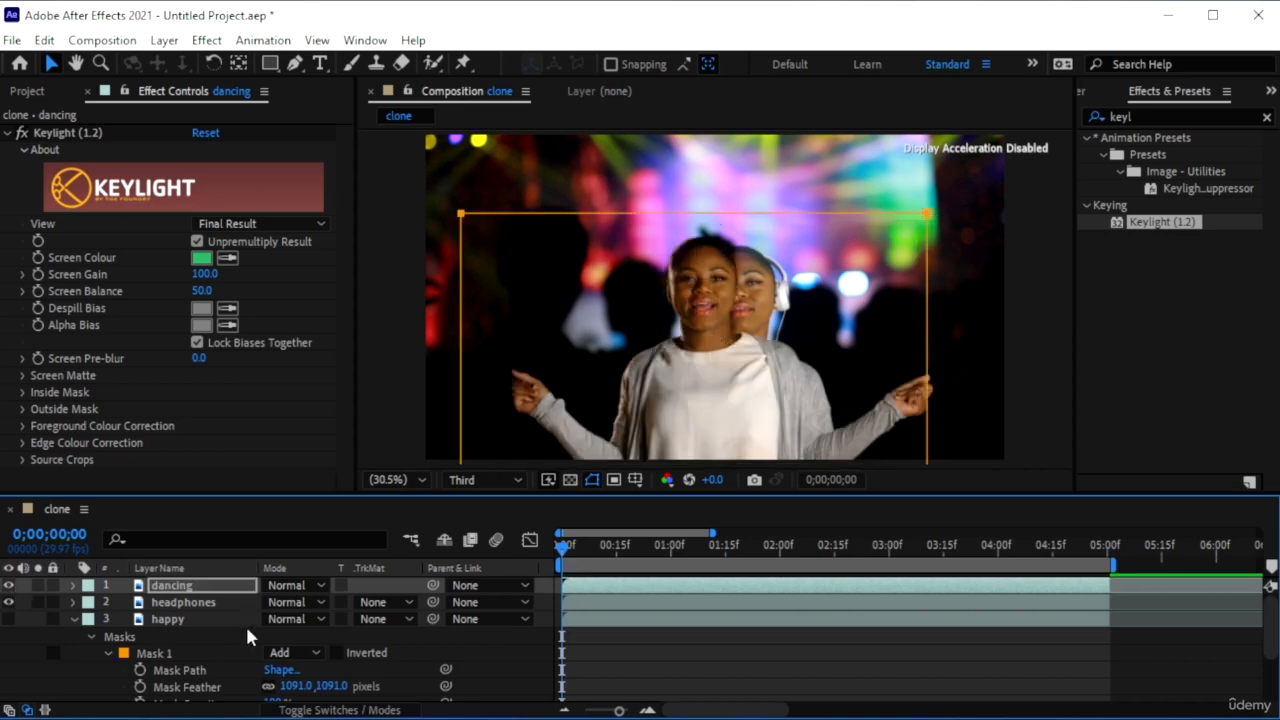
# - With the headphones and happy layers hidden, move the dancing layer's mask slightly right and down to enclose both of her hands
pyautogui.click(73, 619)
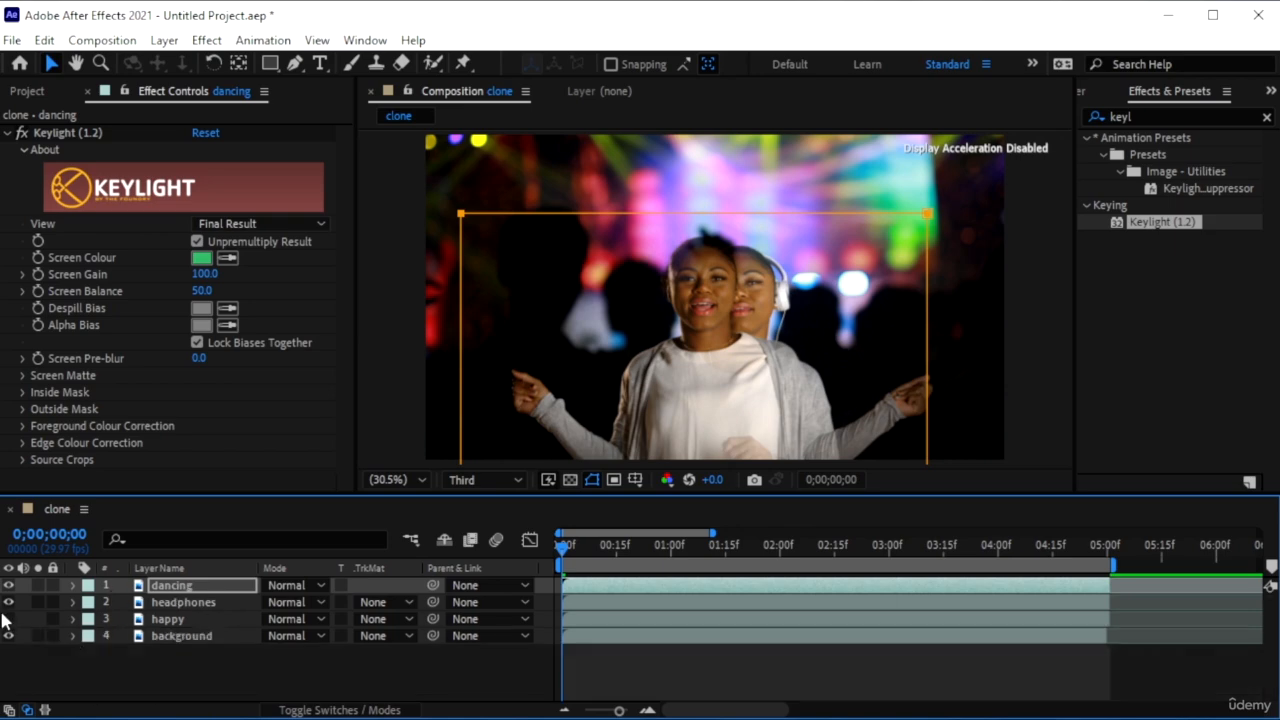
pyautogui.click(8, 602)
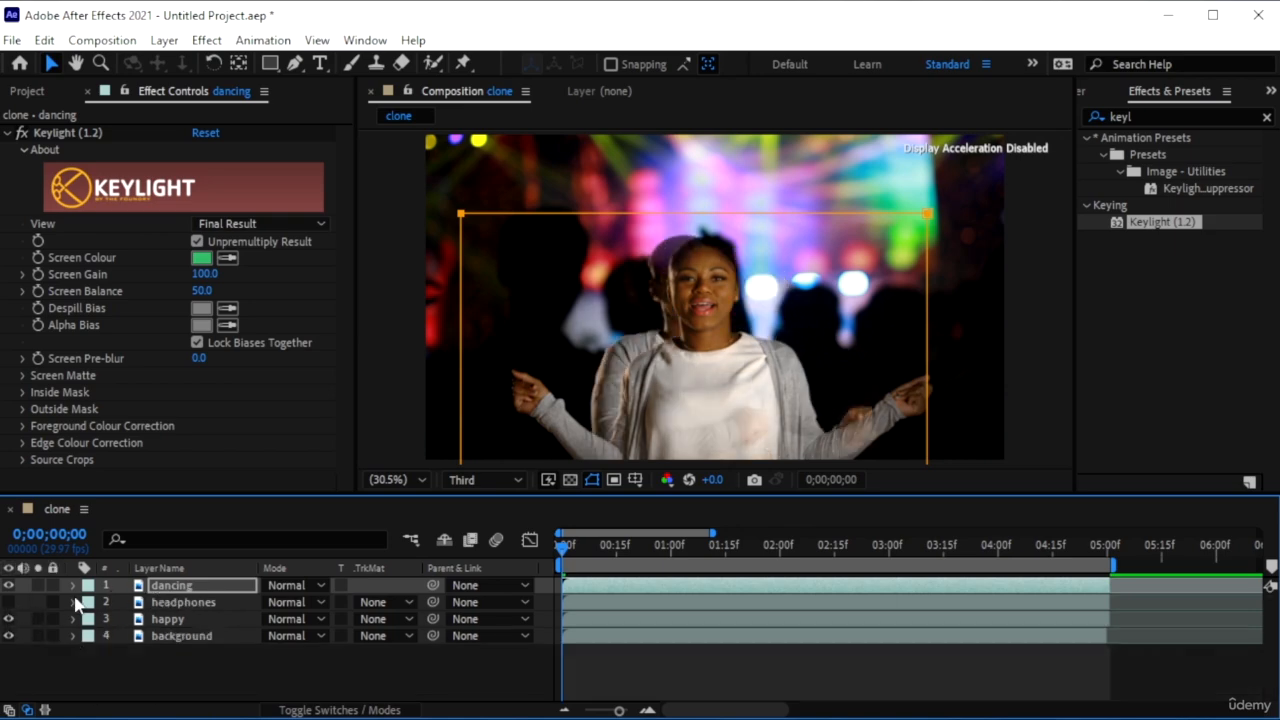
pyautogui.click(8, 619)
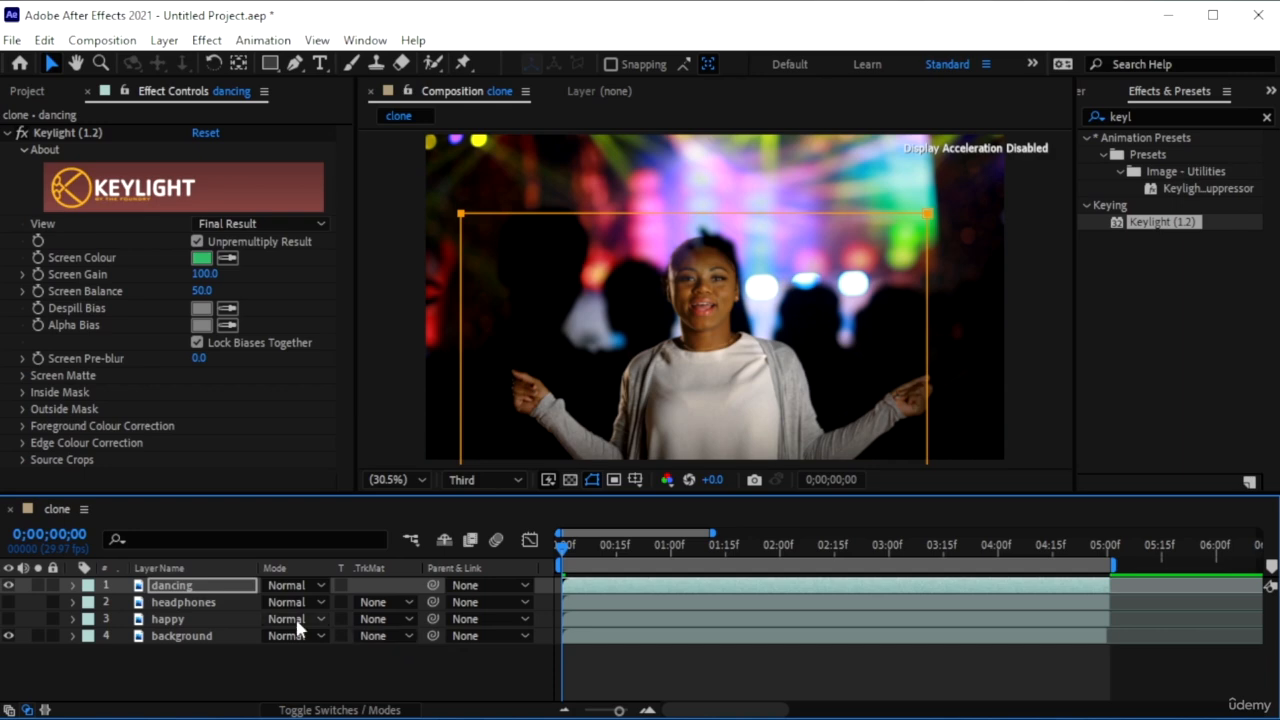
pyautogui.click(73, 585)
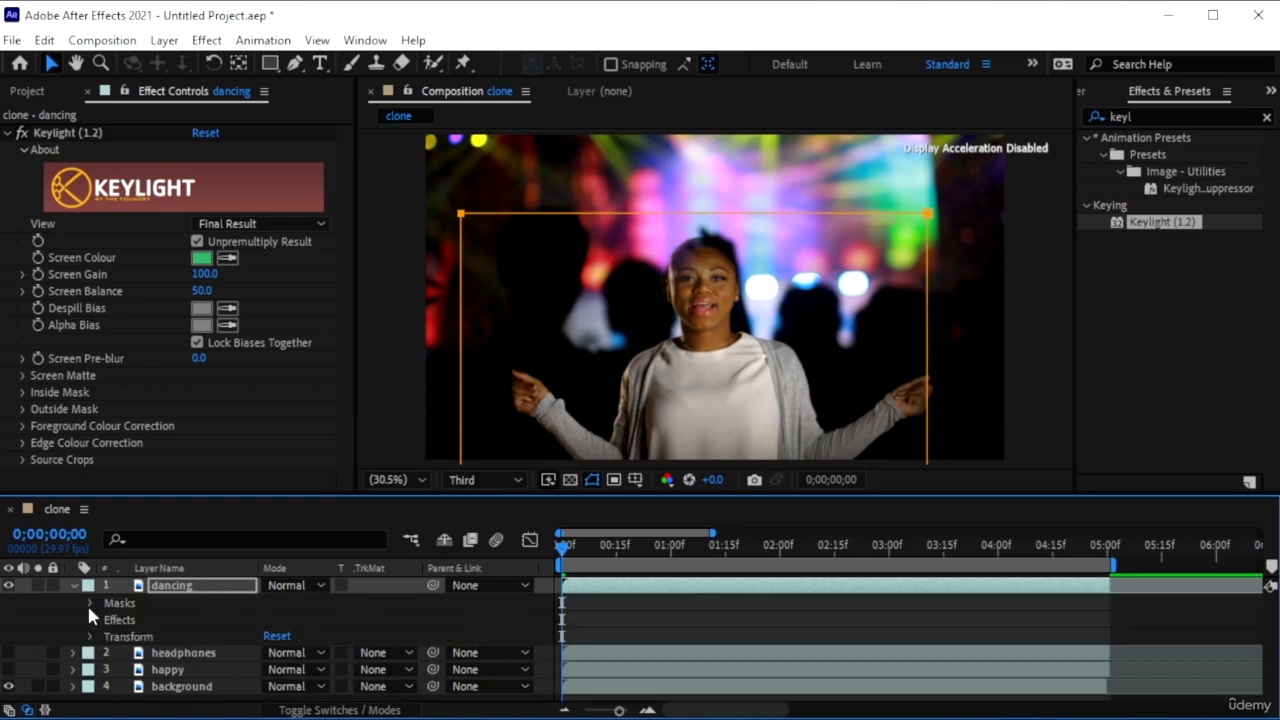
pyautogui.click(89, 603)
pyautogui.click(235, 612)
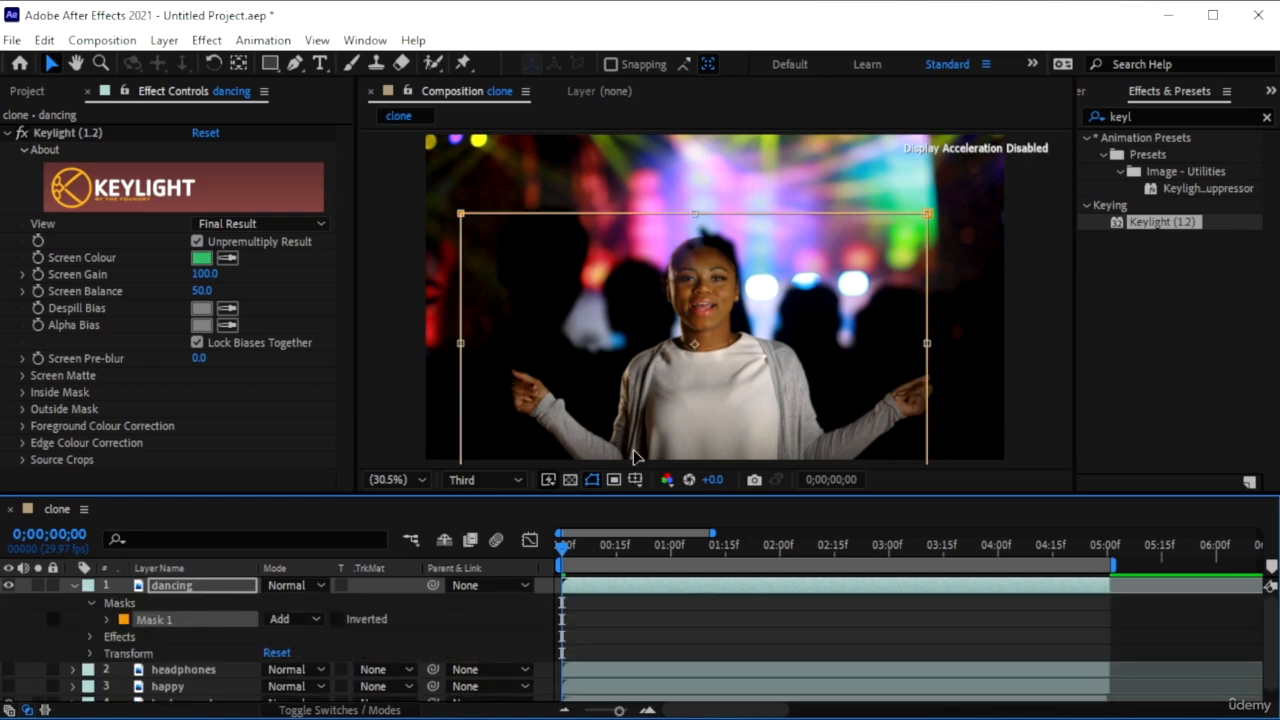
pyautogui.moveTo(660, 386)
pyautogui.mouseDown()
pyautogui.moveTo(688, 382)
pyautogui.moveTo(681, 390)
pyautogui.mouseUp()
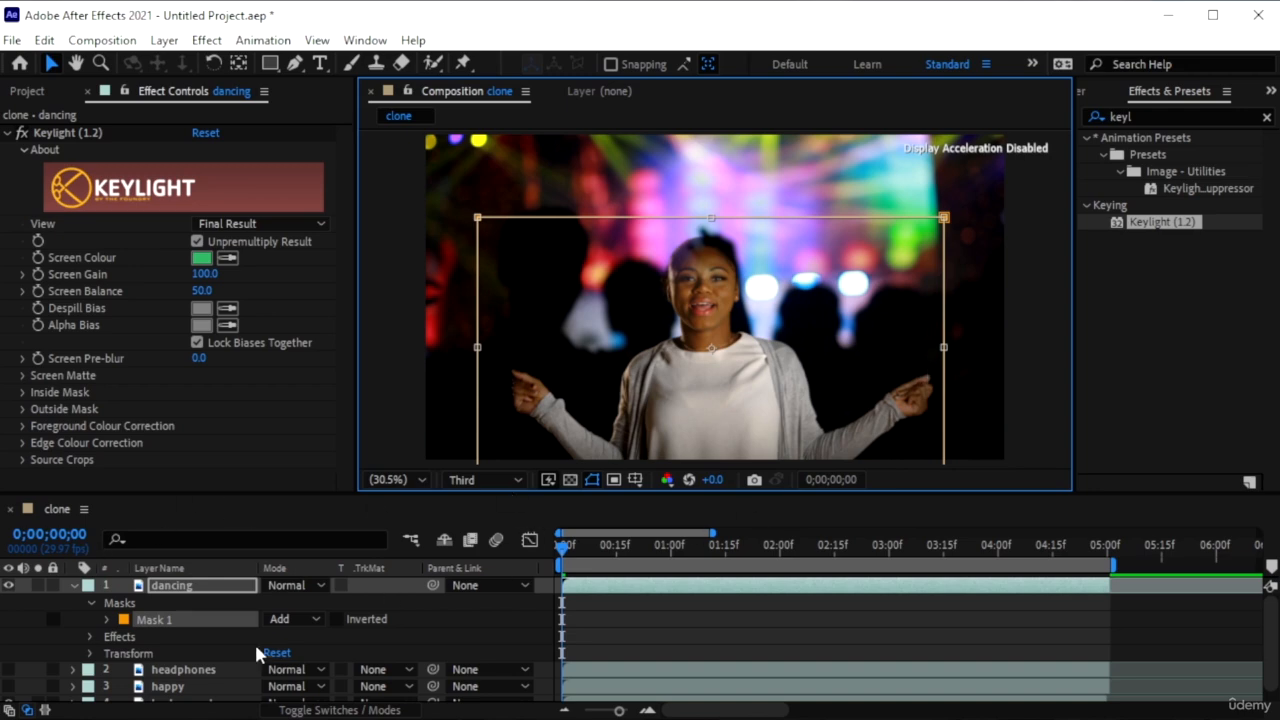
# - Show the headphones and happy layers again, preview the three clones together, and return to the first frame
pyautogui.click(8, 669)
pyautogui.click(8, 686)
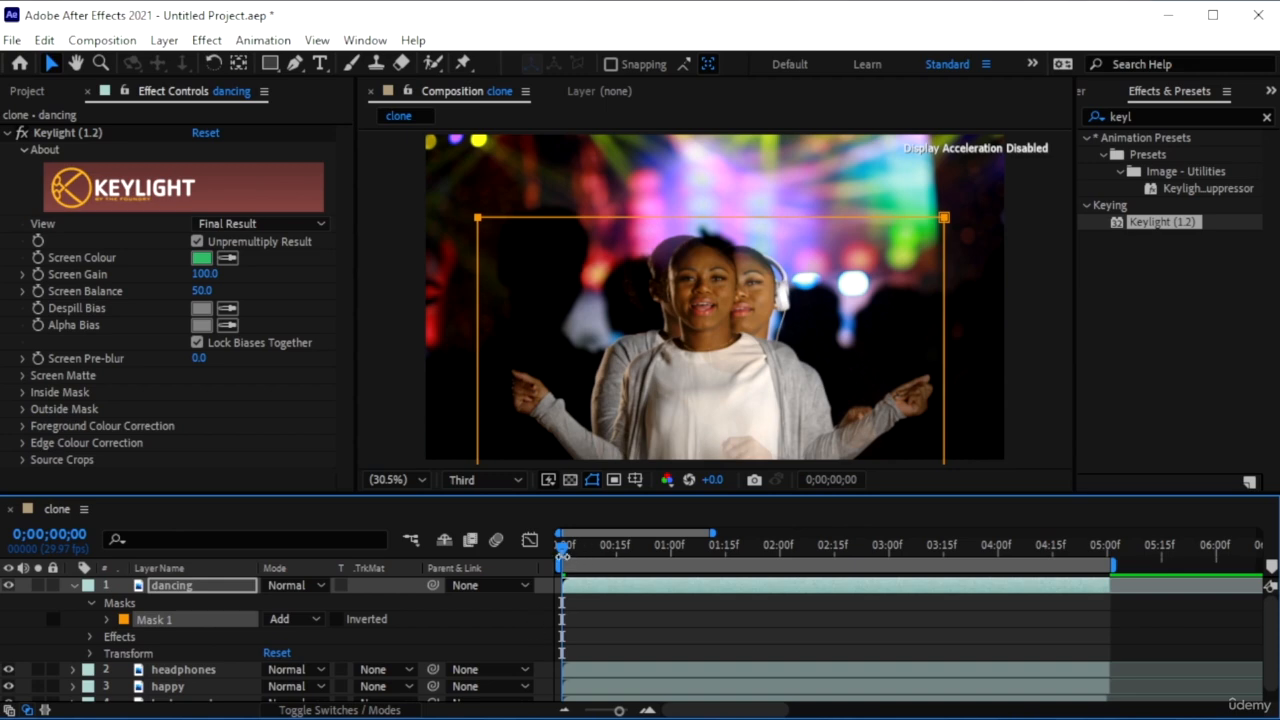
pyautogui.click(579, 621)
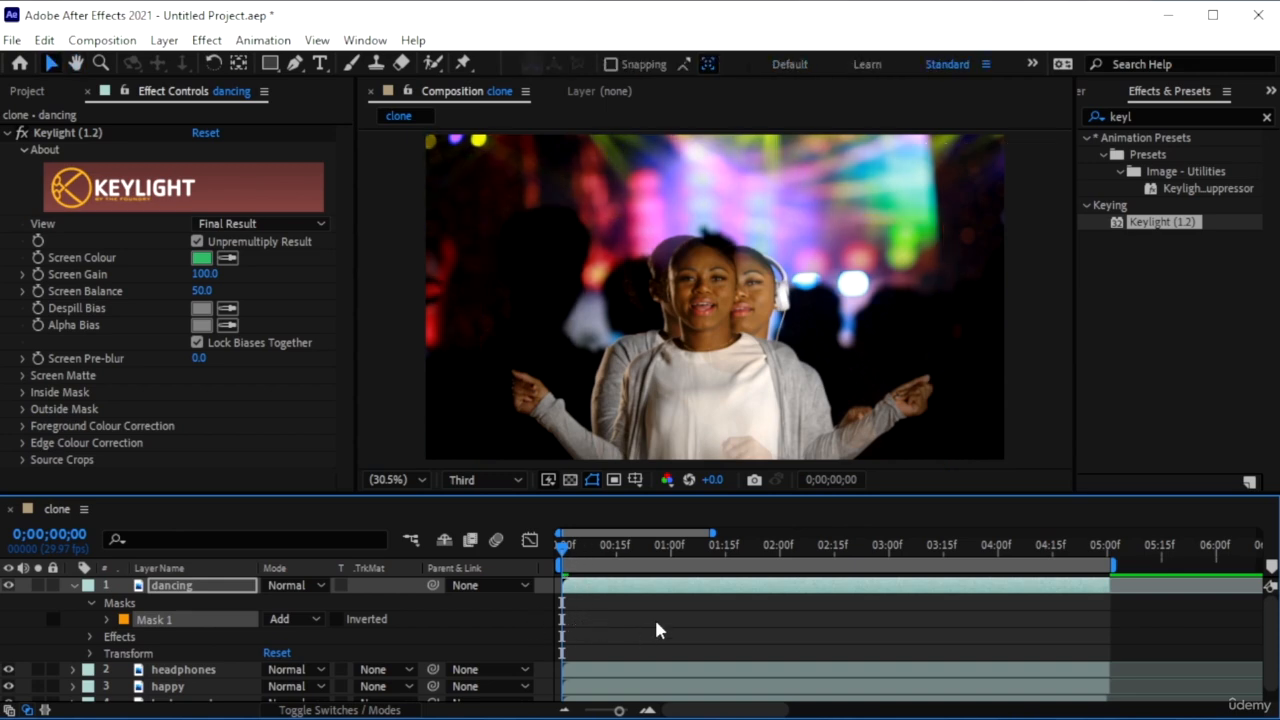
pyautogui.click(74, 585)
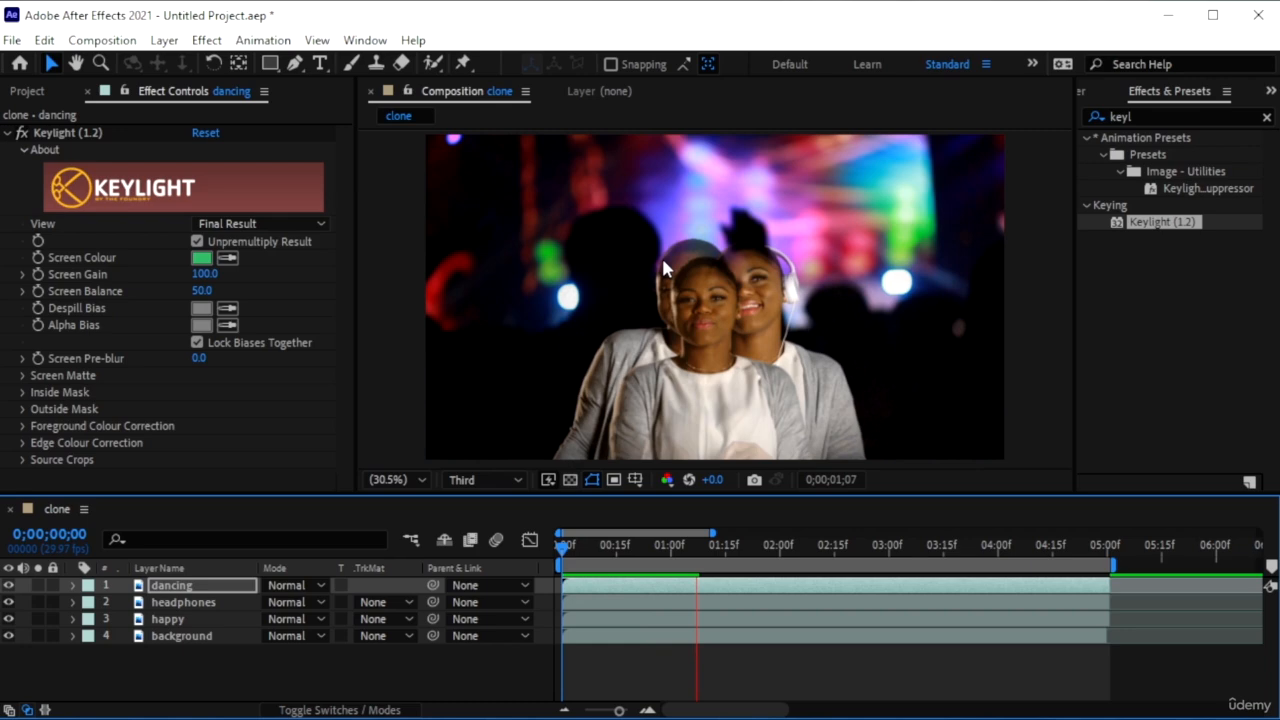
pyautogui.click(730, 549)
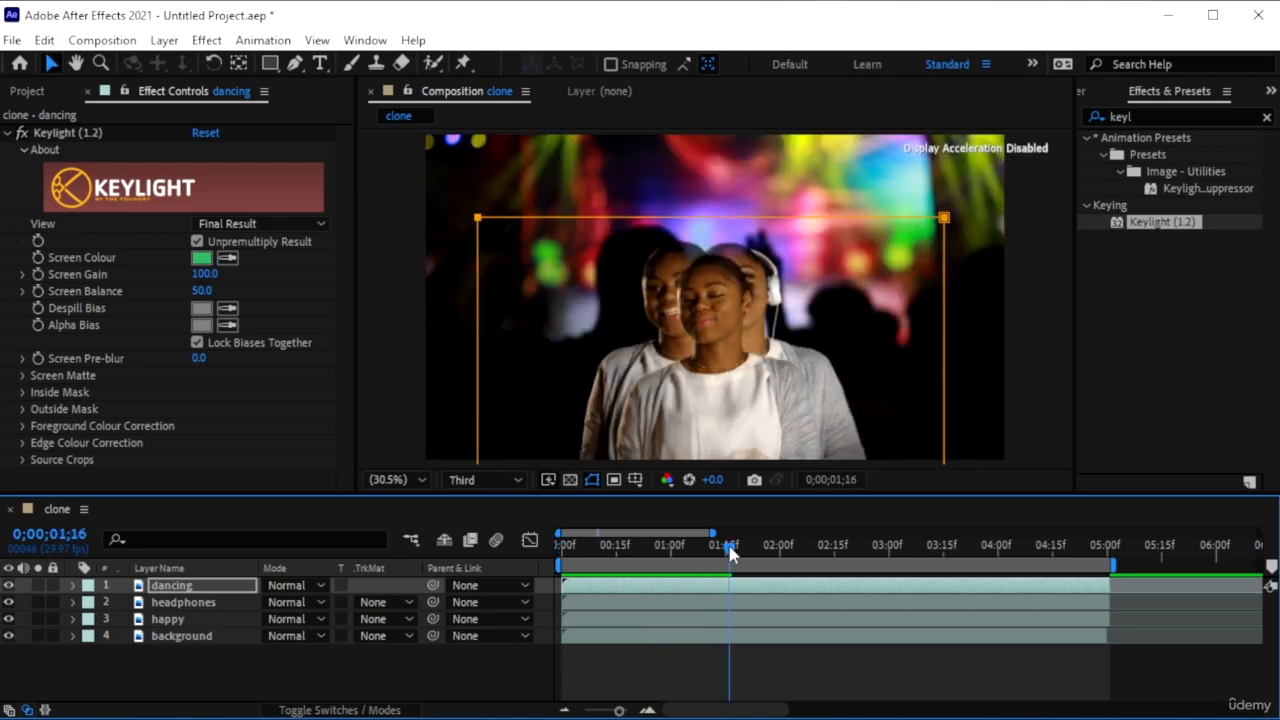
pyautogui.press('Home')
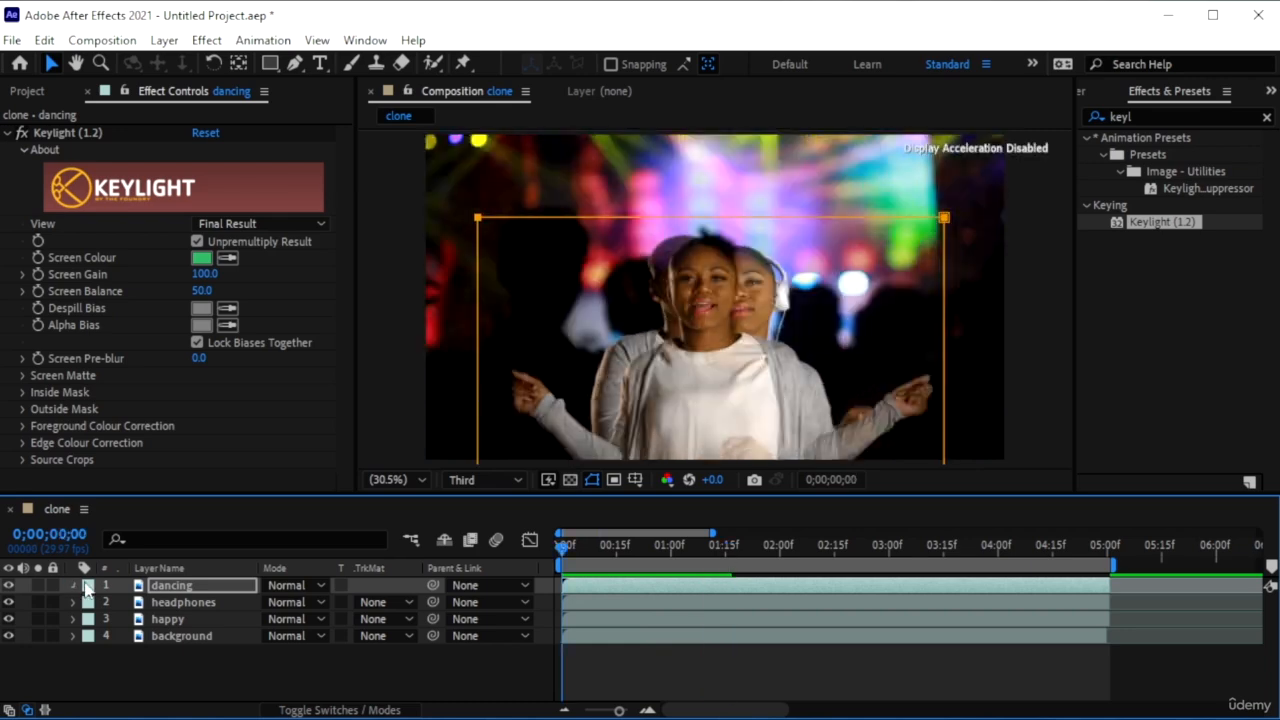
# - Try lower Mask Feather values on the dancing layer's Mask 1, going from 984 through 644 down to 332 pixels
pyautogui.click(73, 585)
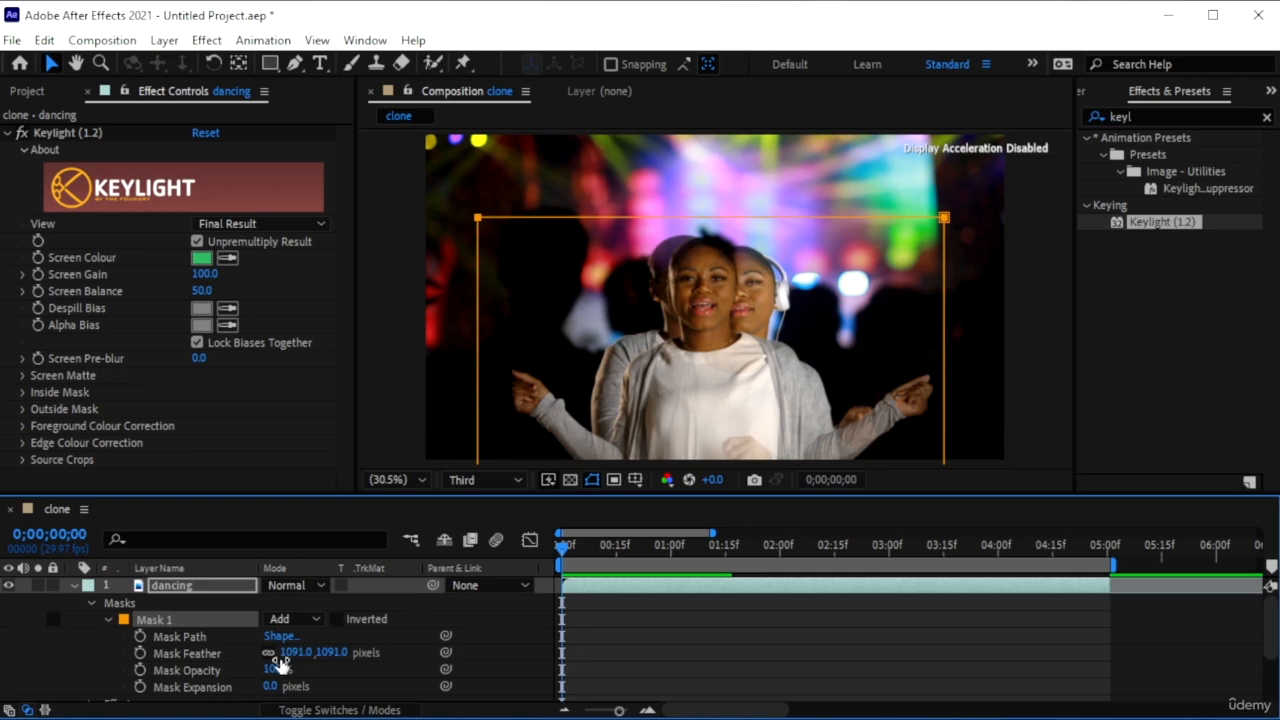
pyautogui.click(331, 652)
pyautogui.write('984')
pyautogui.click(216, 652)
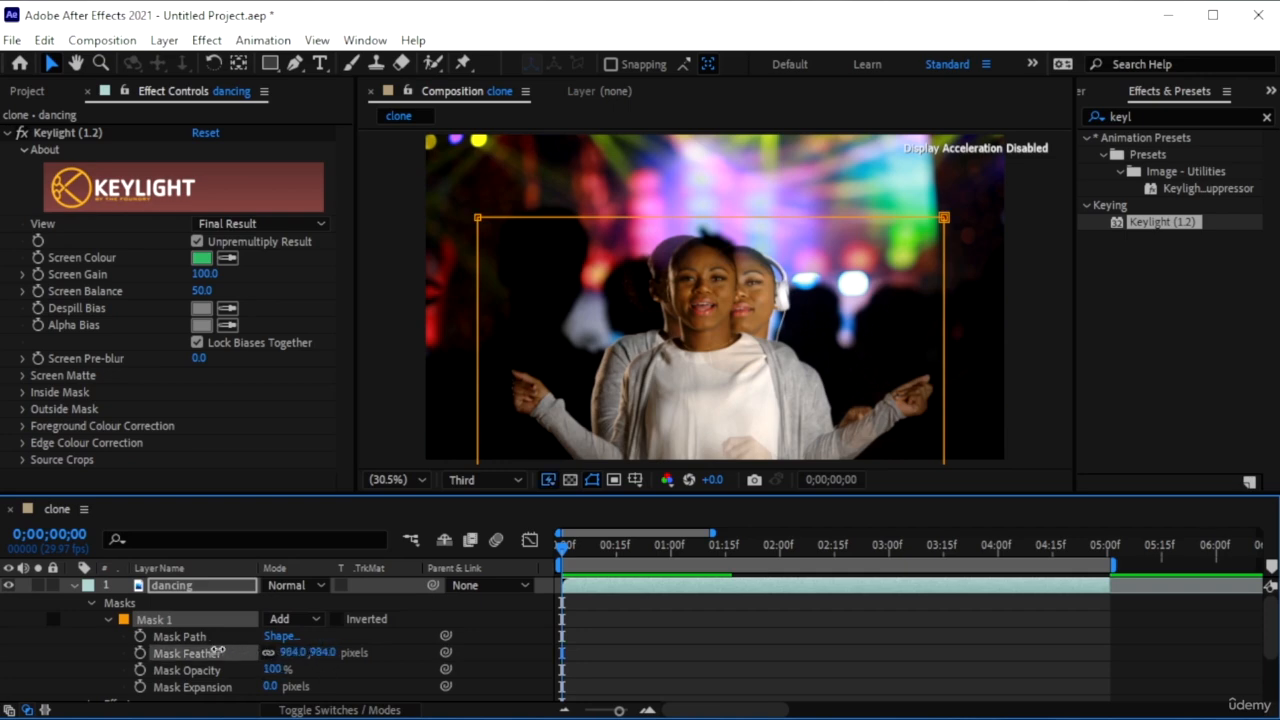
pyautogui.moveTo(106, 641)
pyautogui.mouseDown()
pyautogui.moveTo(88, 641)
pyautogui.moveTo(138, 642)
pyautogui.moveTo(118, 620)
pyautogui.mouseUp()
pyautogui.click(293, 652)
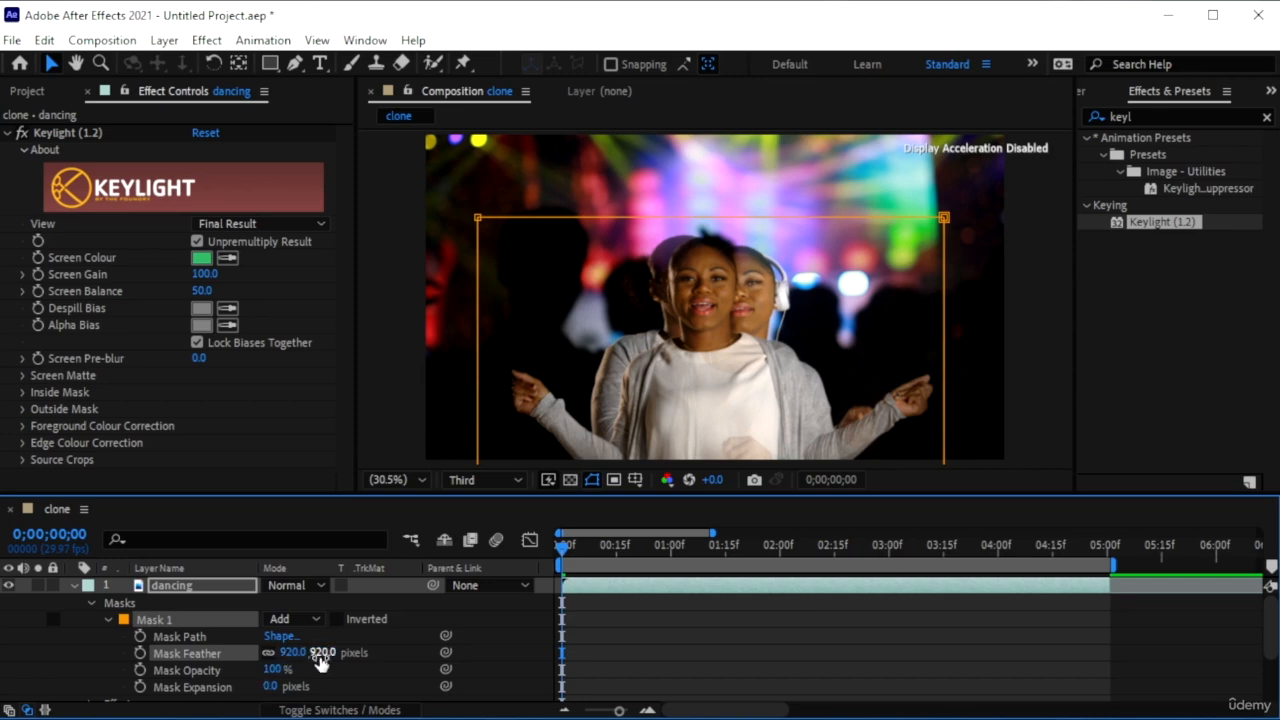
pyautogui.write('644')
pyautogui.press('Return')
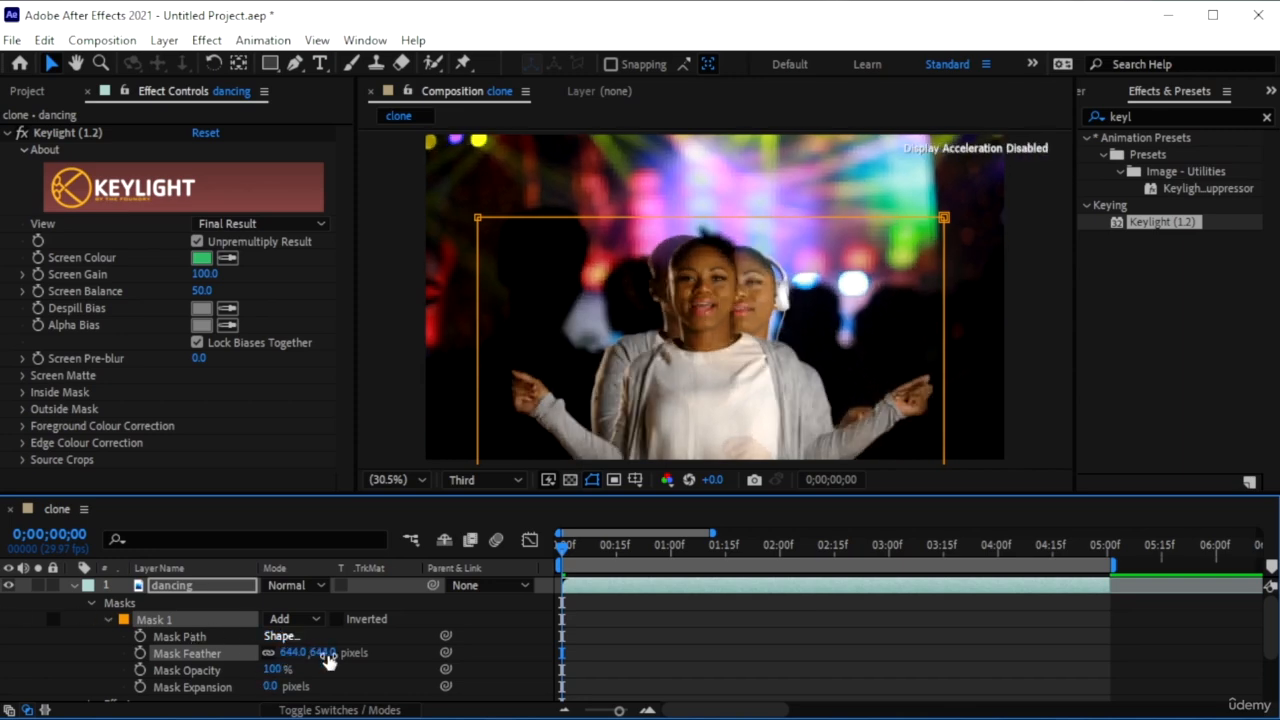
pyautogui.moveTo(328, 655); pyautogui.dragTo(218, 652)
# - Hide the headphones and happy layers and set the dancing mask's Mask Feather to 765 pixels
pyautogui.scroll(-3, 117, 617)
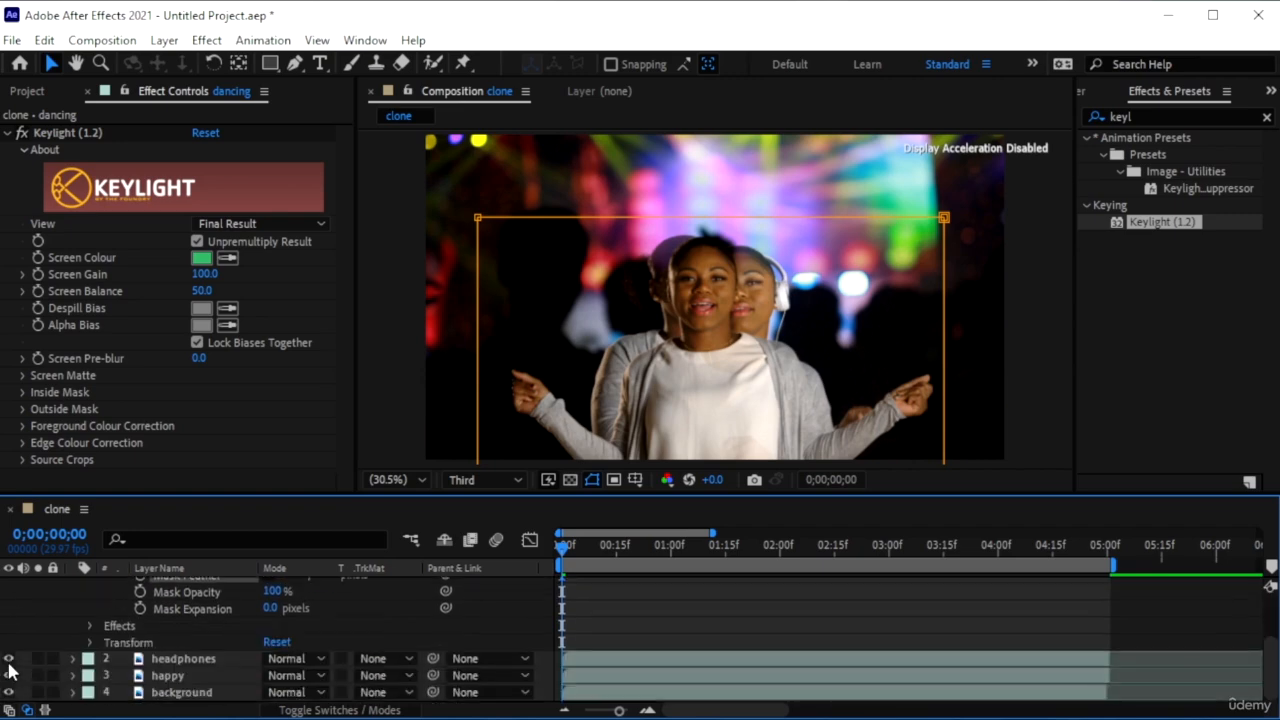
pyautogui.click(9, 658)
pyautogui.click(9, 675)
pyautogui.scroll(3, 218, 609)
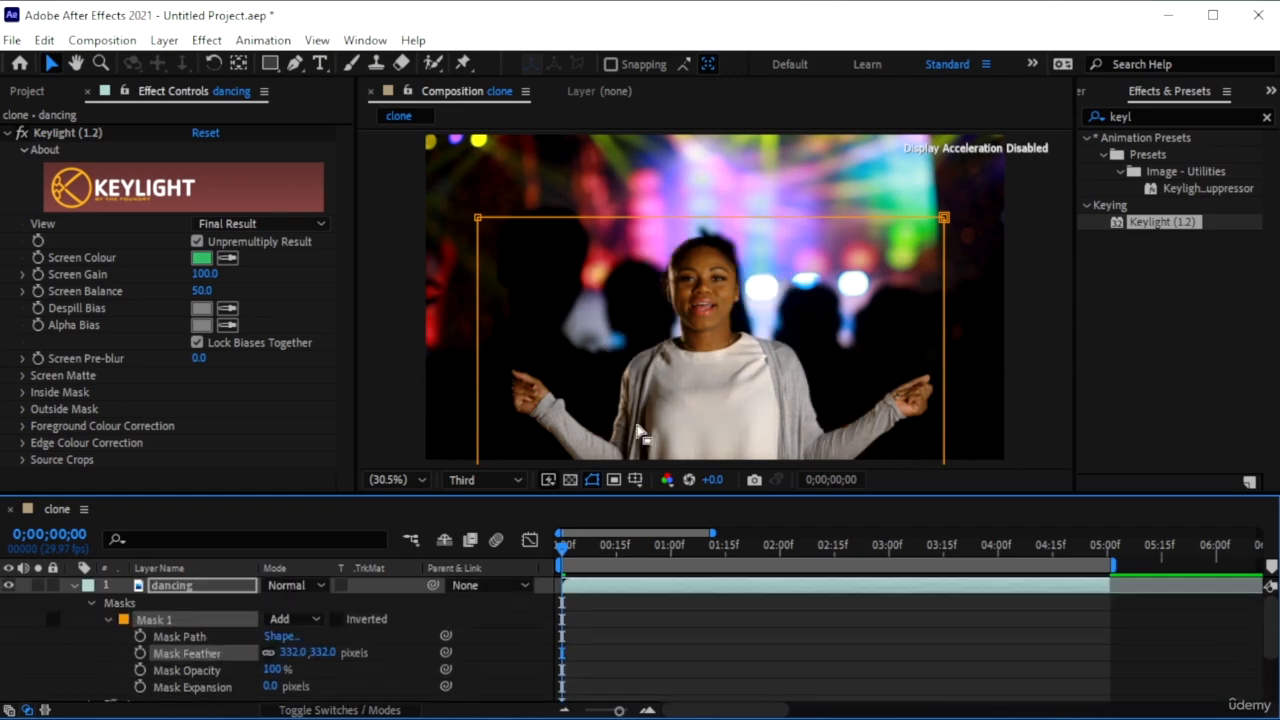
pyautogui.moveTo(292, 660); pyautogui.dragTo(745, 275)
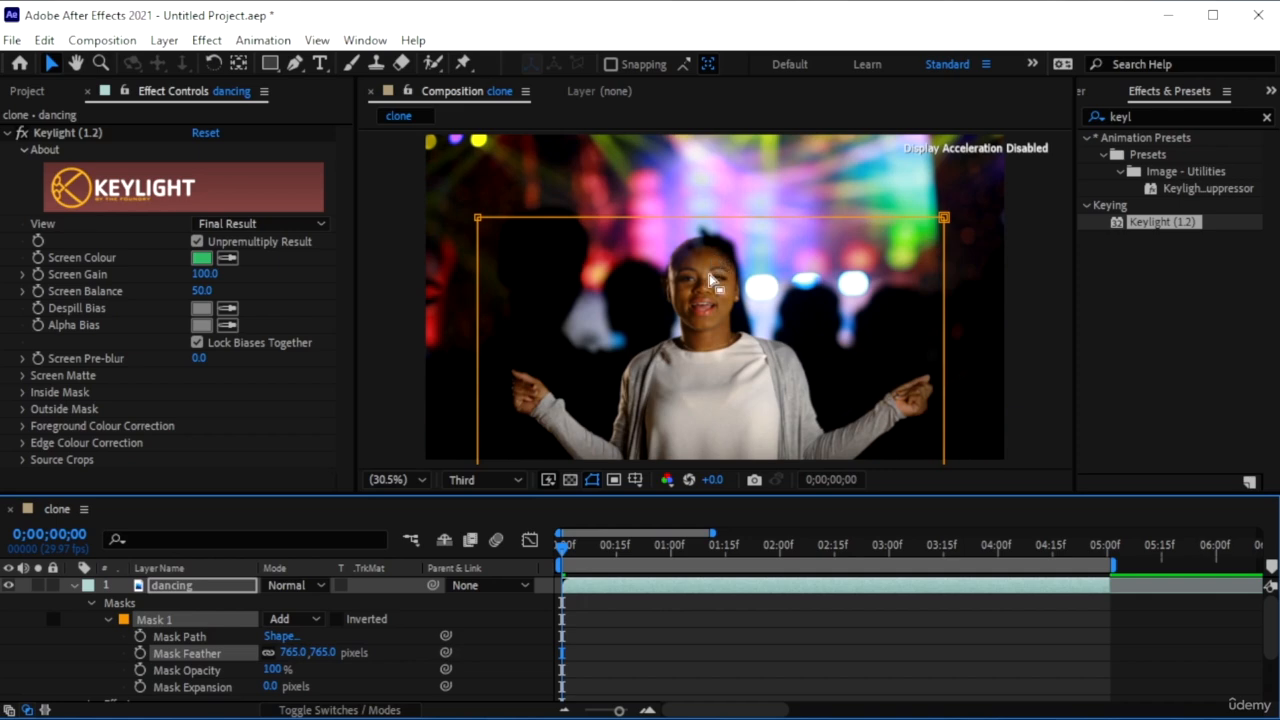
# - Reduce the dancing layer's Mask Feather to 455 pixels, checking the top of the woman's head close up, and collapse the layer
pyautogui.moveTo(307, 652); pyautogui.dragTo(680, 270)
pyautogui.scroll(4, 672, 255)
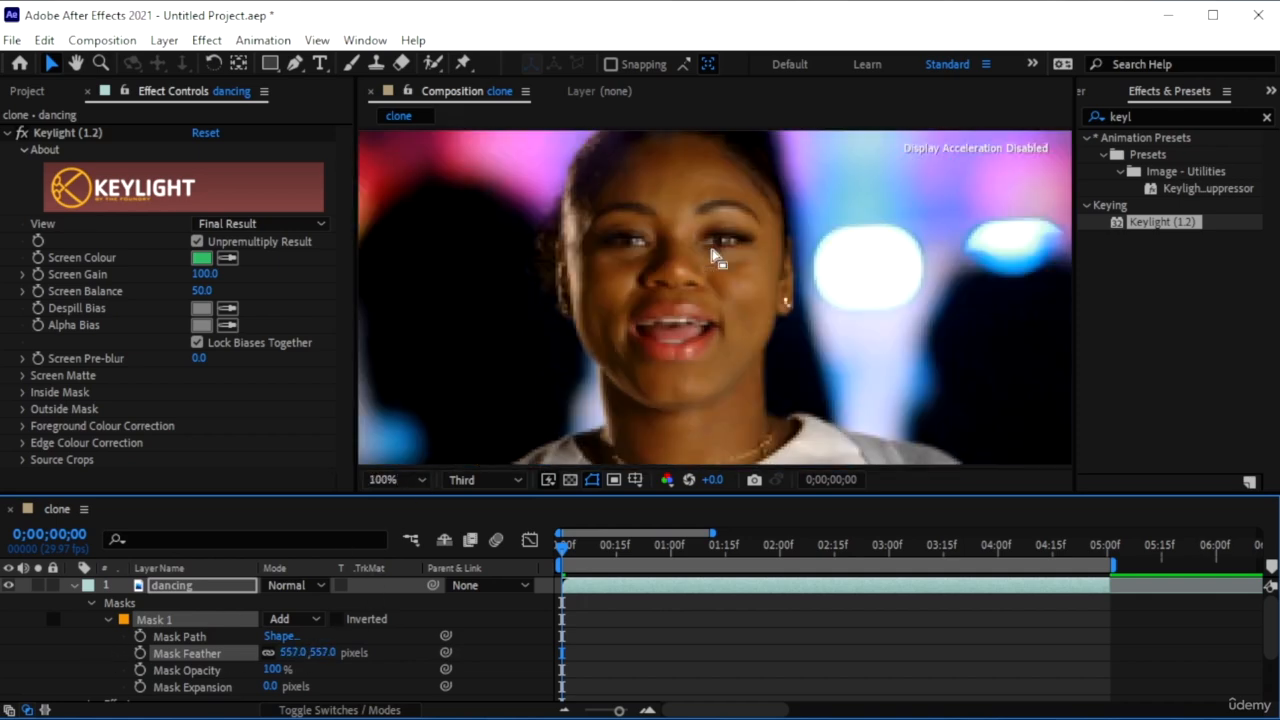
pyautogui.press('h')
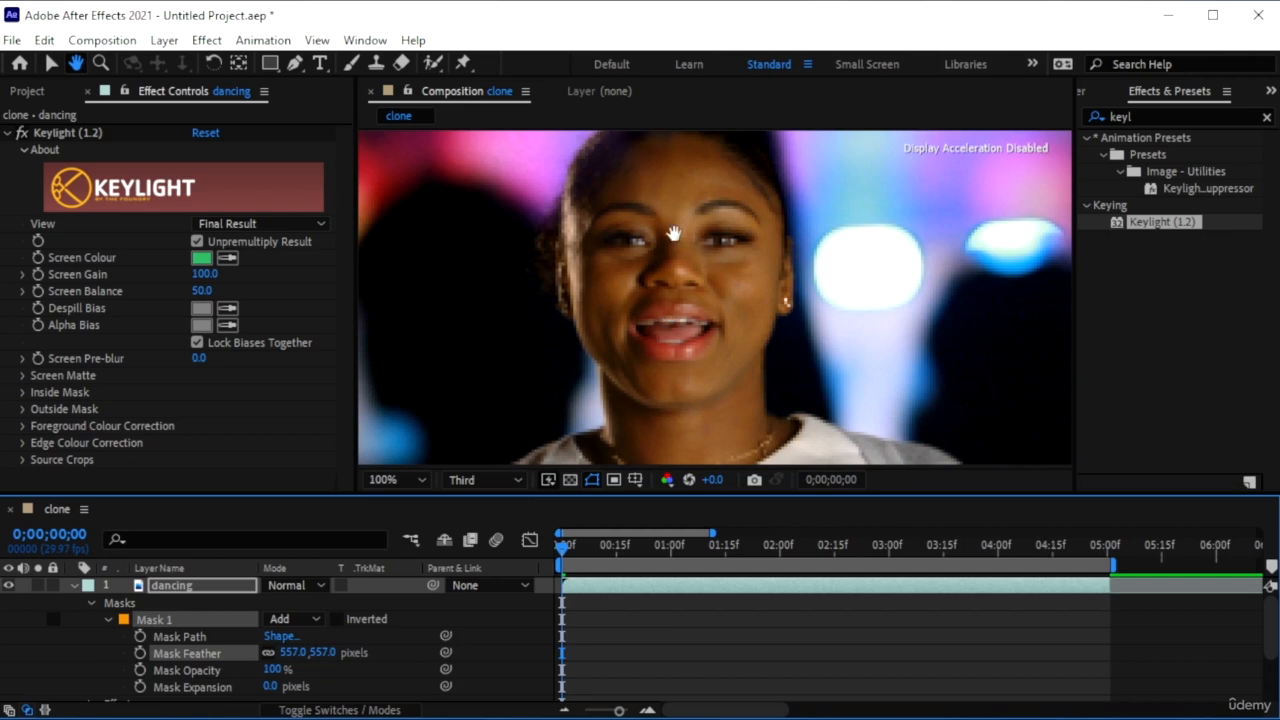
pyautogui.moveTo(651, 228); pyautogui.dragTo(695, 352)
pyautogui.press('v')
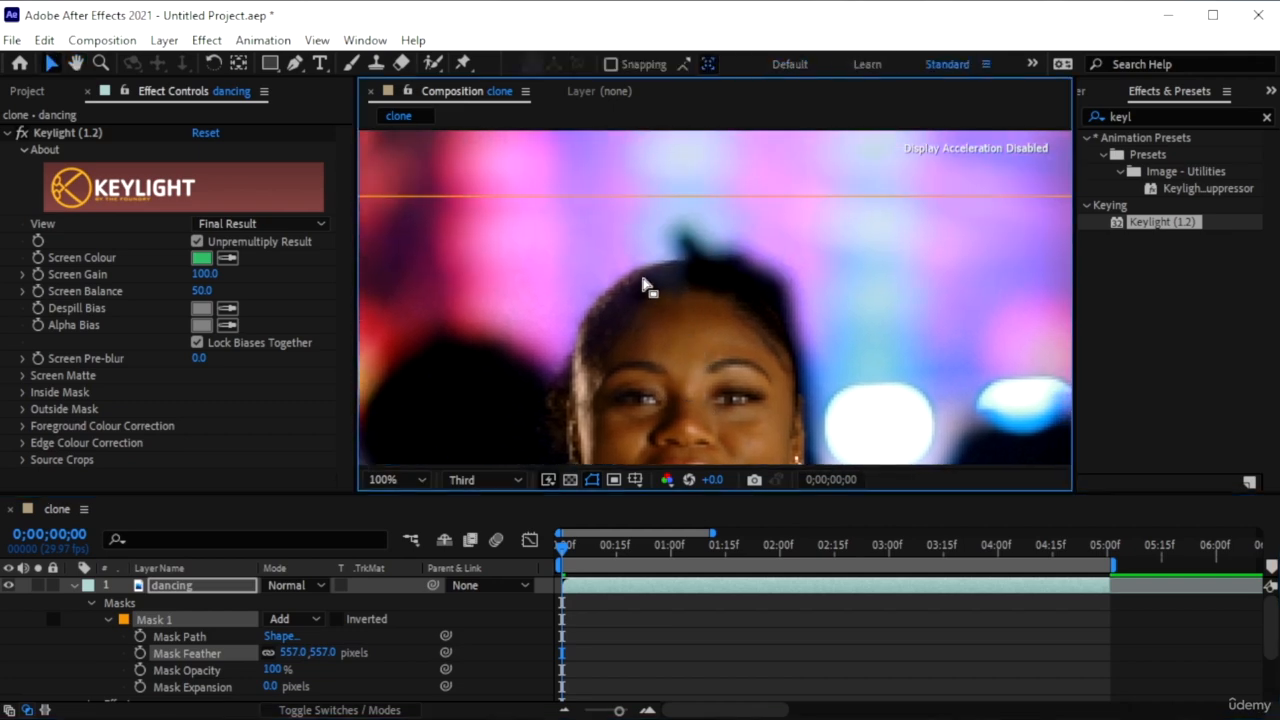
pyautogui.moveTo(290, 652)
pyautogui.mouseDown()
pyautogui.moveTo(200, 650)
pyautogui.moveTo(288, 652)
pyautogui.mouseUp()
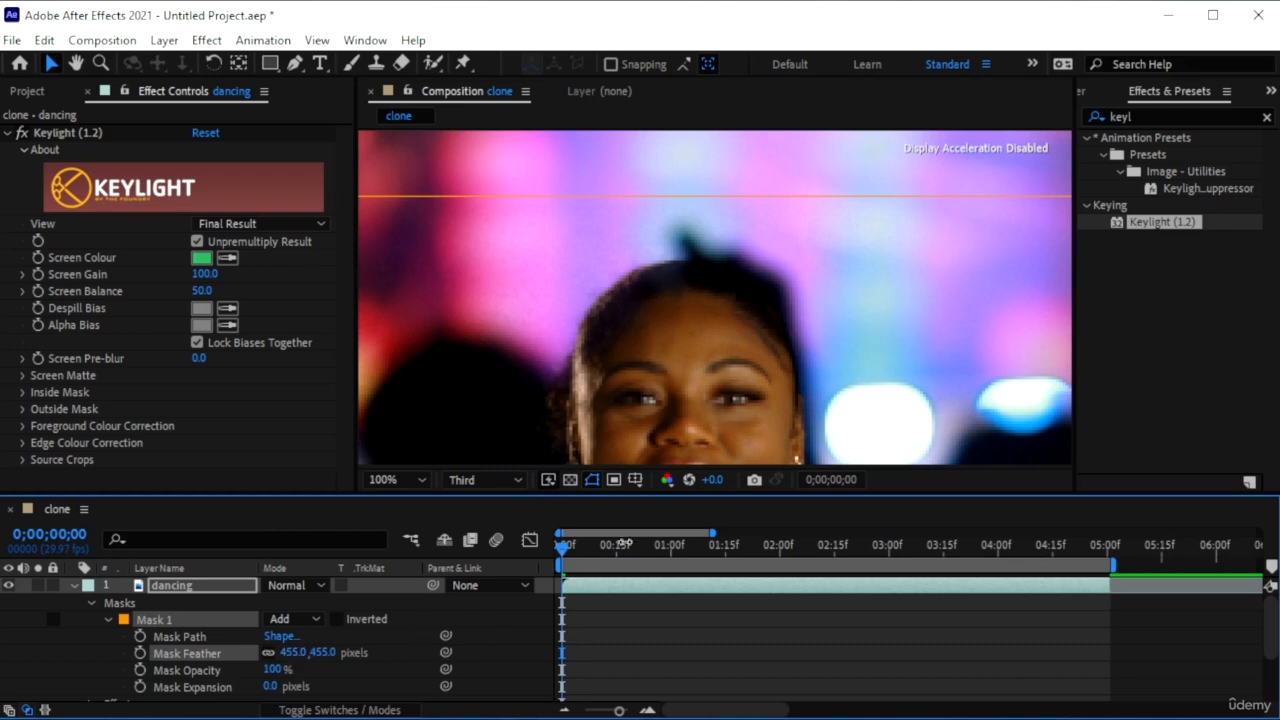
pyautogui.click(712, 300)
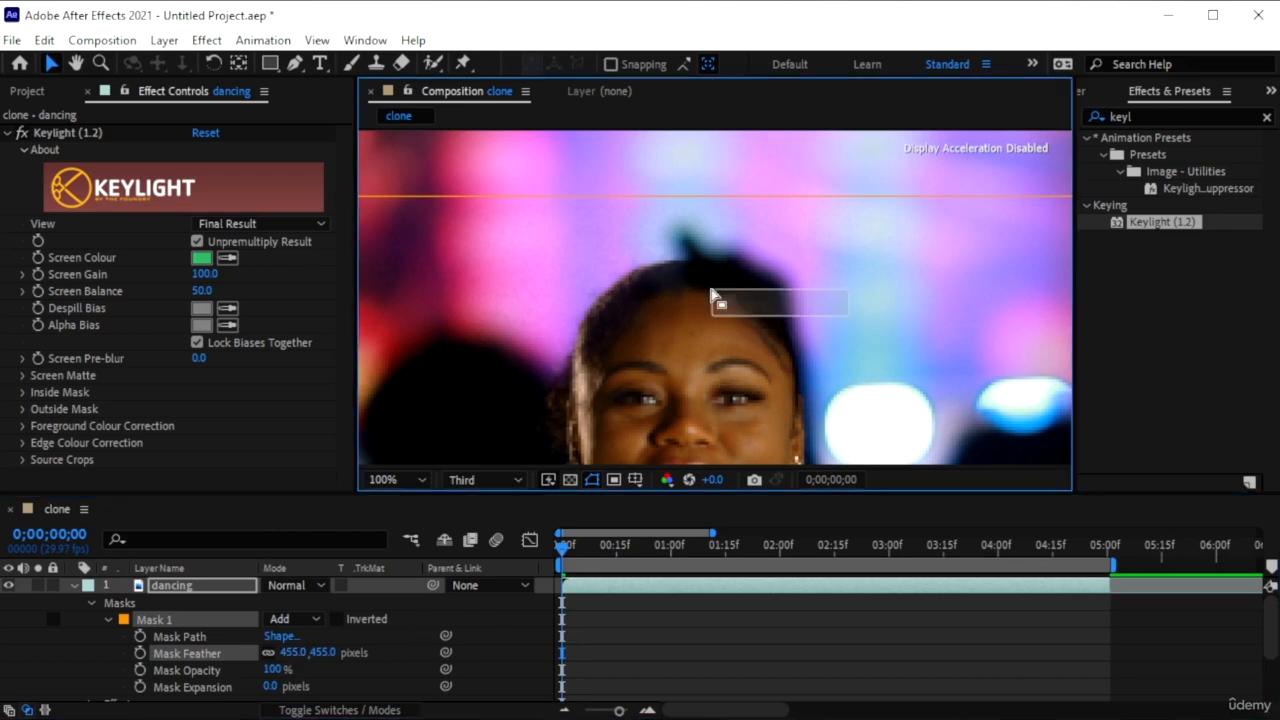
pyautogui.click(80, 592)
pyautogui.click(74, 587)
# - Hide the dancing layer, show the headphones layer, and set its Mask 1 feather to 607 pixels
pyautogui.click(148, 606)
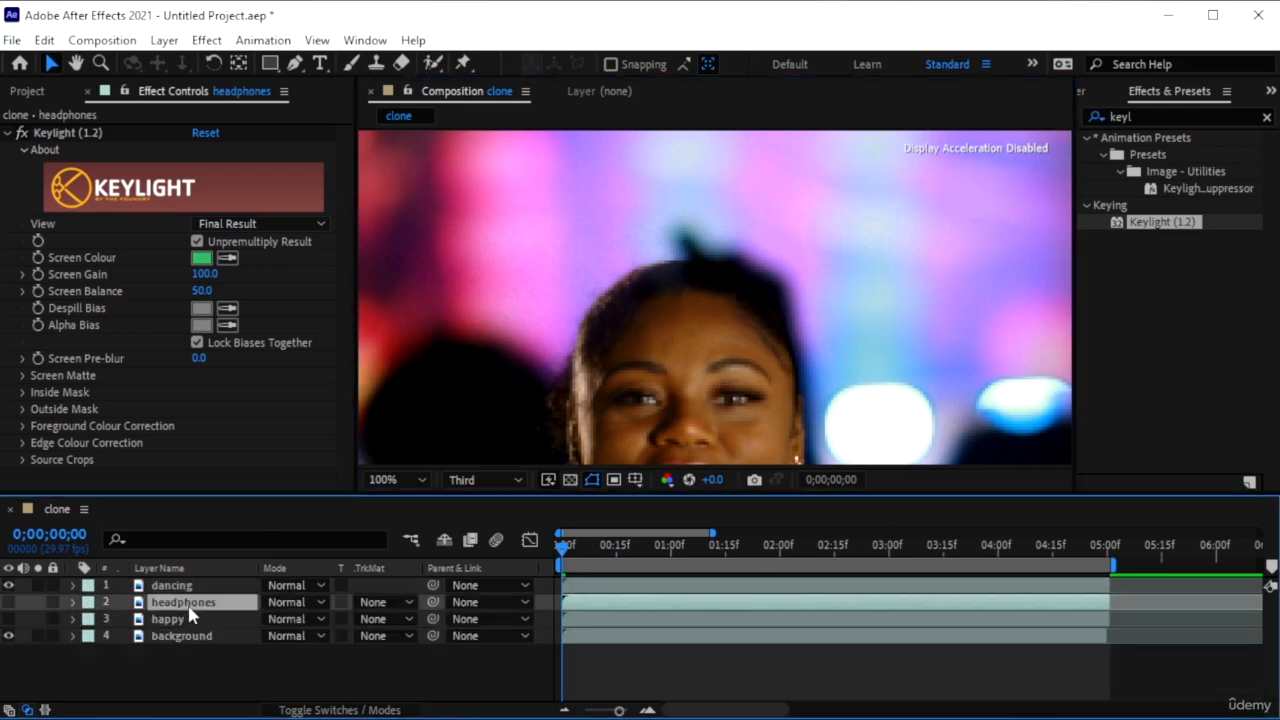
pyautogui.click(8, 585)
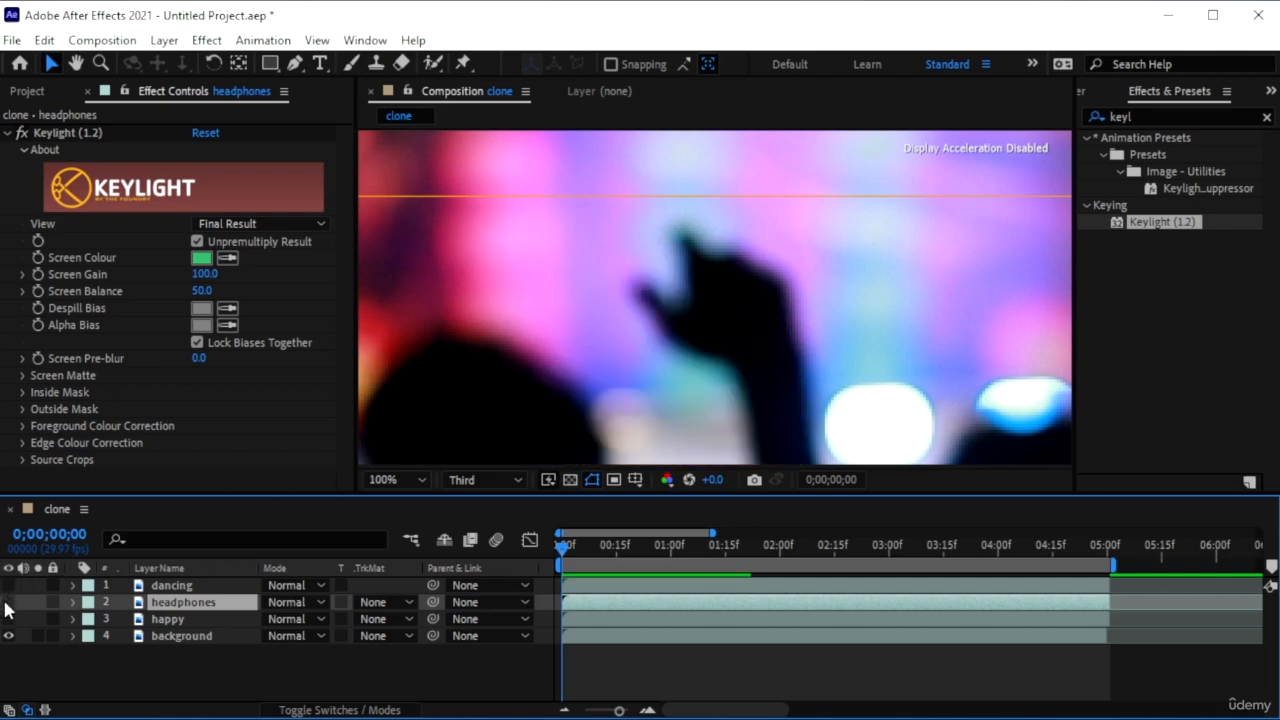
pyautogui.click(8, 602)
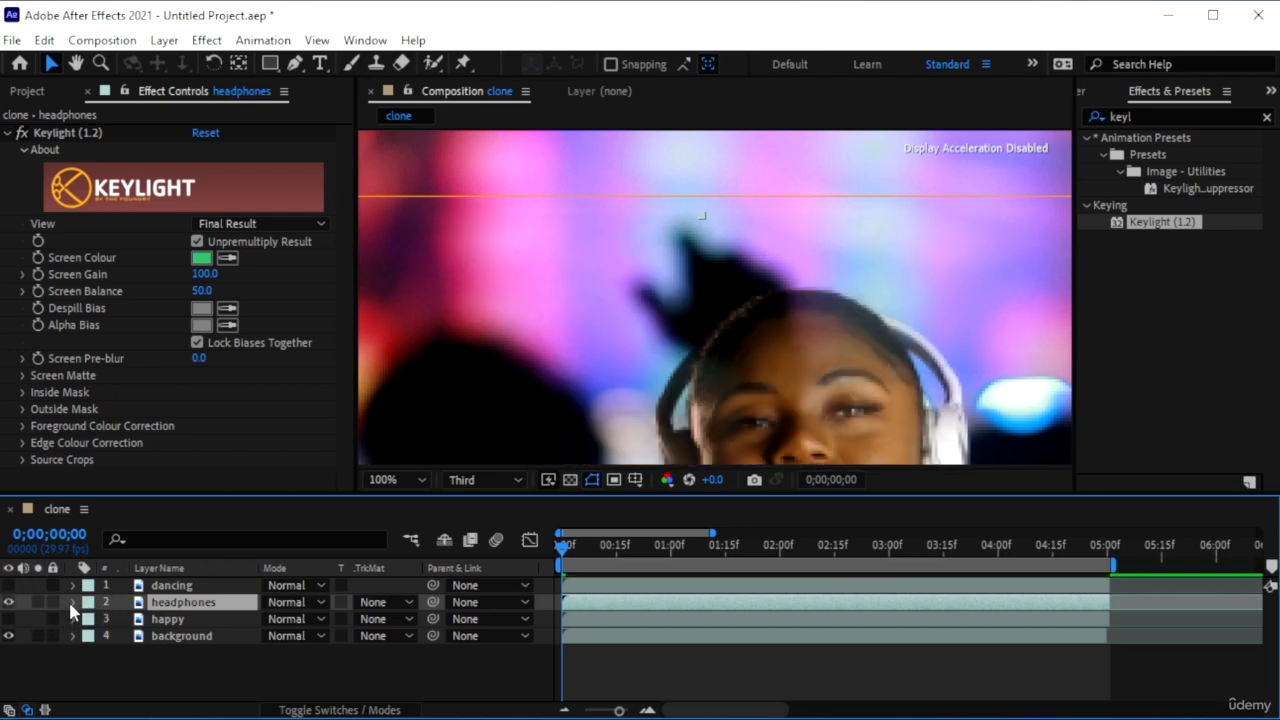
pyautogui.click(72, 602)
pyautogui.click(89, 620)
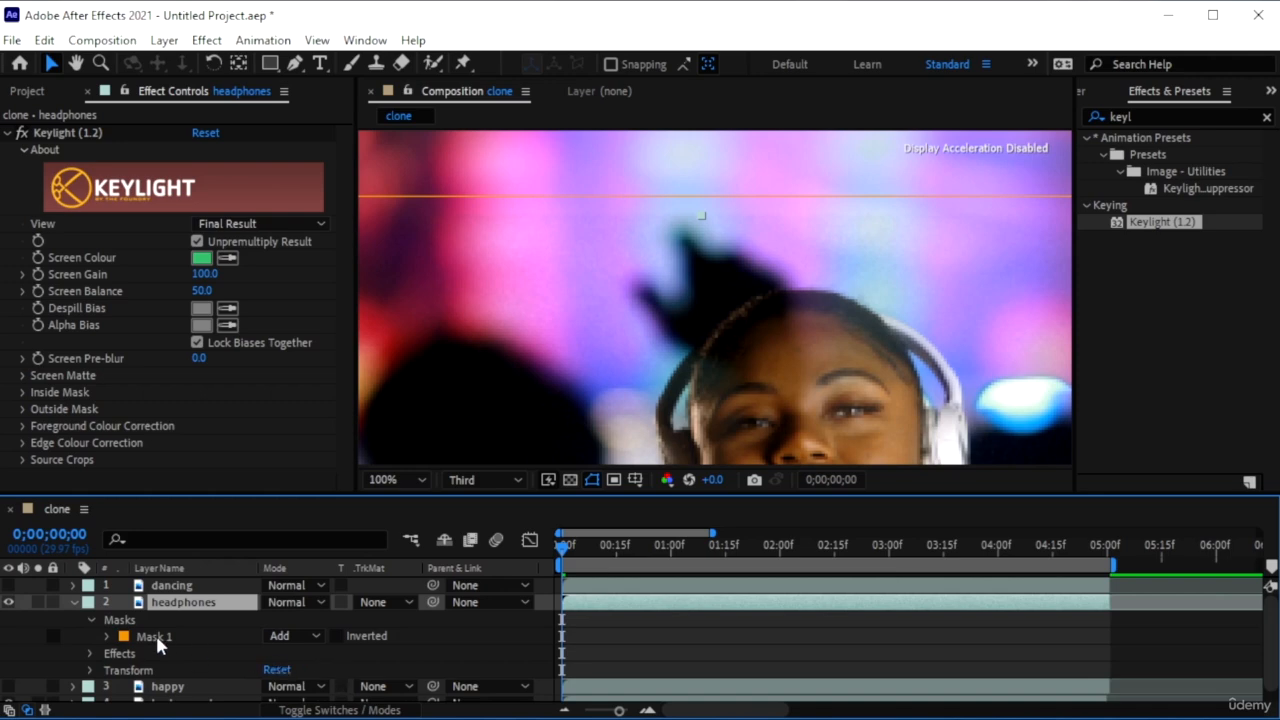
pyautogui.moveTo(308, 660); pyautogui.dragTo(130, 638)
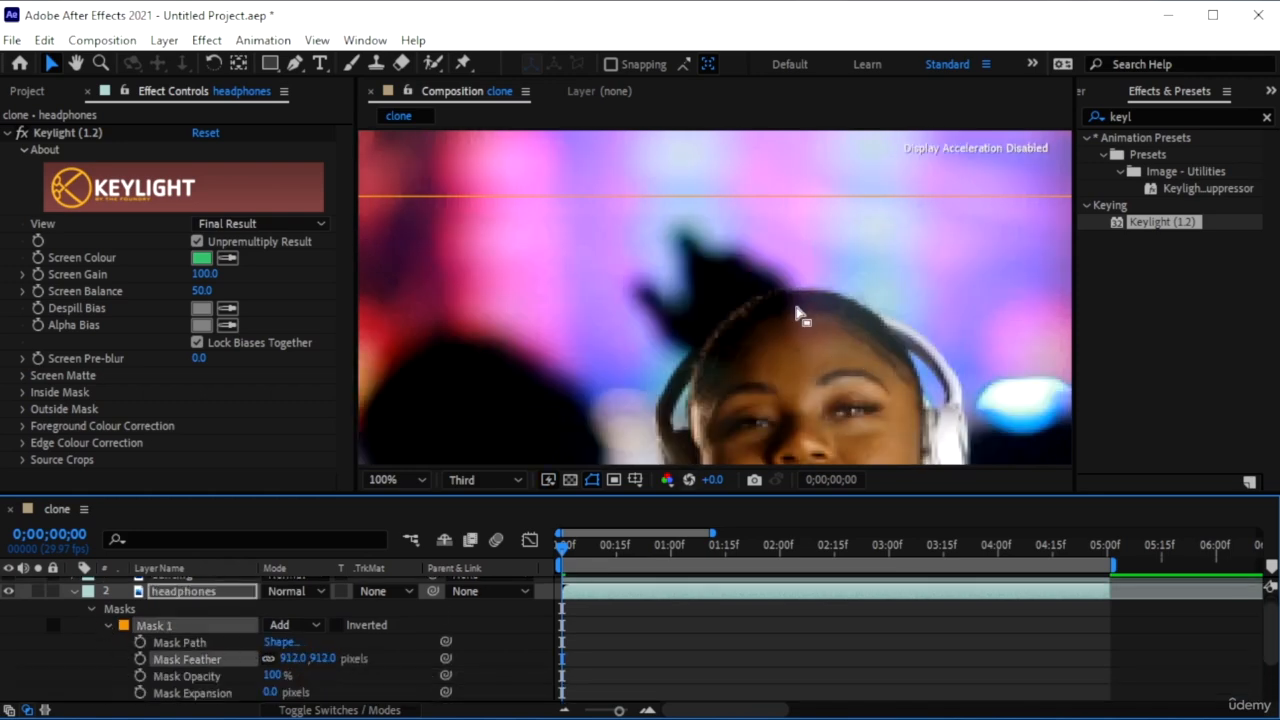
pyautogui.moveTo(295, 659); pyautogui.dragTo(150, 659)
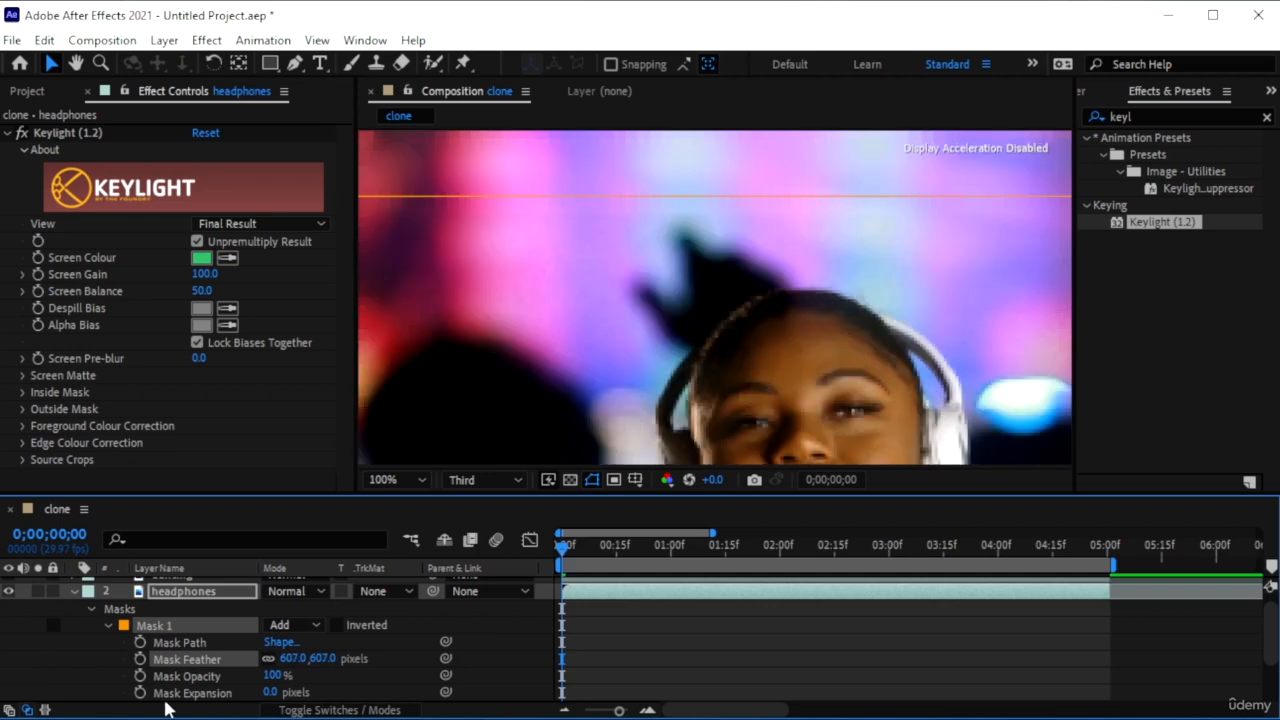
pyautogui.click(74, 591)
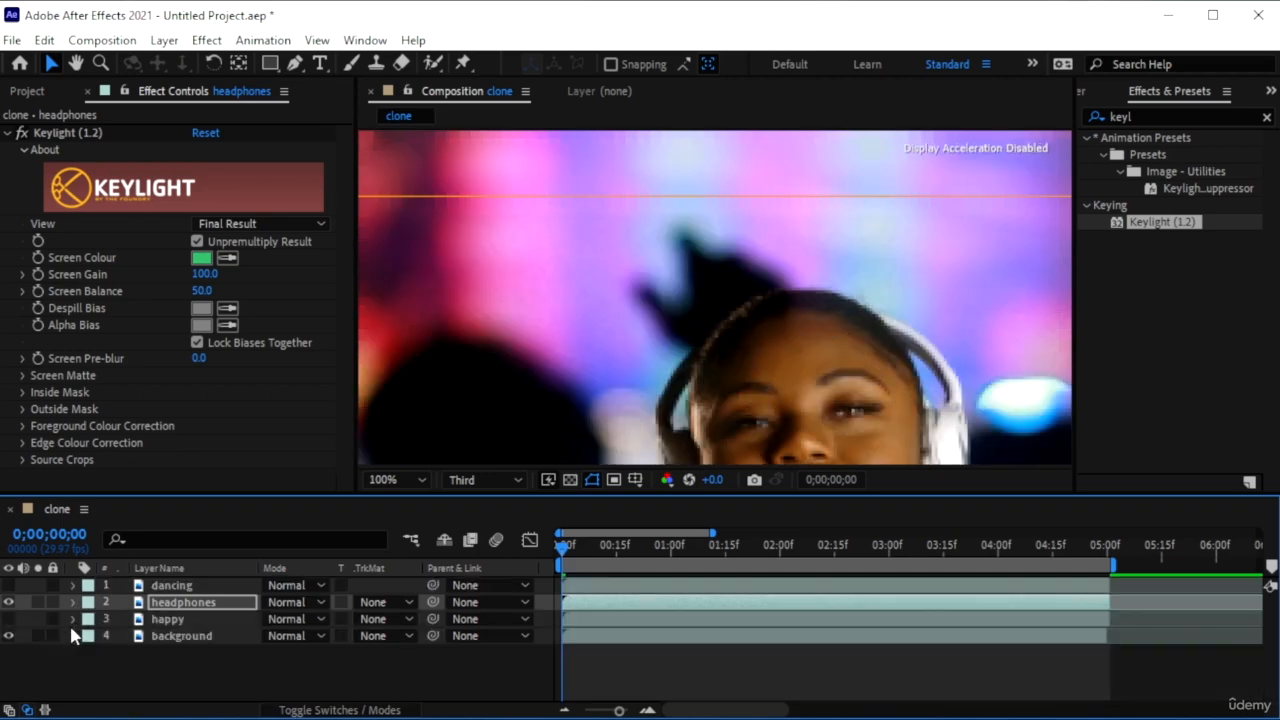
# - Hide the headphones layer, show the happy layer, and set its Mask 1 feather to 443 pixels
pyautogui.click(8, 602)
pyautogui.click(8, 619)
pyautogui.click(191, 620)
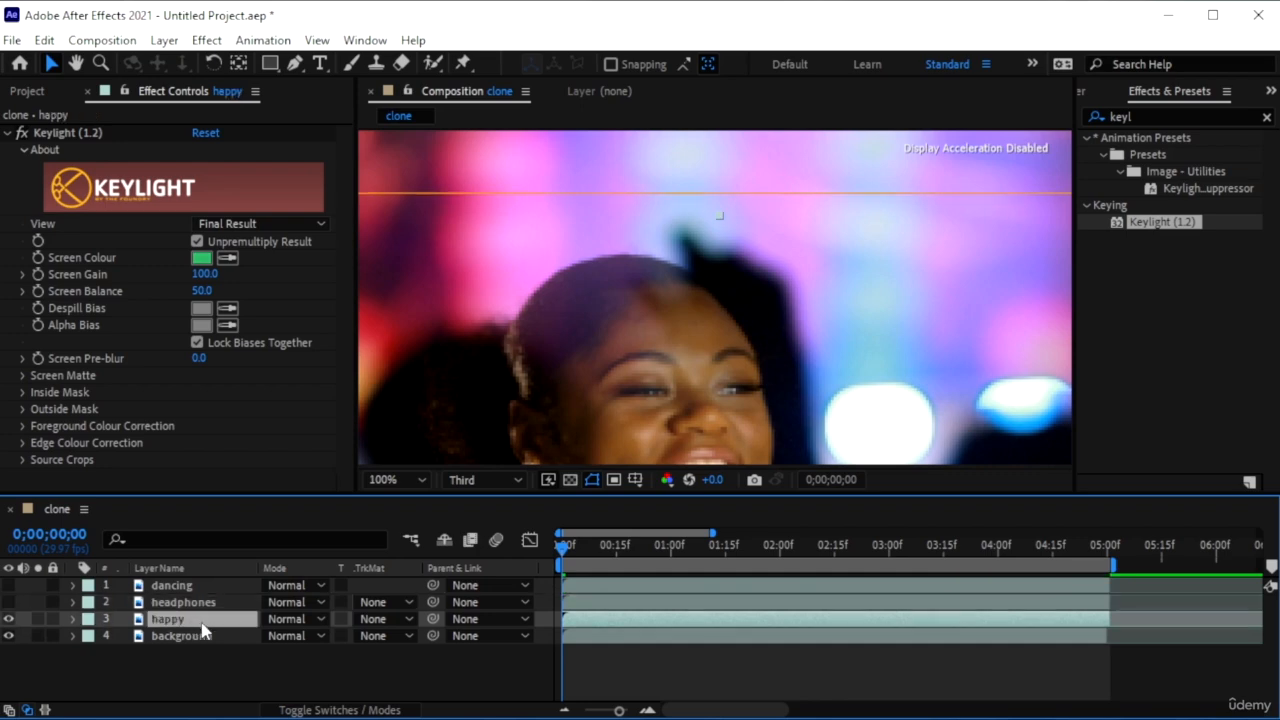
pyautogui.click(72, 619)
pyautogui.moveTo(307, 655); pyautogui.dragTo(4, 661)
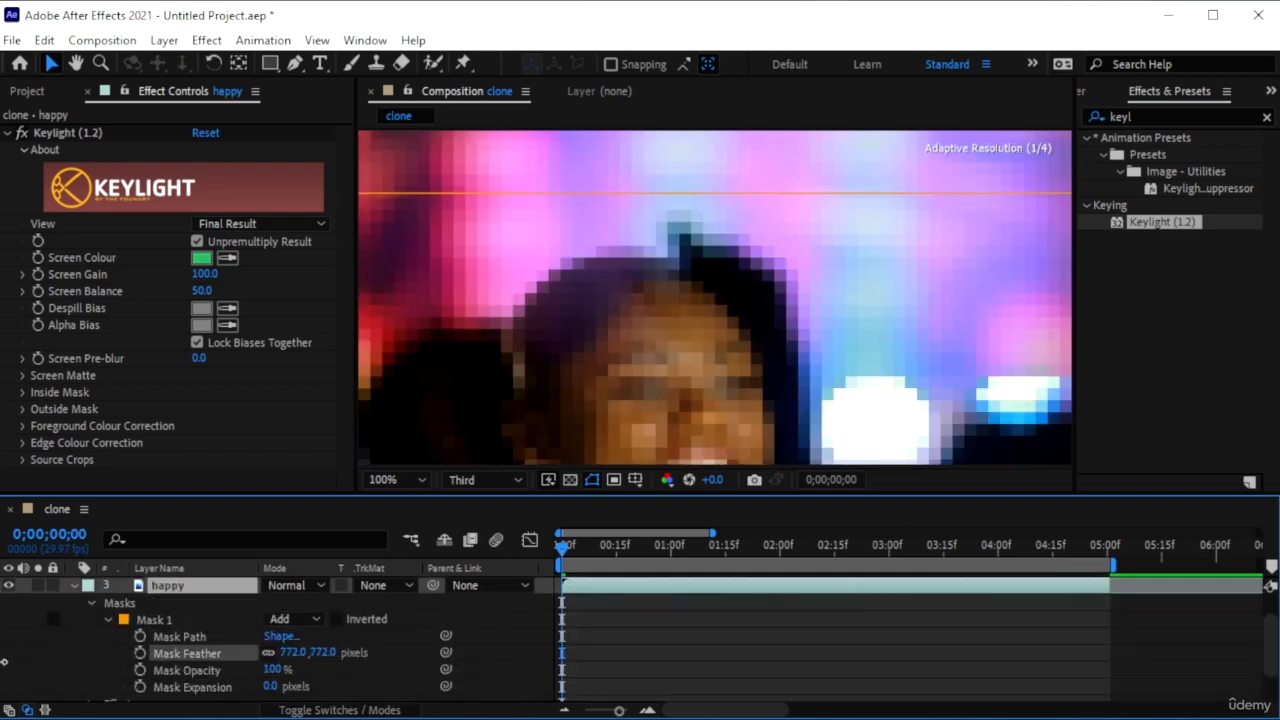
pyautogui.moveTo(316, 652); pyautogui.dragTo(16, 645)
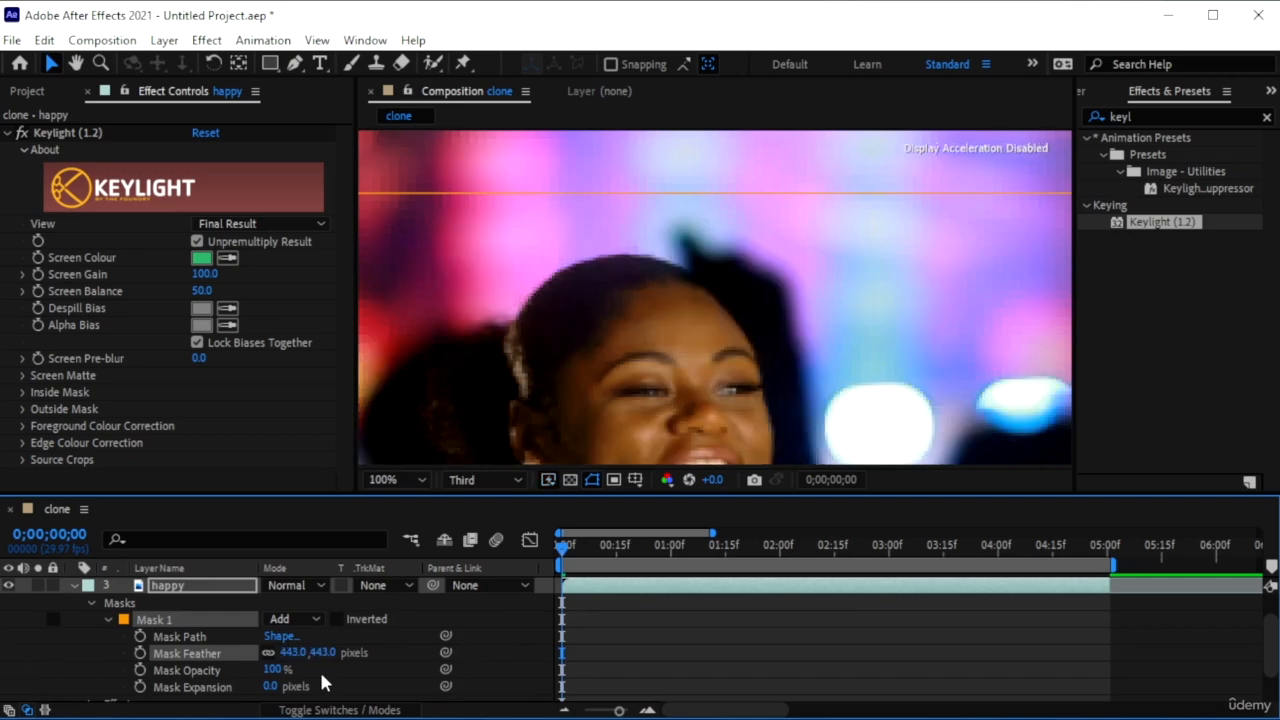
pyautogui.click(109, 619)
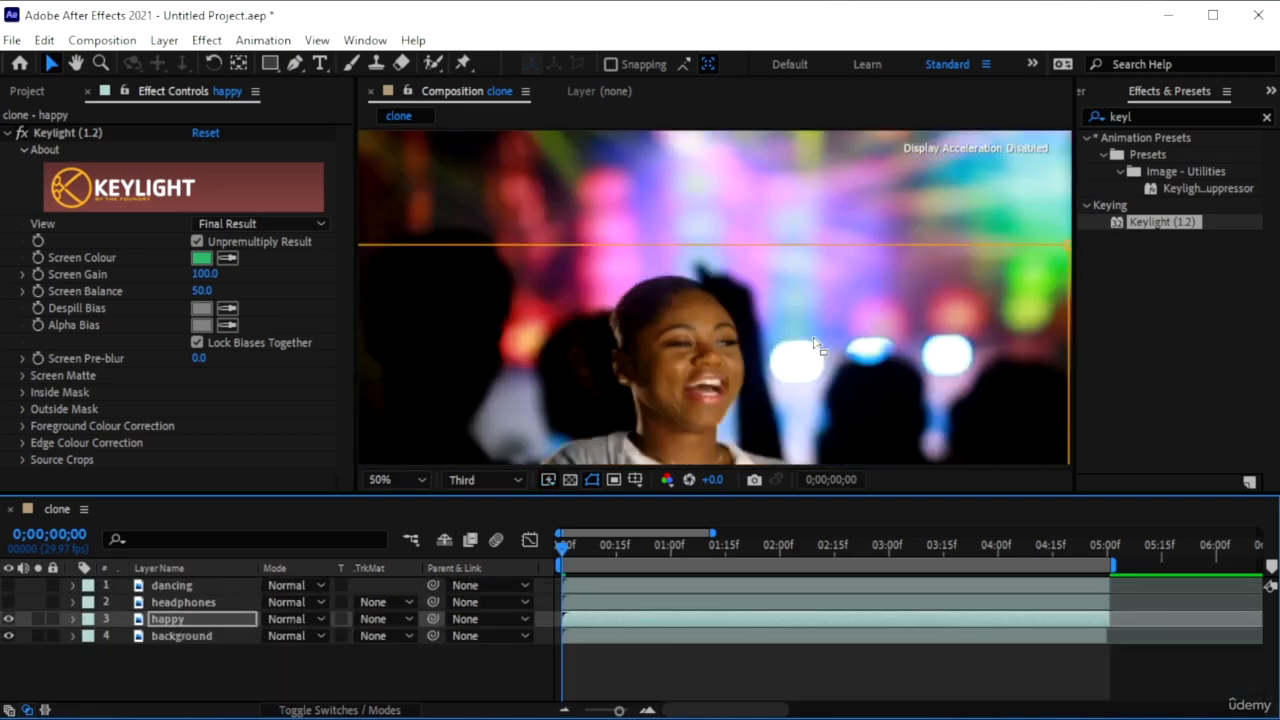
# - Examine the happy clone's keyed edges and hair against the concert background, both close up and in the full frame
pyautogui.press(',')
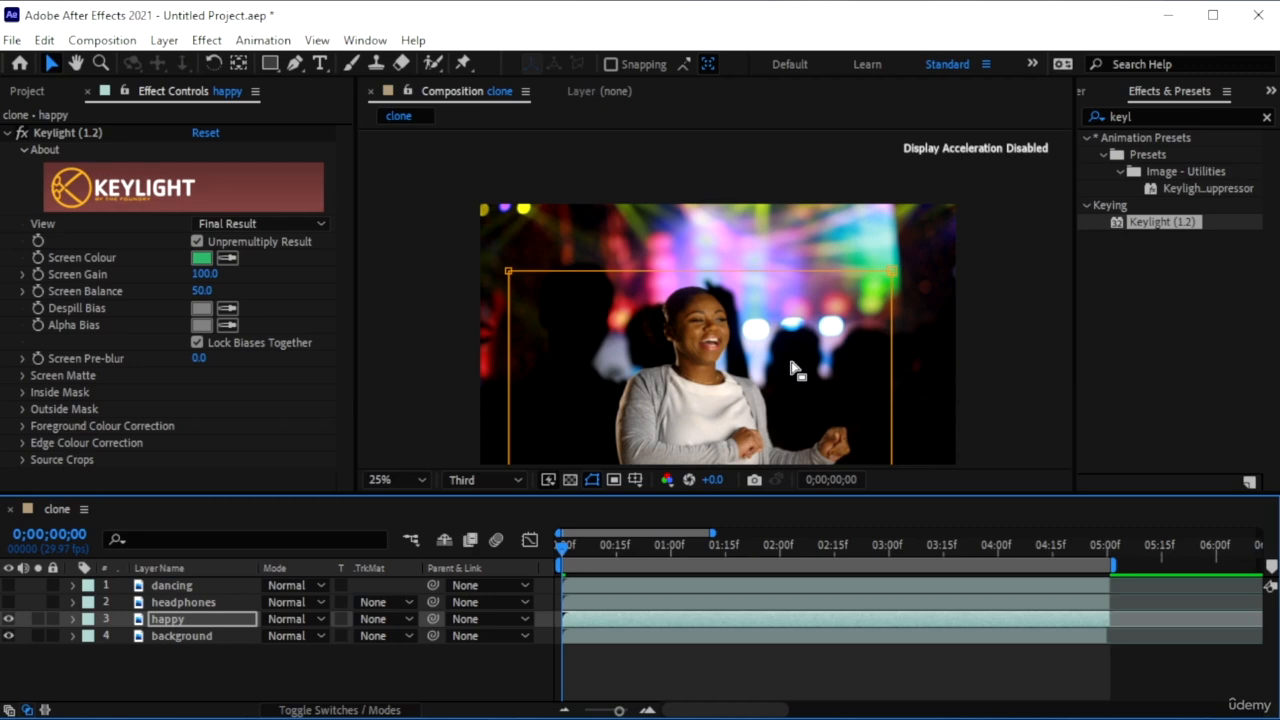
pyautogui.click(921, 330)
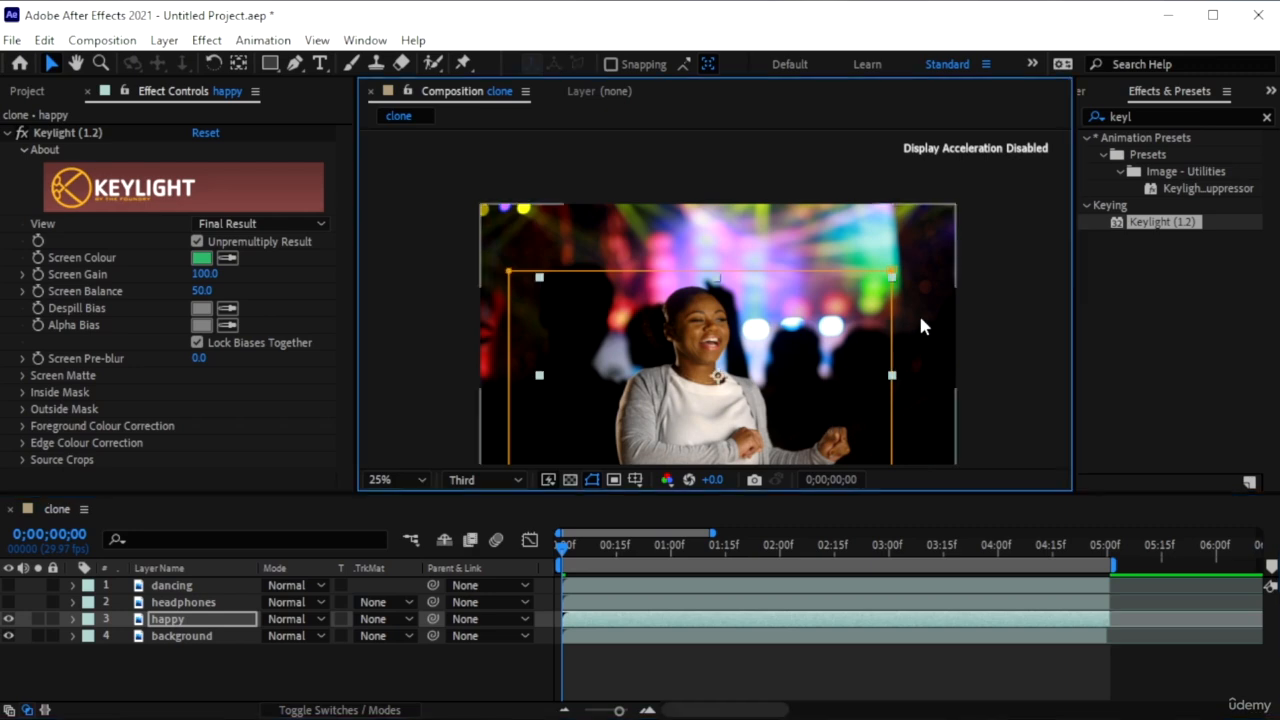
pyautogui.press('.')
pyautogui.press('h')
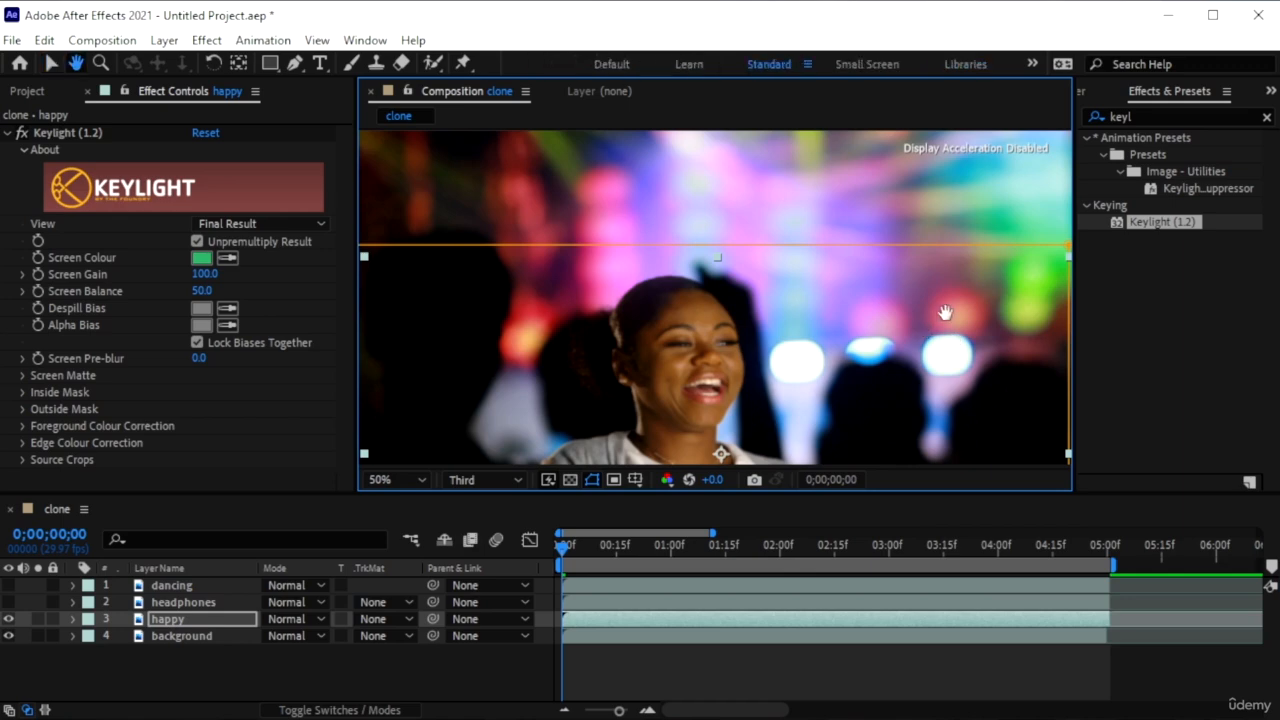
pyautogui.moveTo(765, 322); pyautogui.dragTo(531, 325)
pyautogui.press('.')
pyautogui.moveTo(874, 337); pyautogui.dragTo(800, 411)
pyautogui.click(794, 666)
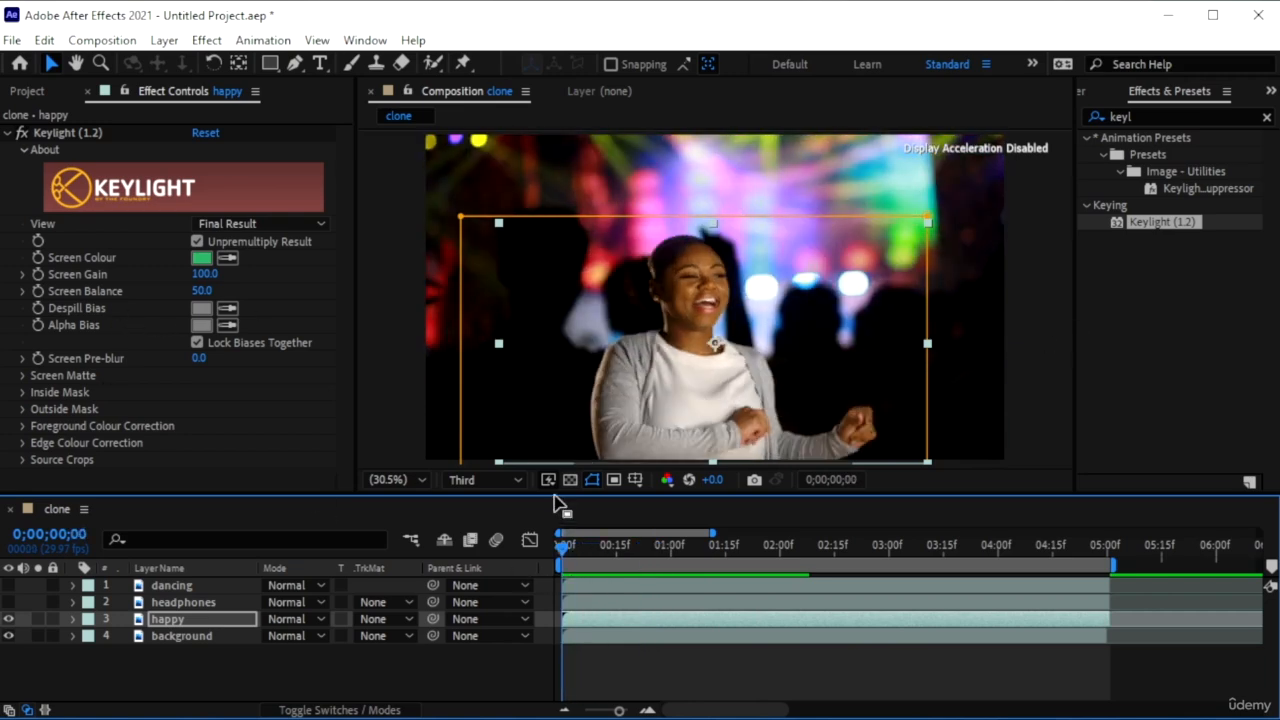
# - Expand the Screen Matte settings of the happy layer's Keylight effect and preview the clip for missing areas in the hair
pyautogui.click(22, 375)
pyautogui.scroll(-1, 20, 374)
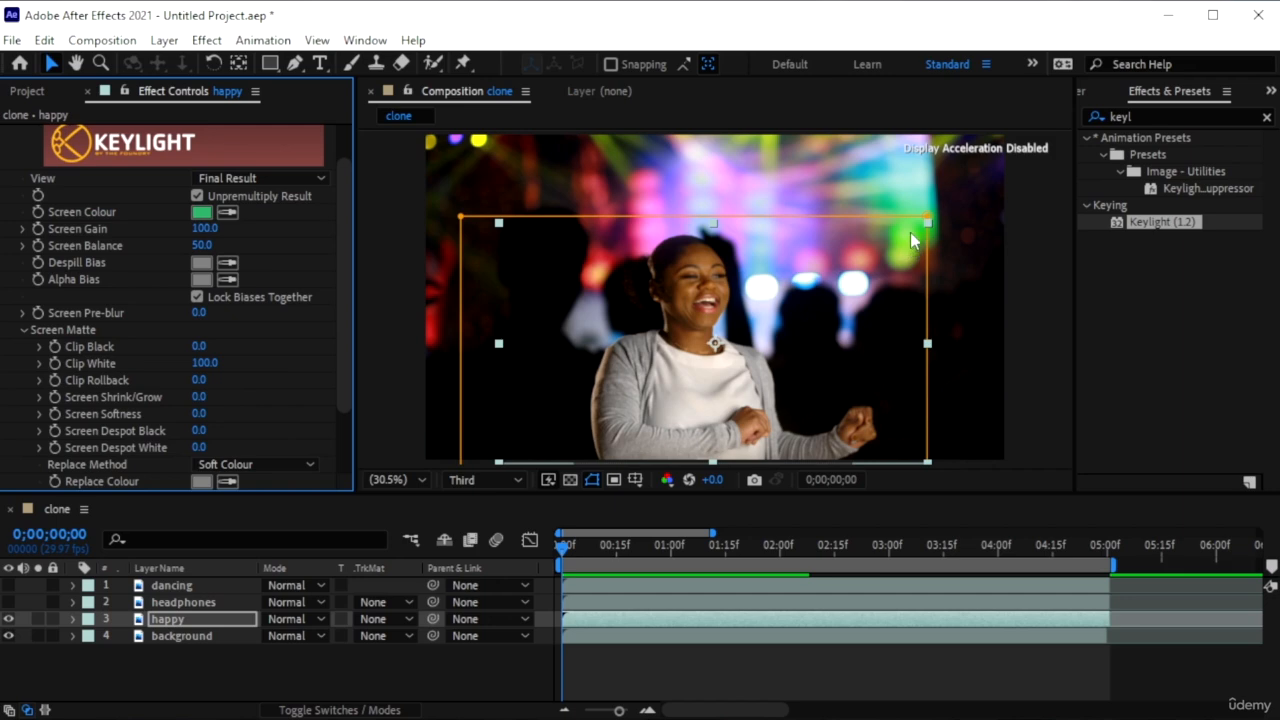
pyautogui.click(569, 548)
pyautogui.press('space')
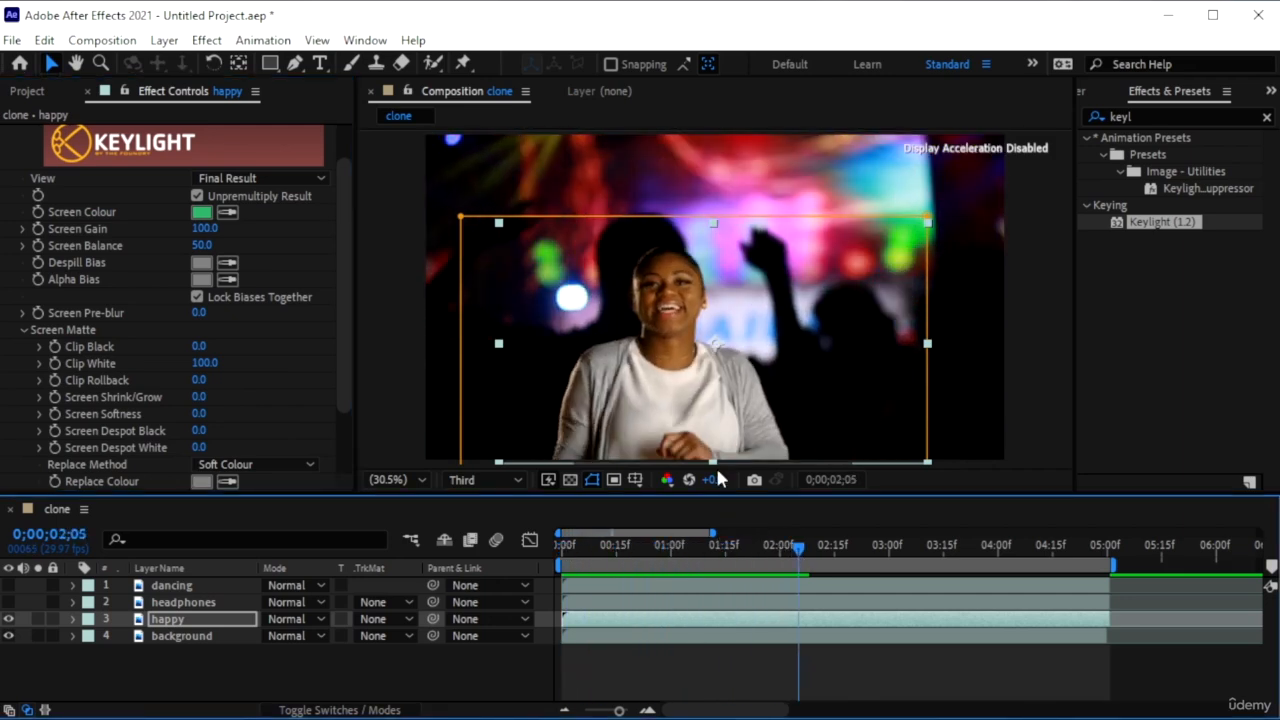
pyautogui.moveTo(806, 553); pyautogui.dragTo(906, 590)
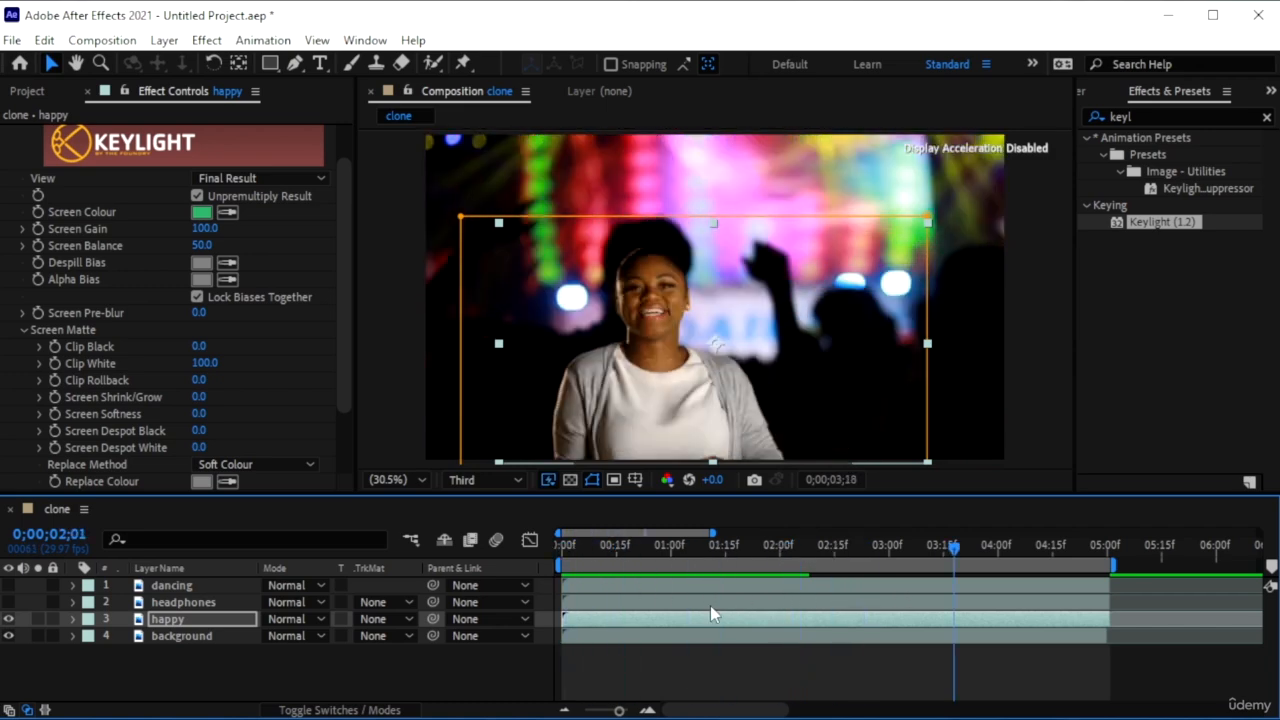
pyautogui.press('space')
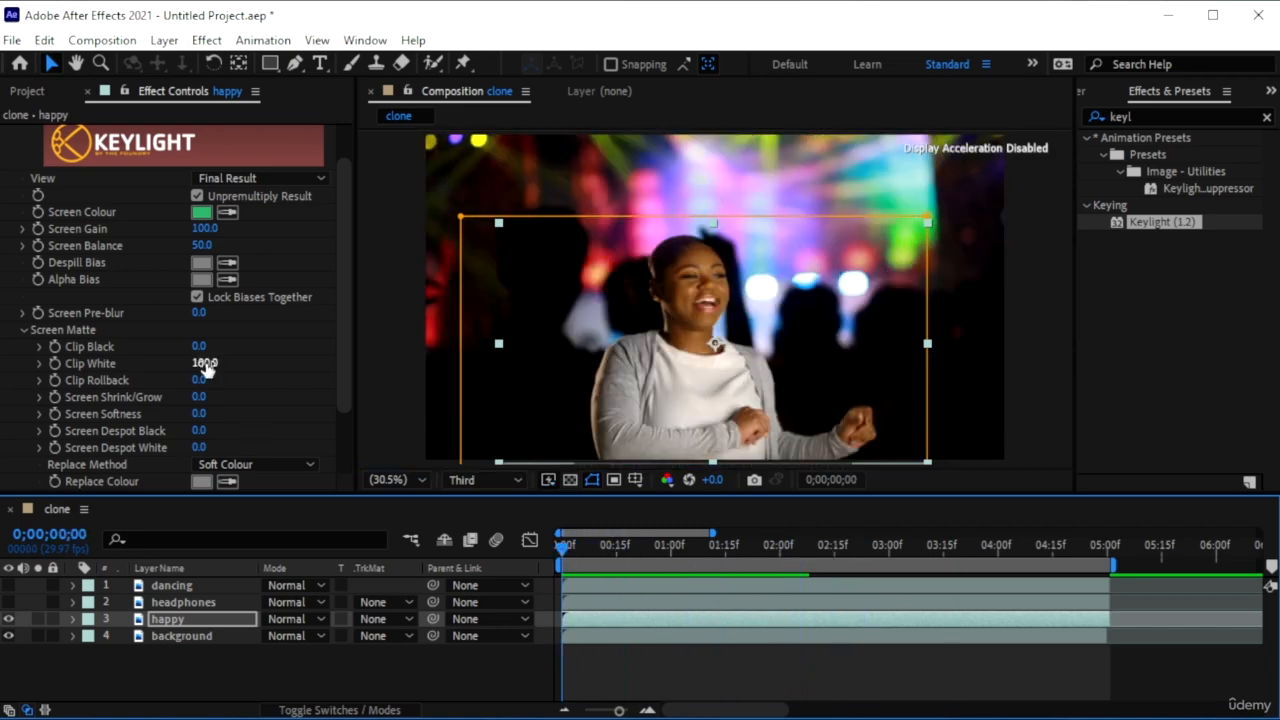
# - Try a Clip White of 61 in the happy layer's Keylight Screen Matte and preview the key
pyautogui.moveTo(199, 346); pyautogui.dragTo(177, 369)
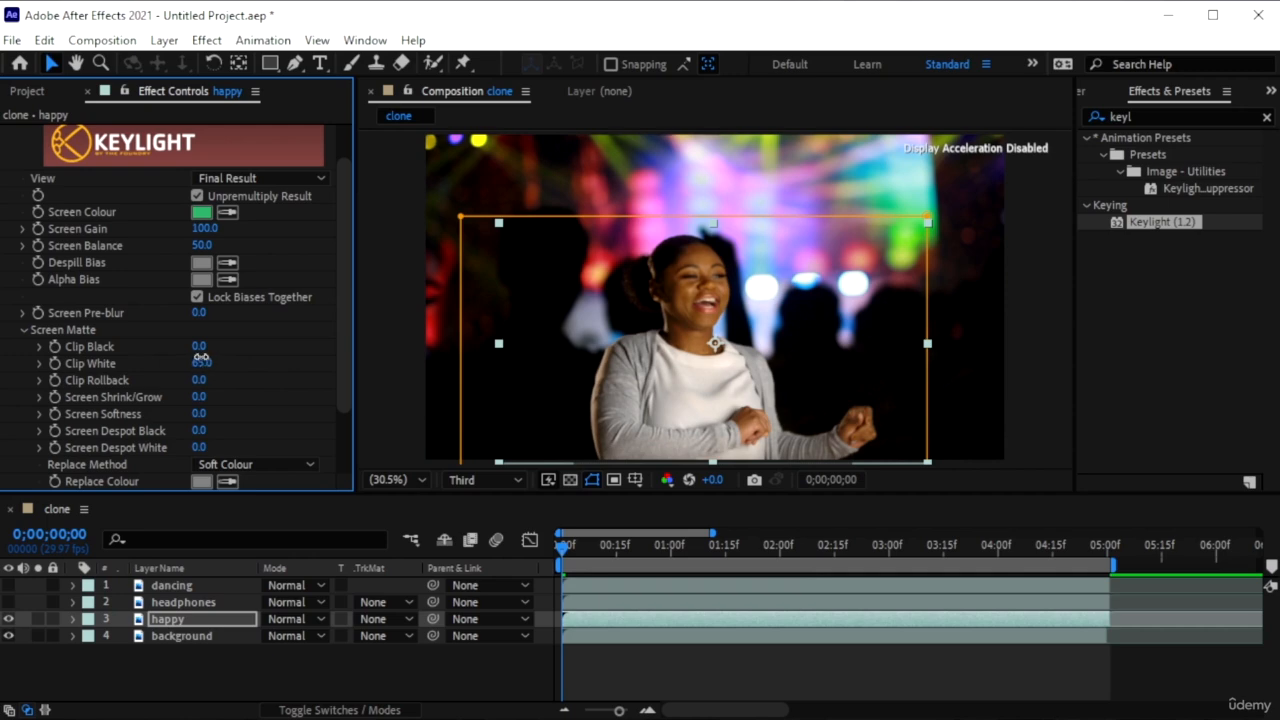
pyautogui.moveTo(201, 362); pyautogui.dragTo(204, 362)
pyautogui.press('space')
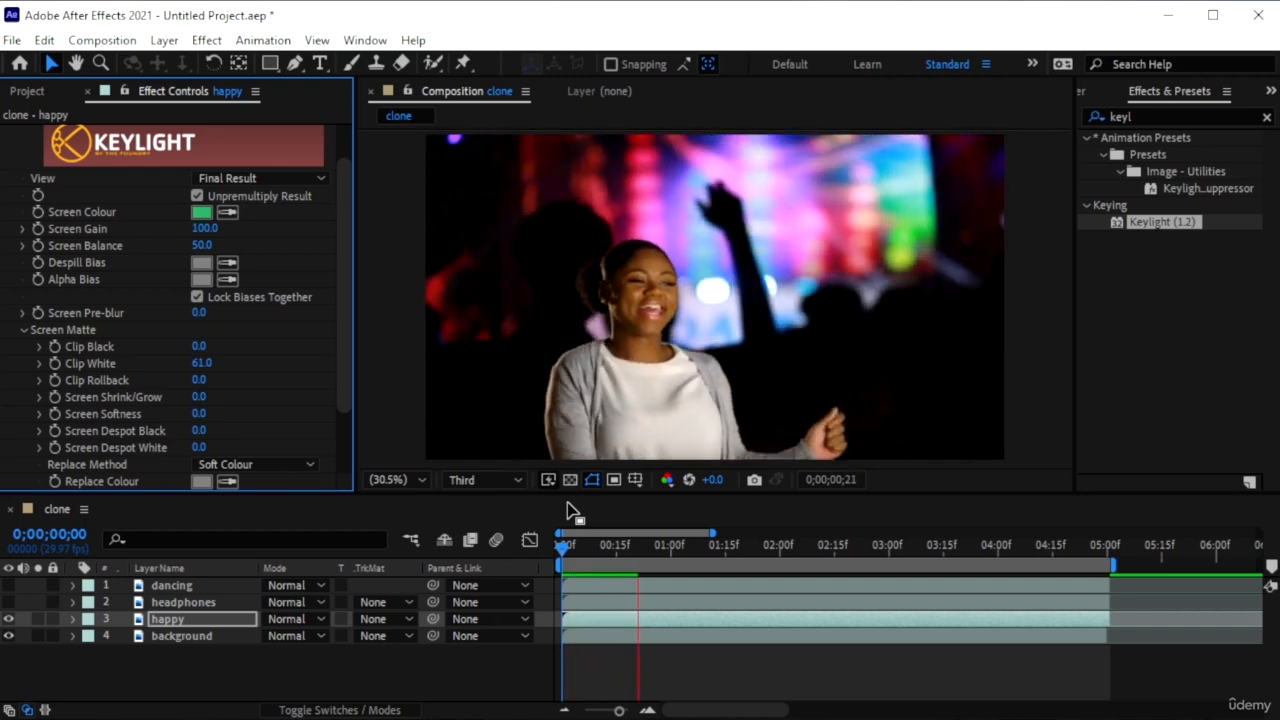
pyautogui.press('space')
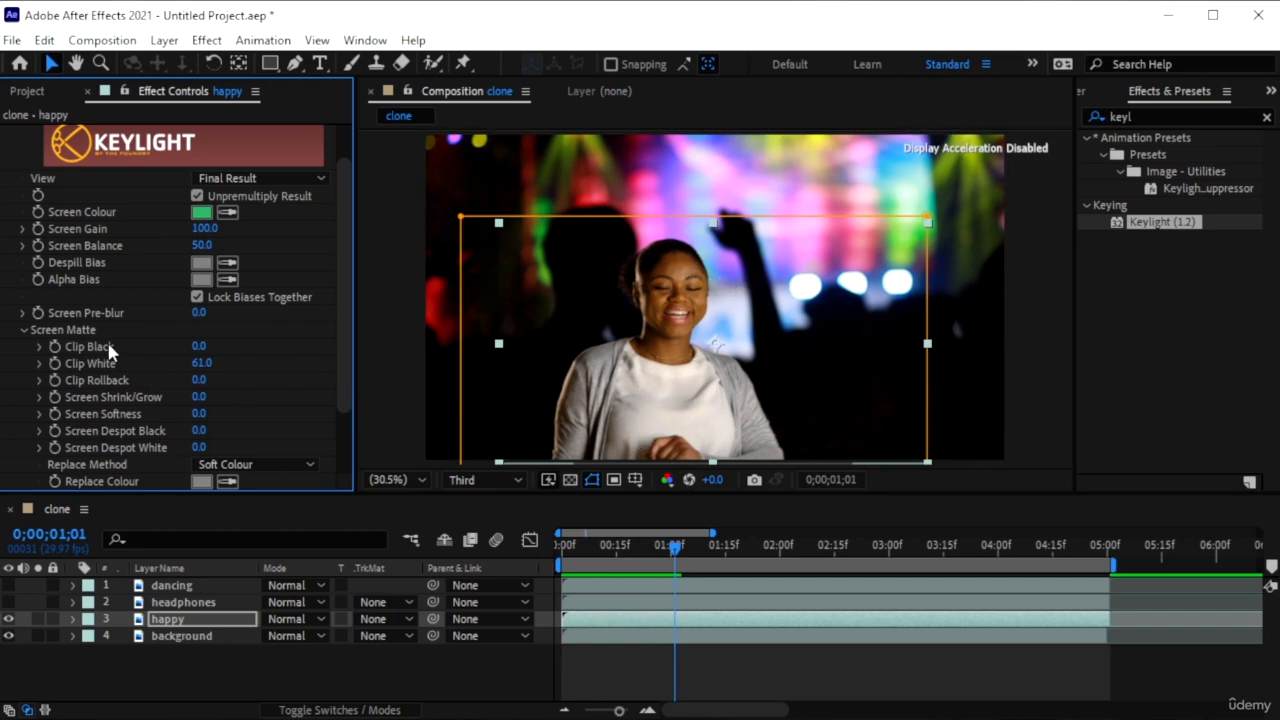
# - Try a Clip White as low as 22 on the happy layer's Keylight, and settle on 60
pyautogui.moveTo(199, 346); pyautogui.dragTo(14, 368)
pyautogui.moveTo(200, 363)
pyautogui.mouseDown()
pyautogui.moveTo(105, 373)
pyautogui.moveTo(200, 364)
pyautogui.mouseUp()
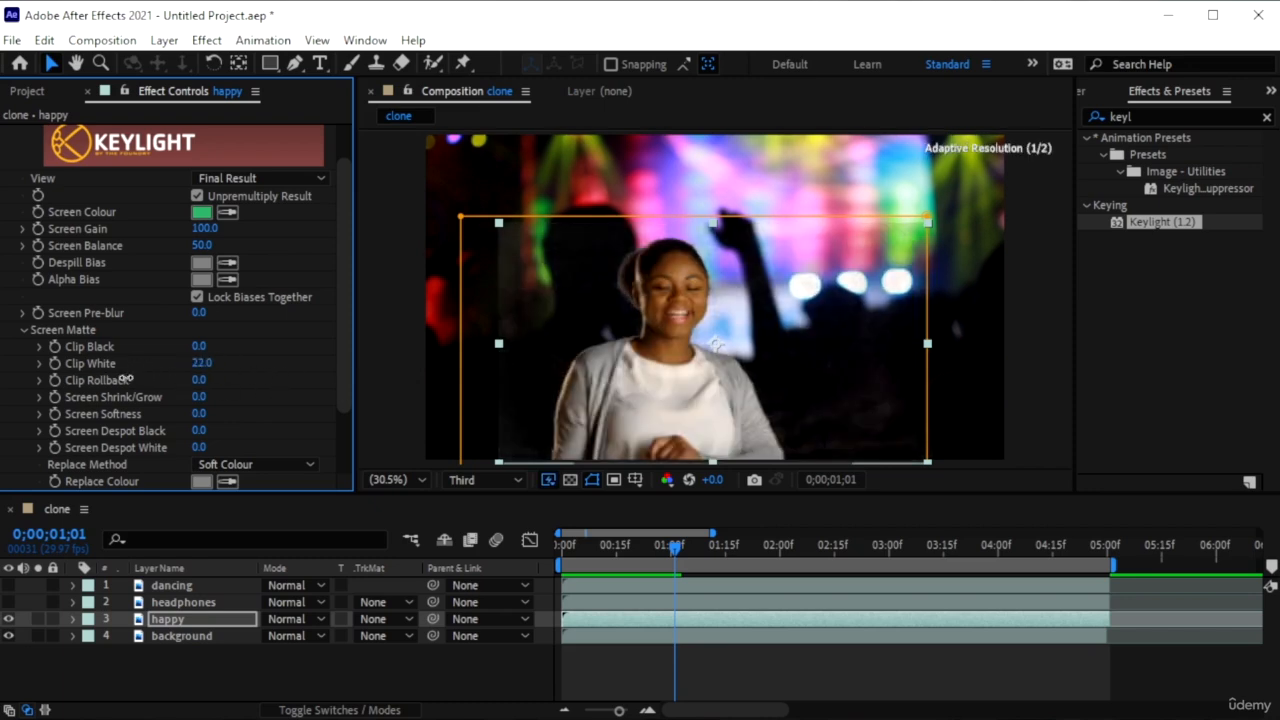
pyautogui.click(203, 364)
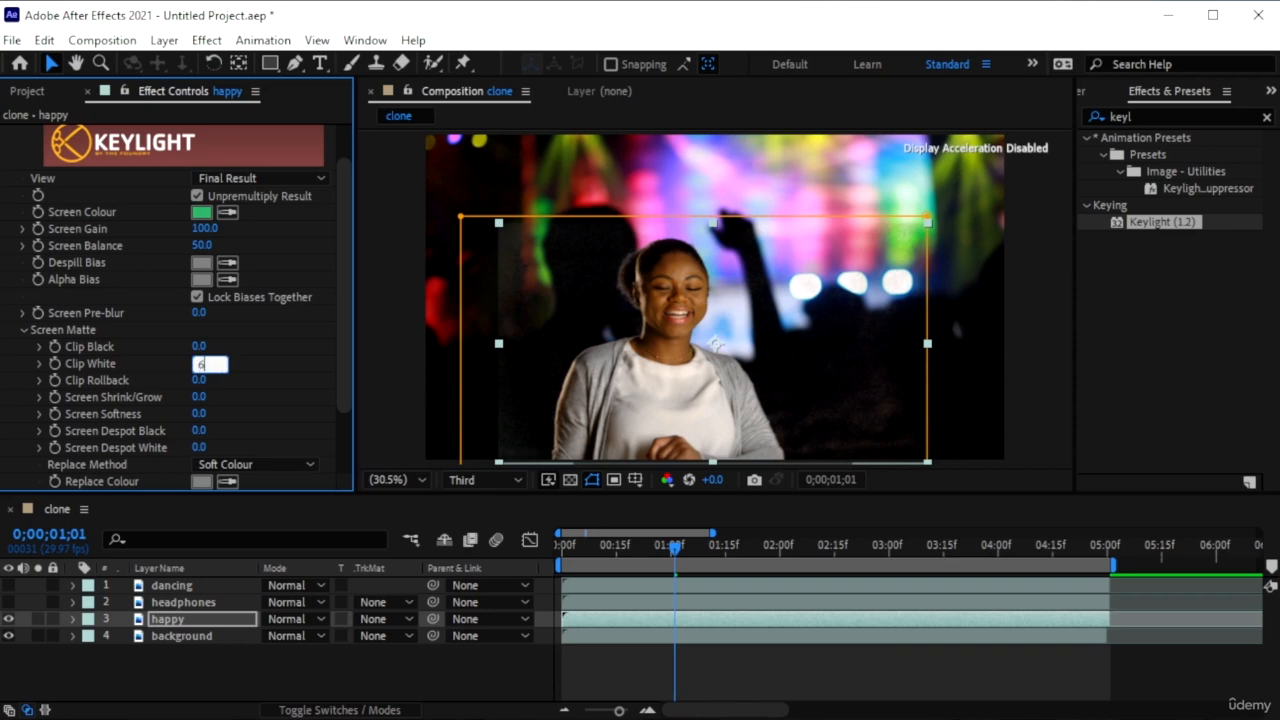
pyautogui.write('60')
pyautogui.press('Return')
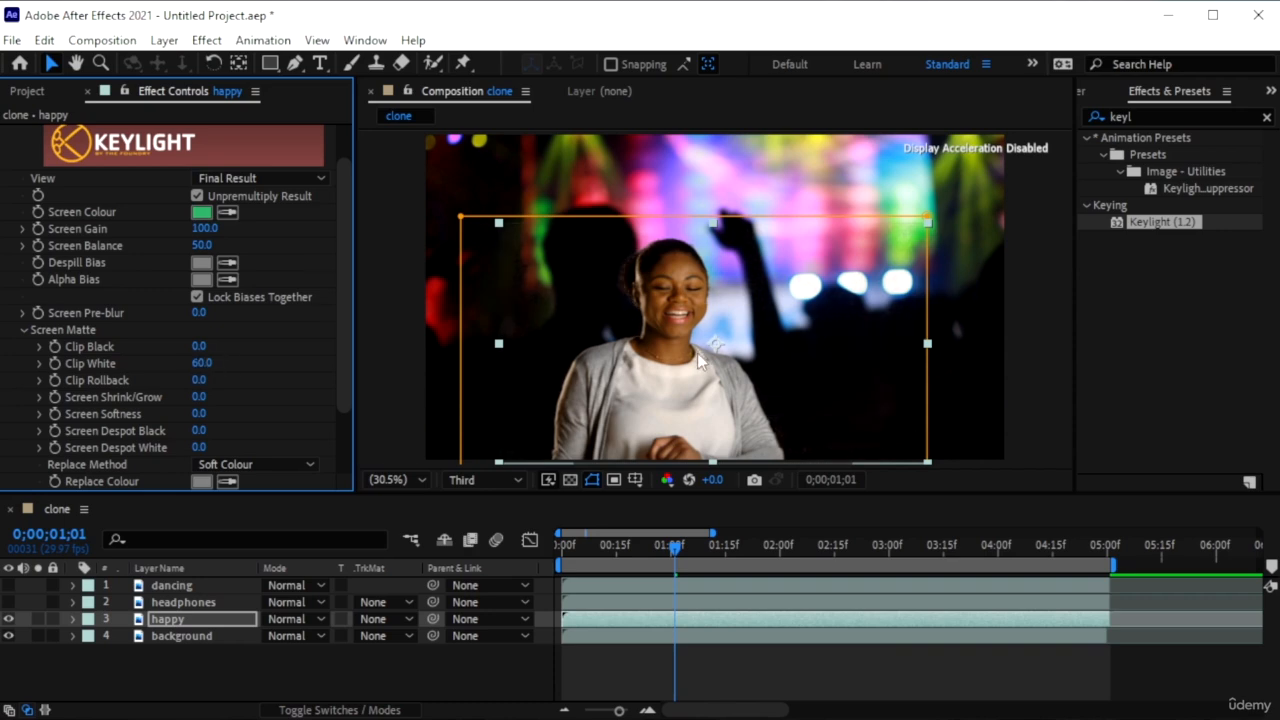
# - Set Clip White to 60 in the Screen Matte settings of the headphones layer's Keylight effect
pyautogui.click(188, 605)
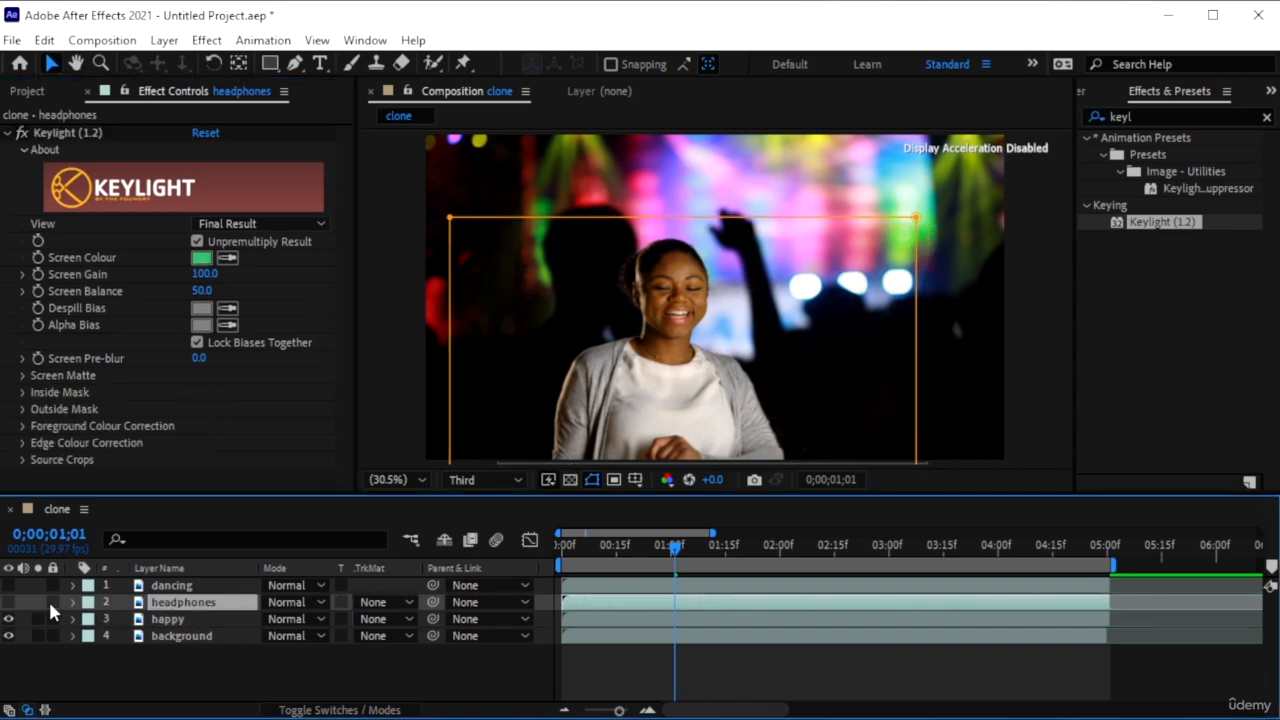
pyautogui.click(22, 376)
pyautogui.scroll(-1, 270, 417)
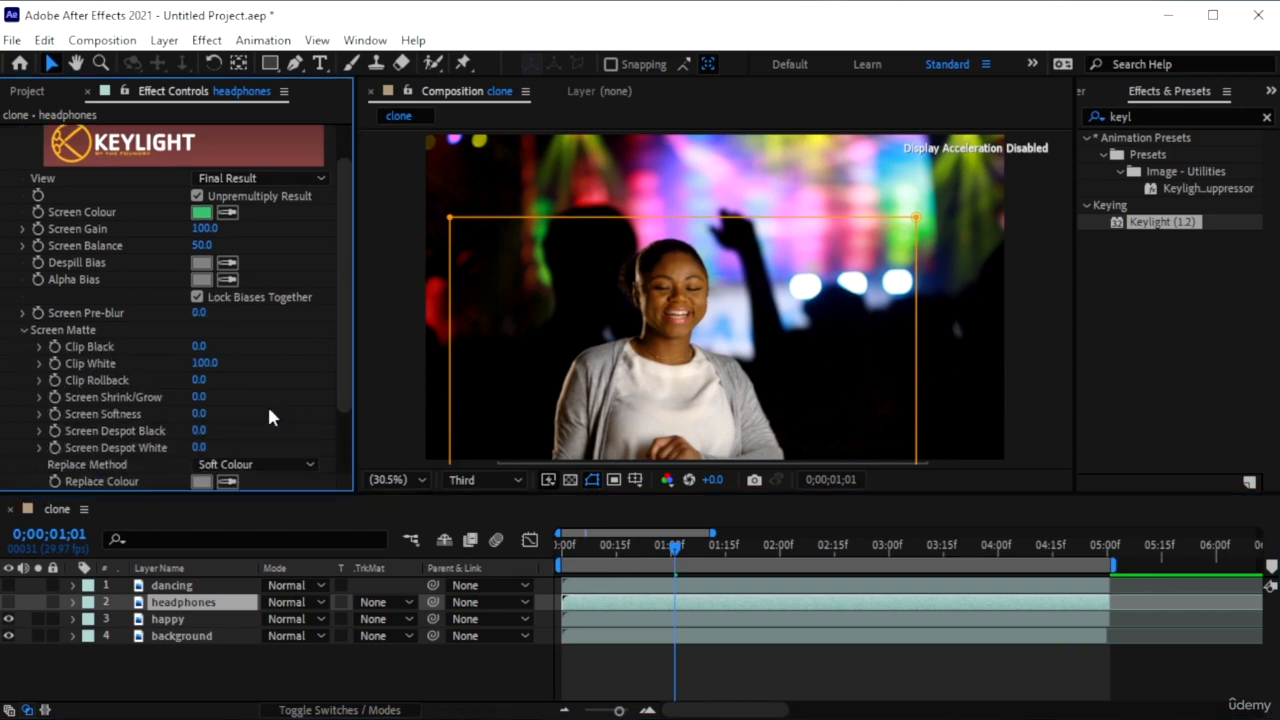
pyautogui.click(204, 363)
pyautogui.write('60')
pyautogui.press('Return')
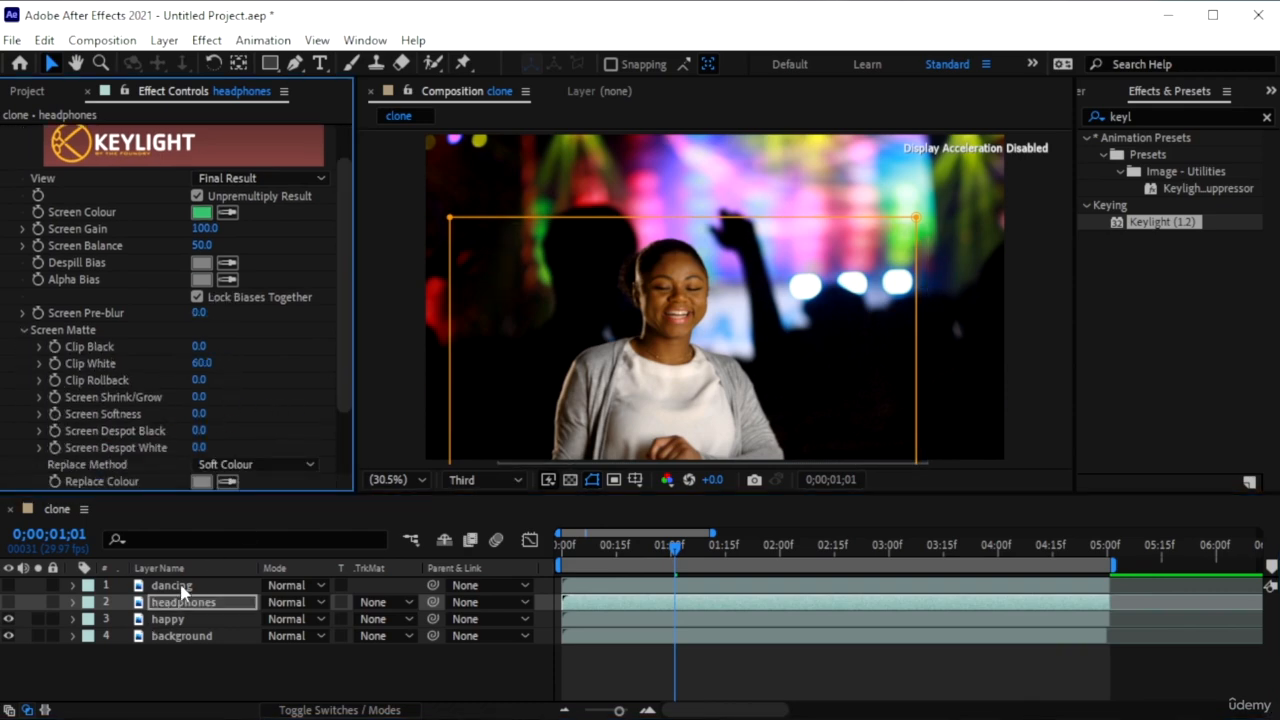
# - Set Clip White to 60 in the dancing layer's Keylight Screen Matte, and make the headphones and dancing layers visible
pyautogui.click(175, 586)
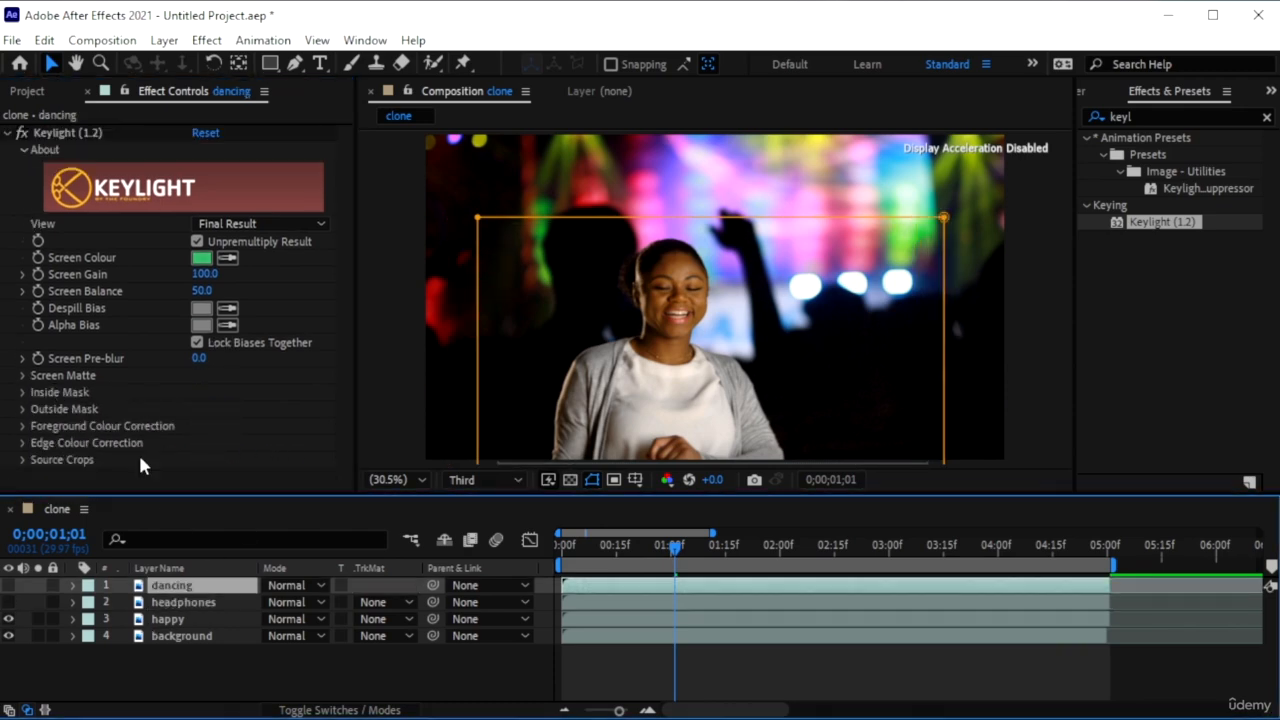
pyautogui.click(22, 376)
pyautogui.scroll(-1, 243, 420)
pyautogui.click(204, 363)
pyautogui.write('6')
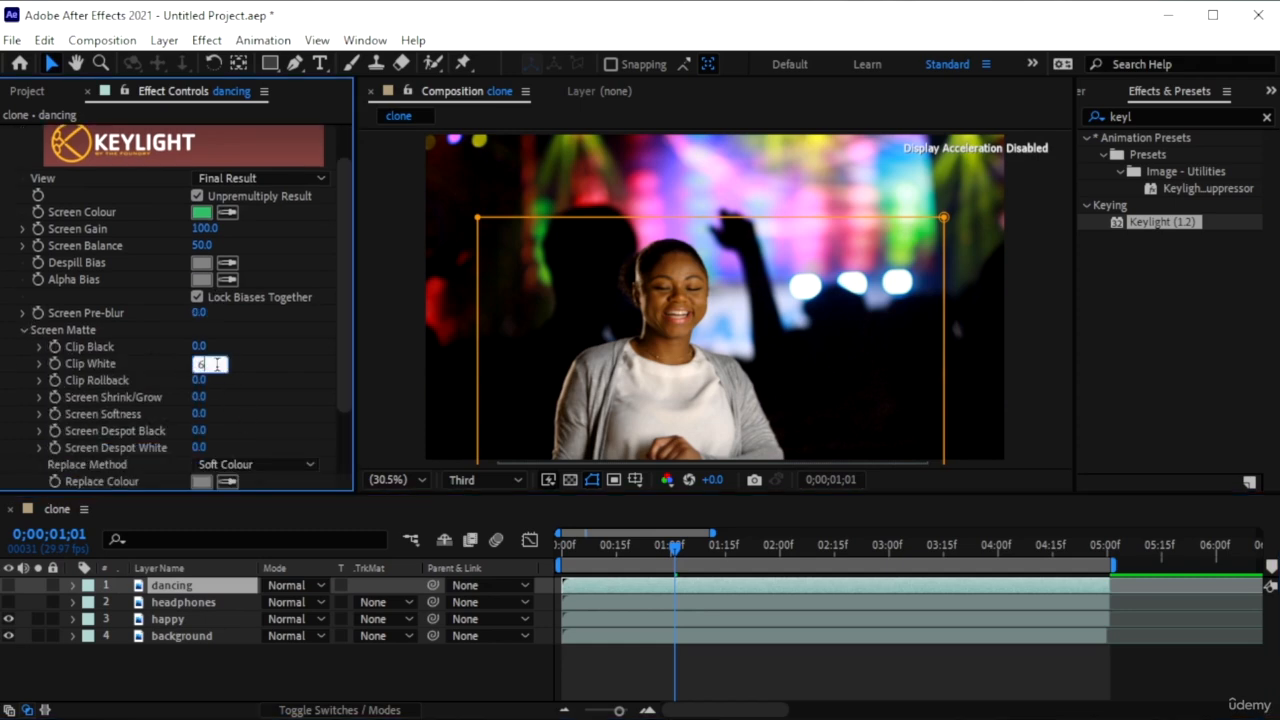
pyautogui.write('0')
pyautogui.press('Return')
pyautogui.click(8, 585)
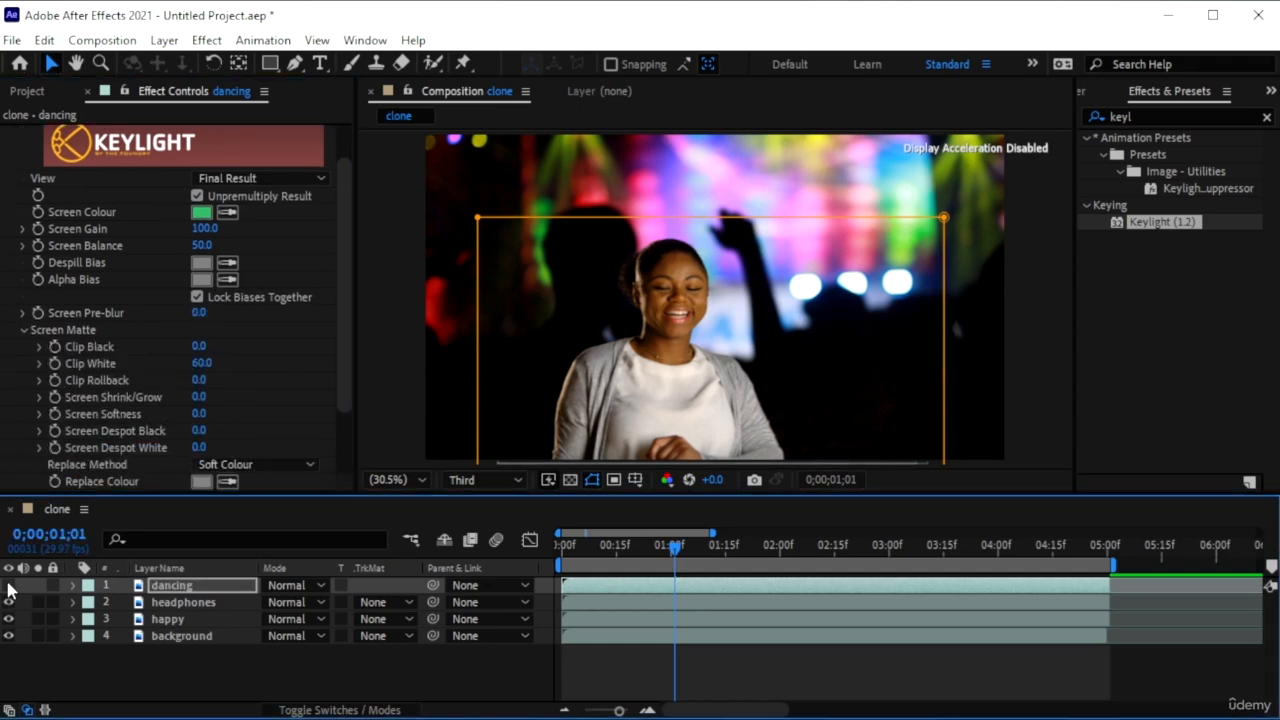
pyautogui.click(8, 585)
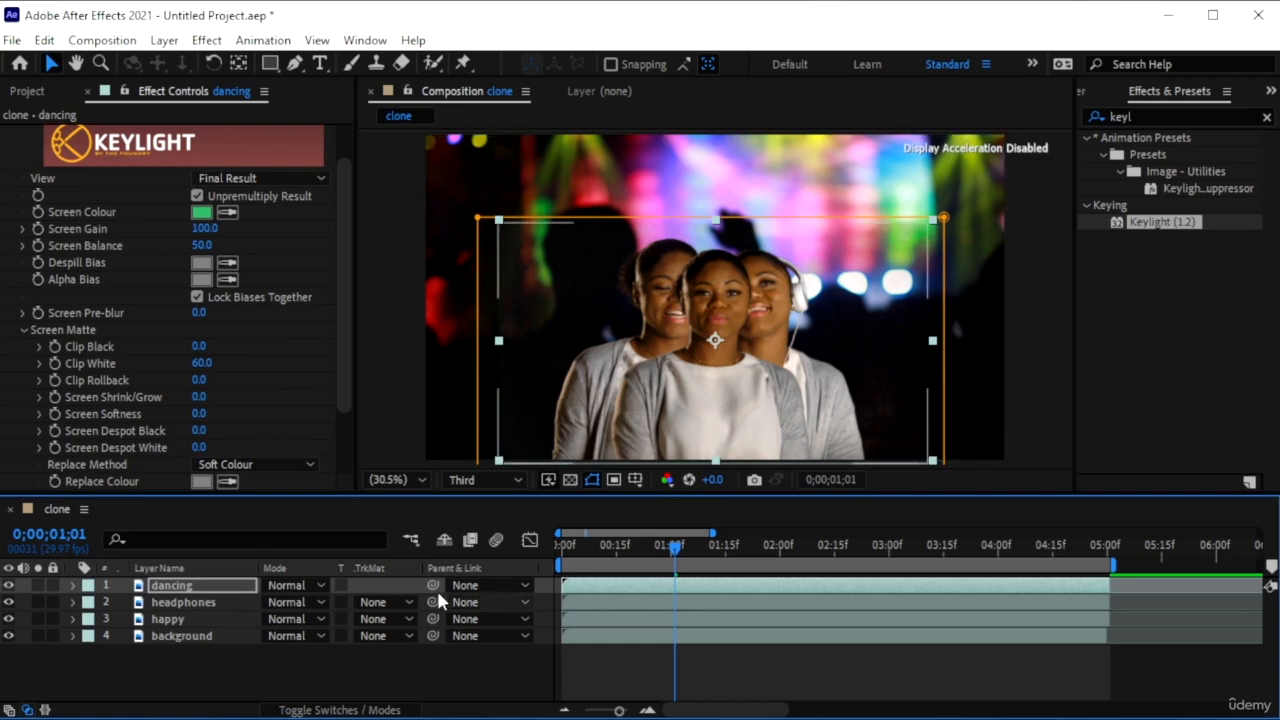
# - Scale the happy layer down slightly at the first frame and preview the three clones together
pyautogui.click(197, 617)
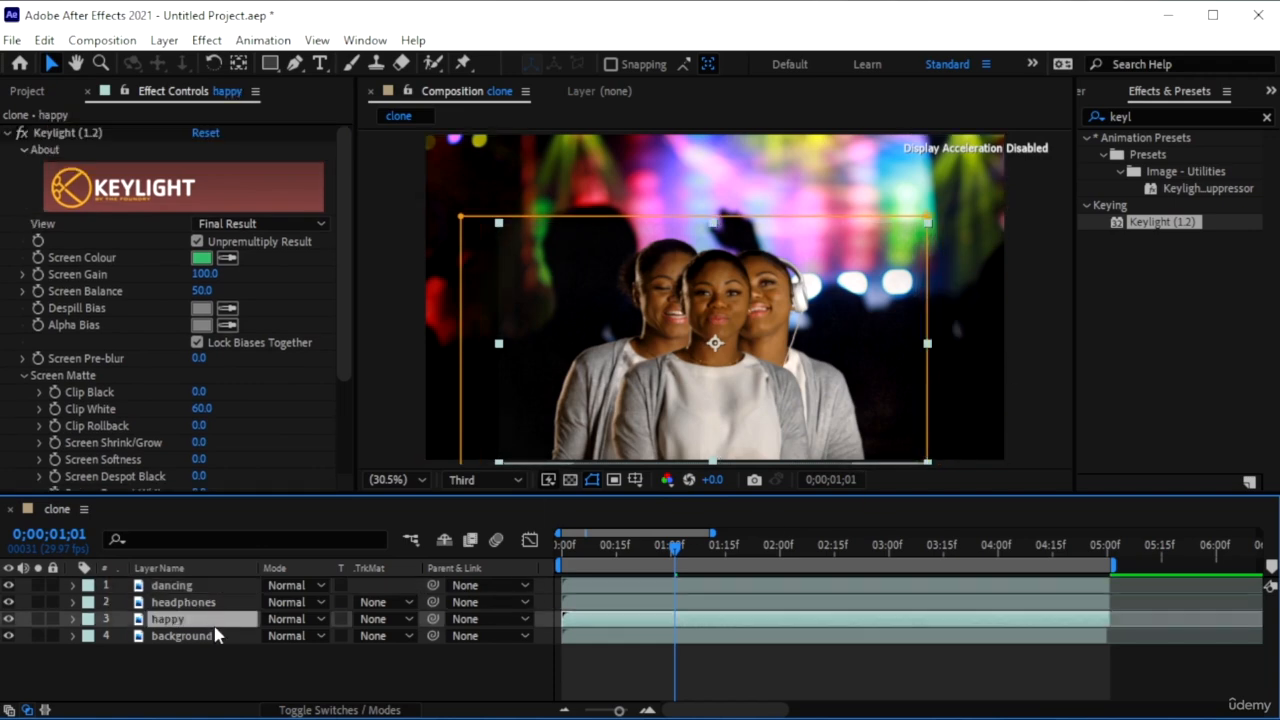
pyautogui.moveTo(672, 556); pyautogui.dragTo(567, 540)
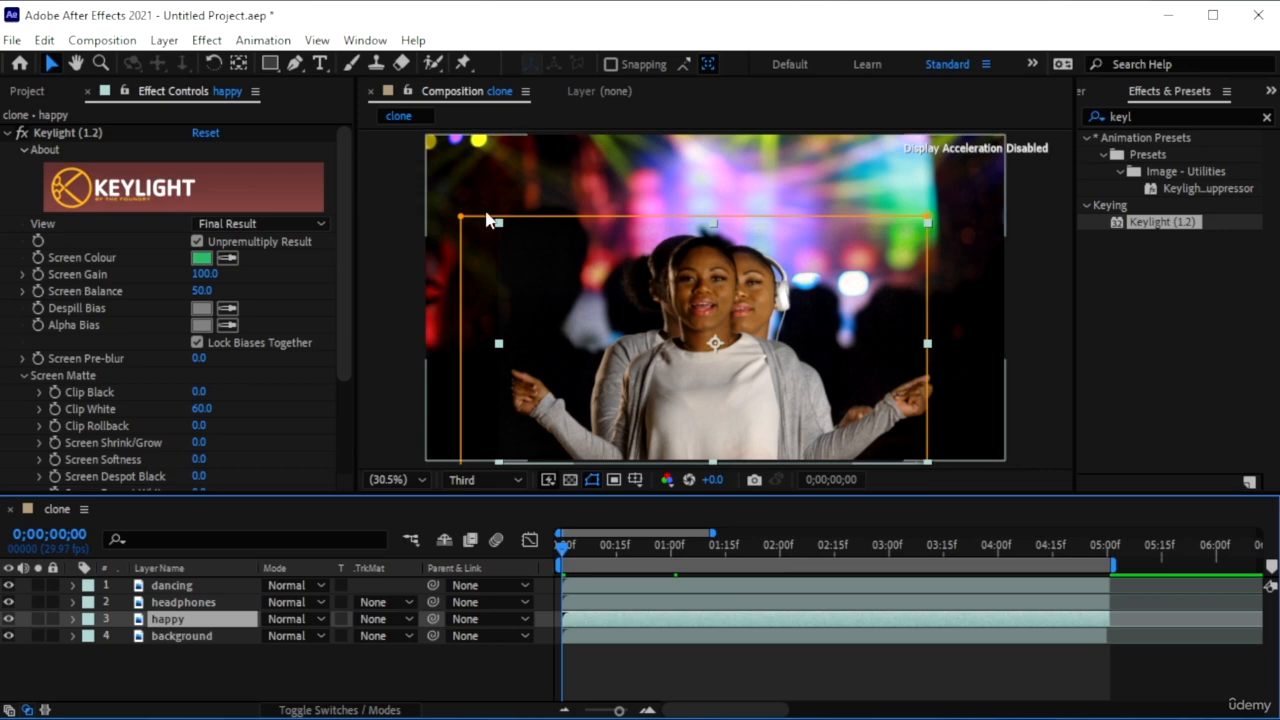
pyautogui.click(8, 619)
pyautogui.click(8, 619)
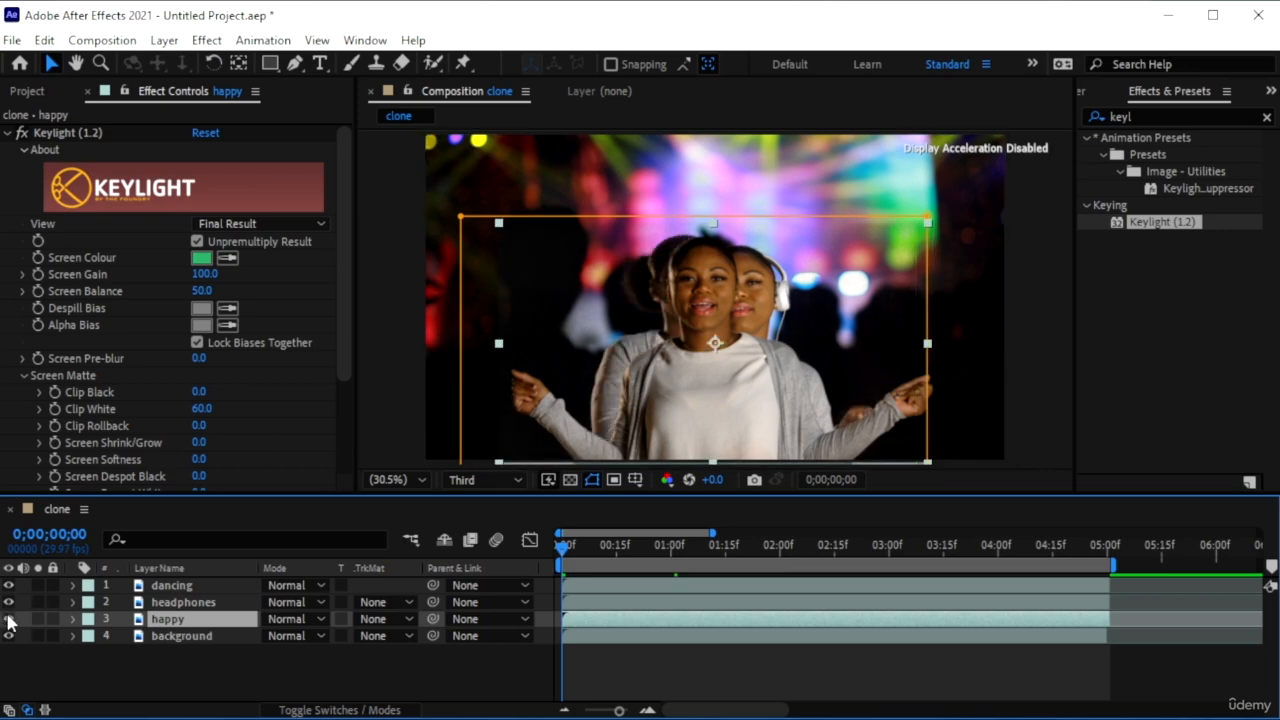
pyautogui.moveTo(499, 224); pyautogui.dragTo(506, 232)
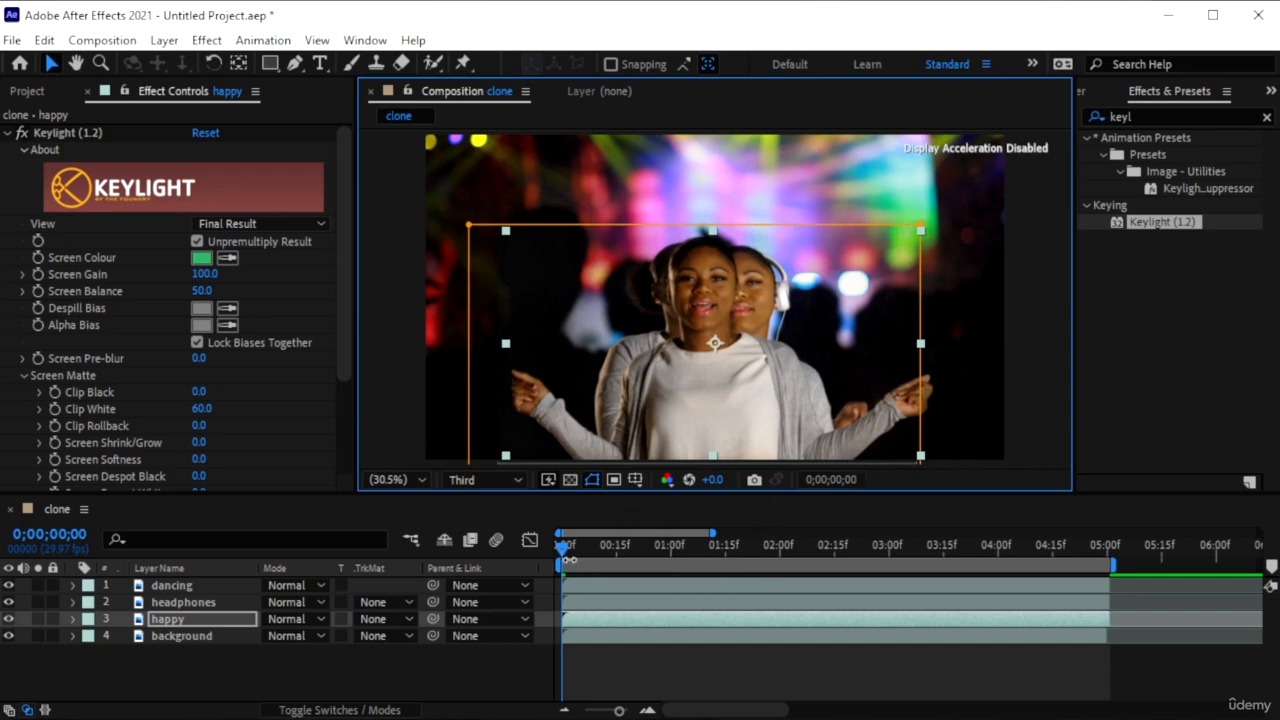
pyautogui.moveTo(565, 556); pyautogui.dragTo(645, 560)
pyautogui.press('space')
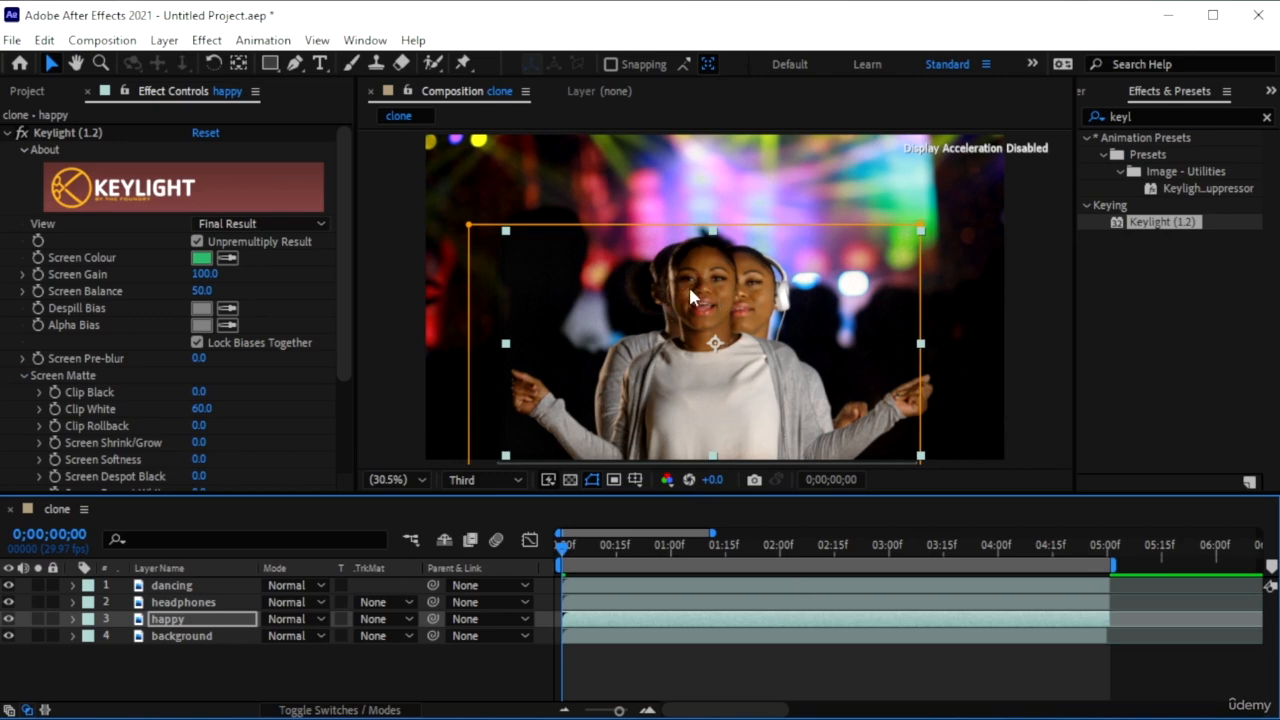
# - Move the headphones layer horizontally so its figure stands to the right of the dancing figure
pyautogui.click(252, 585)
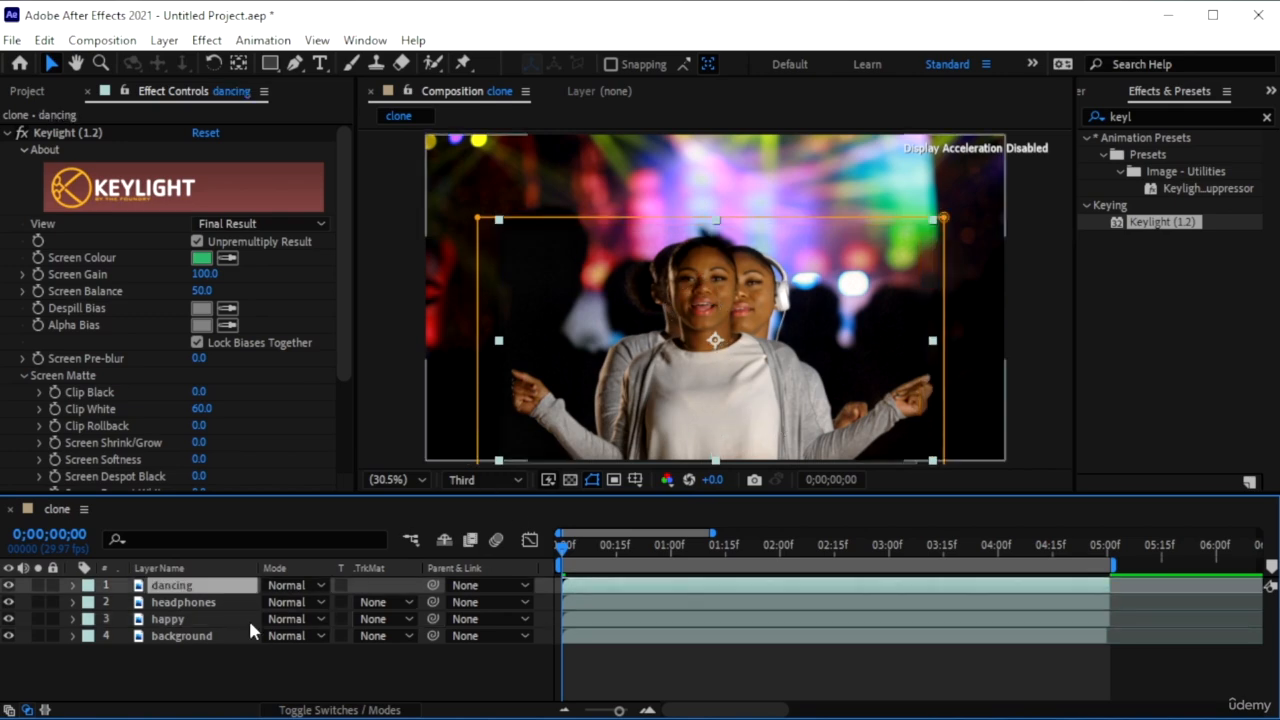
pyautogui.click(217, 600)
pyautogui.moveTo(736, 365); pyautogui.dragTo(827, 362)
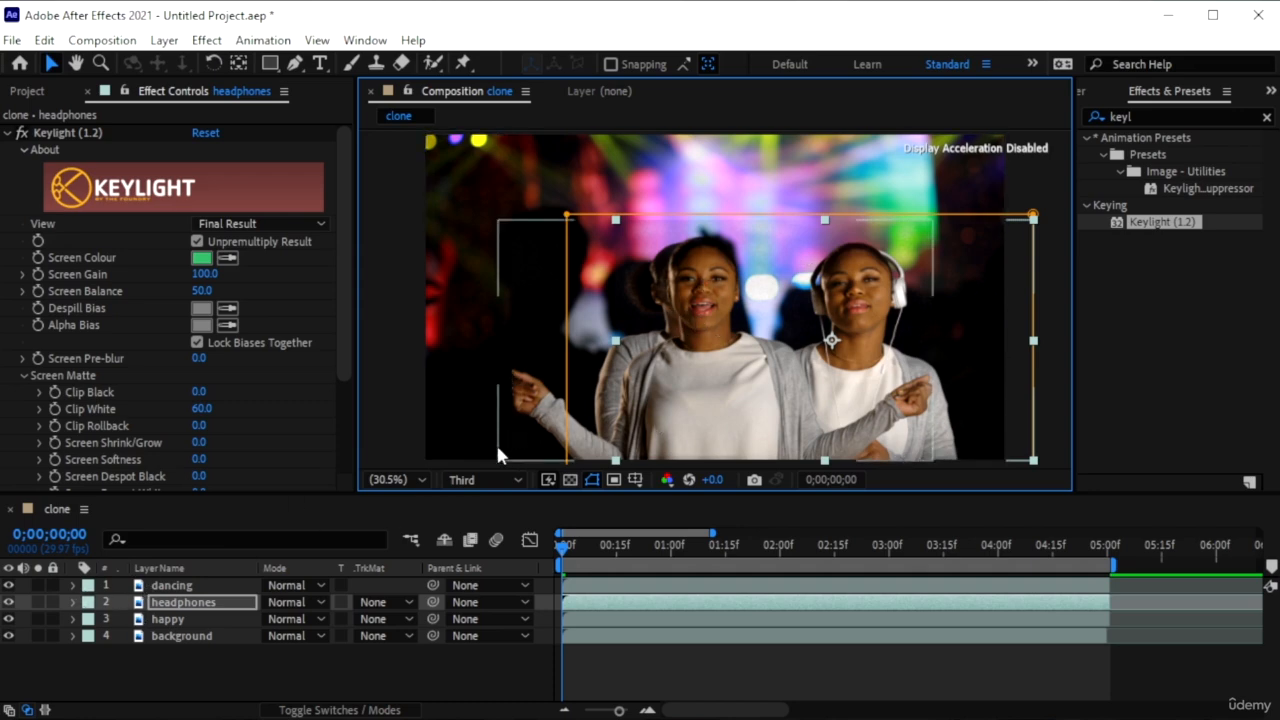
# - Place the dancing layer directly above the background, and move the happy figure to the left of the dancing one
pyautogui.click(172, 586)
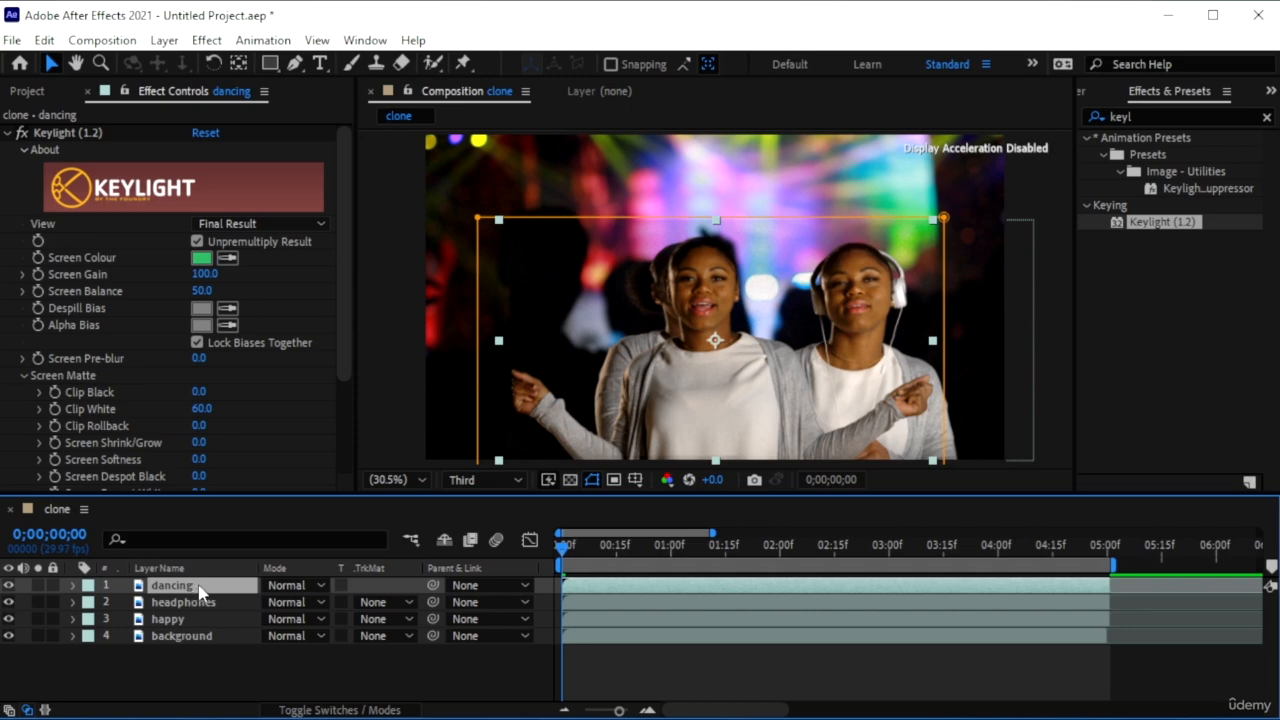
pyautogui.moveTo(198, 590); pyautogui.dragTo(210, 630)
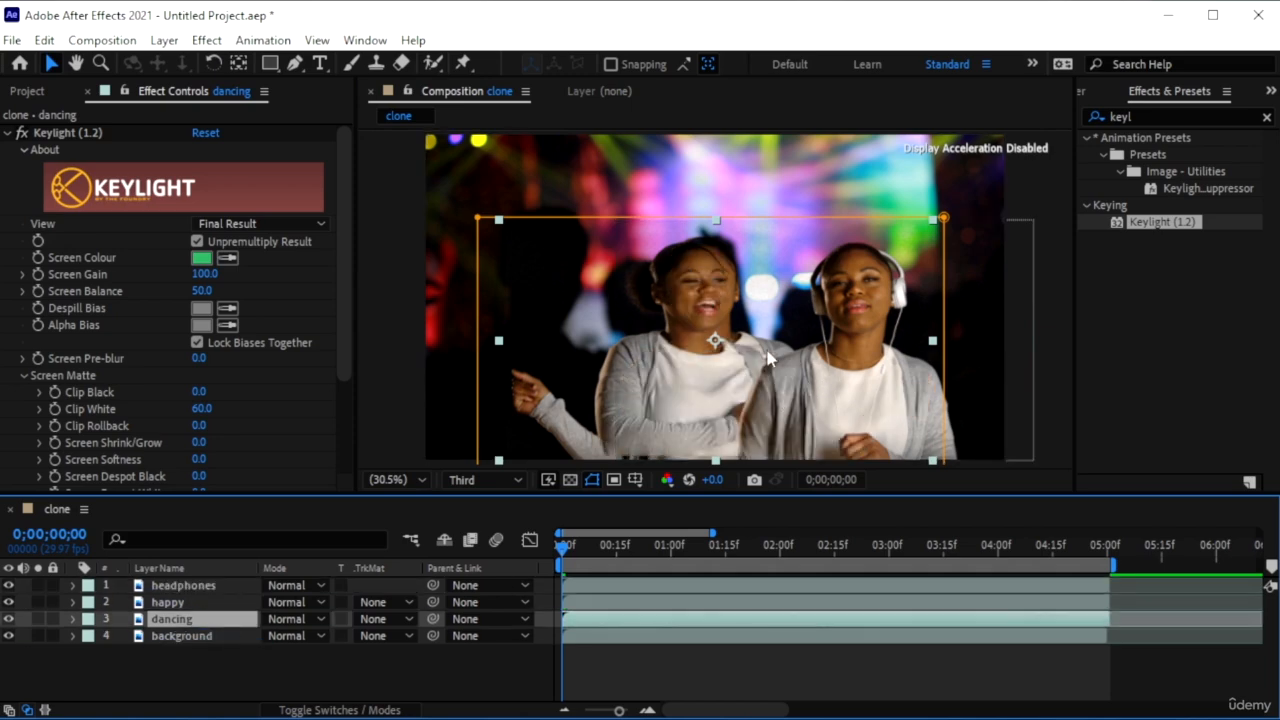
pyautogui.click(170, 602)
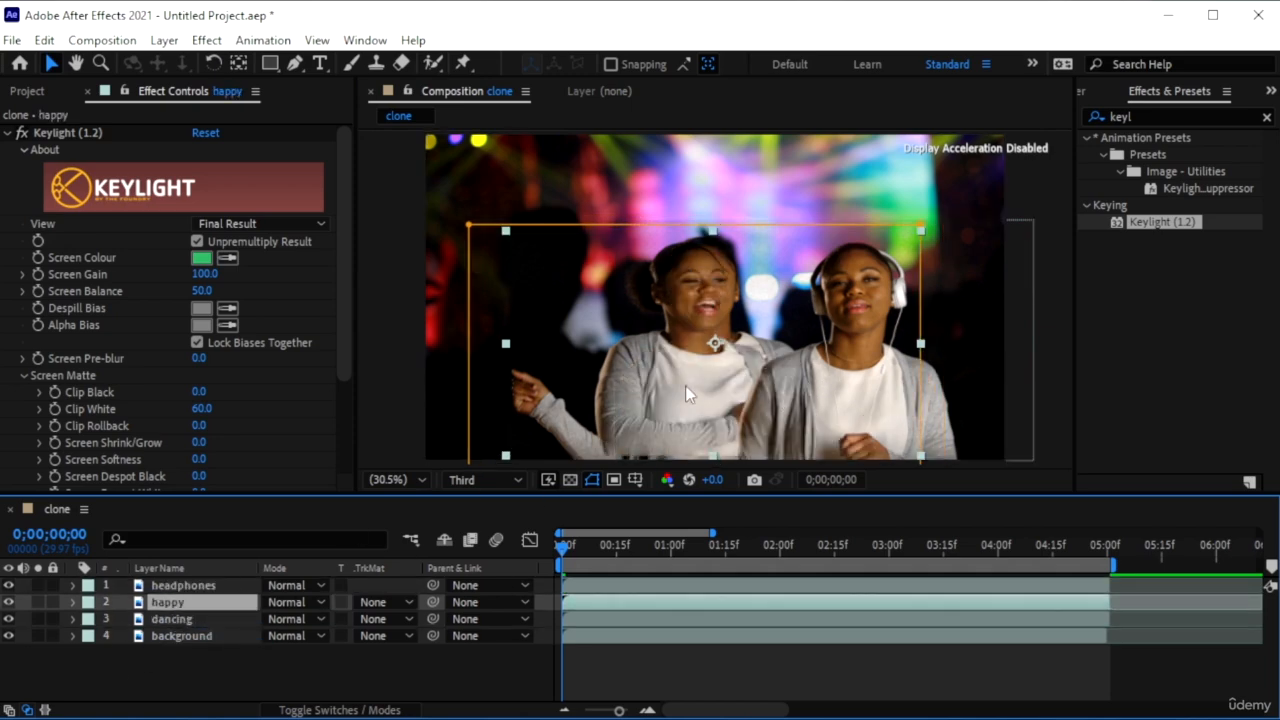
pyautogui.moveTo(686, 387); pyautogui.dragTo(568, 389)
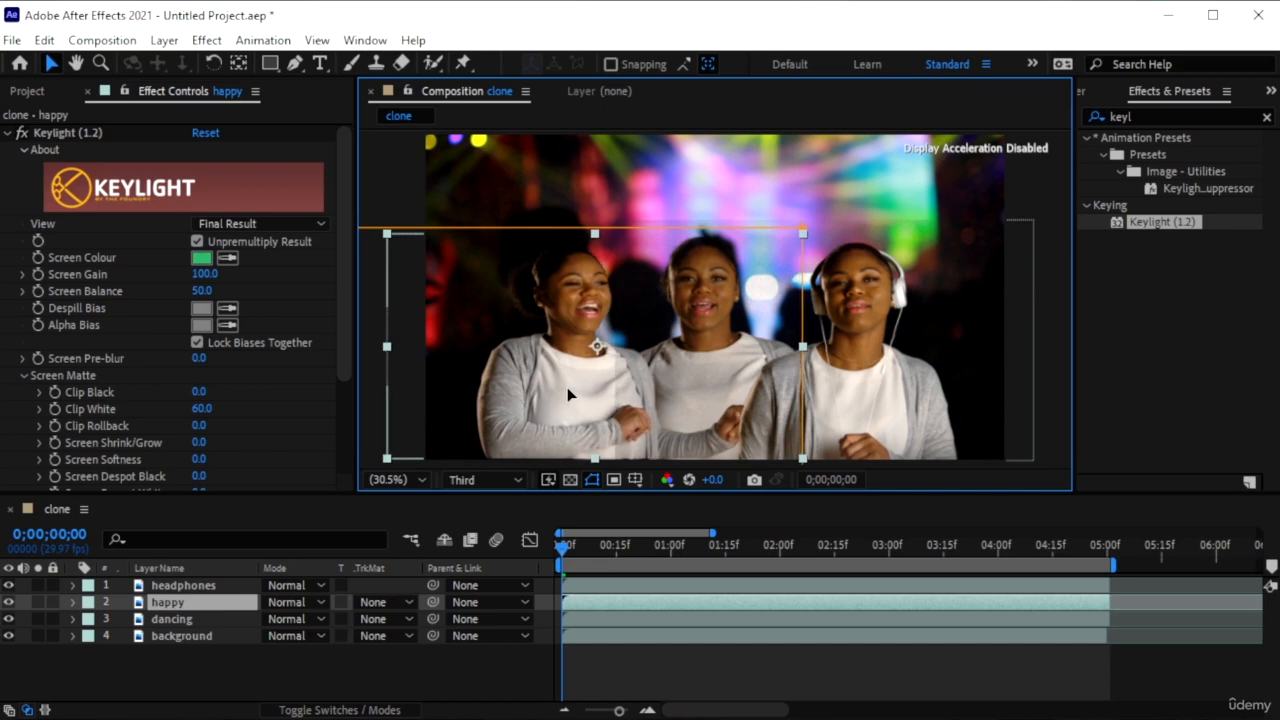
# - Reorder the headphones layer to sit directly above the background, and play back the composition
pyautogui.click(849, 413)
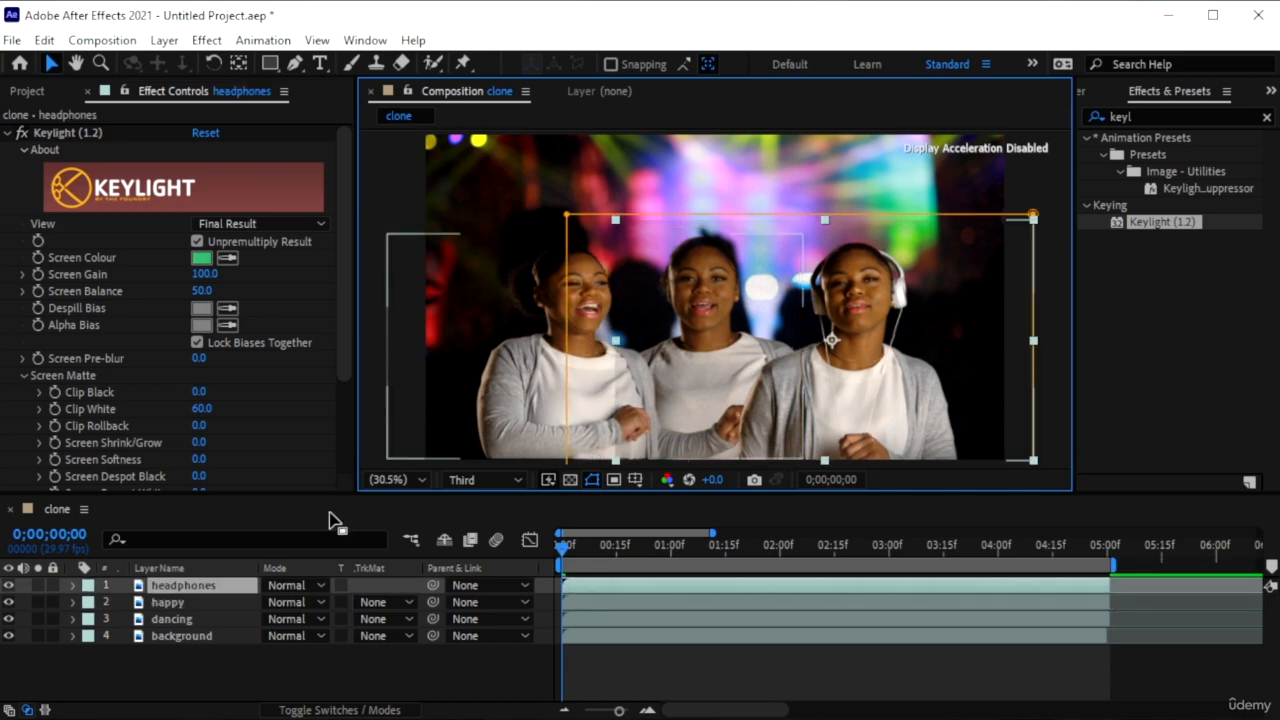
pyautogui.moveTo(217, 592); pyautogui.dragTo(222, 626)
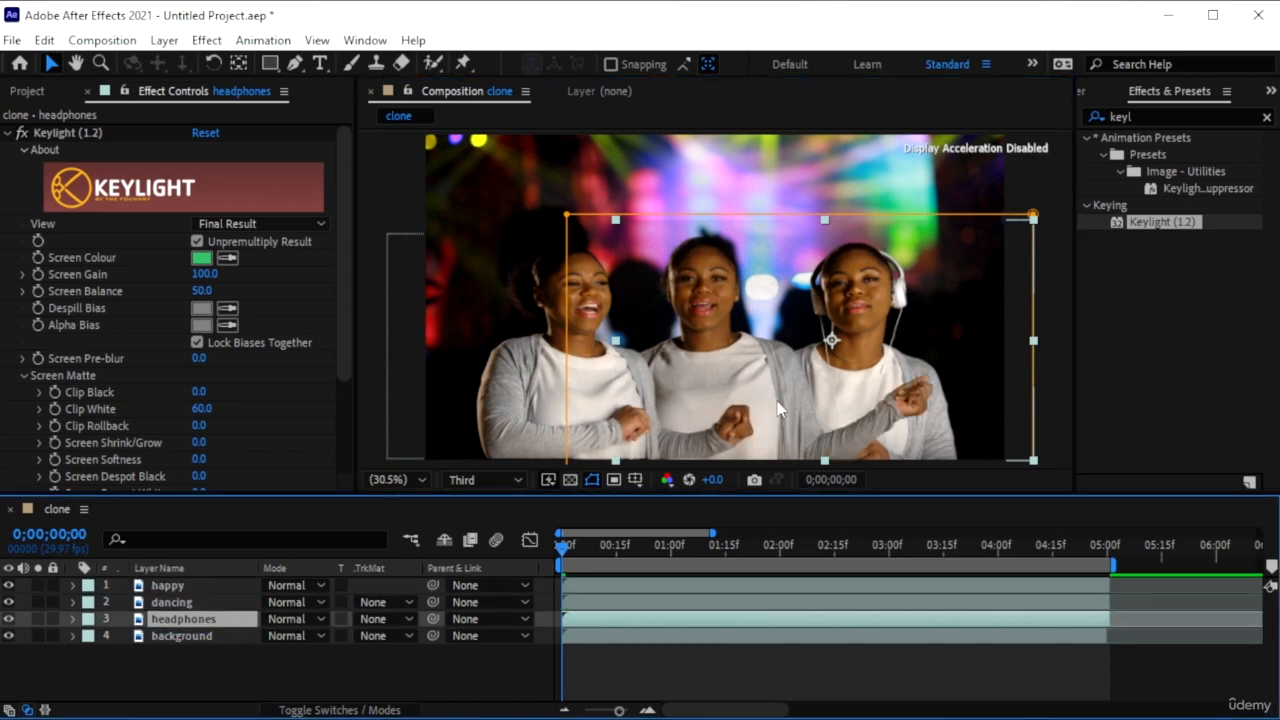
pyautogui.click(408, 686)
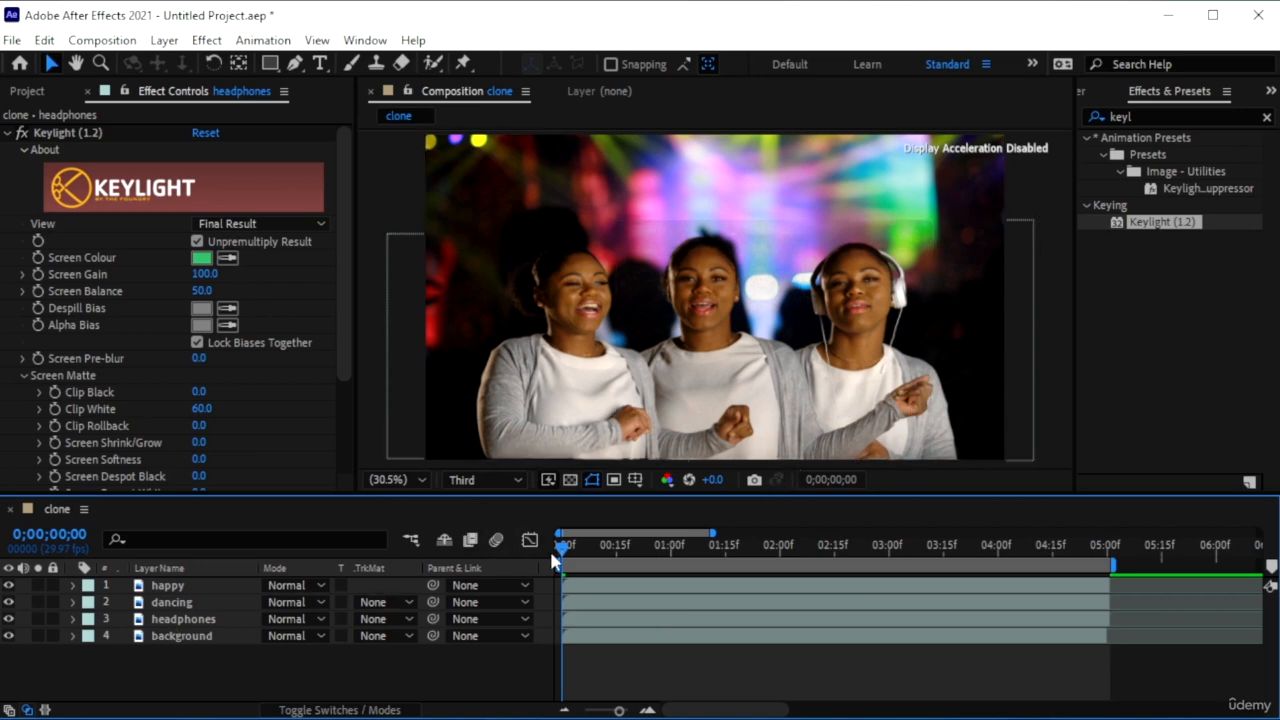
pyautogui.press('space')
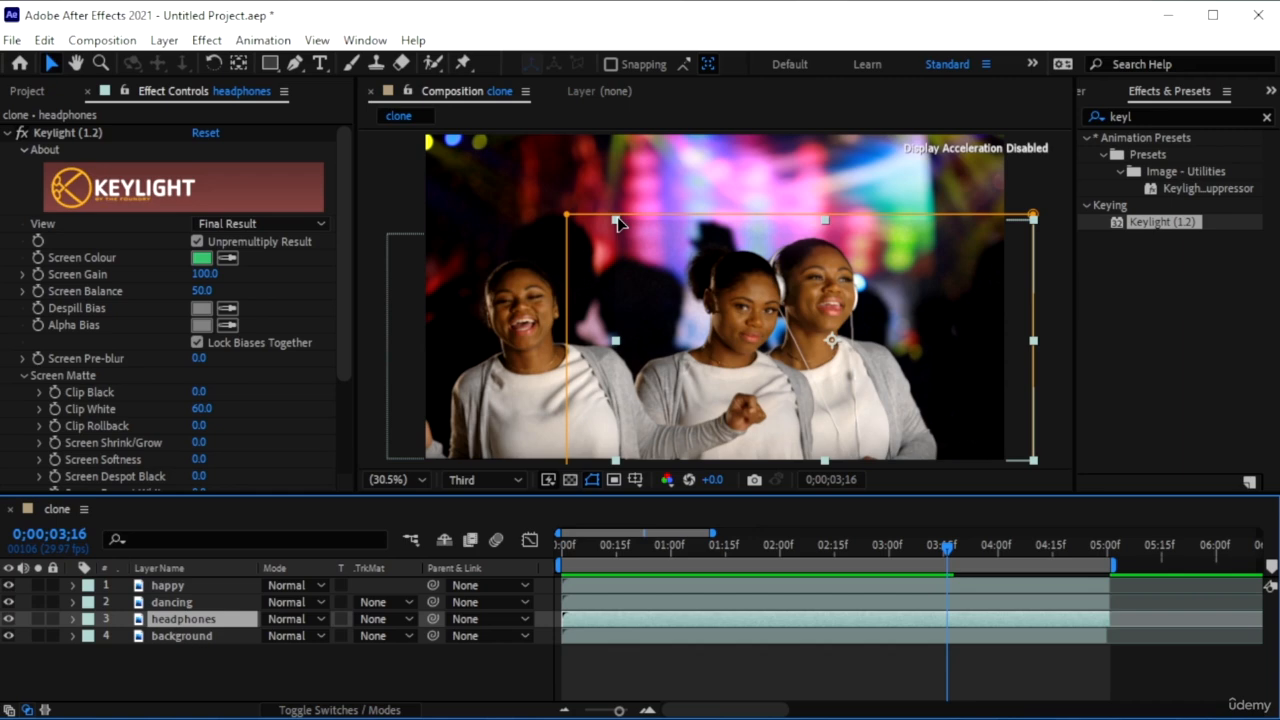
# - Scale down the headphones layer at 0;00;03;16 and lower it to meet the frame's bottom edge
pyautogui.moveTo(617, 222); pyautogui.dragTo(631, 236)
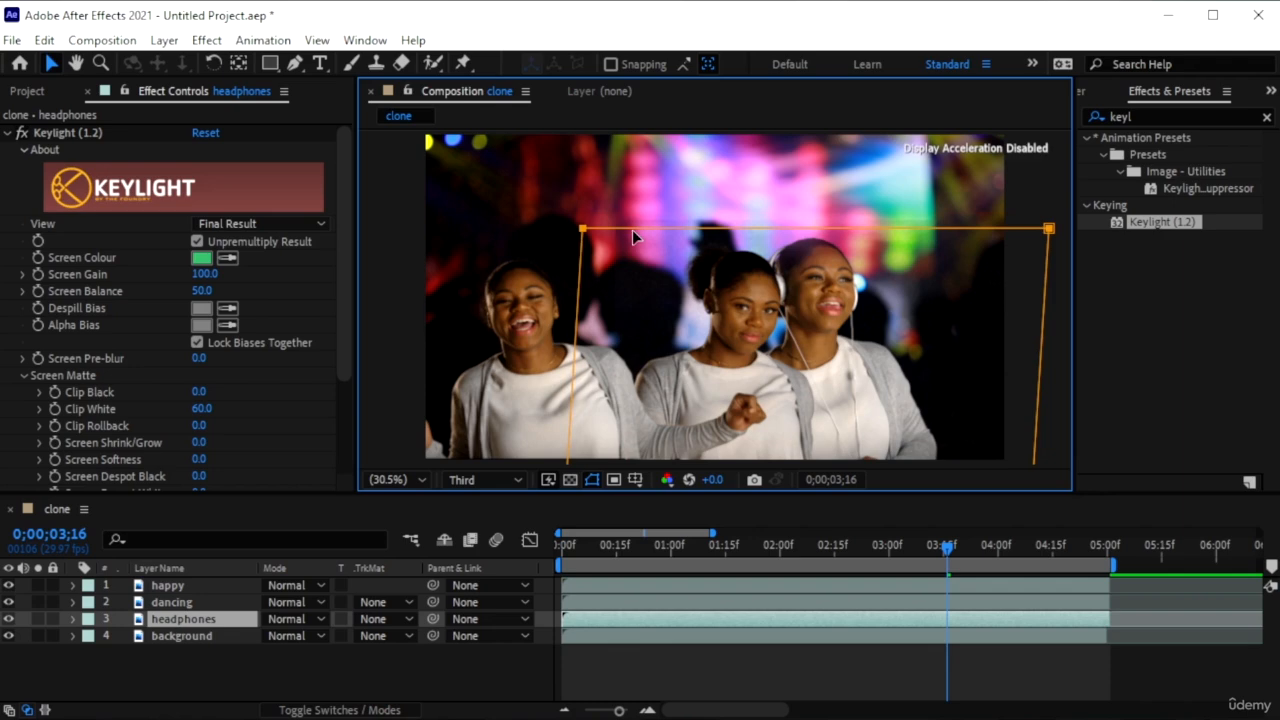
pyautogui.hotkey('ctrl', 'z')
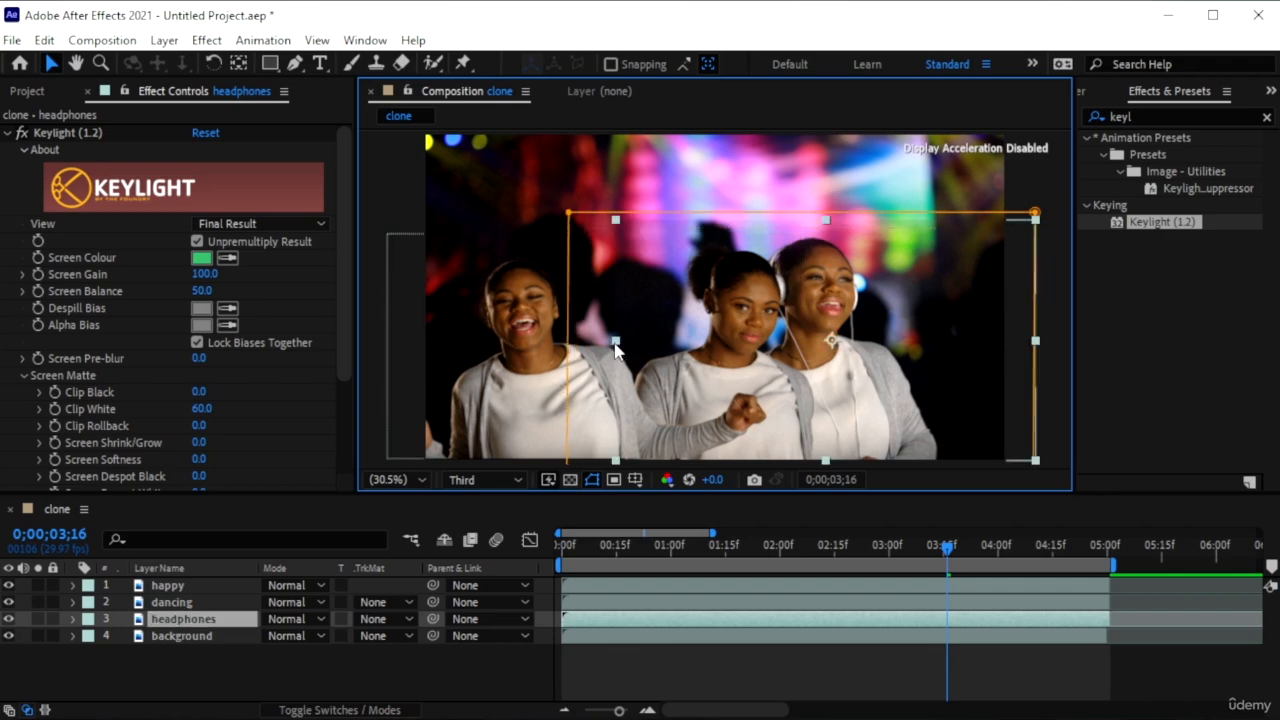
pyautogui.moveTo(617, 350); pyautogui.dragTo(628, 354)
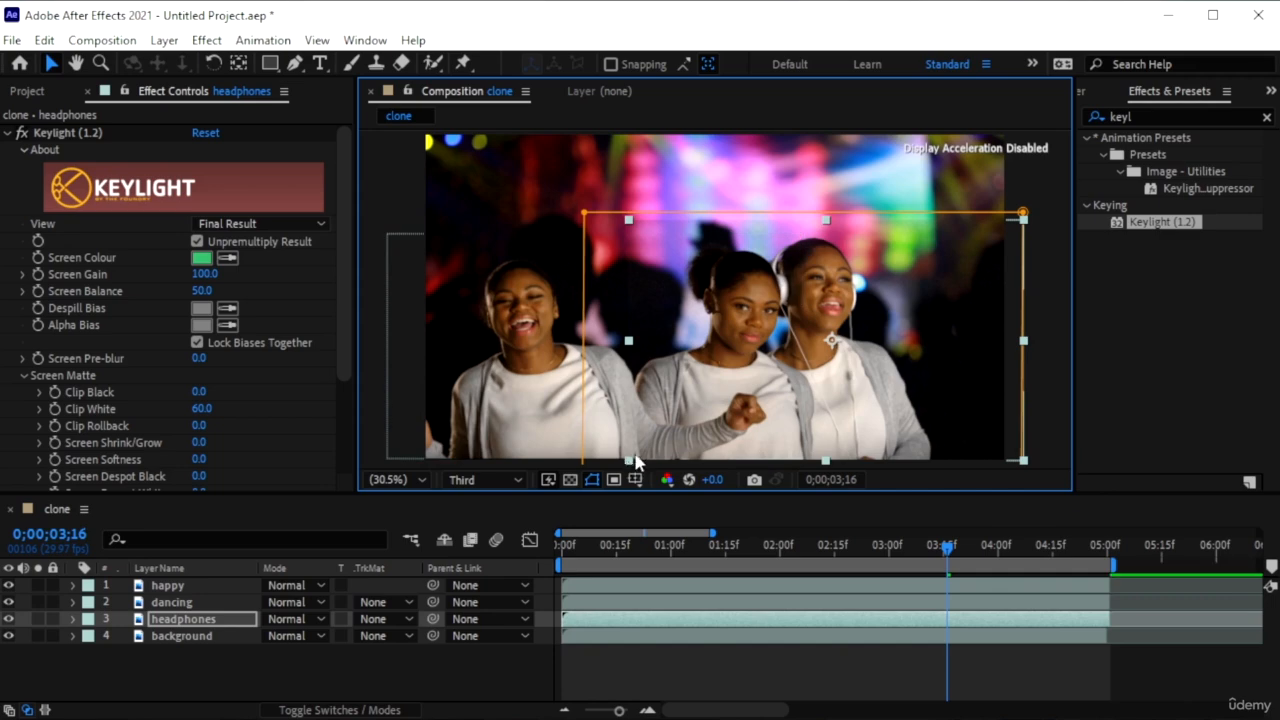
pyautogui.moveTo(636, 461); pyautogui.dragTo(650, 452)
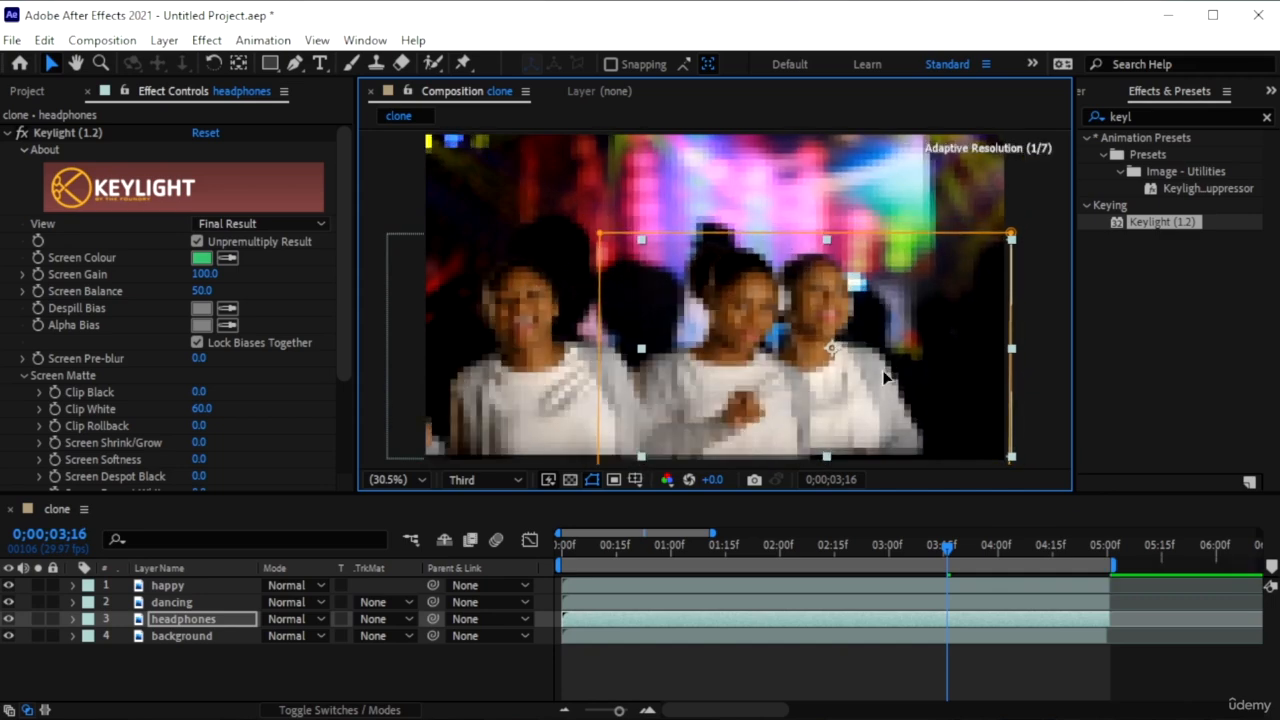
pyautogui.moveTo(882, 378); pyautogui.dragTo(886, 390)
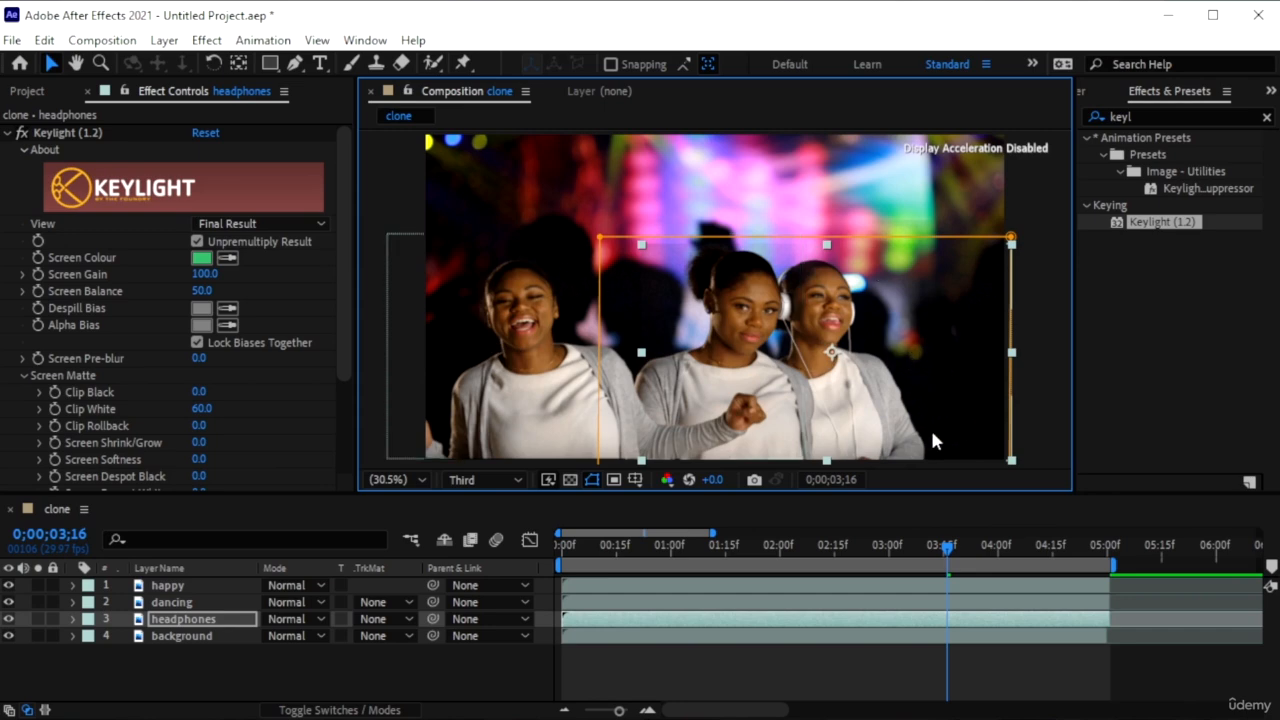
# - Return to the first frame, enlarge the headphones layer slightly, and nudge it down
pyautogui.moveTo(691, 550); pyautogui.dragTo(560, 575)
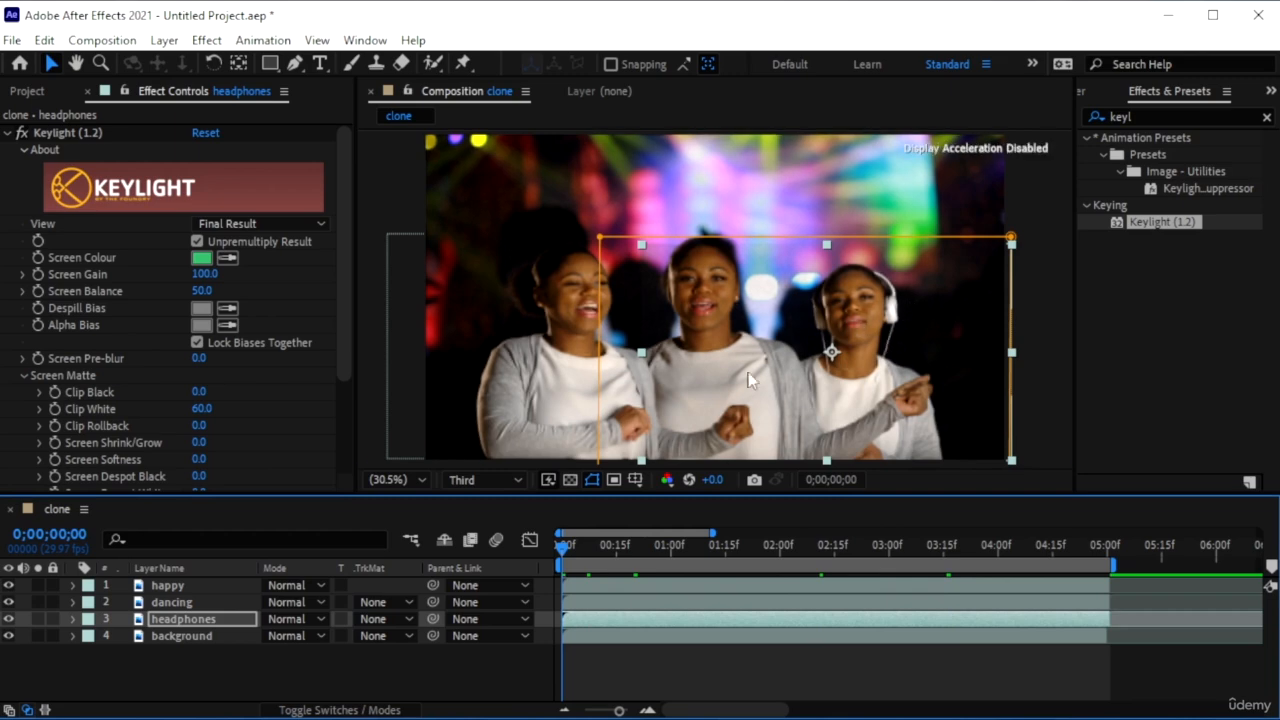
pyautogui.moveTo(641, 460); pyautogui.dragTo(624, 481)
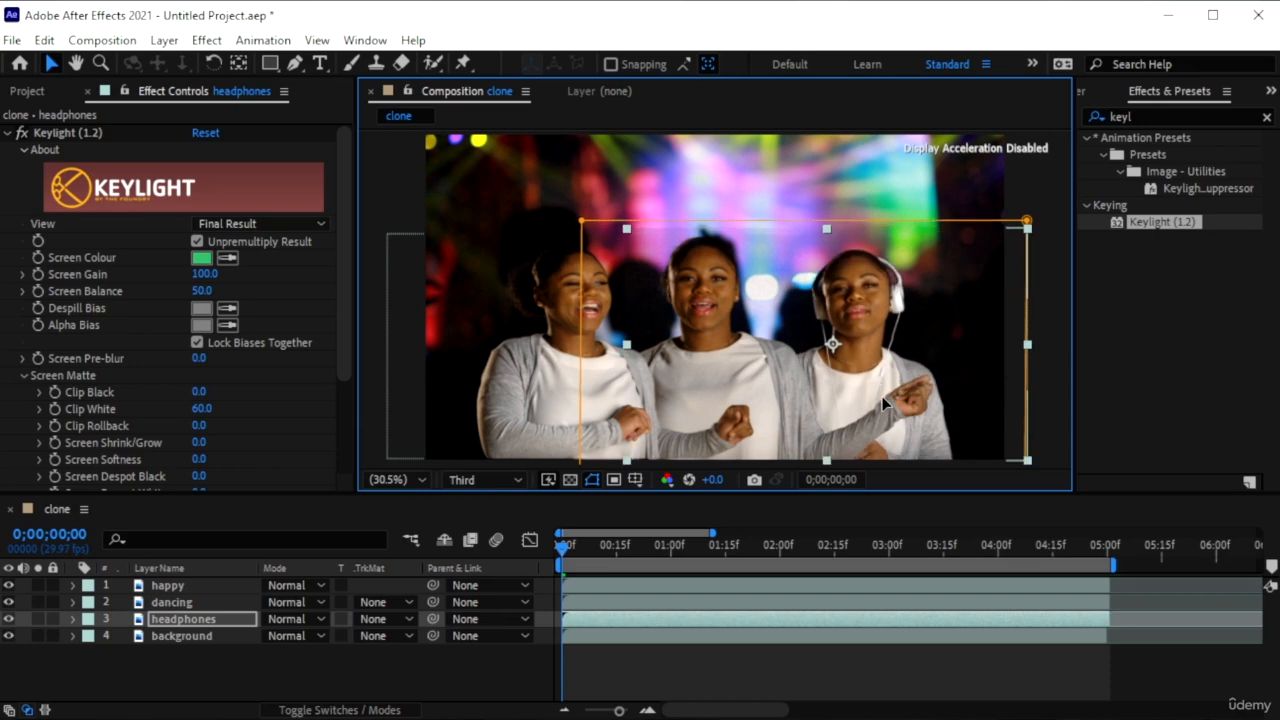
pyautogui.moveTo(882, 401); pyautogui.dragTo(882, 405)
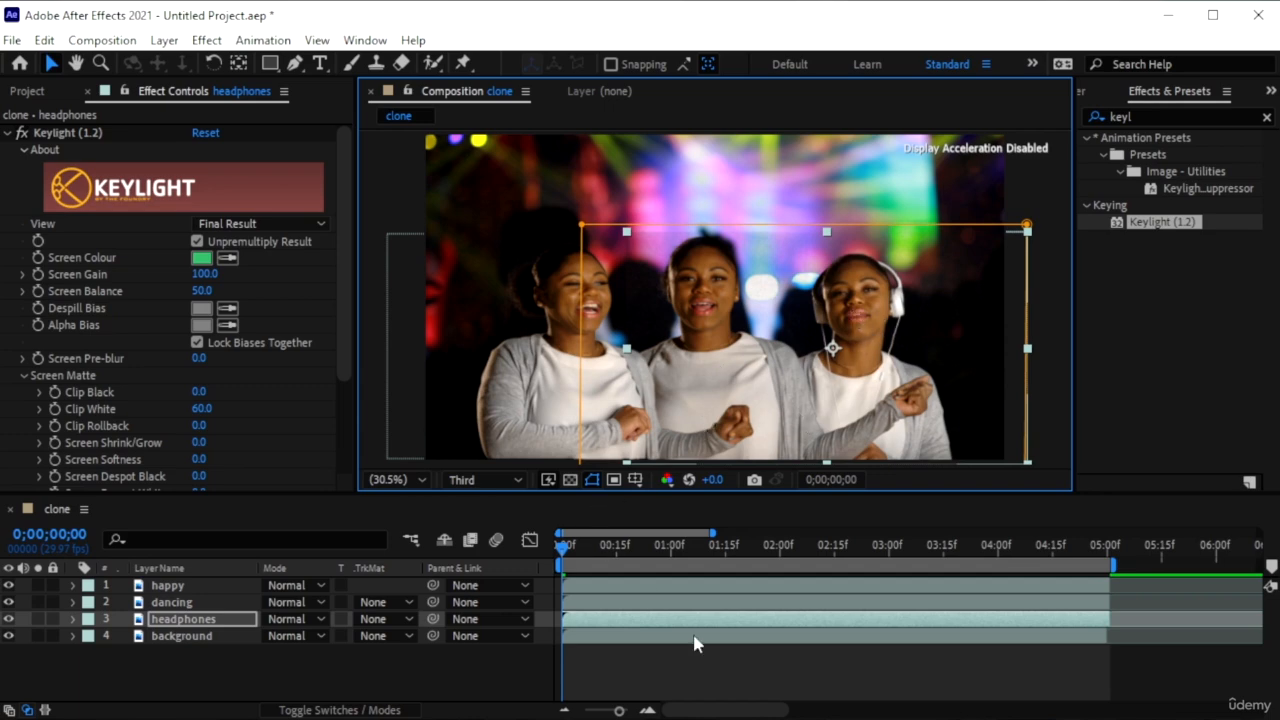
# - Hide the happy and dancing layers to isolate the headphones figure over the concert background
pyautogui.click(643, 631)
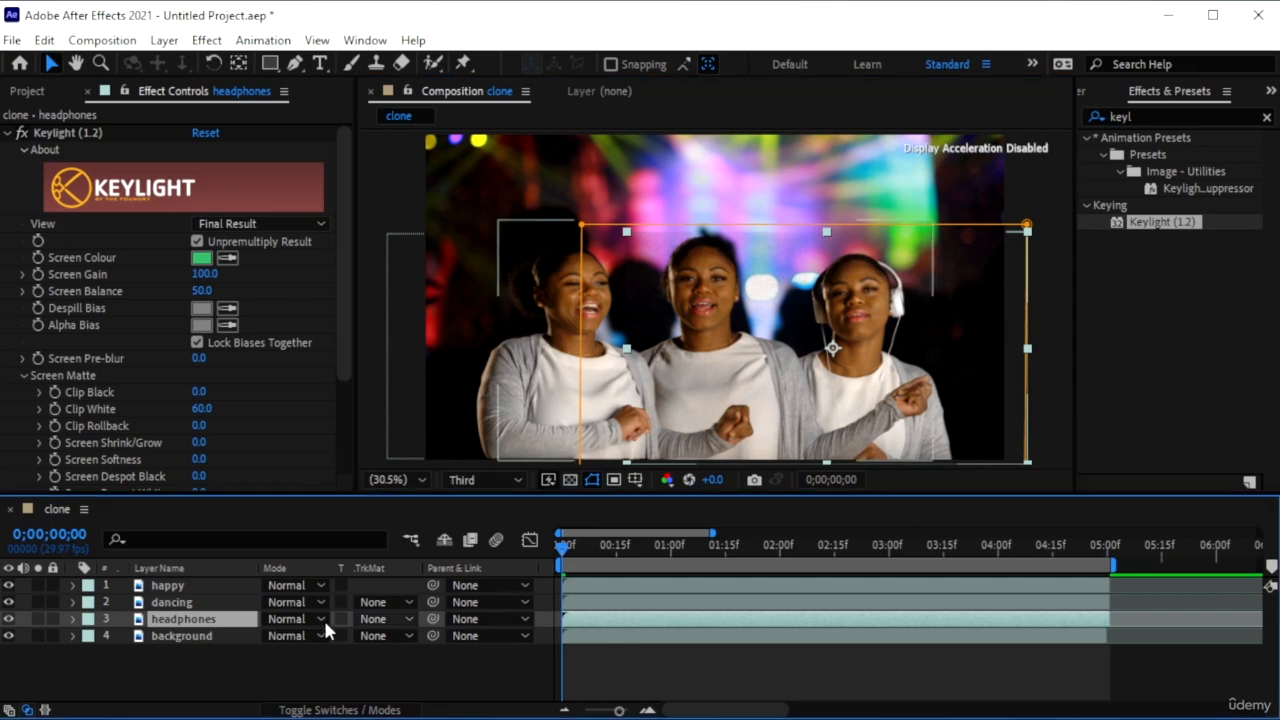
pyautogui.moveTo(8, 619)
pyautogui.mouseDown()
pyautogui.moveTo(9, 594)
pyautogui.moveTo(10, 620)
pyautogui.mouseUp()
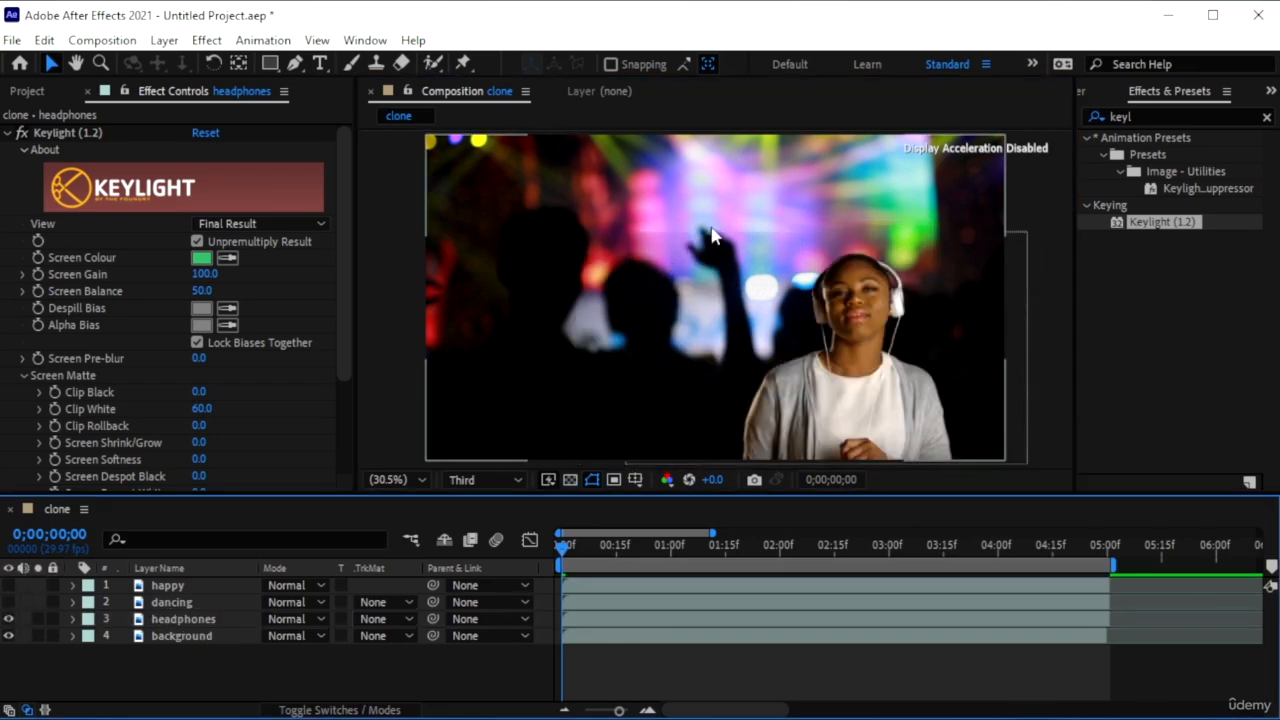
# - Set the Keylight Clip White value of the headphones layer to 100
pyautogui.click(657, 621)
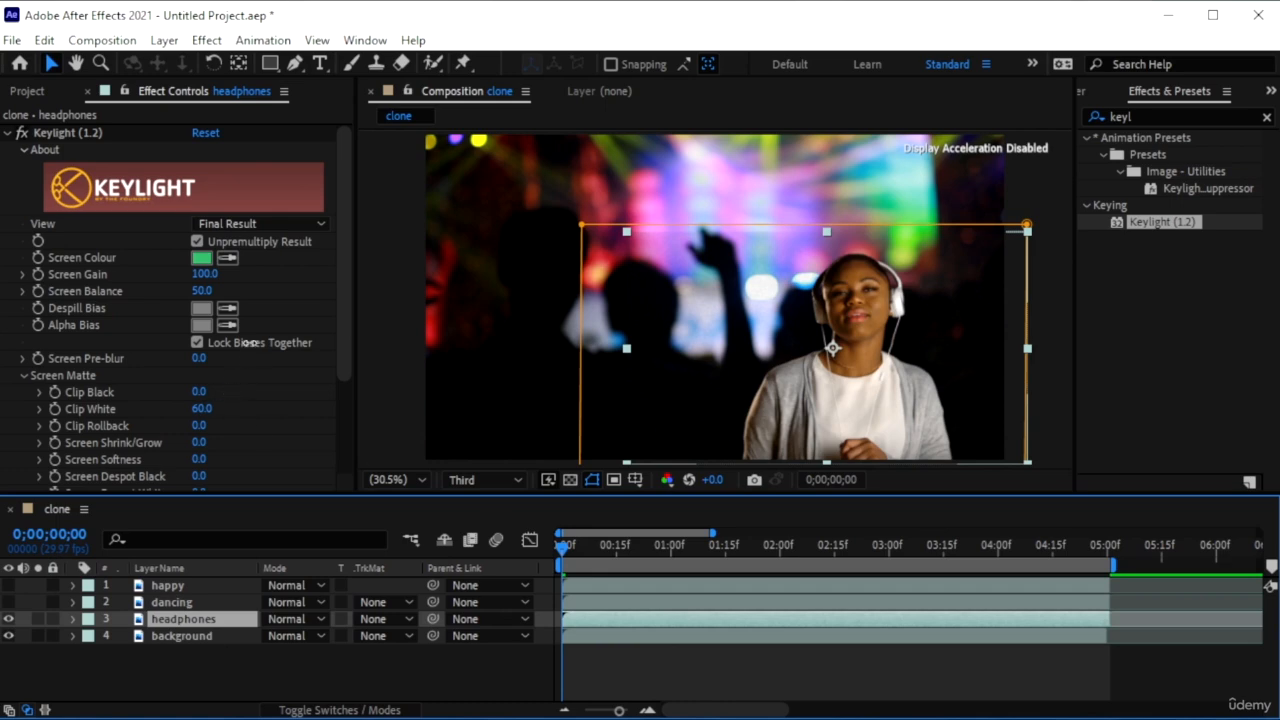
pyautogui.moveTo(203, 408); pyautogui.dragTo(317, 408)
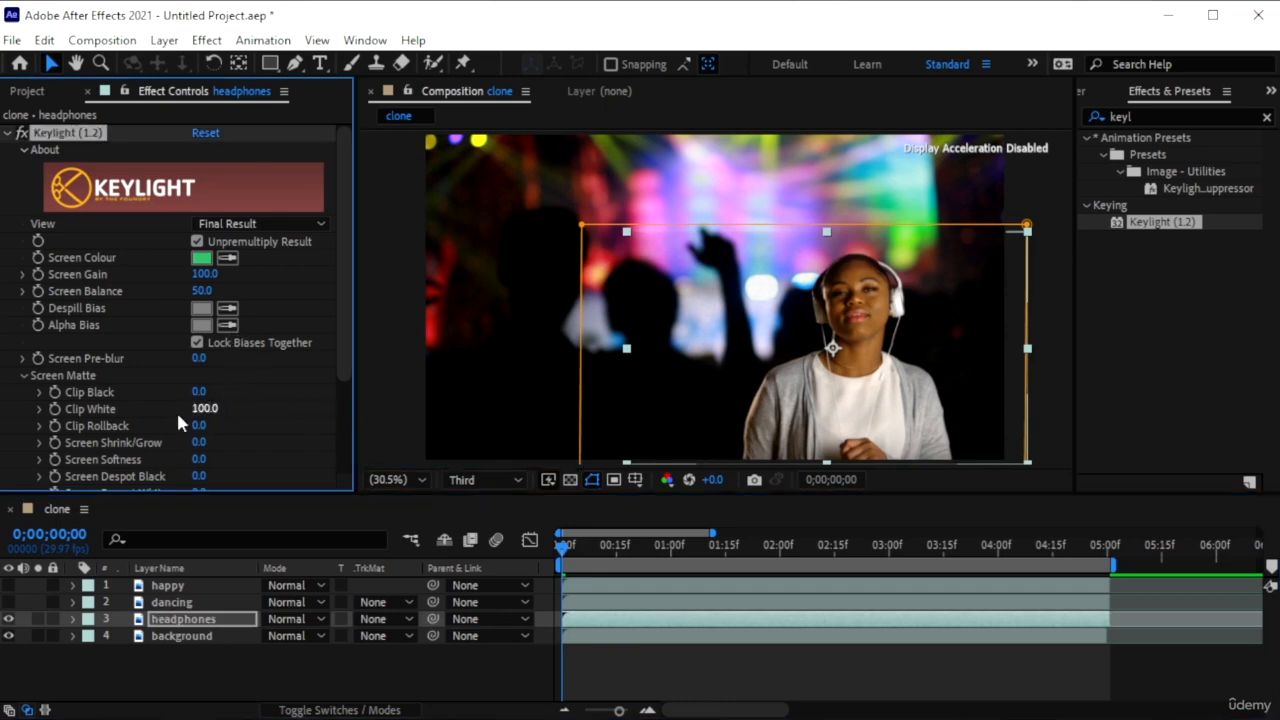
pyautogui.click(591, 320)
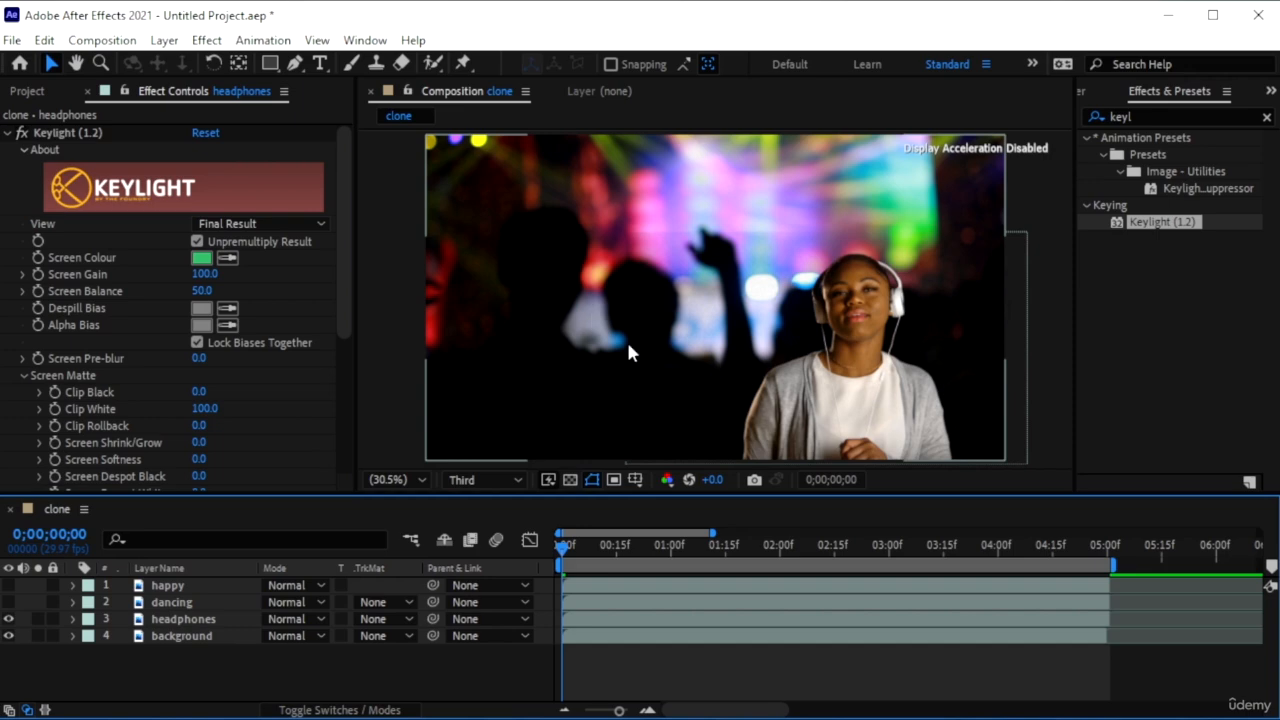
# - Reset the headphones layer's Keylight Screen Colour to black (000000), then resample it from the green backdrop near its upper right edge
pyautogui.click(668, 619)
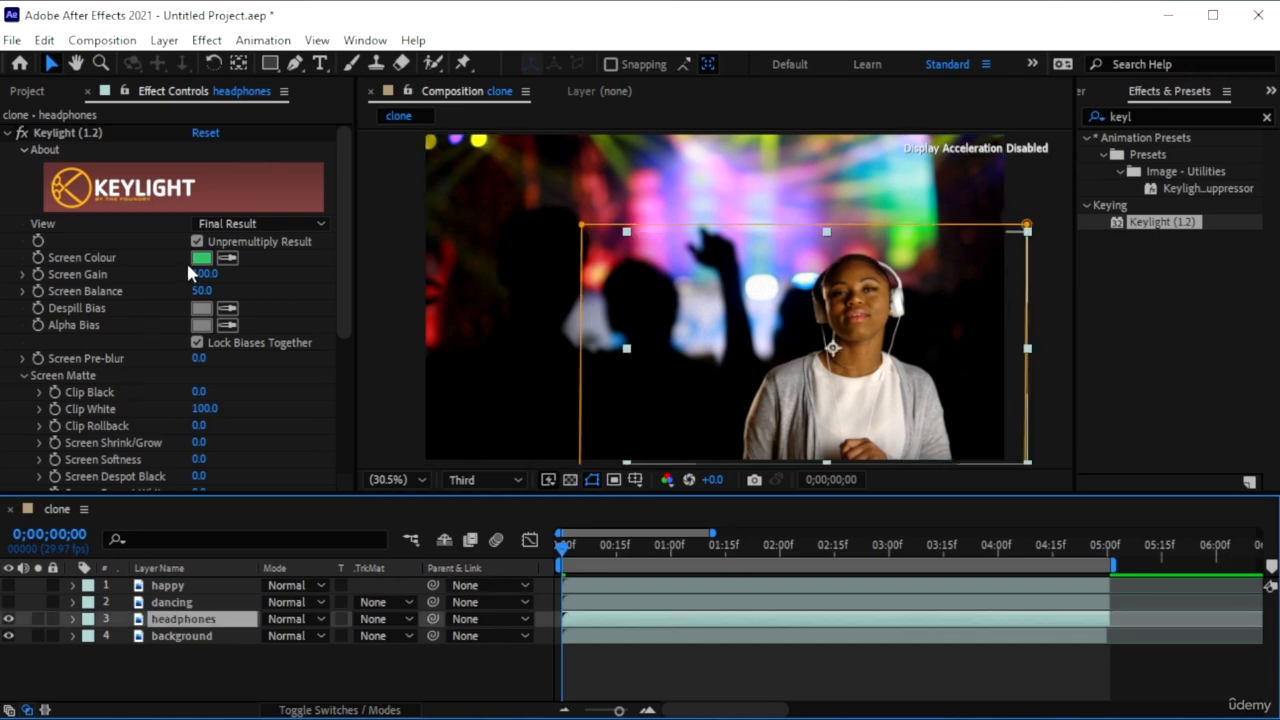
pyautogui.click(228, 257)
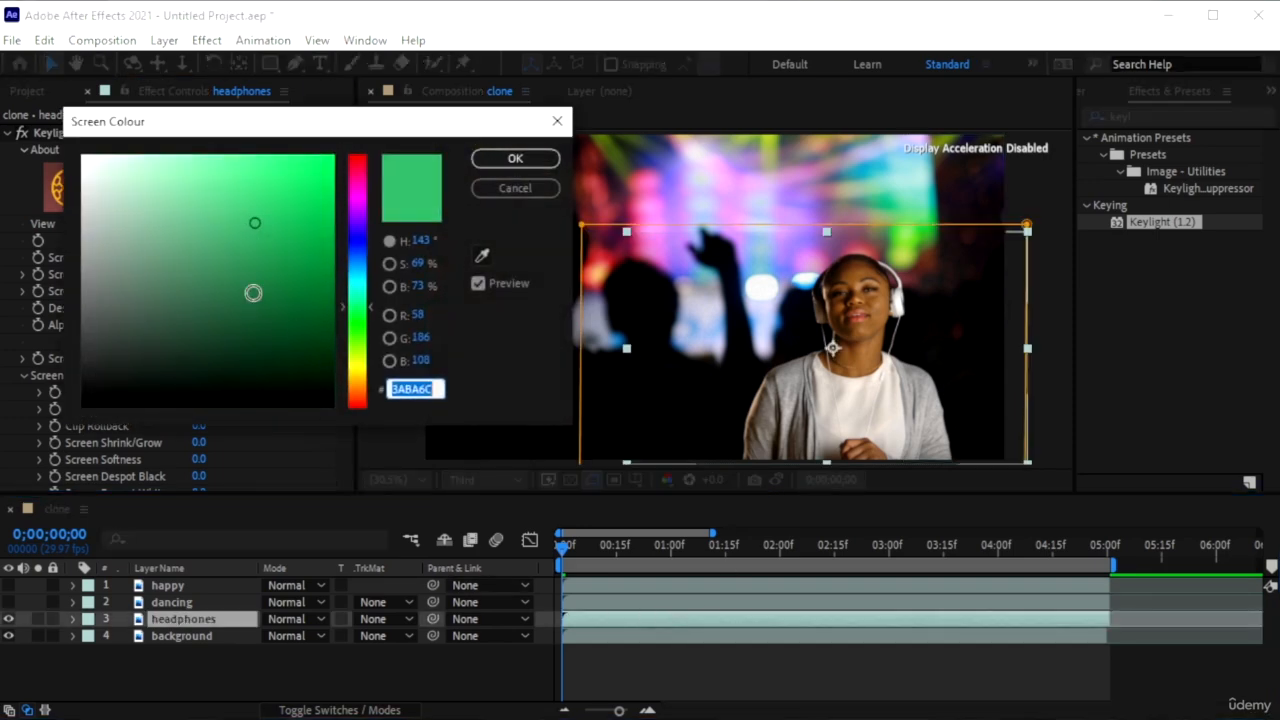
pyautogui.click(82, 405)
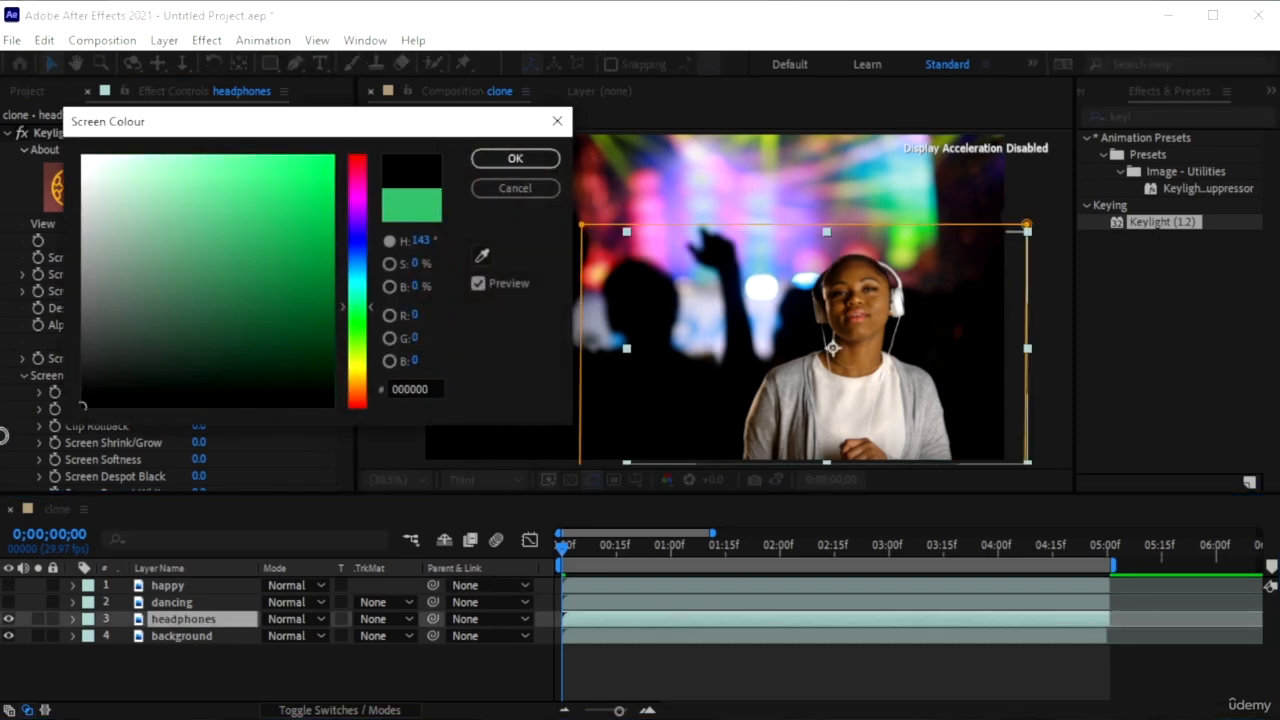
pyautogui.click(515, 158)
pyautogui.click(228, 258)
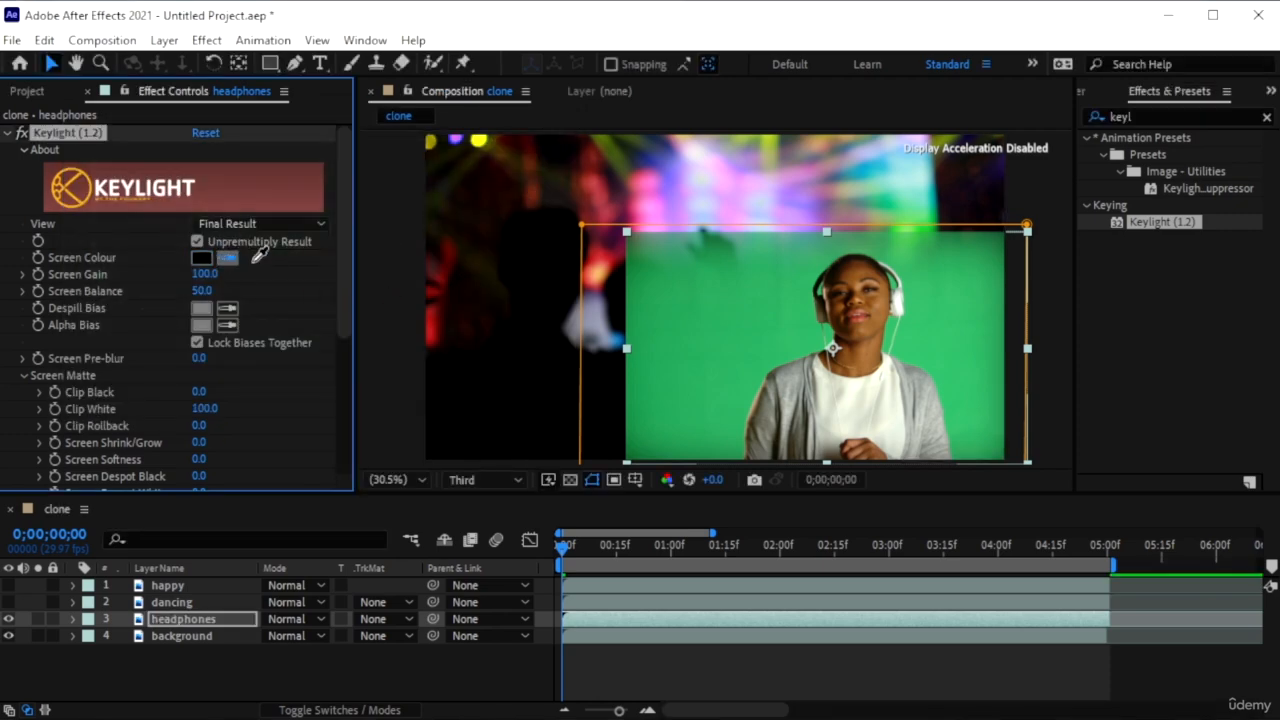
pyautogui.click(949, 226)
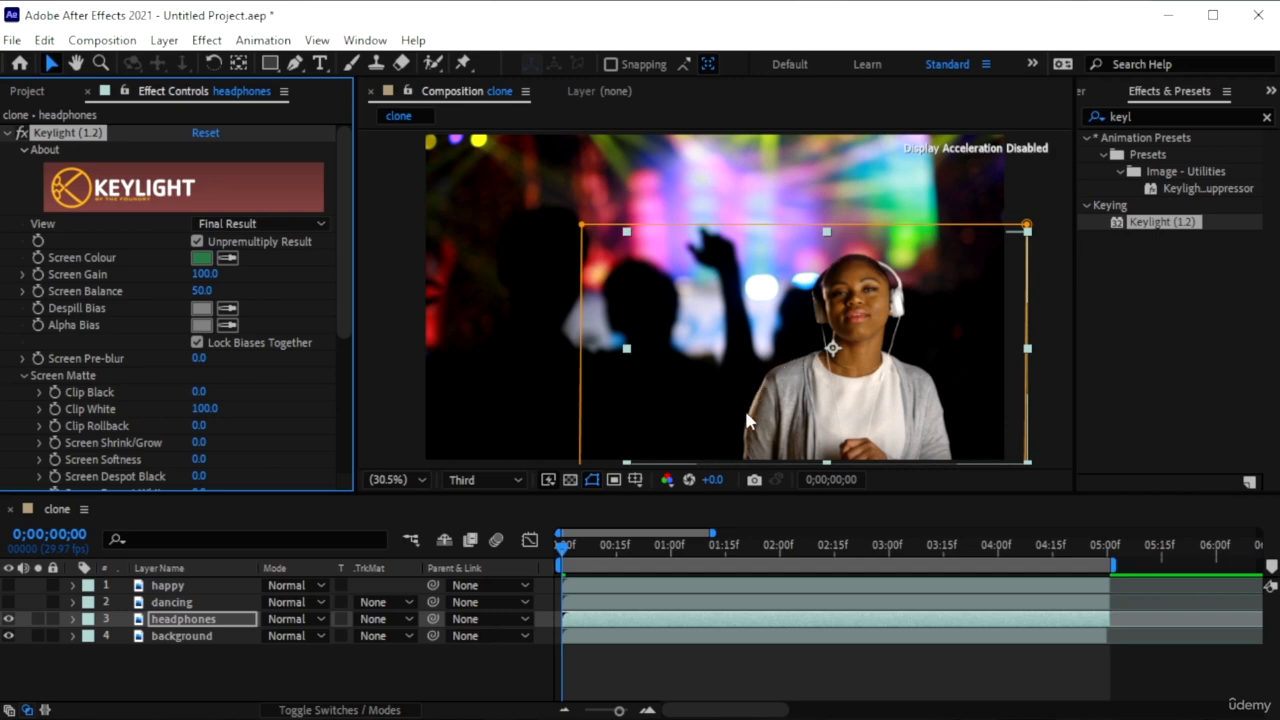
# - Show and select the dancing layer, and hide the headphones layer
pyautogui.click(9, 602)
pyautogui.click(45, 604)
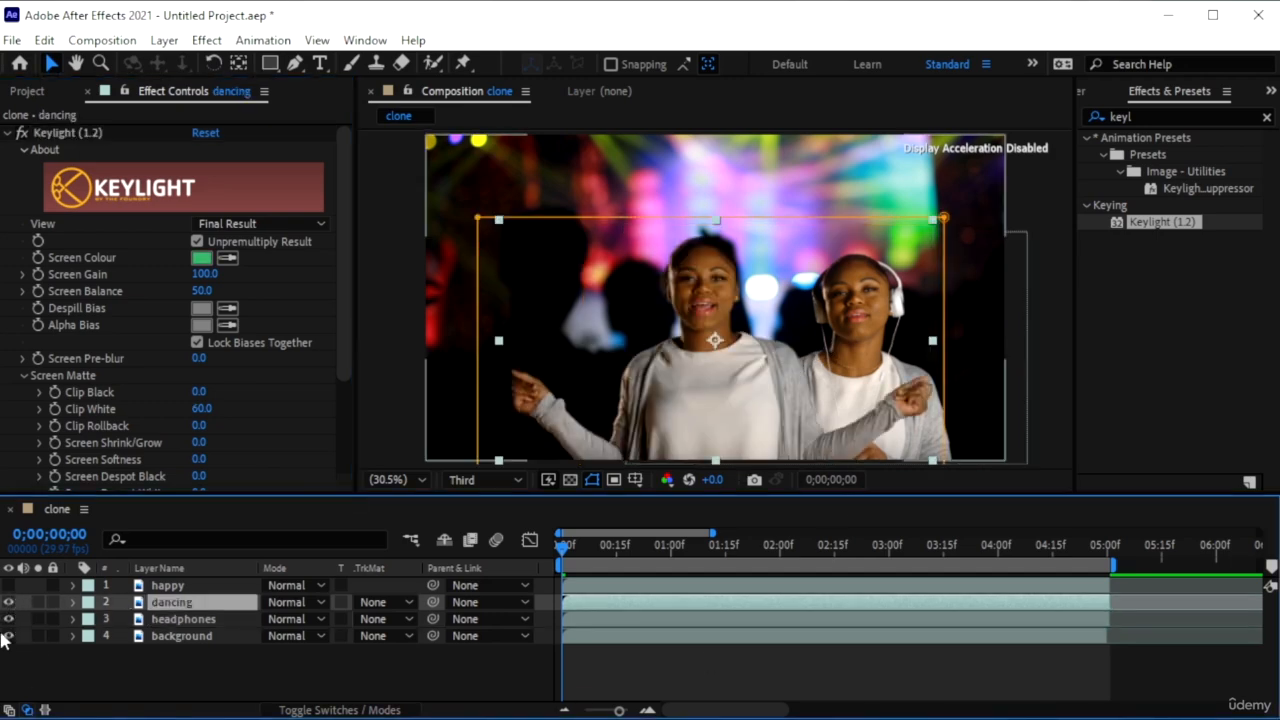
pyautogui.click(9, 619)
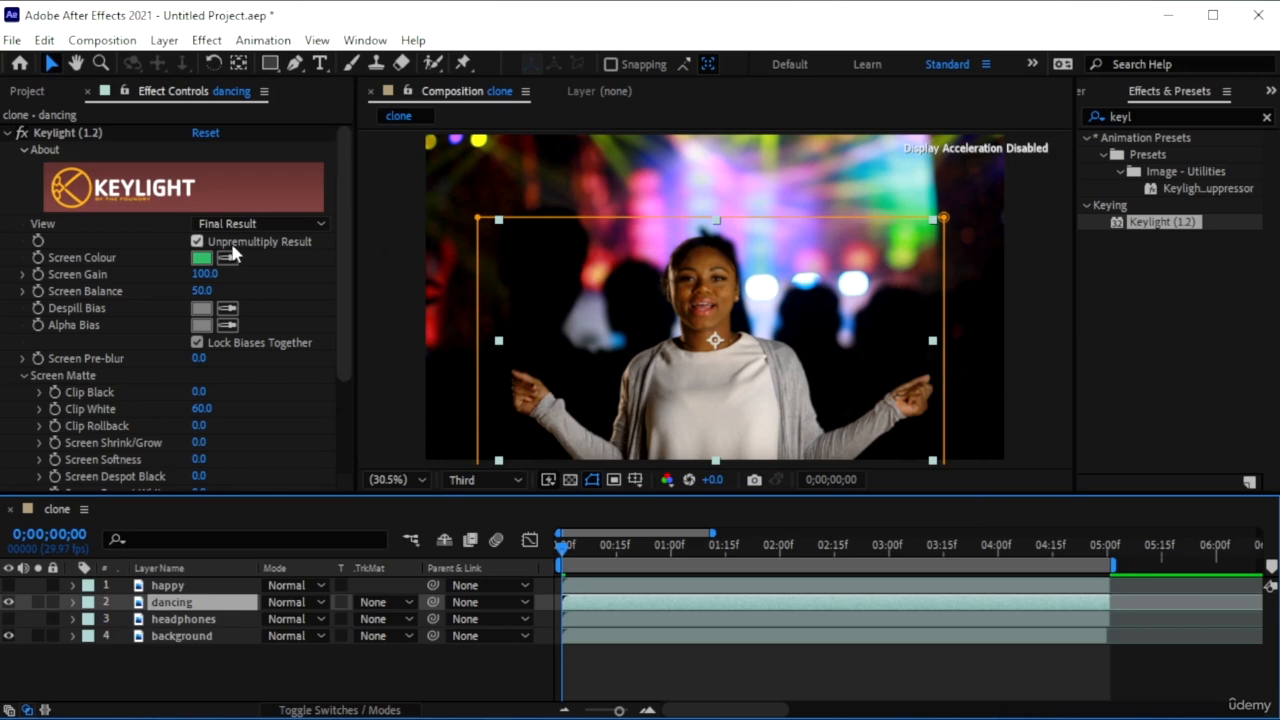
# - Reset the dancing layer's Keylight Screen Colour to black (000000) and resample it from the green backdrop's upper right area
pyautogui.click(202, 257)
pyautogui.moveTo(185, 321); pyautogui.dragTo(209, 406)
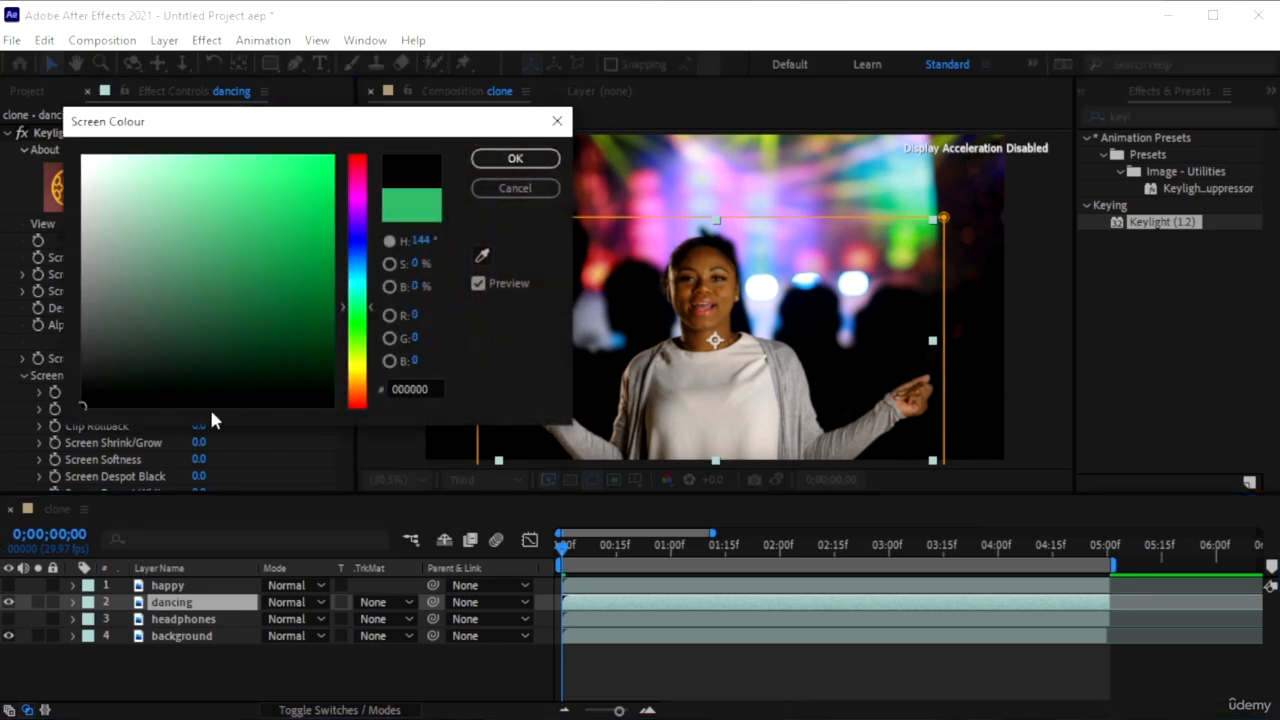
pyautogui.click(515, 158)
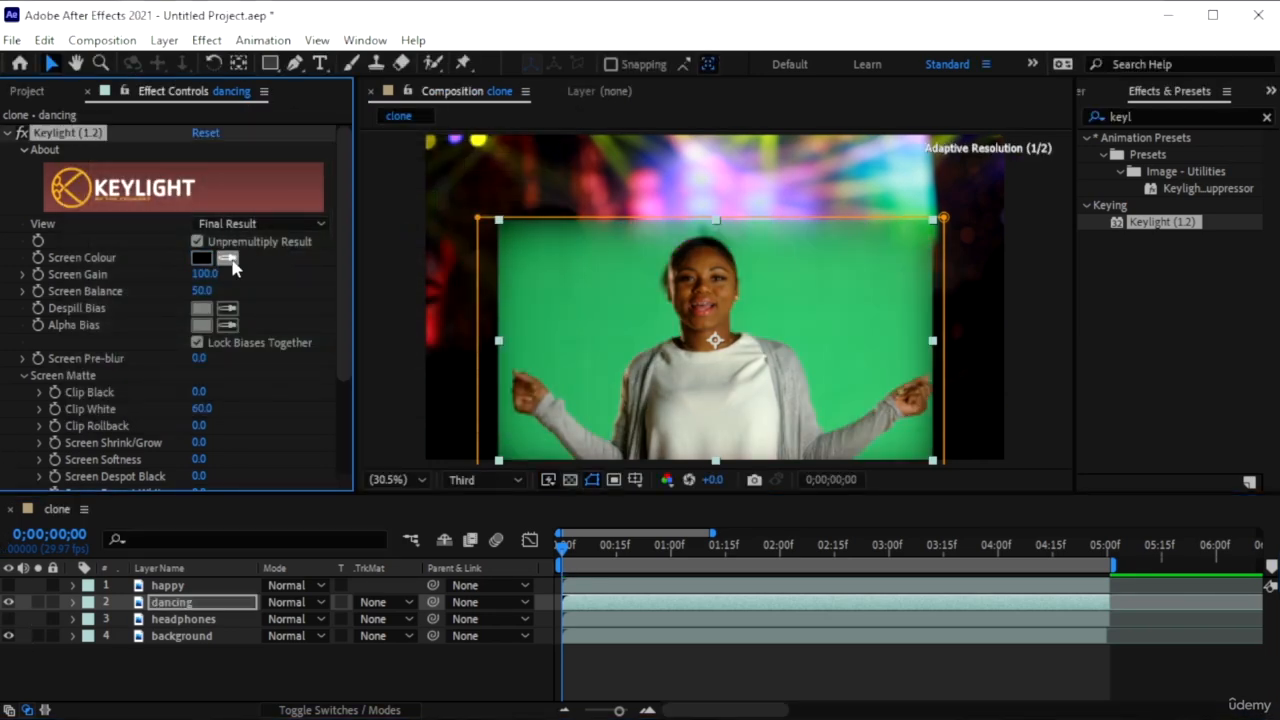
pyautogui.click(228, 257)
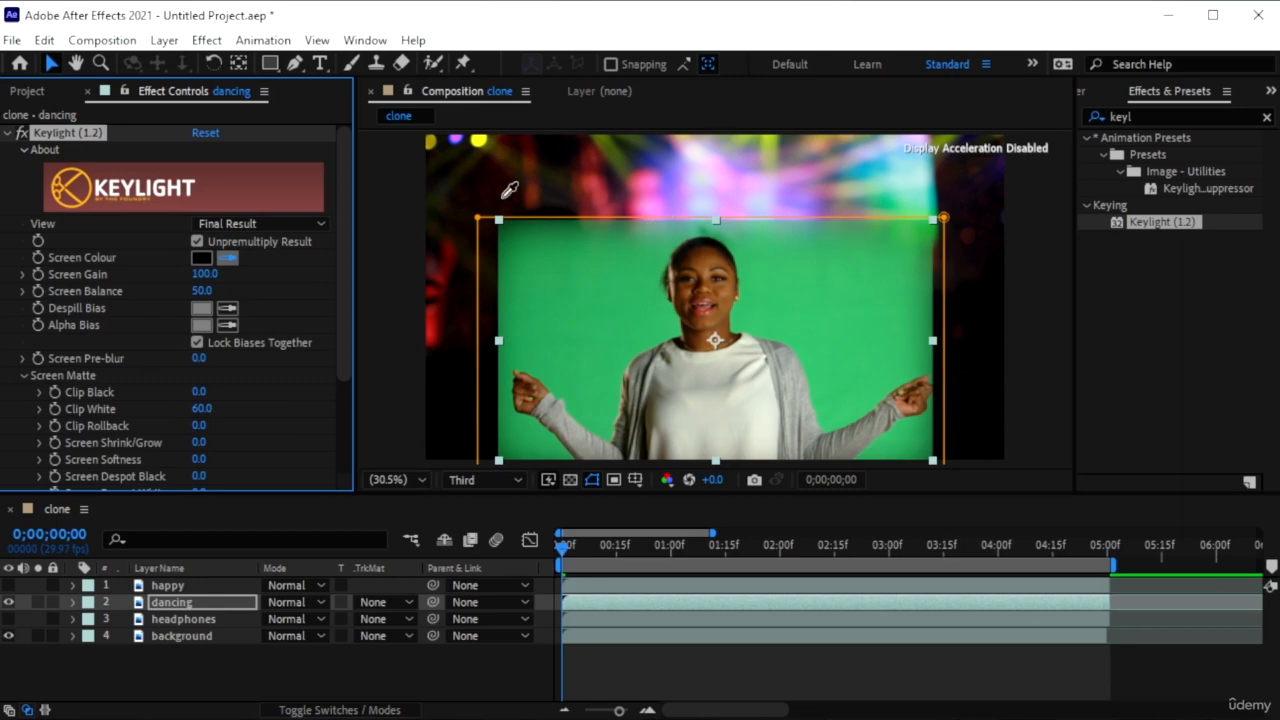
pyautogui.click(885, 230)
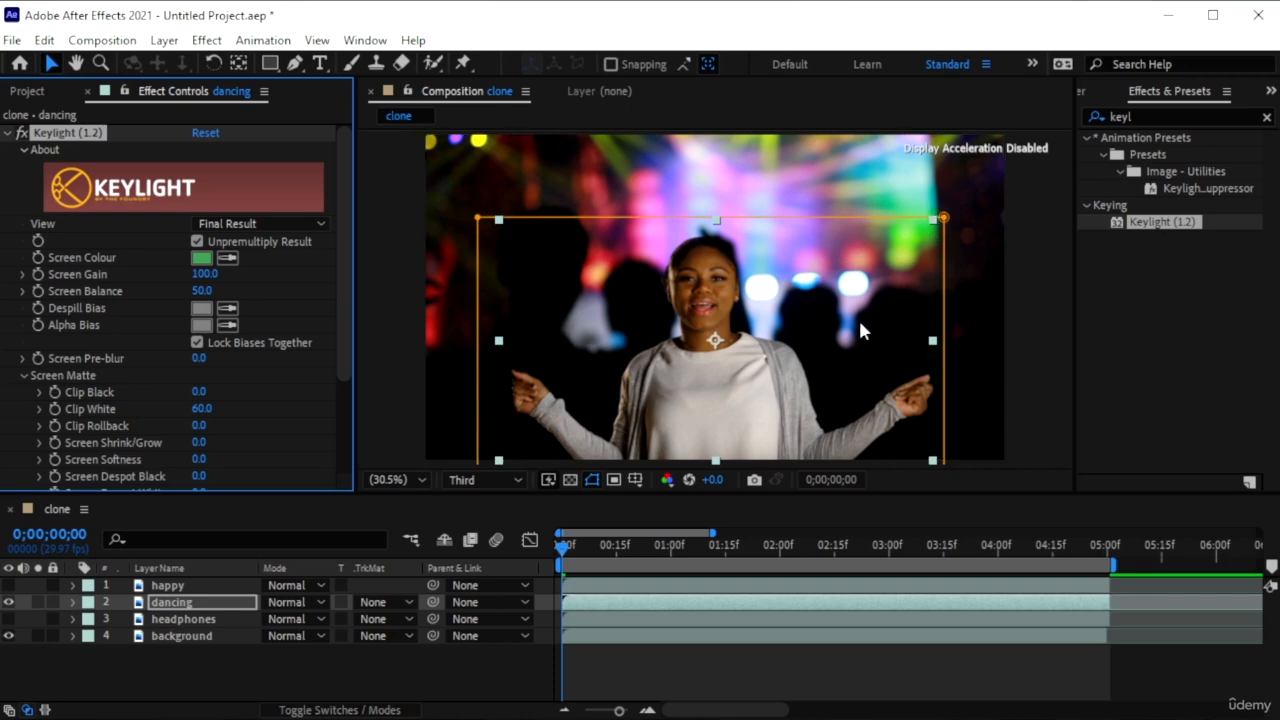
# - Hide the dancing layer, then show and select the happy layer
pyautogui.click(8, 602)
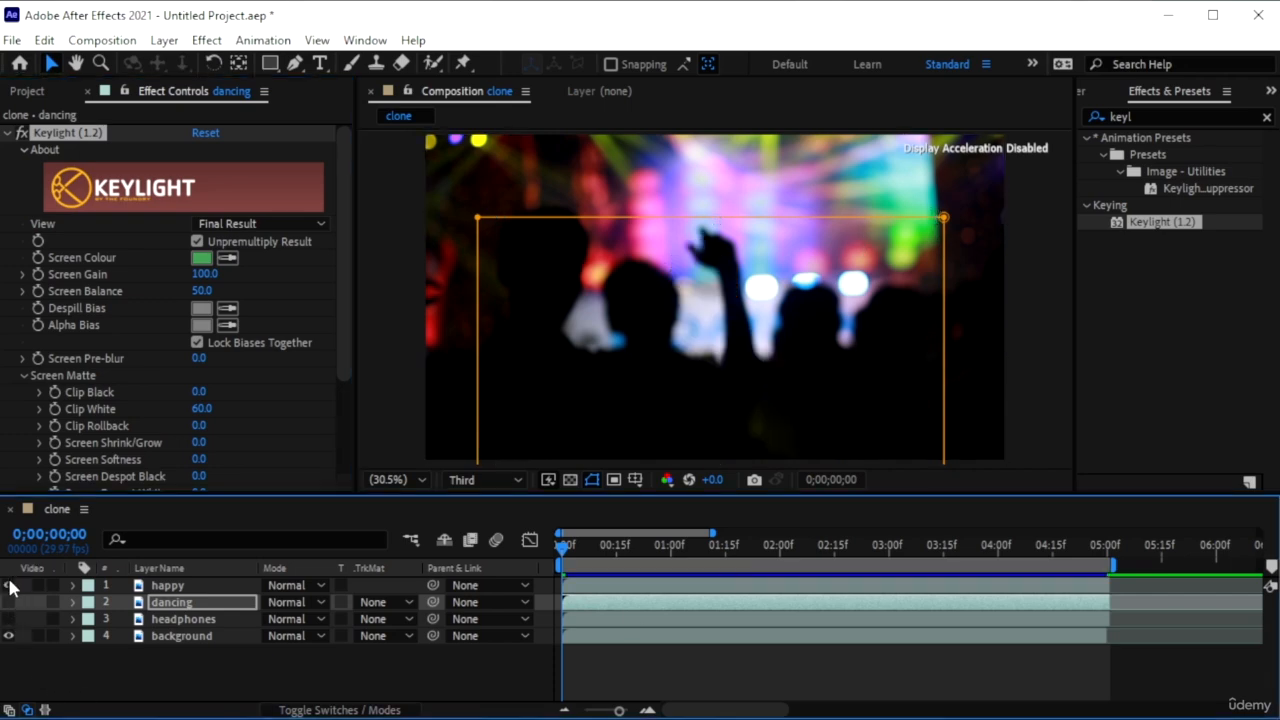
pyautogui.click(8, 585)
pyautogui.click(710, 591)
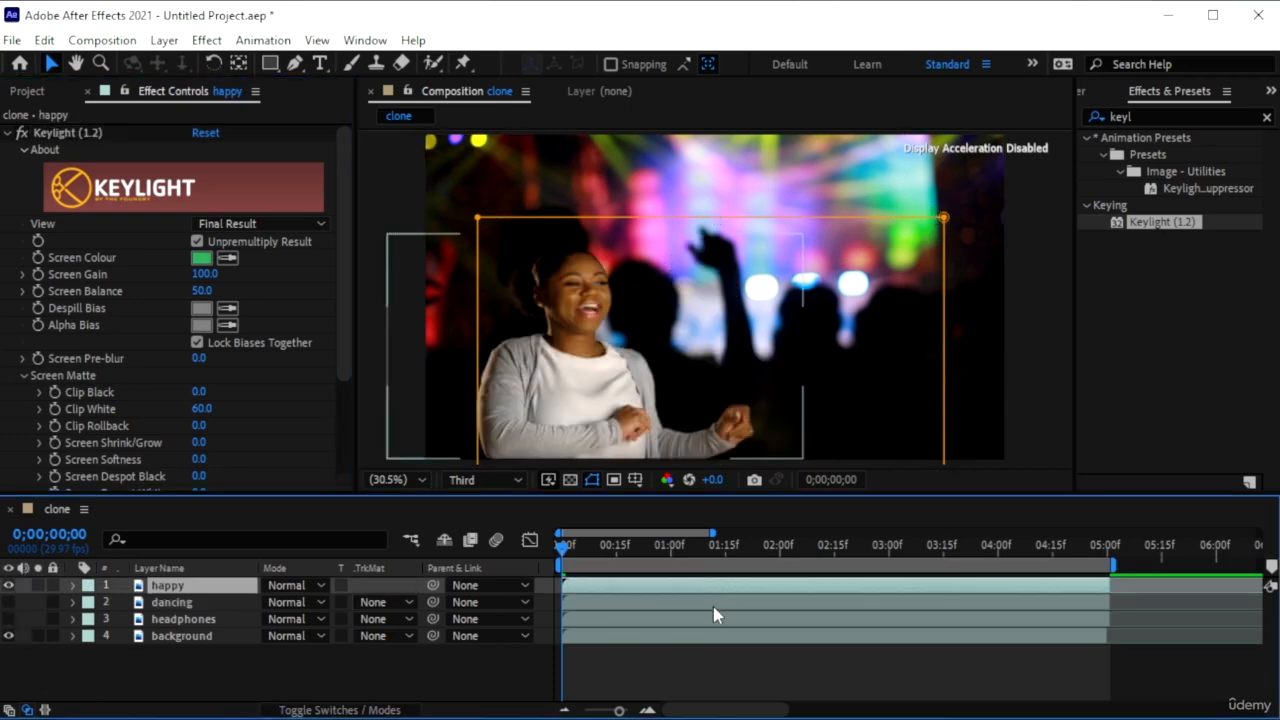
# - Reset the happy layer's Keylight Screen Colour to black (000000) and resample it from the green backdrop just inside its upper right corner
pyautogui.click(201, 257)
pyautogui.click(540, 159)
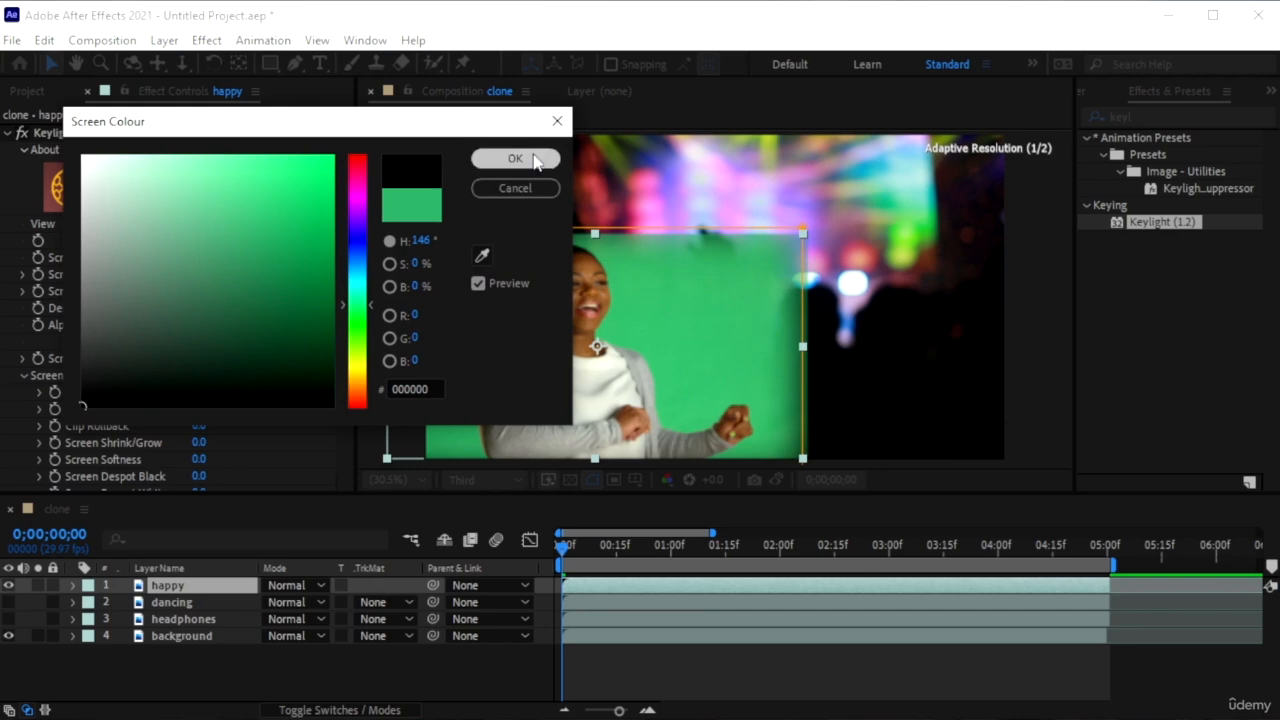
pyautogui.click(227, 258)
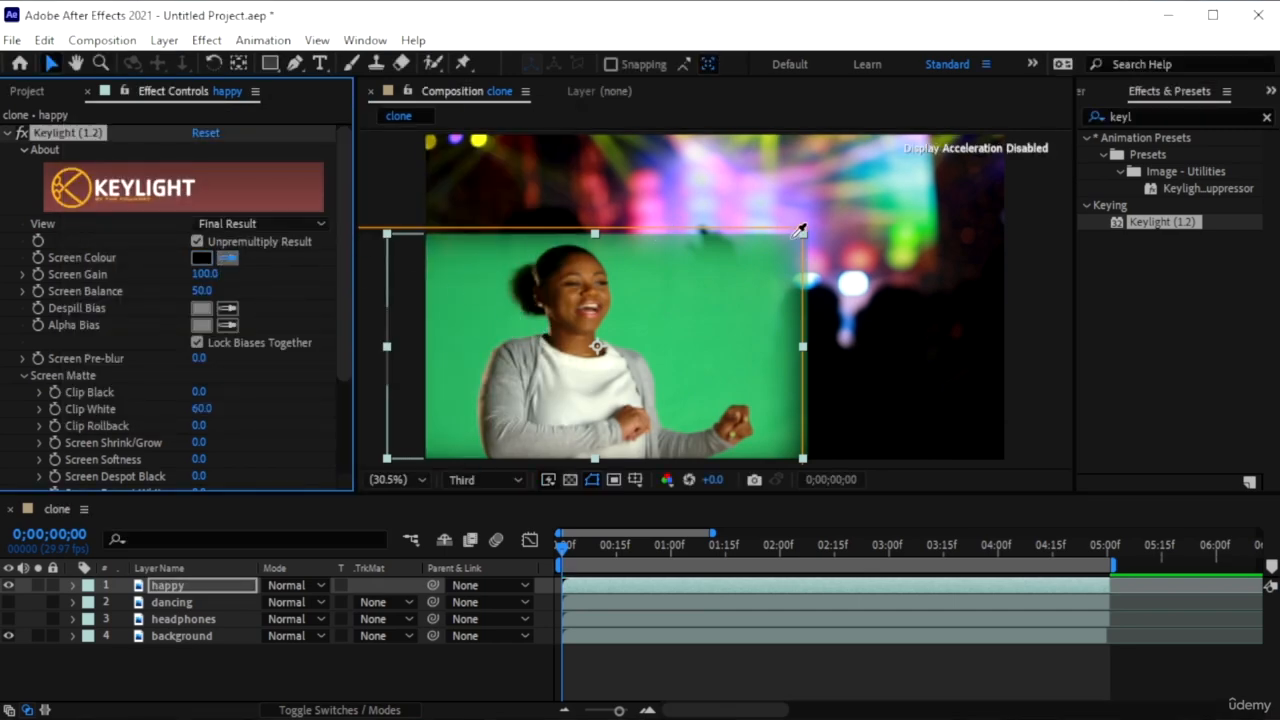
pyautogui.click(792, 249)
pyautogui.click(227, 258)
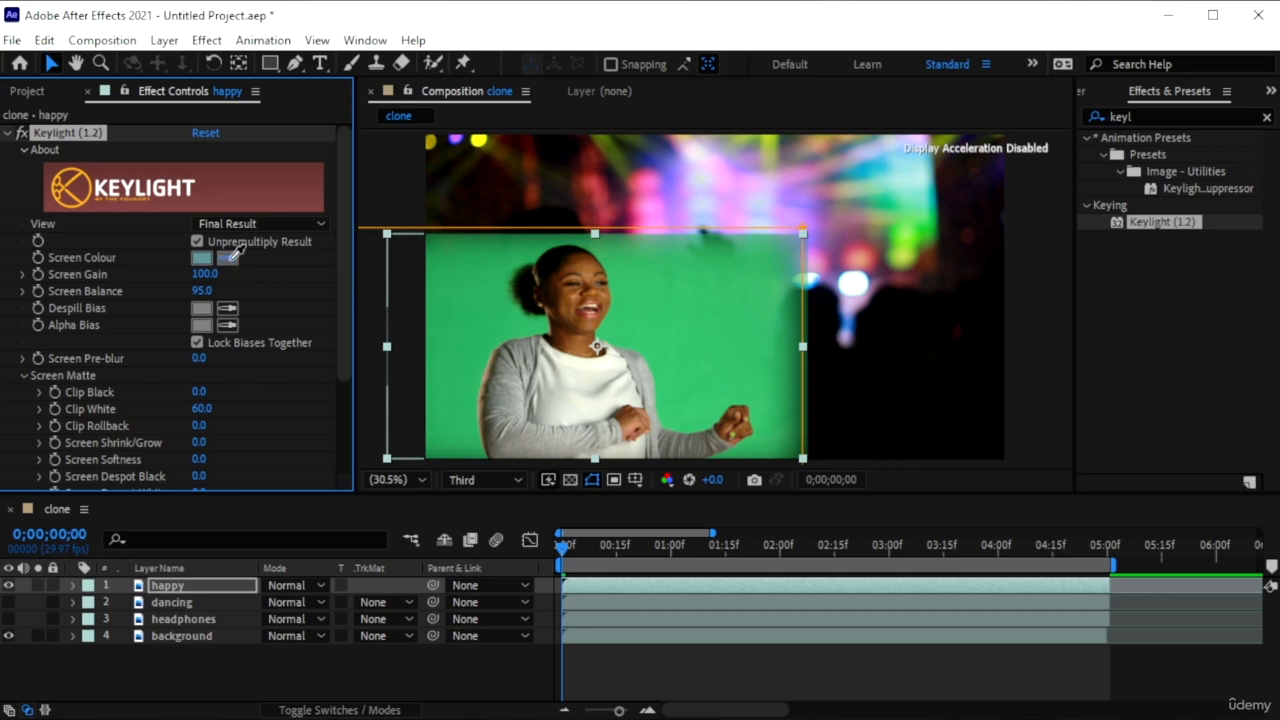
pyautogui.click(767, 247)
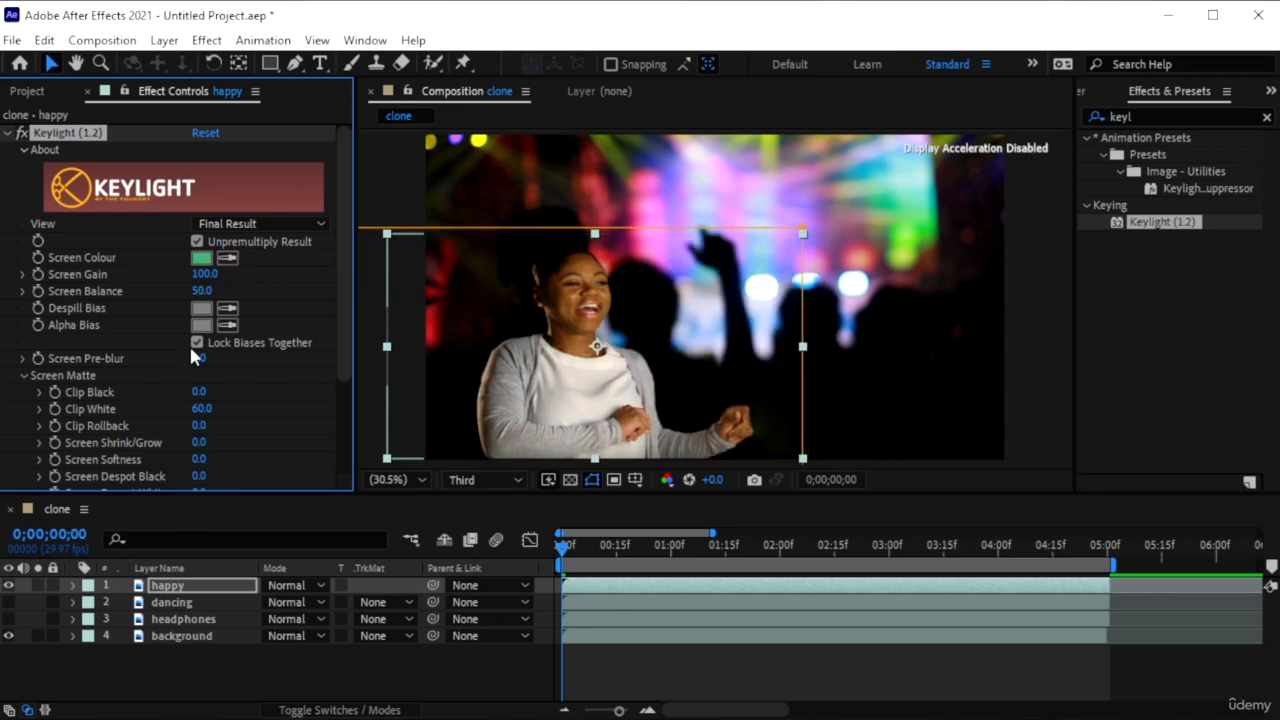
# - Show the headphones and dancing layers again and play a preview of the clone composition
pyautogui.click(8, 619)
pyautogui.click(8, 602)
pyautogui.click(385, 688)
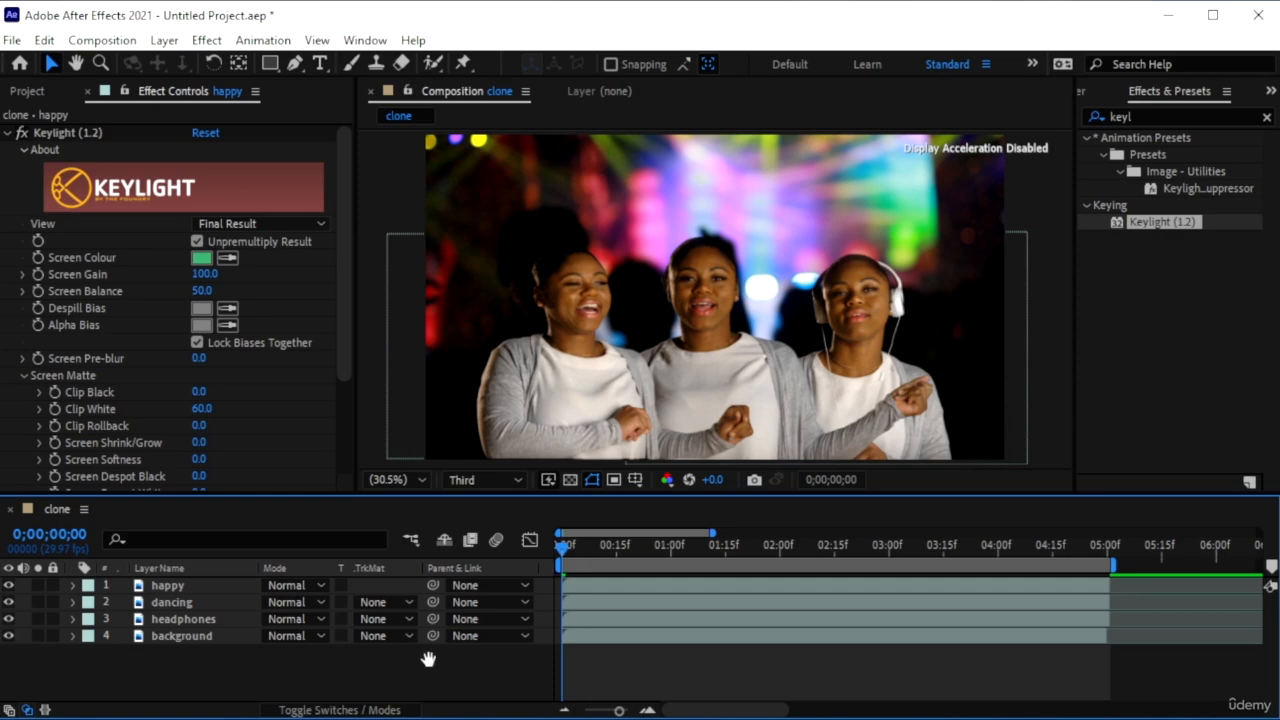
pyautogui.press('space')
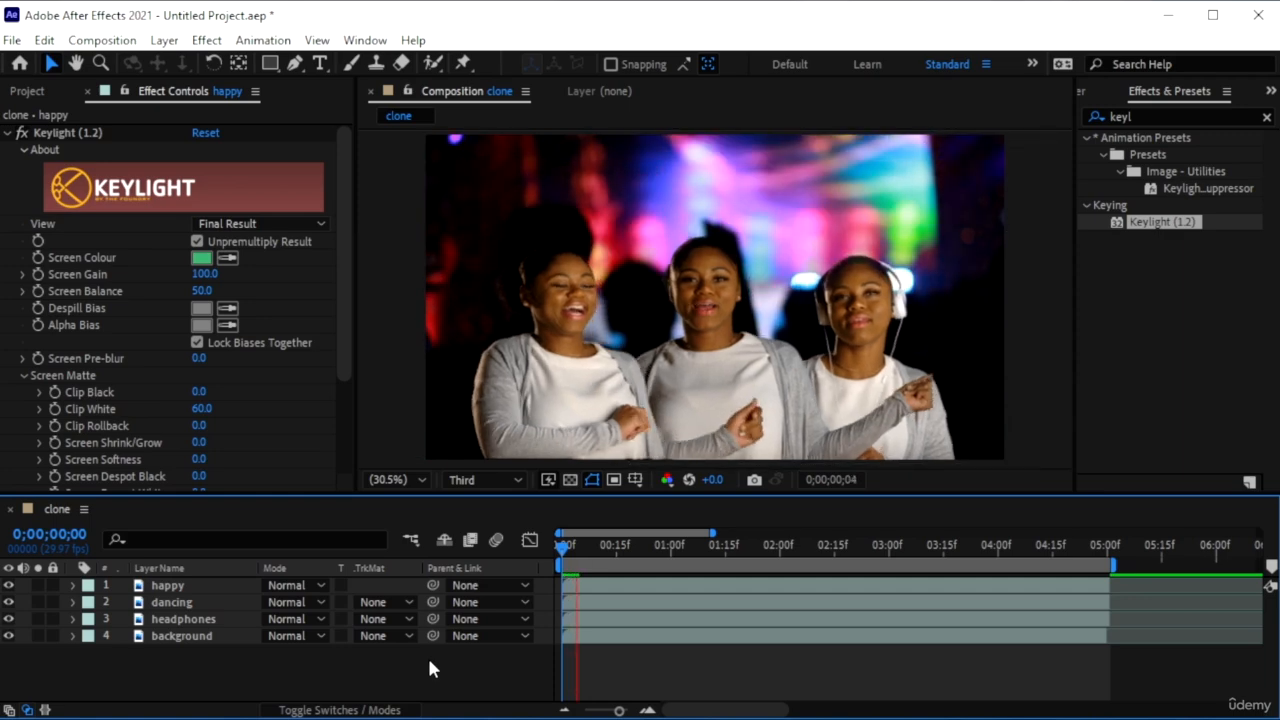
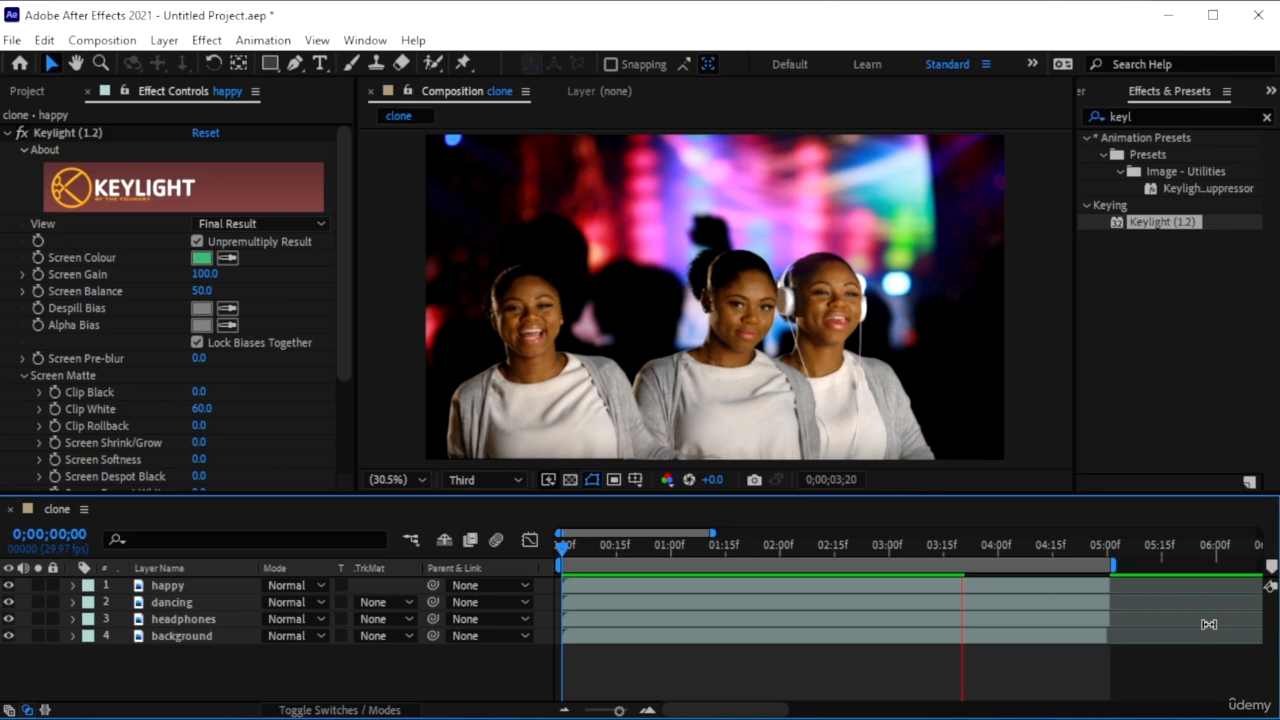
pyautogui.press('space')
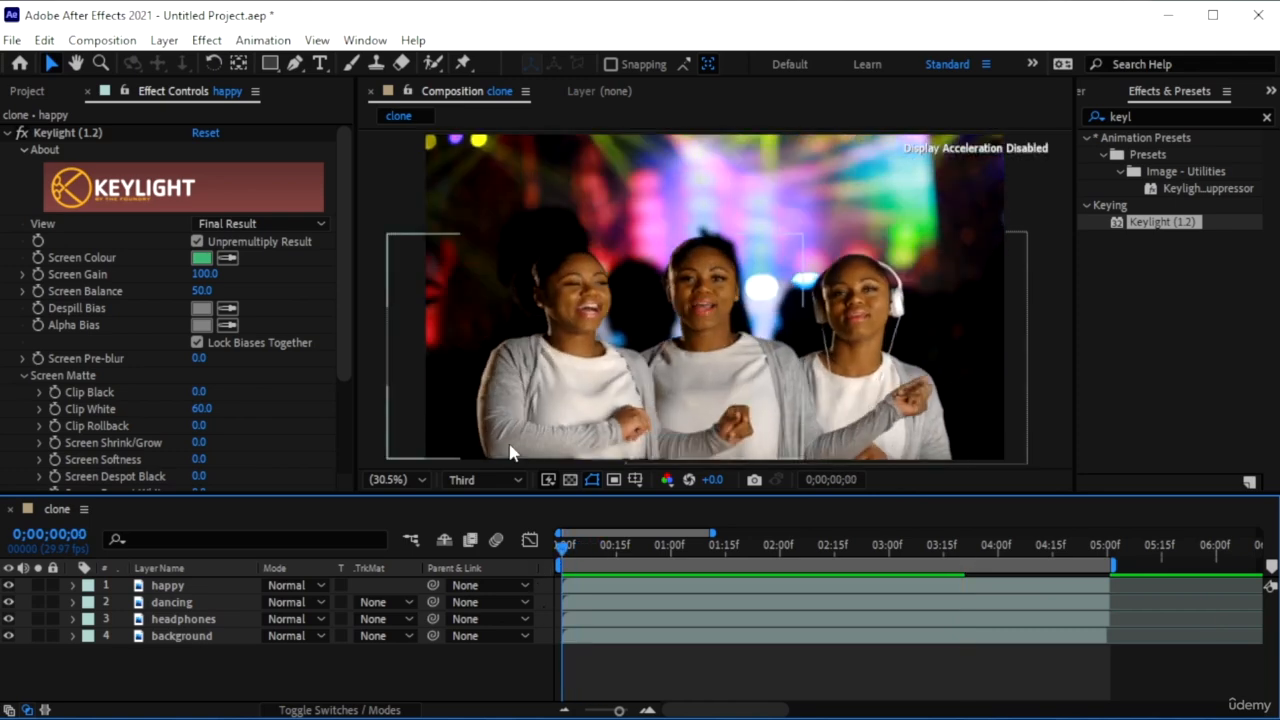
# - Add a horizontal text layer reading "It's my birthday" above the three women in the composition
pyautogui.click(320, 63)
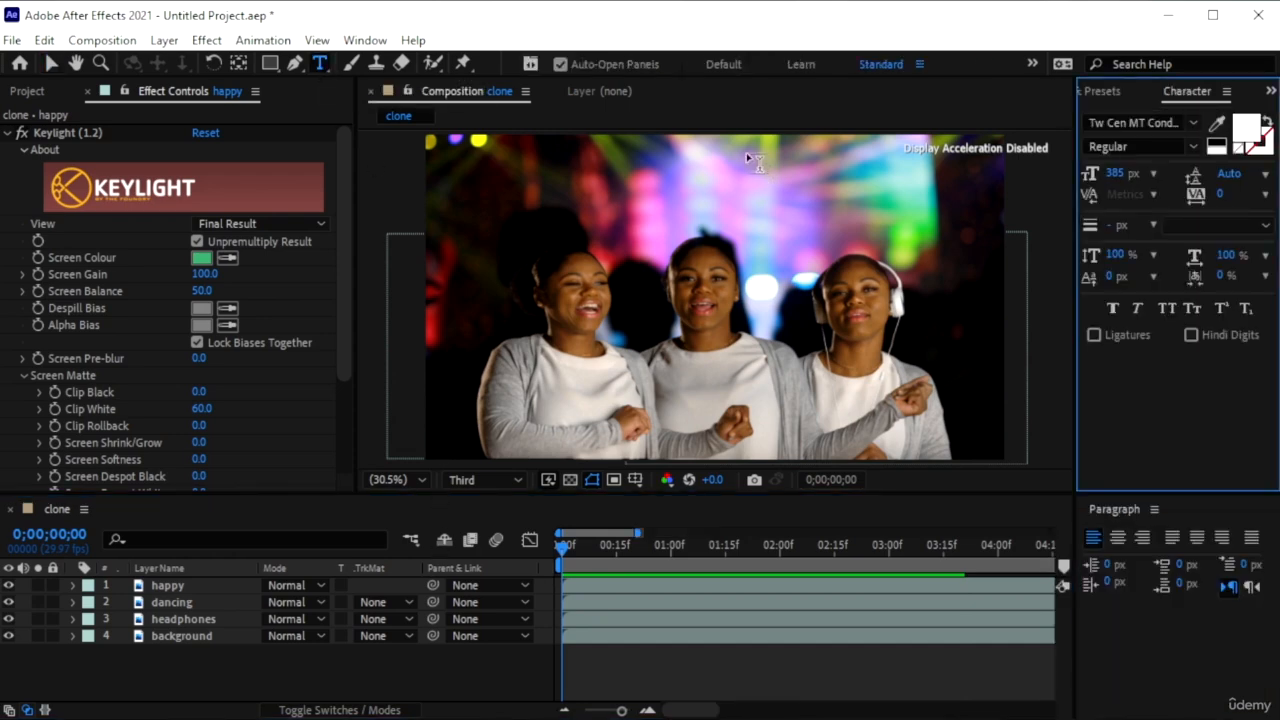
pyautogui.click(508, 182)
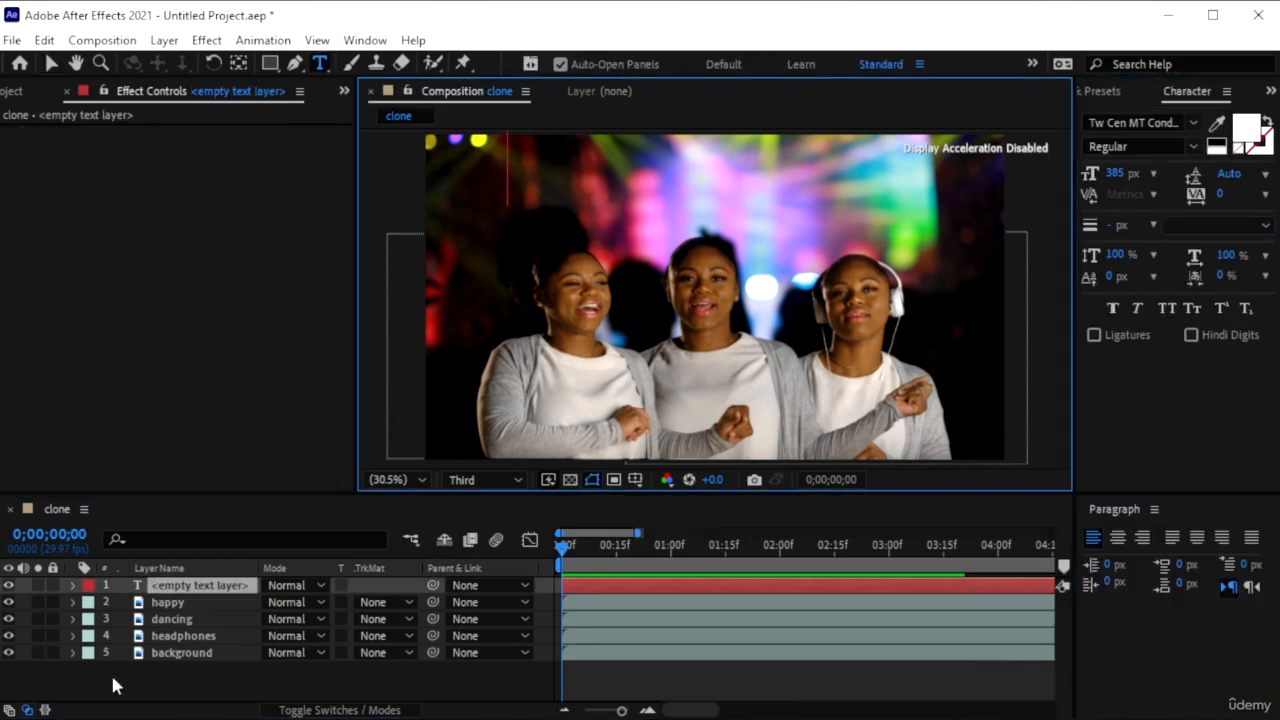
pyautogui.write("It'")
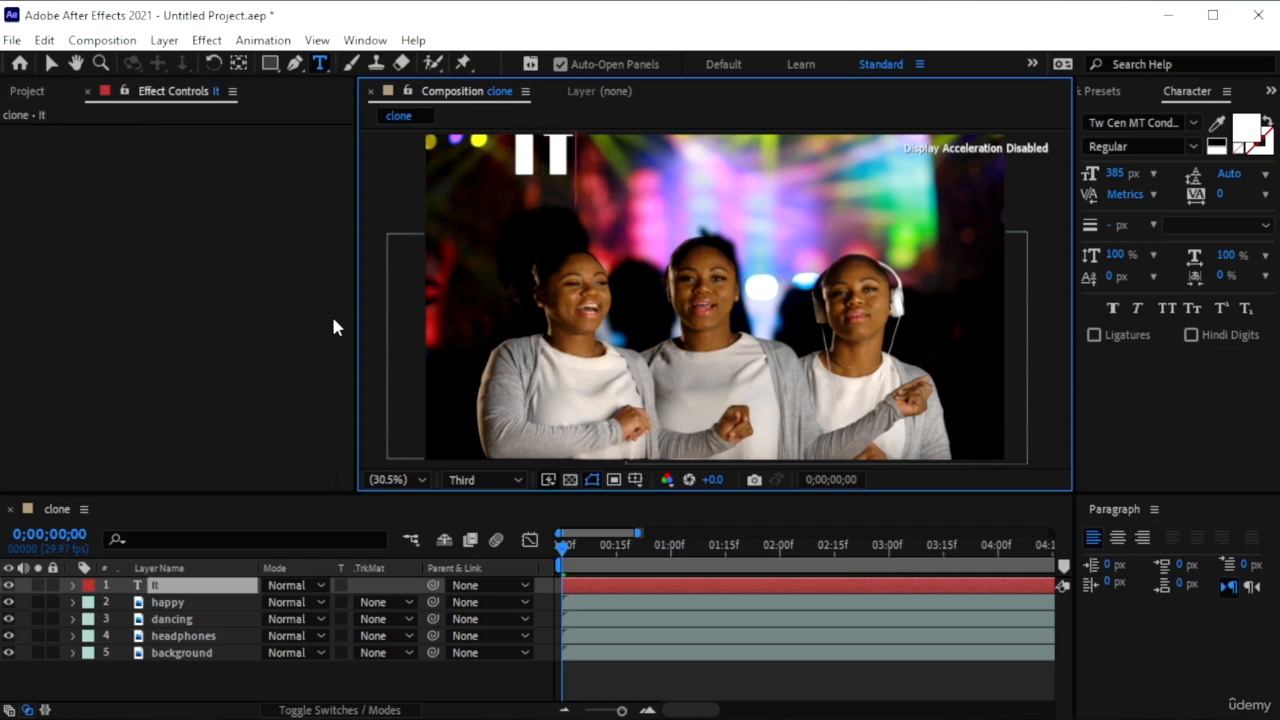
pyautogui.write('s')
pyautogui.press('BackSpace')
pyautogui.write("'s")
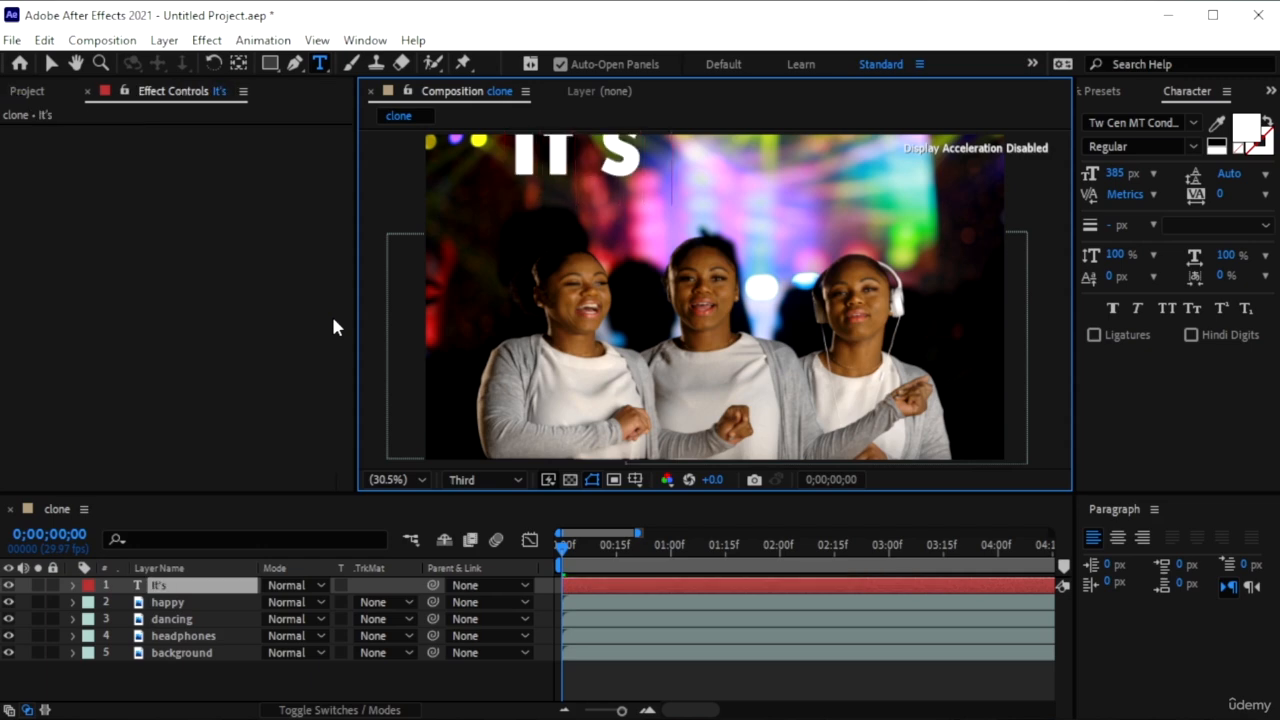
pyautogui.write(' my bir')
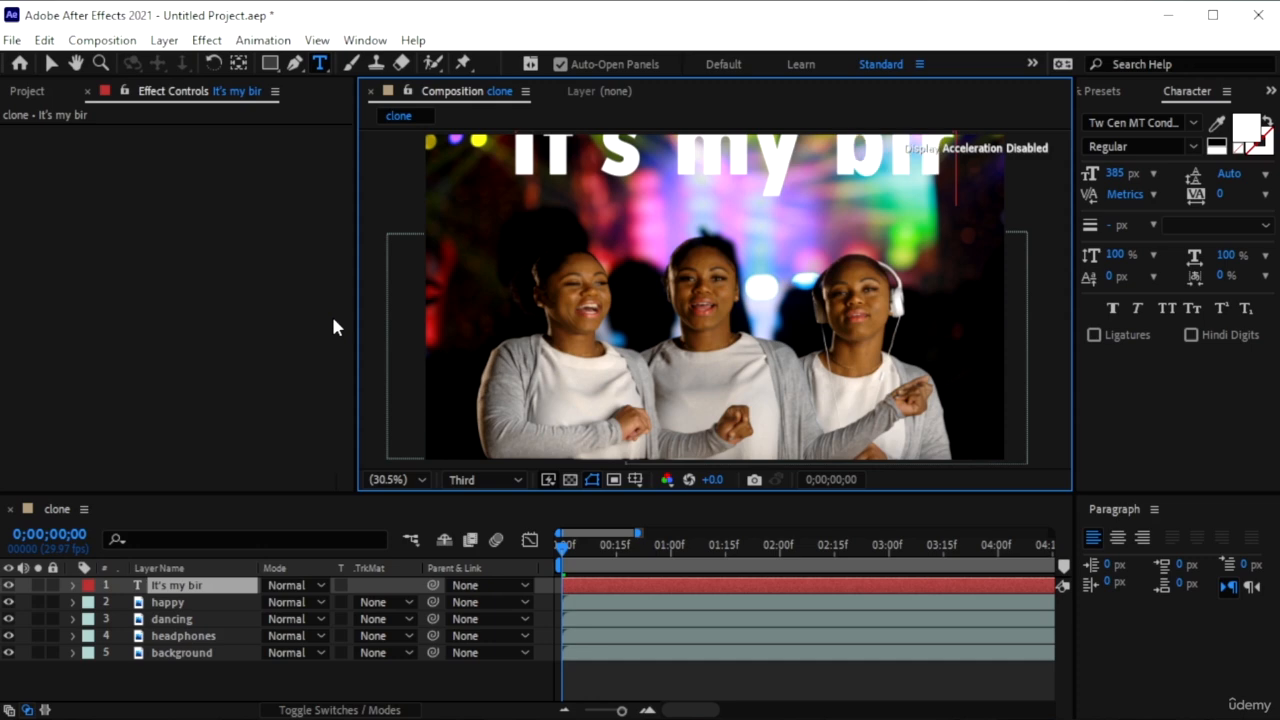
pyautogui.write('thday')
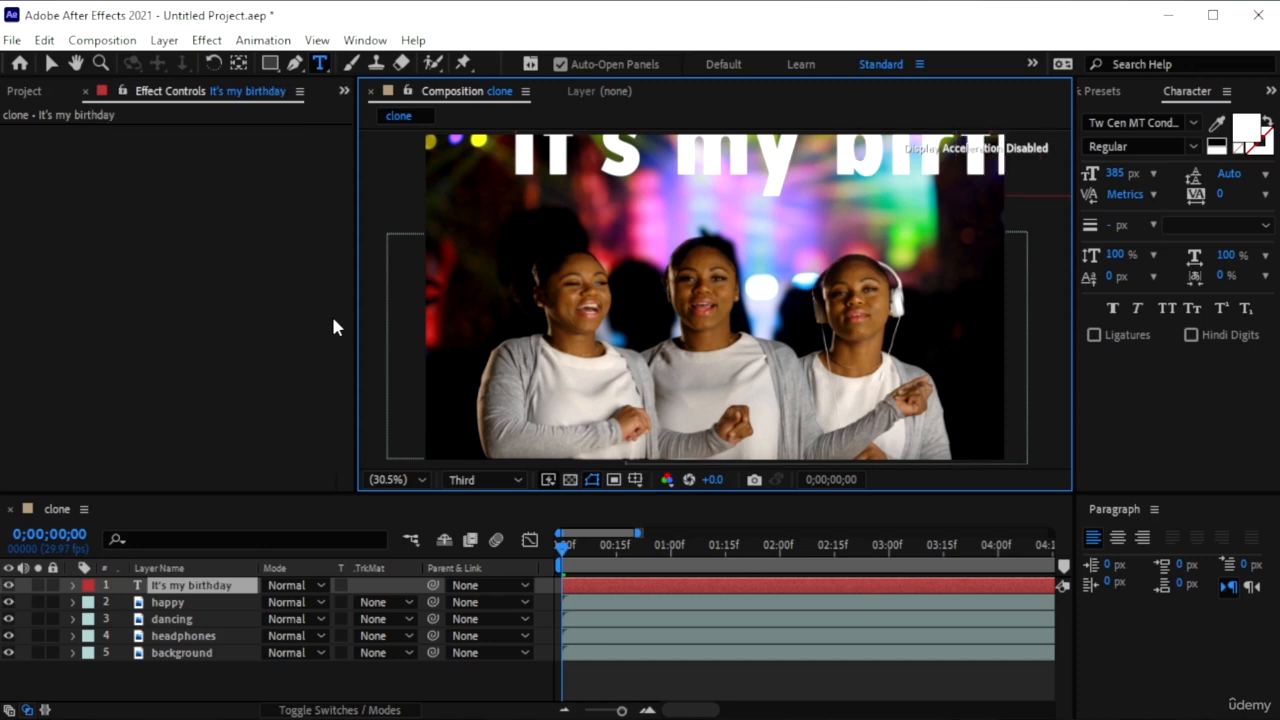
# - Set the font size of the entire "It's my birthday" text to 243 px
pyautogui.hotkey('ctrl', 'a')
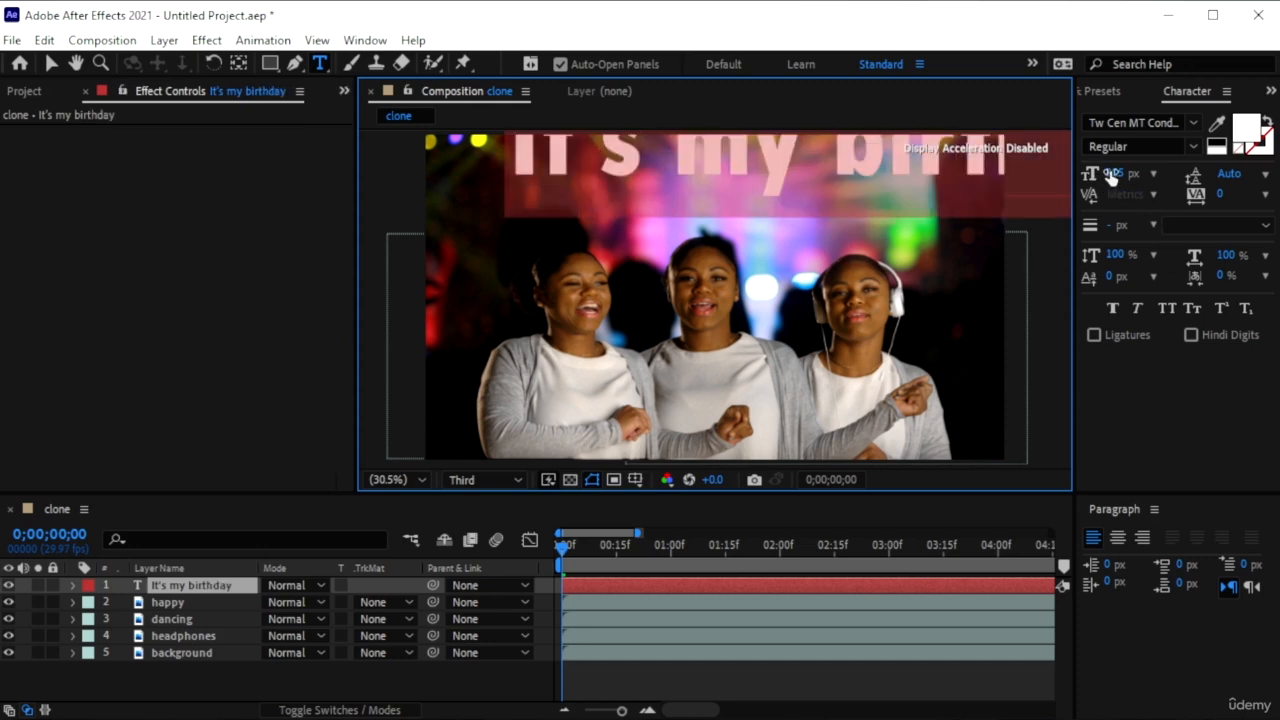
pyautogui.moveTo(1110, 176); pyautogui.dragTo(1142, 158)
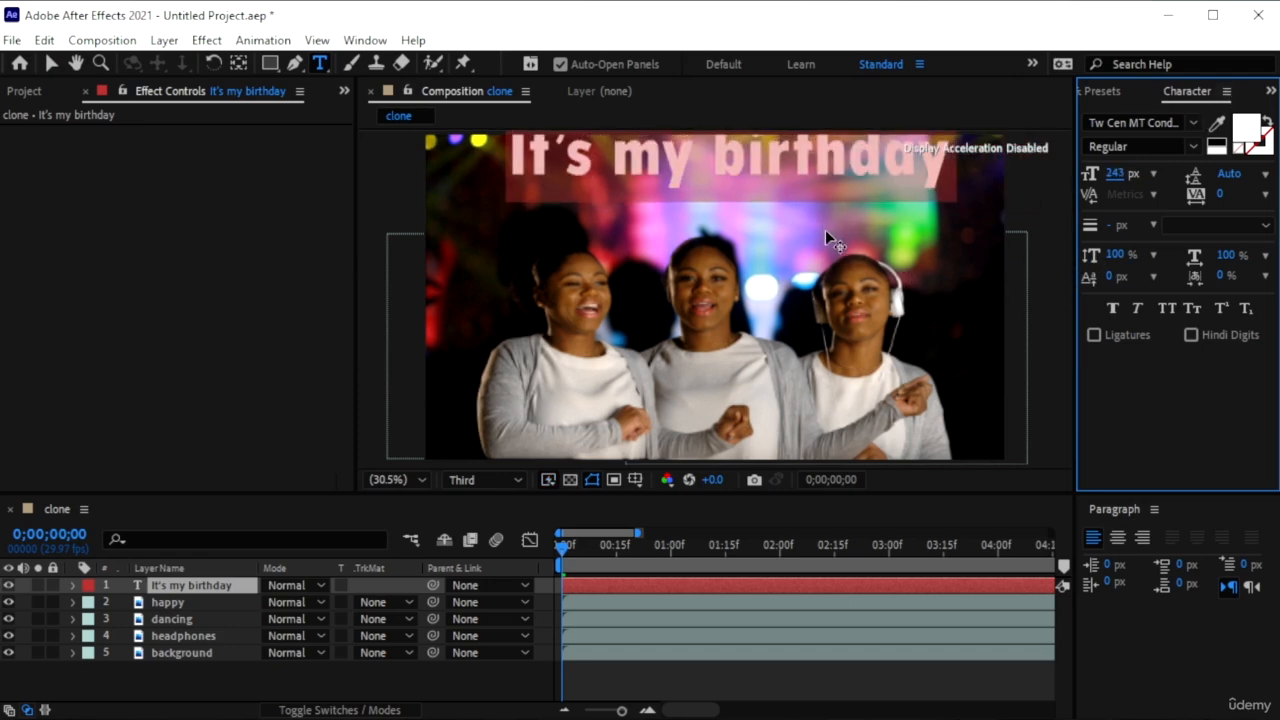
# - Try centre alignment and faux bold on the birthday text
pyautogui.click(1118, 538)
pyautogui.click(1094, 538)
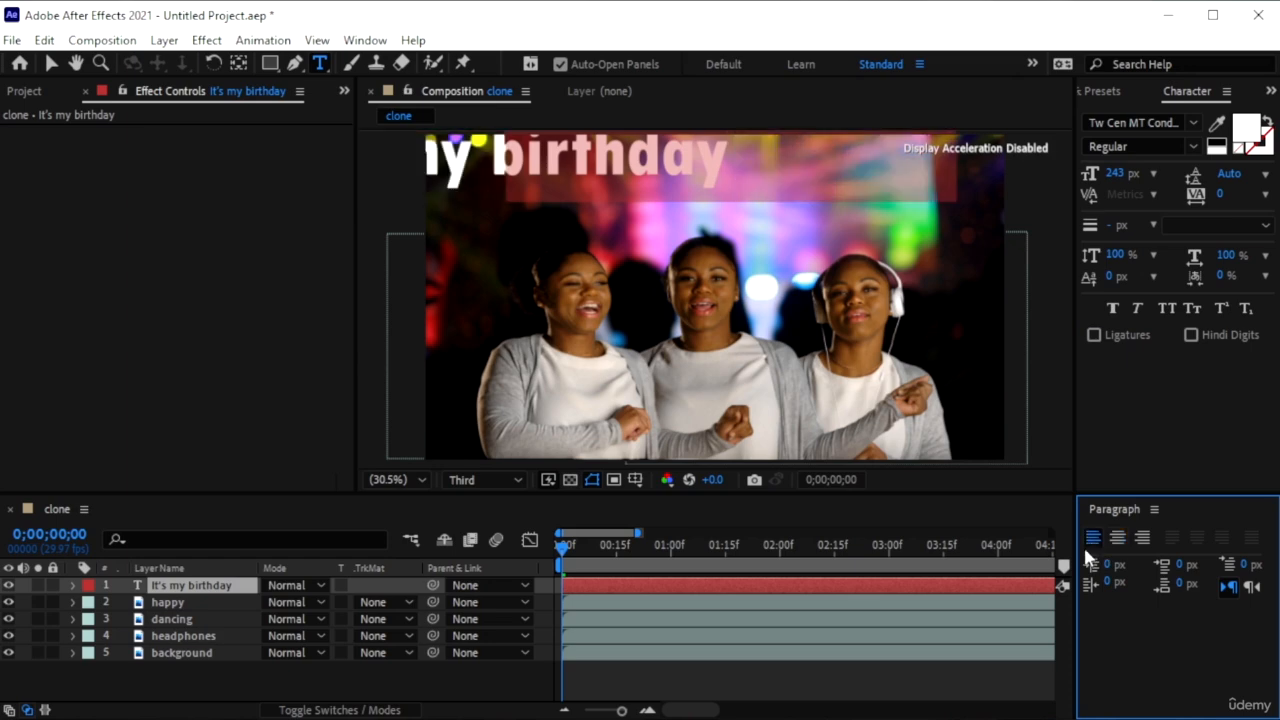
pyautogui.click(1112, 310)
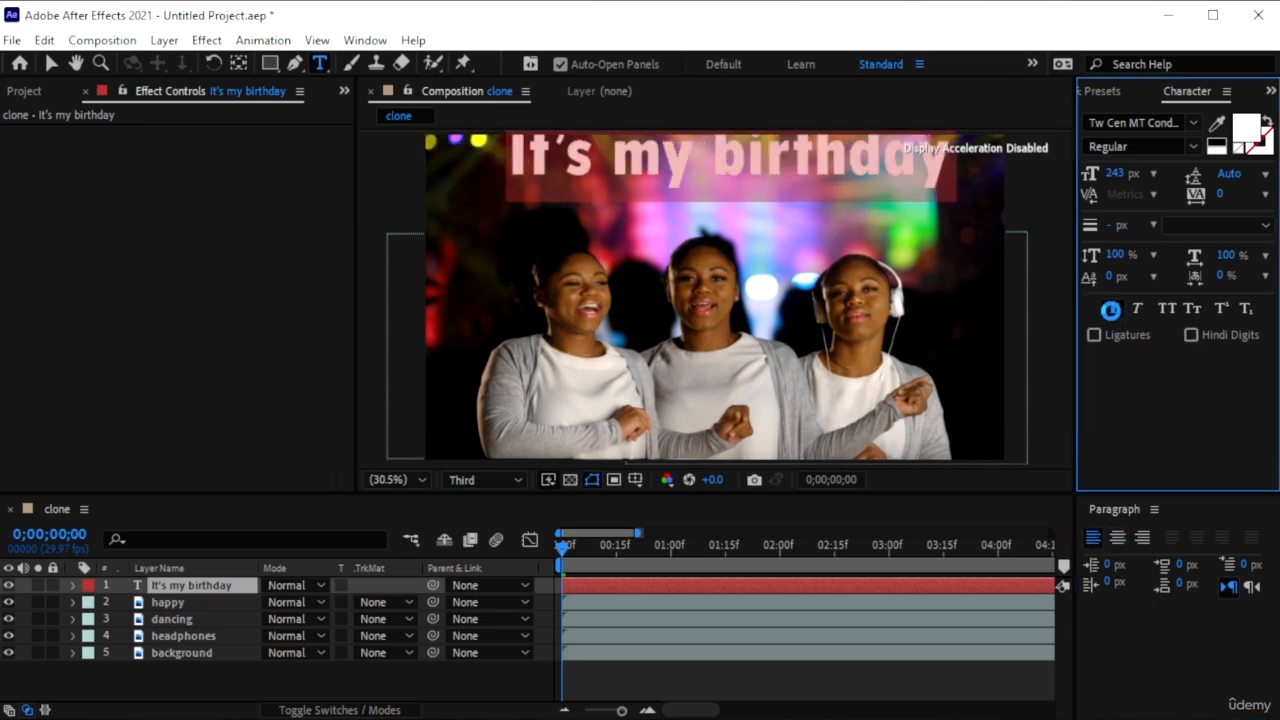
pyautogui.click(1112, 310)
# - Apply All Caps to the selected birthday text
pyautogui.click(1166, 308)
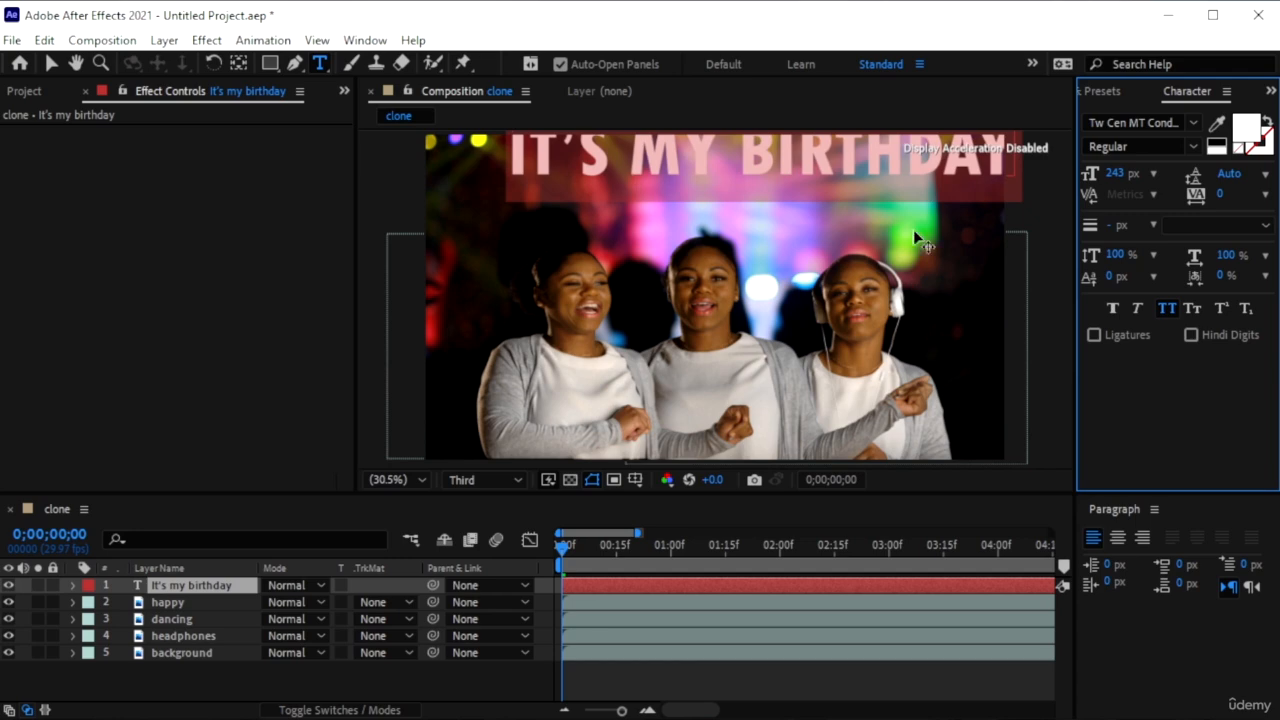
# - Move the birthday title fully into the frame above the women's heads and check the available fonts
pyautogui.moveTo(940, 242); pyautogui.dragTo(878, 272)
pyautogui.doubleClick(878, 272)
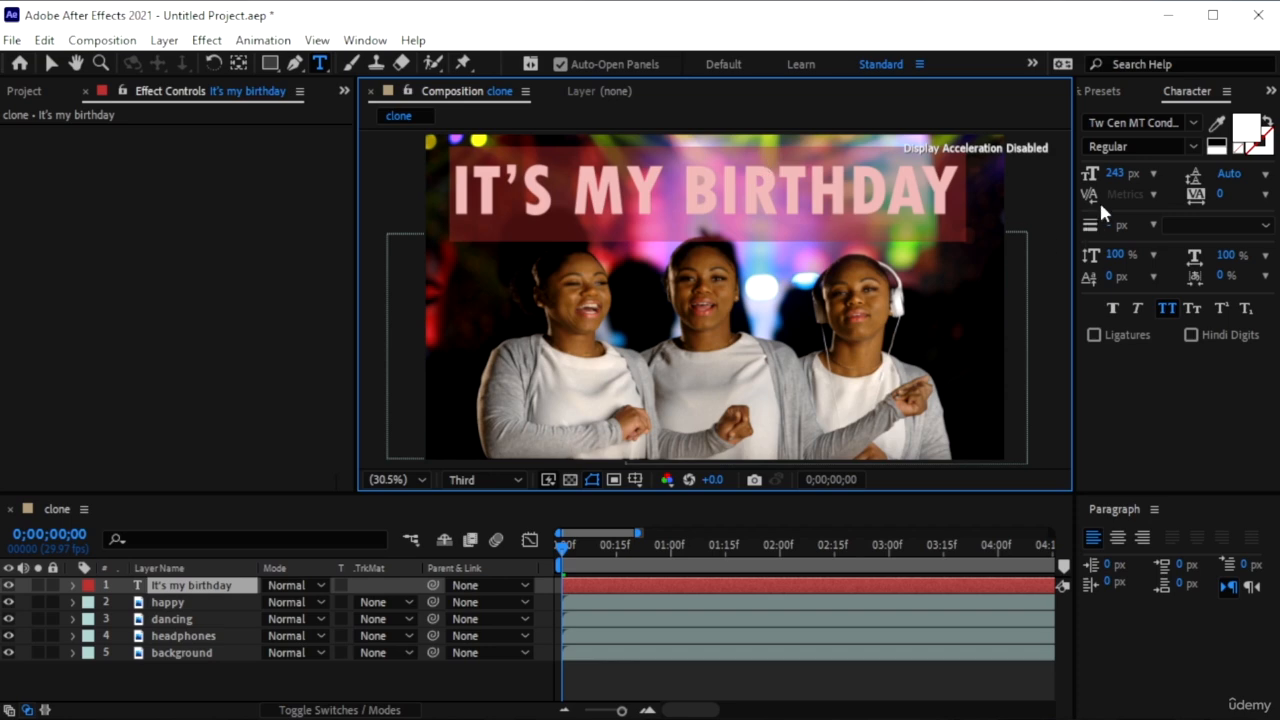
pyautogui.click(1189, 129)
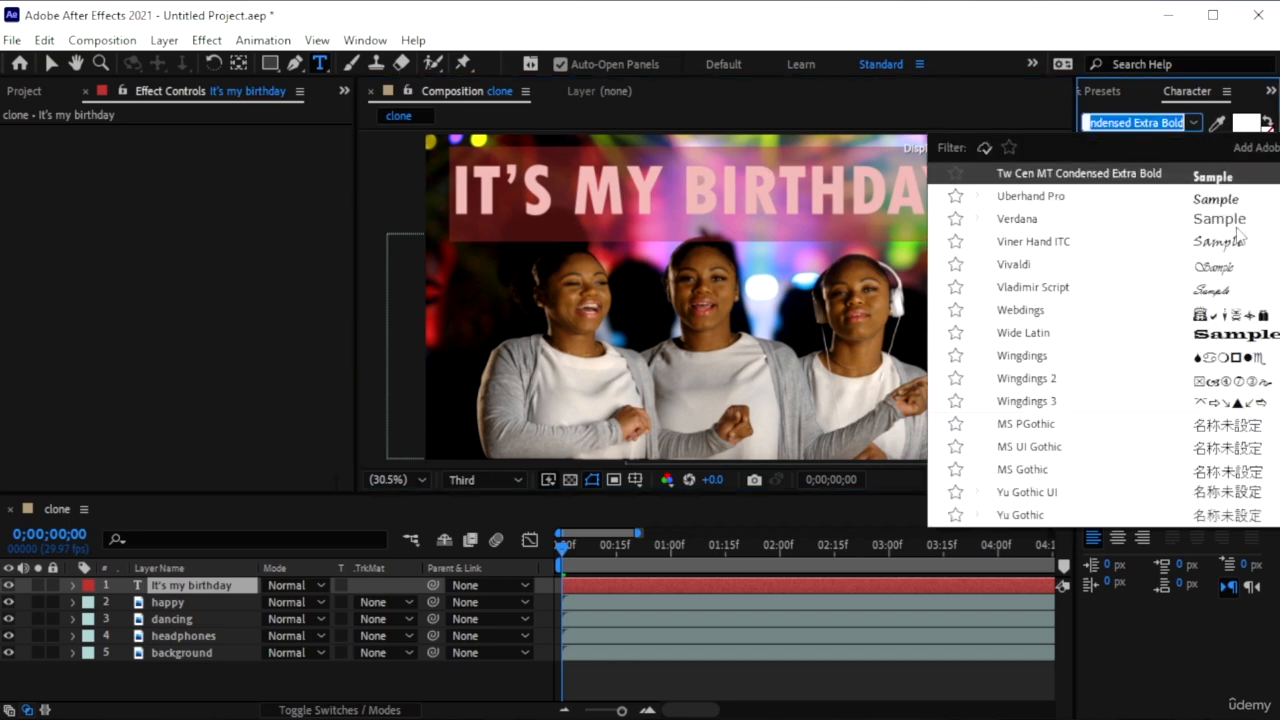
pyautogui.click(1045, 112)
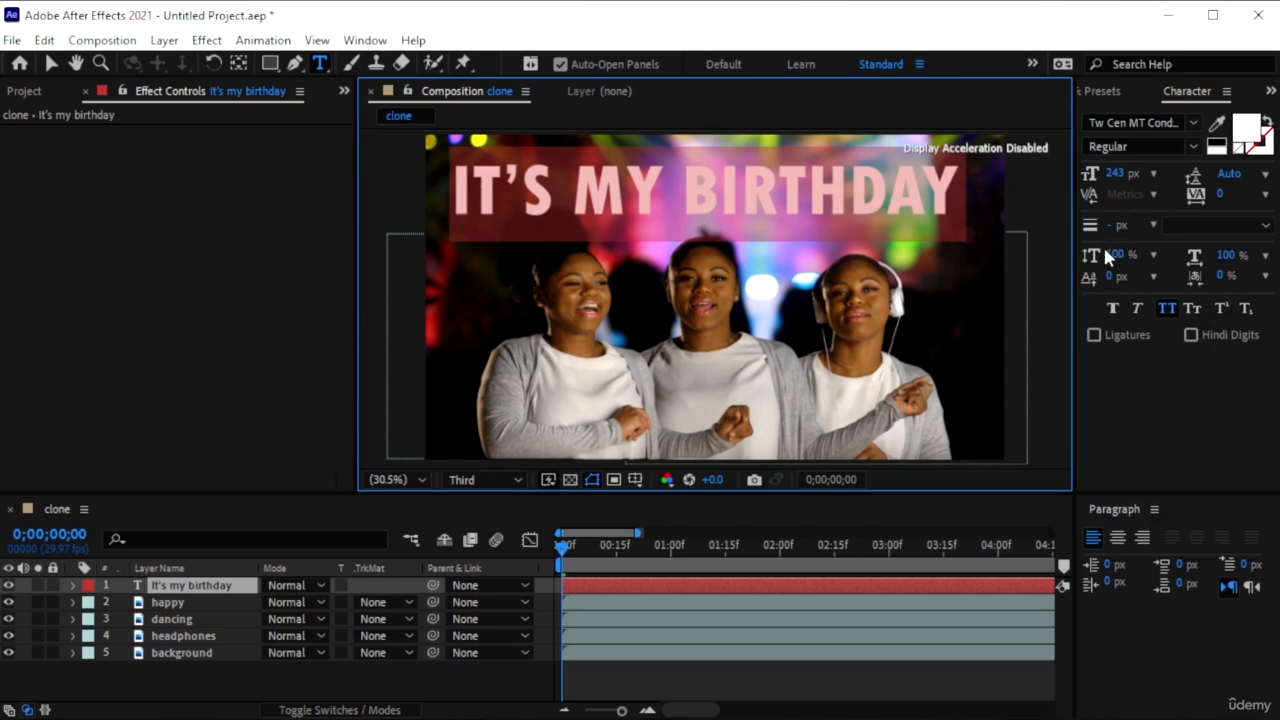
# - Set the title's vertical scale to 89% and font size to 235 px, with faux bold on
pyautogui.moveTo(1108, 257); pyautogui.dragTo(1104, 256)
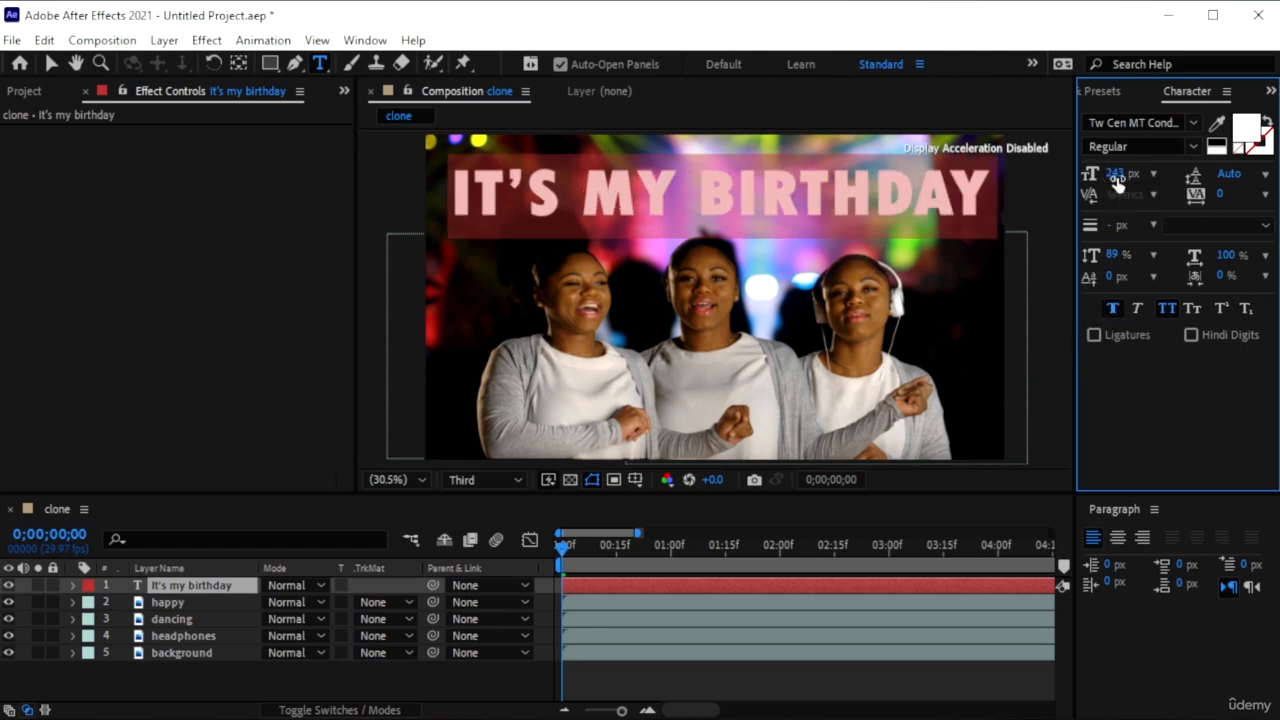
pyautogui.moveTo(1118, 181); pyautogui.dragTo(1110, 176)
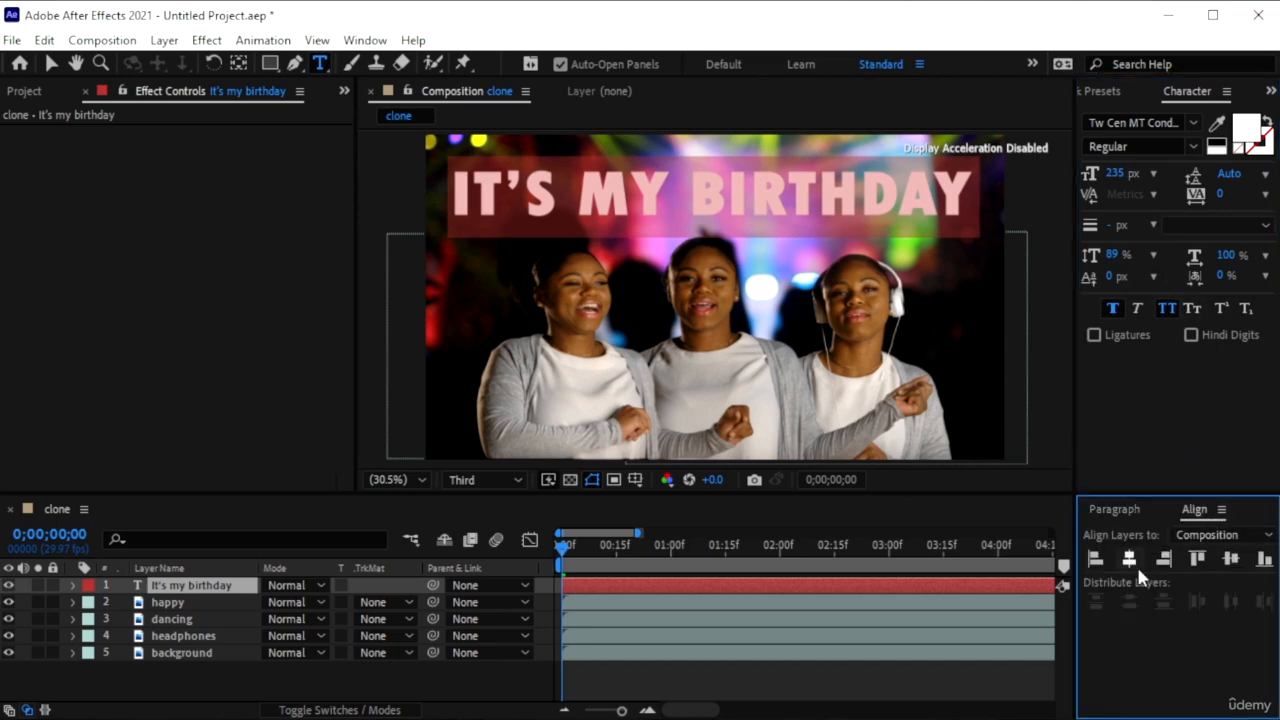
# - Centre the title horizontally in the composition and move its anchor point to the middle of the text
pyautogui.click(1131, 558)
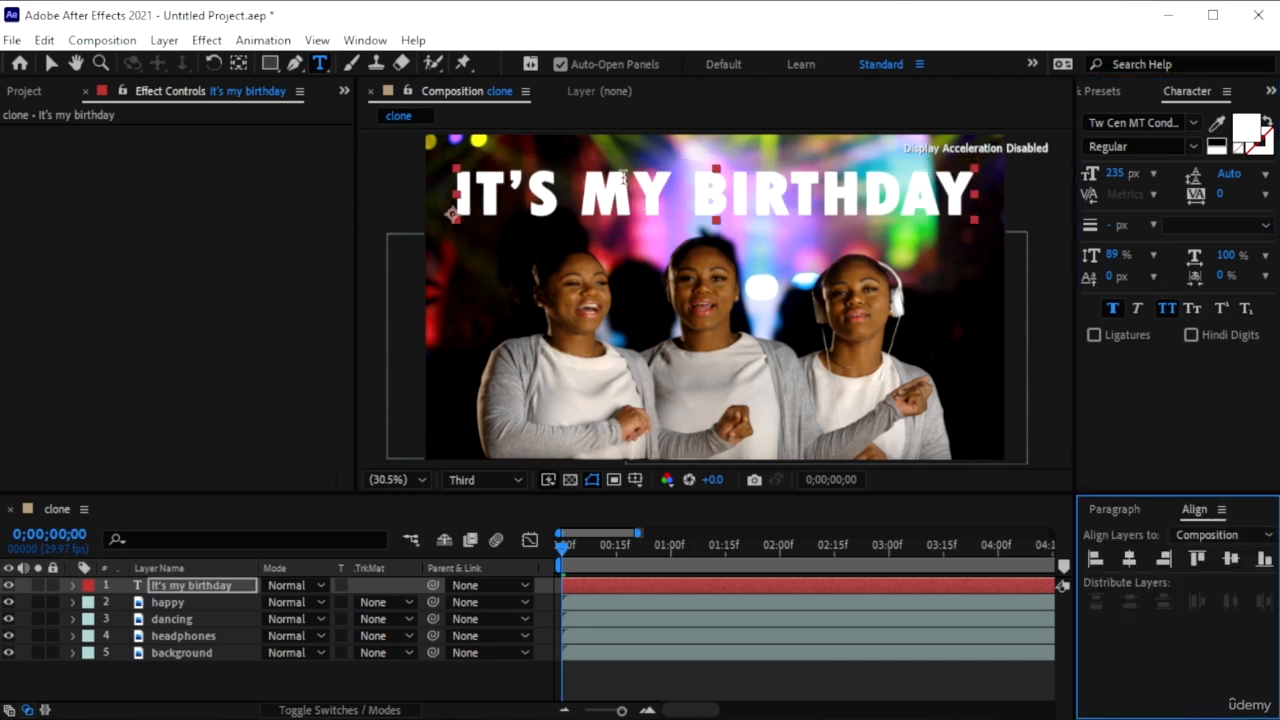
pyautogui.click(238, 64)
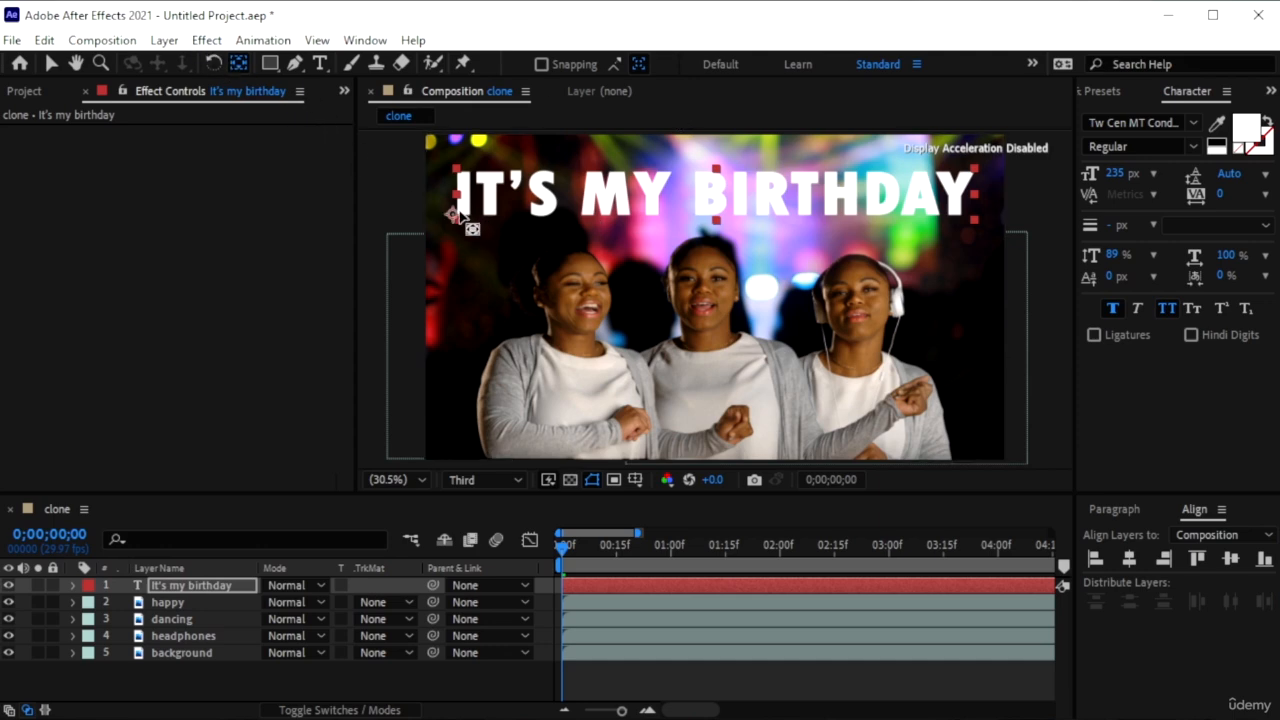
pyautogui.moveTo(455, 217); pyautogui.dragTo(483, 200)
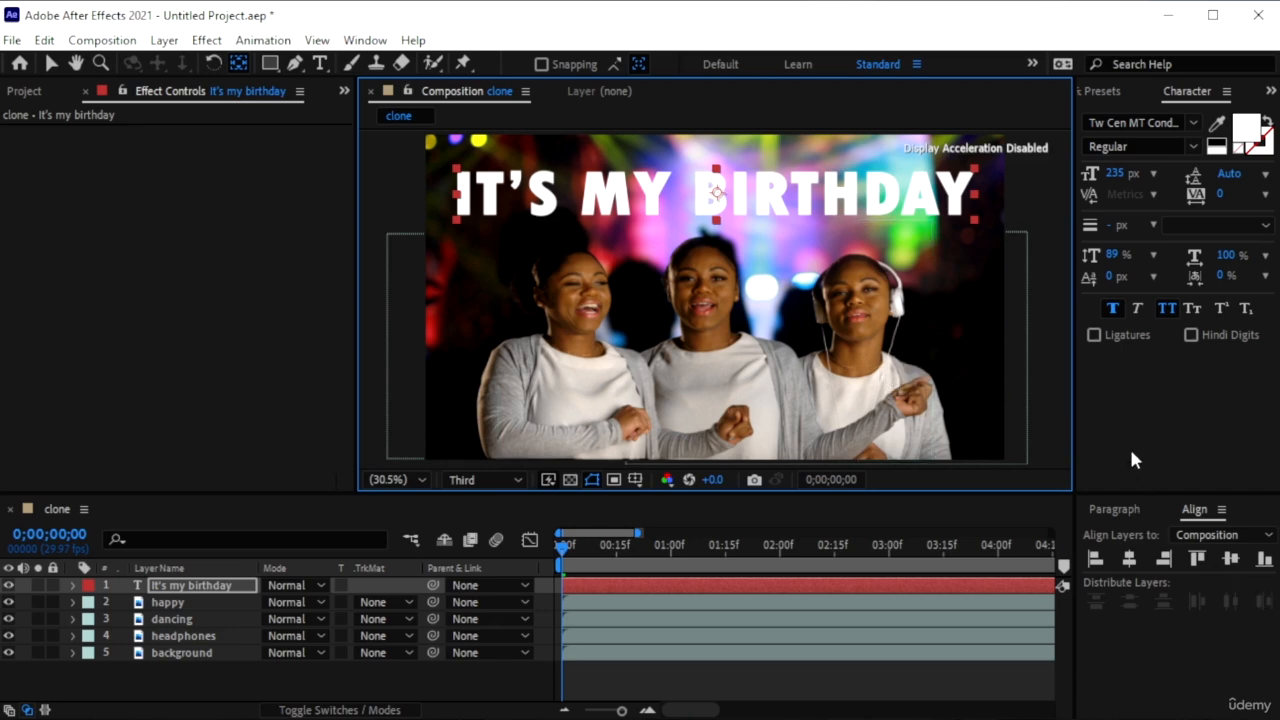
pyautogui.click(52, 65)
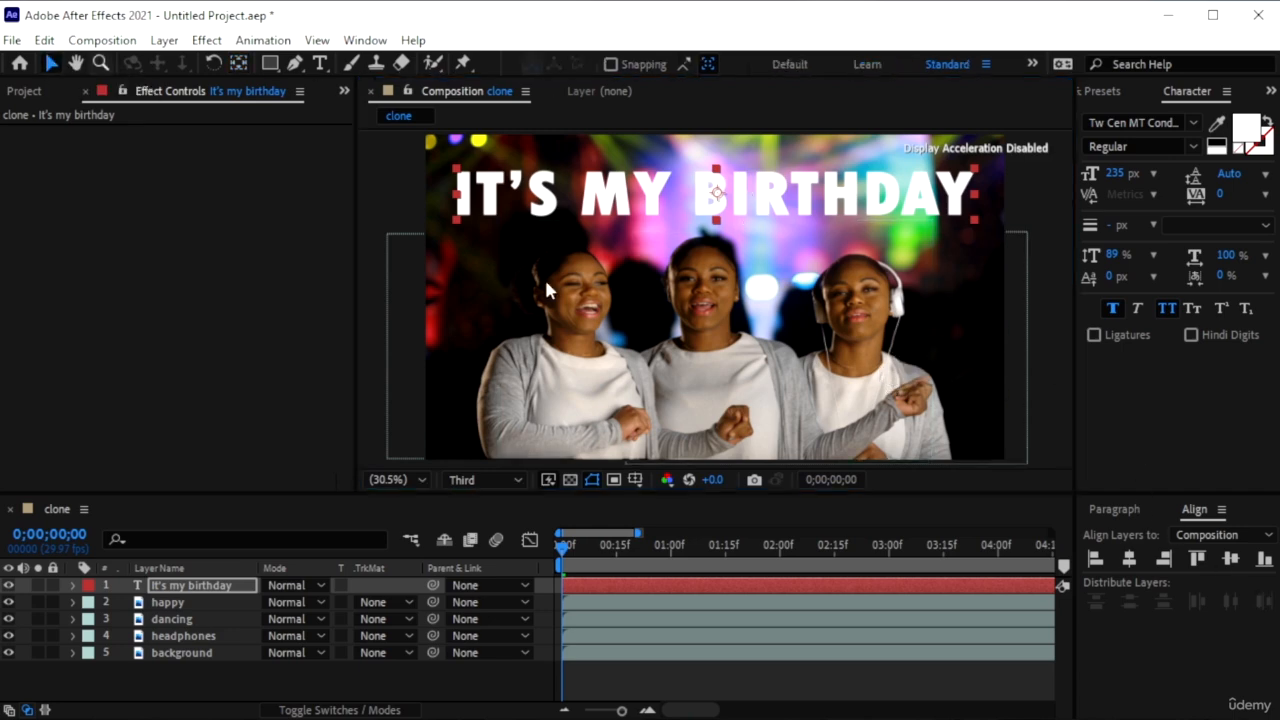
# - Close the Align and Paragraph panels to give the timeline more room
pyautogui.click(1222, 510)
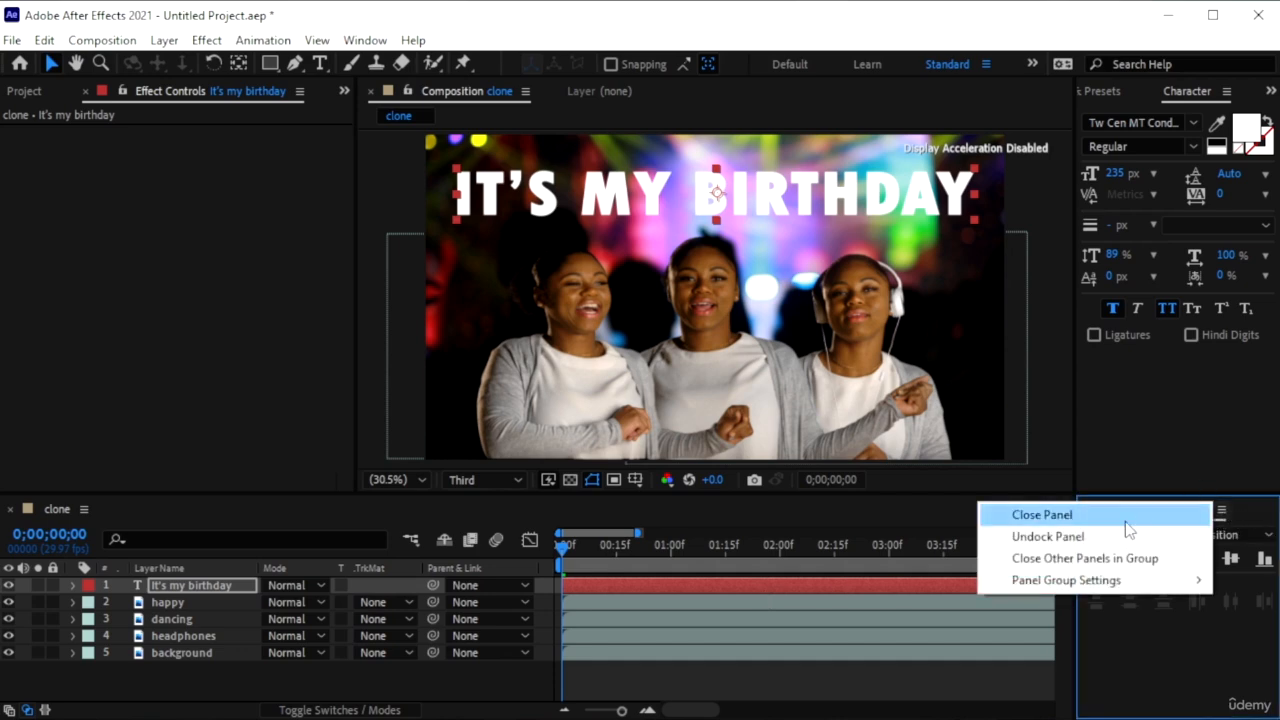
pyautogui.click(1140, 518)
pyautogui.click(1155, 509)
pyautogui.click(1205, 262)
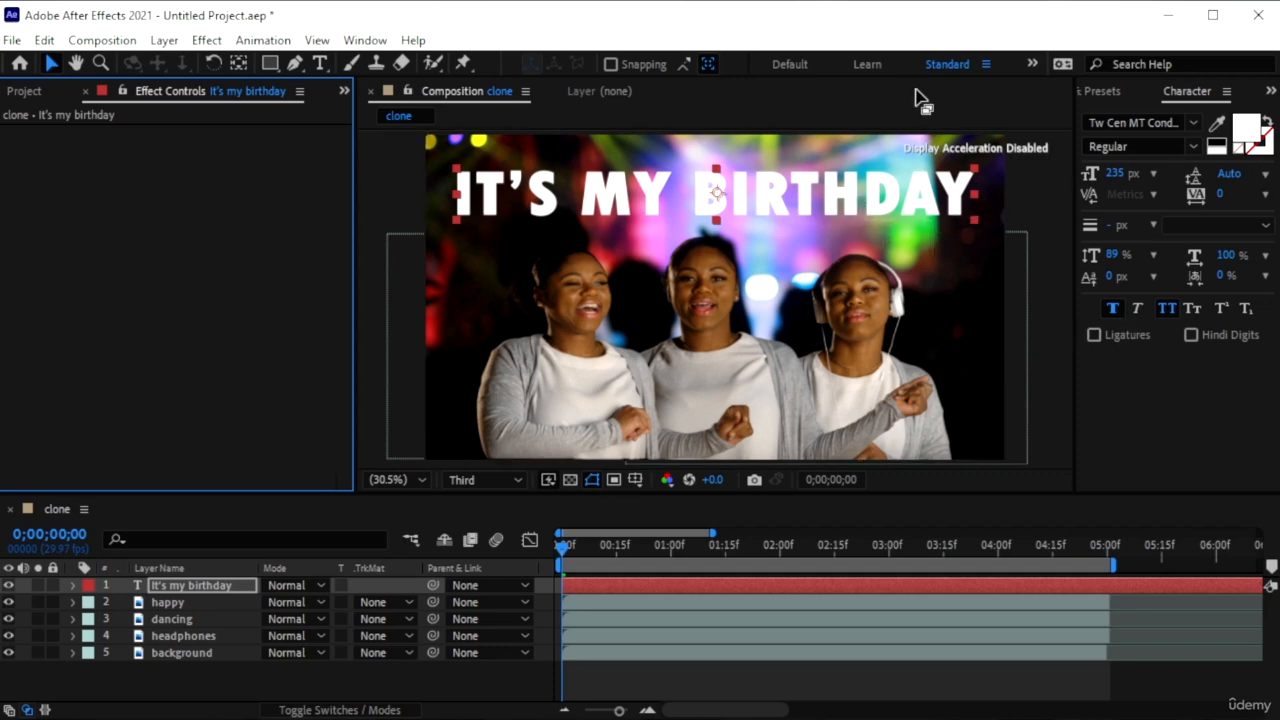
# - Clear the effects search and browse the effect categories, expanding the Text category
pyautogui.click(1100, 91)
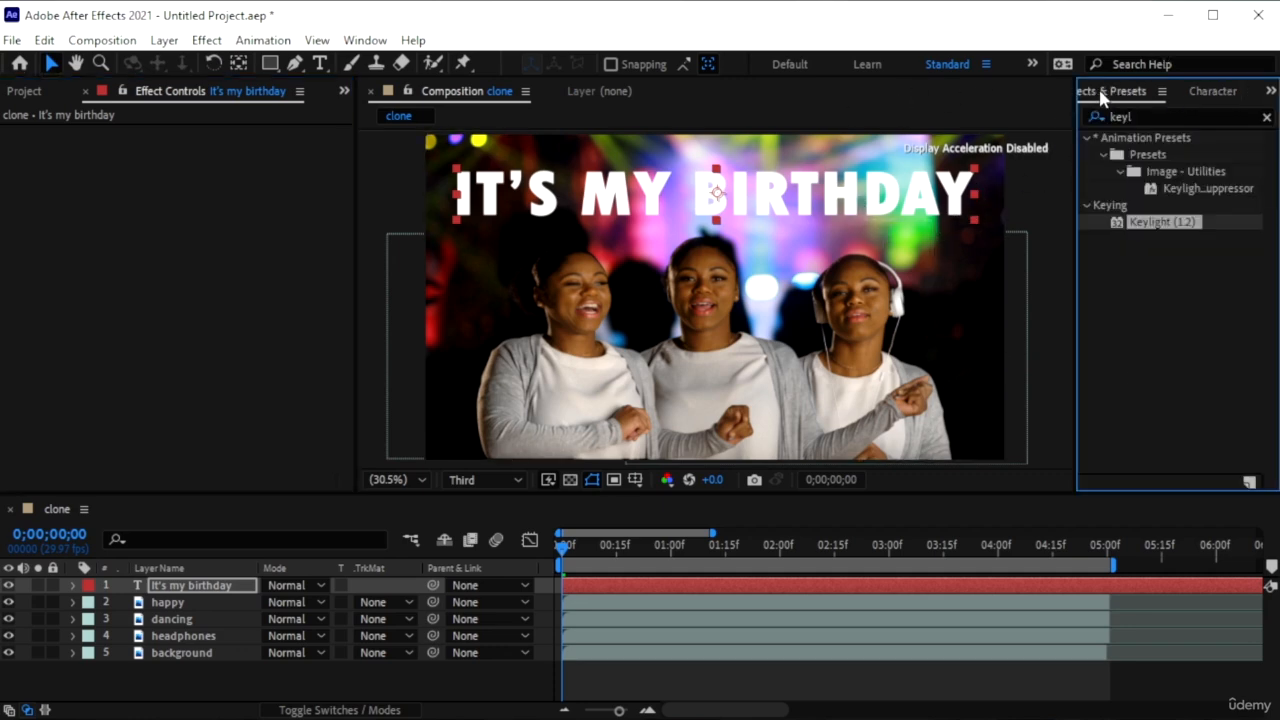
pyautogui.click(1263, 118)
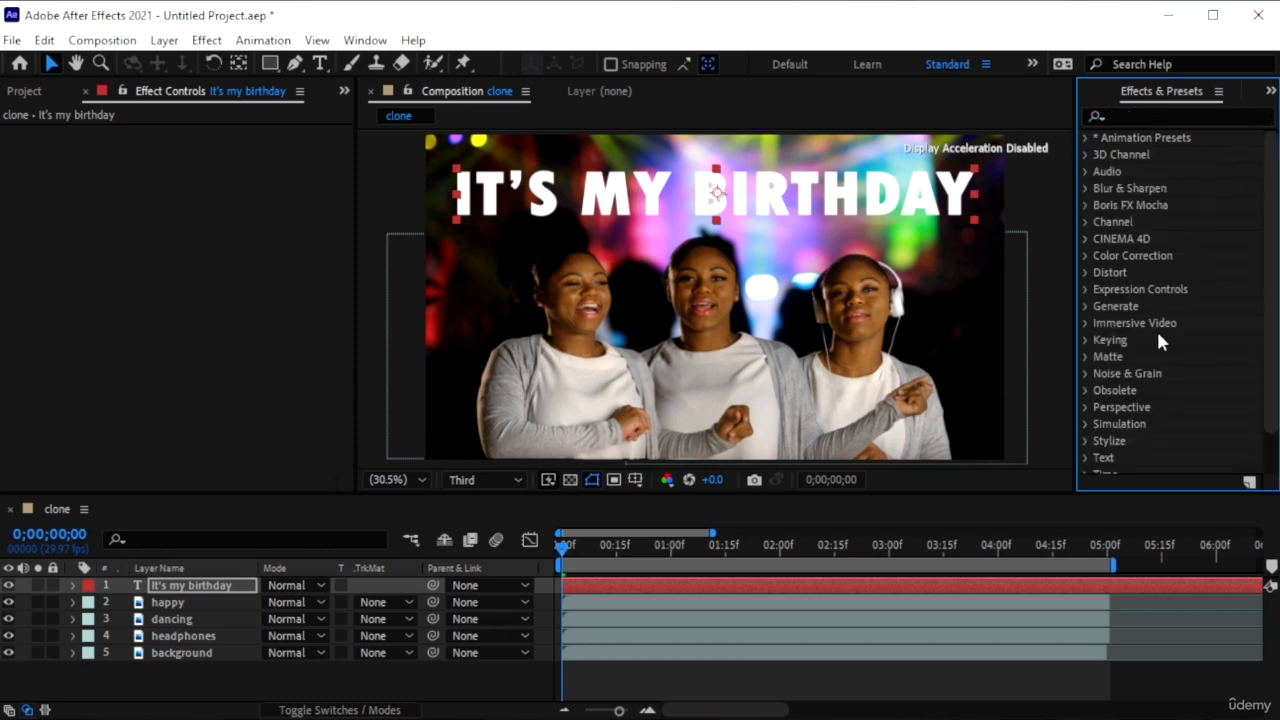
pyautogui.scroll(-1, 1160, 342)
pyautogui.click(1085, 413)
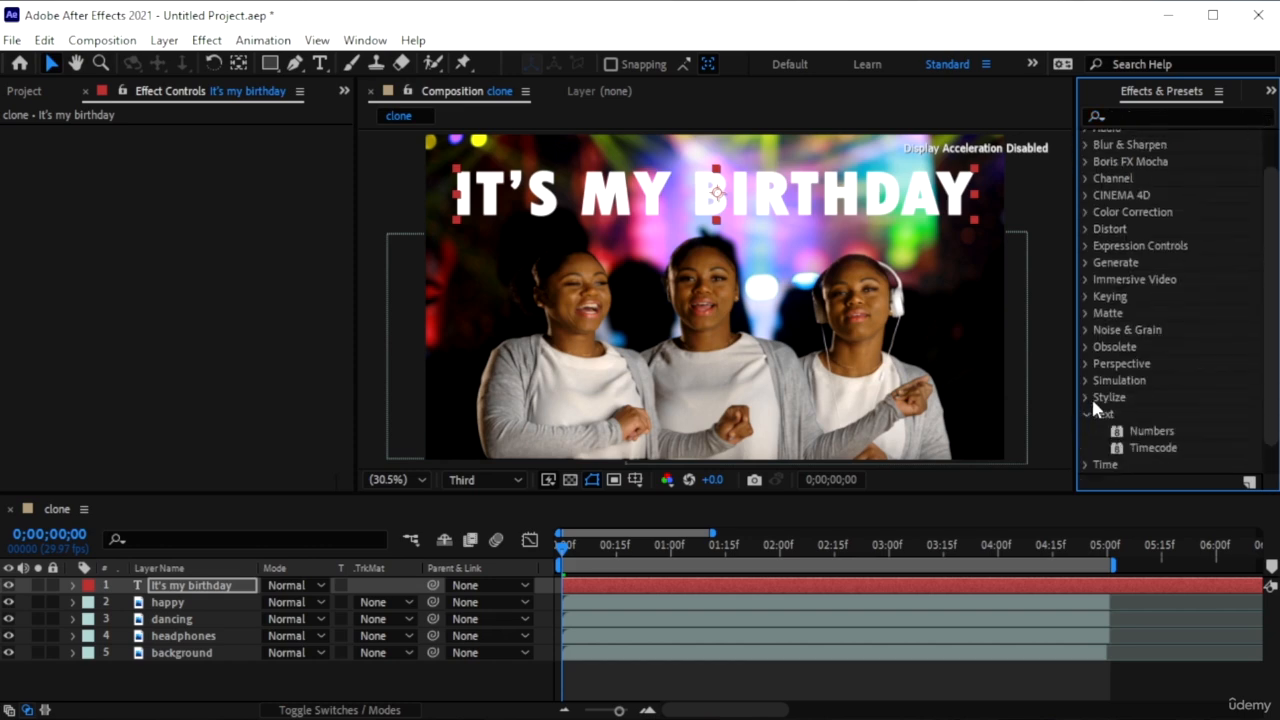
pyautogui.scroll(-1, 1158, 308)
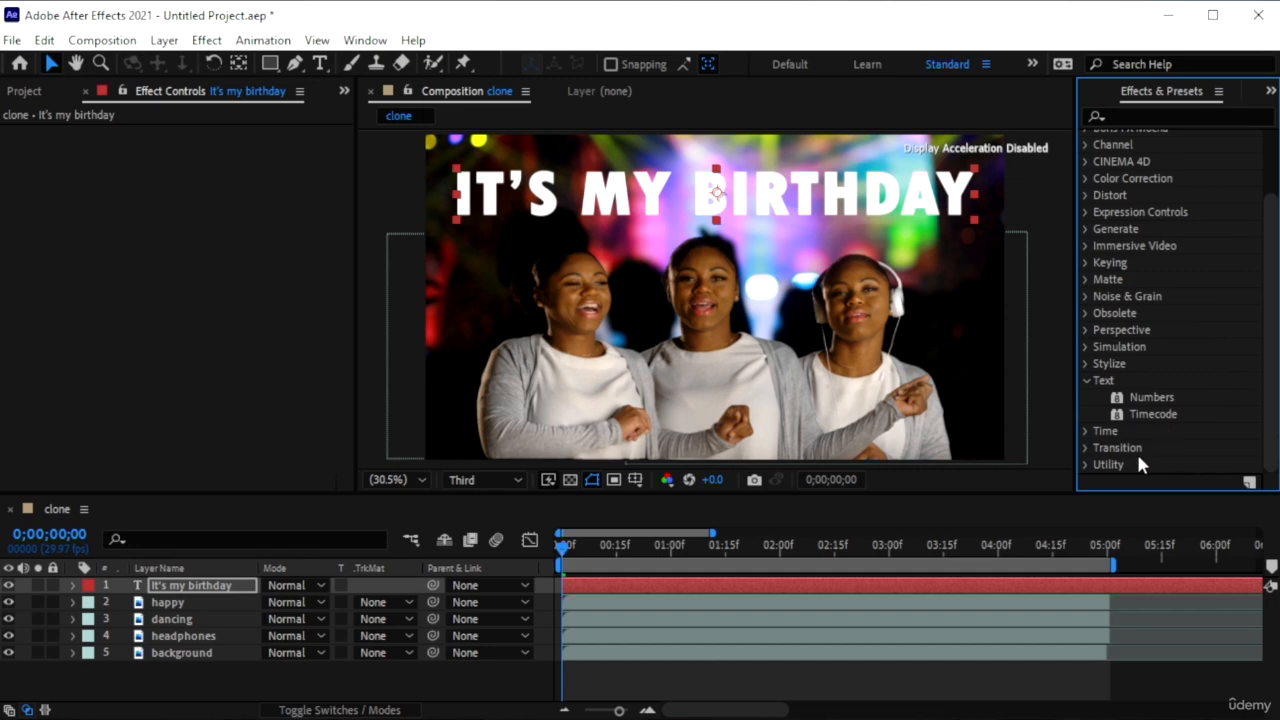
pyautogui.scroll(2, 1195, 393)
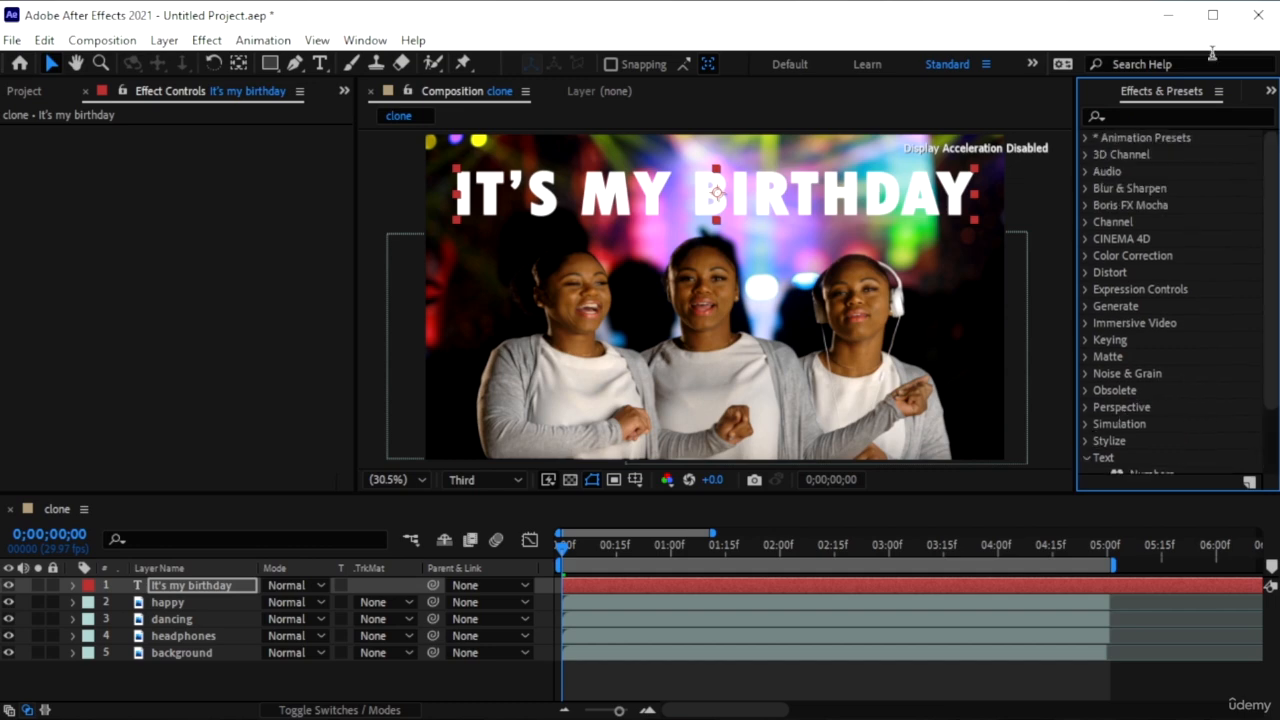
# - Bring back the character settings and try a 6 px stroke on the title
pyautogui.click(1220, 91)
pyautogui.click(1258, 94)
pyautogui.click(1266, 95)
pyautogui.click(1227, 177)
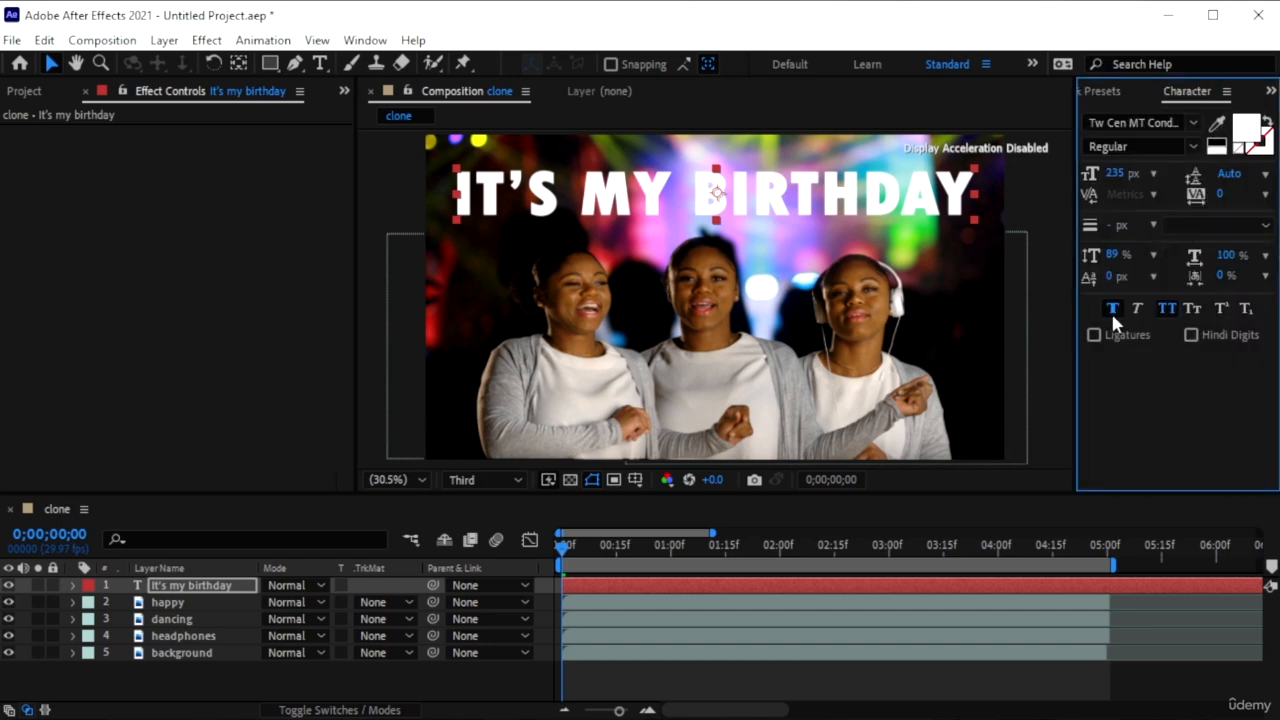
pyautogui.moveTo(1120, 230)
pyautogui.mouseDown()
pyautogui.moveTo(1142, 226)
pyautogui.moveTo(1125, 224)
pyautogui.mouseUp()
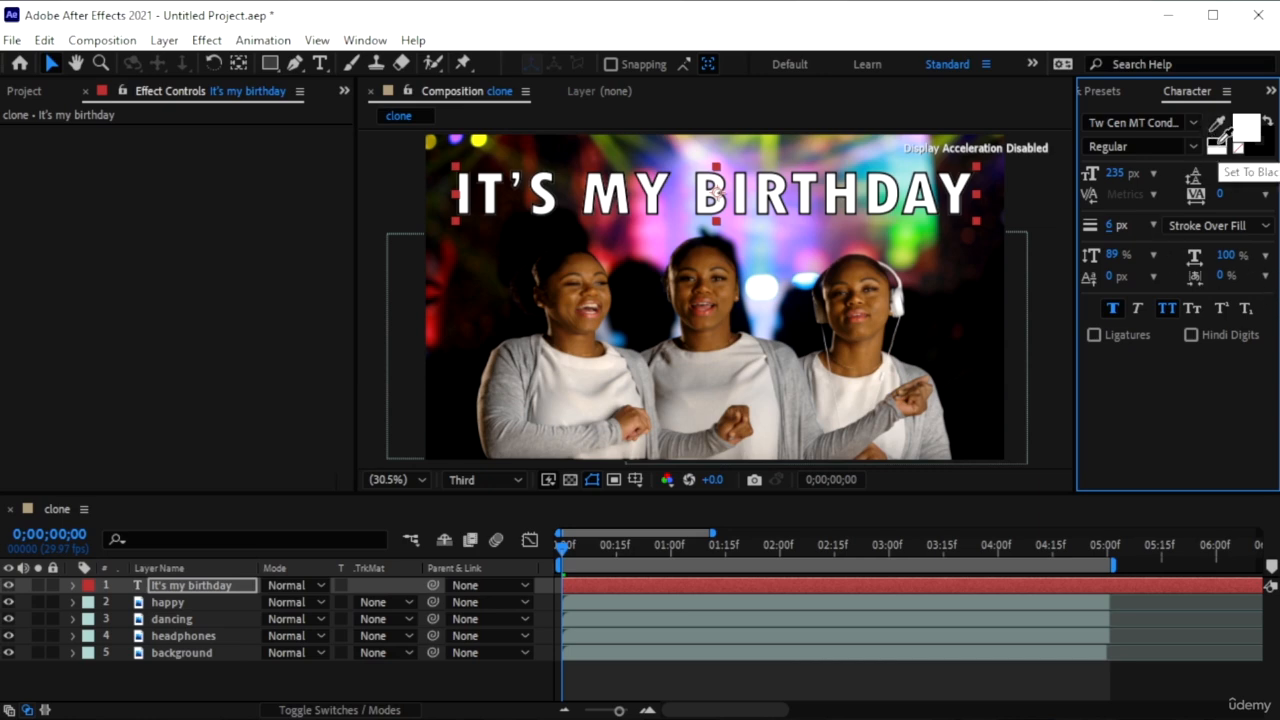
# - Try a black stroke on the title with a pink fill sampled from the party background
pyautogui.click(1216, 146)
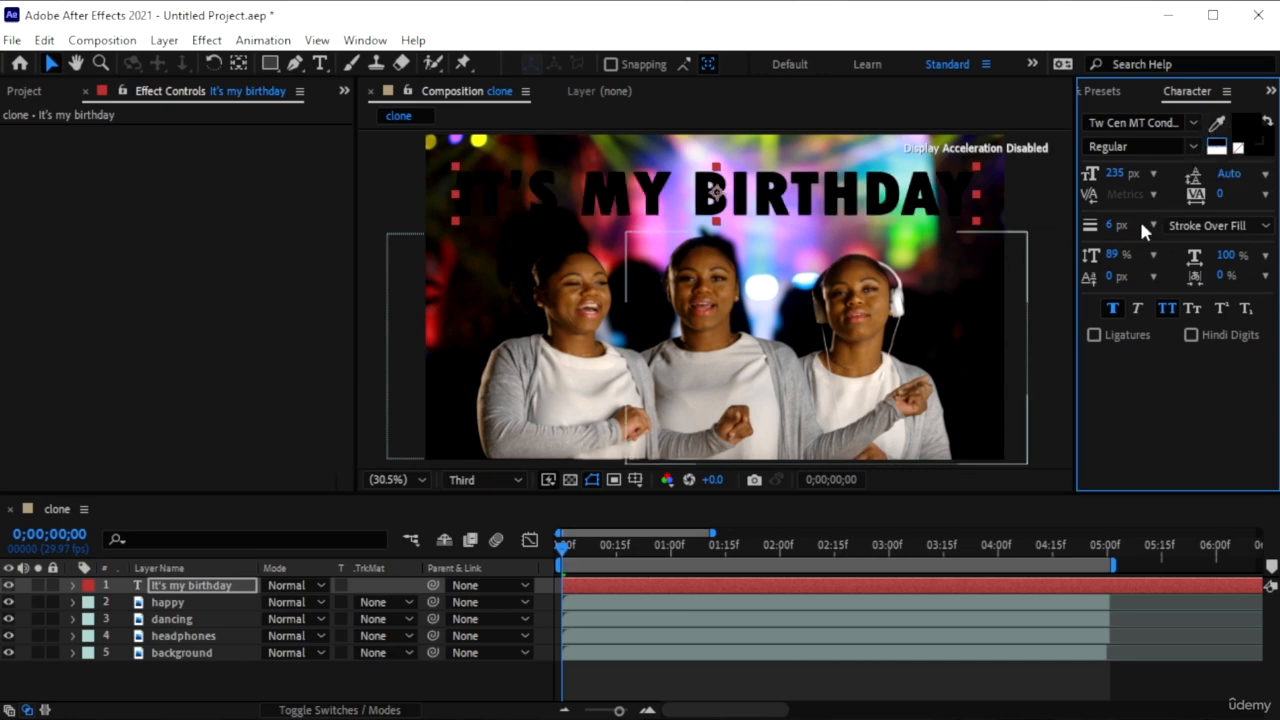
pyautogui.click(1216, 122)
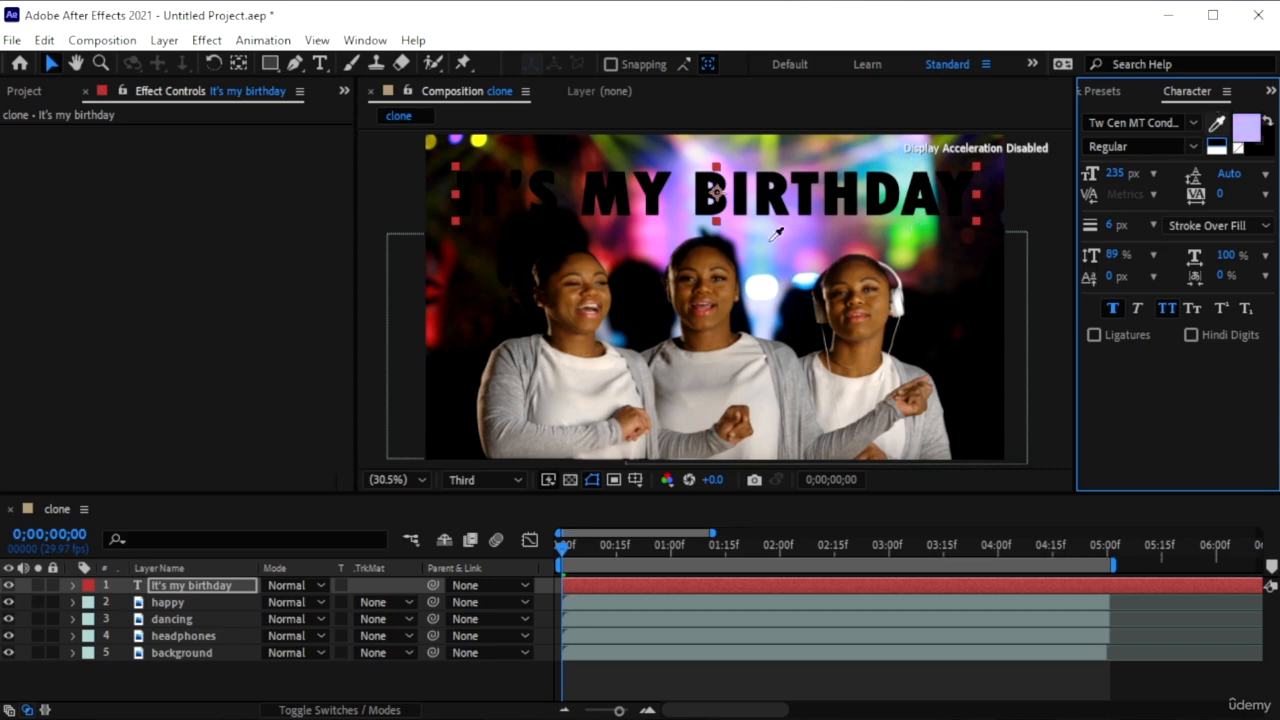
pyautogui.click(645, 237)
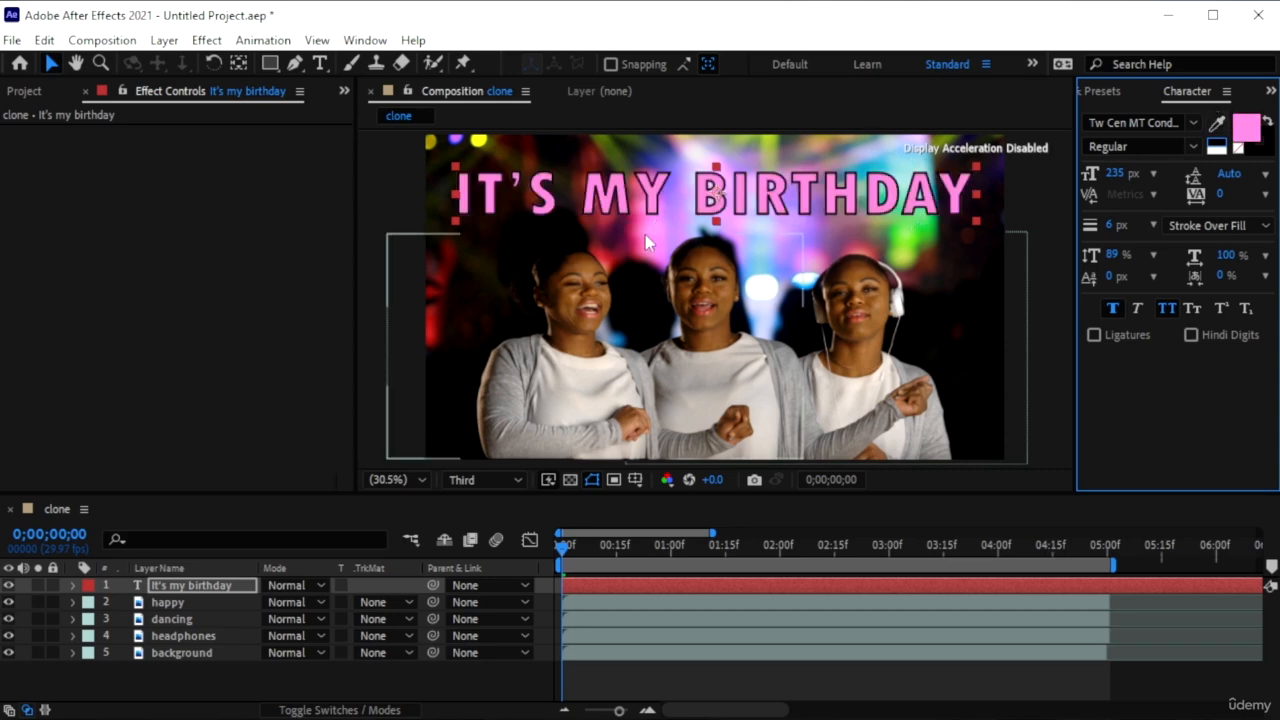
# - Swap the title's fill and stroke colours, restore a white FFFFFF fill and reduce the stroke width to 0 px
pyautogui.click(1267, 120)
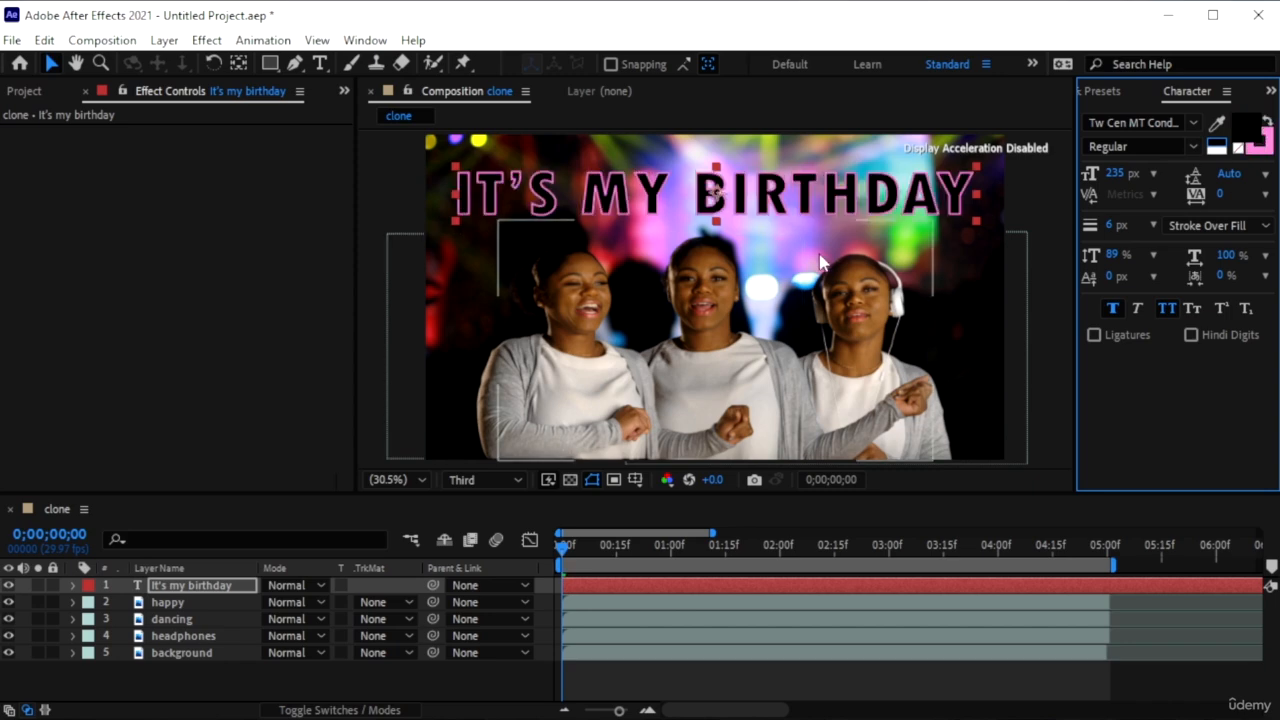
pyautogui.click(1238, 148)
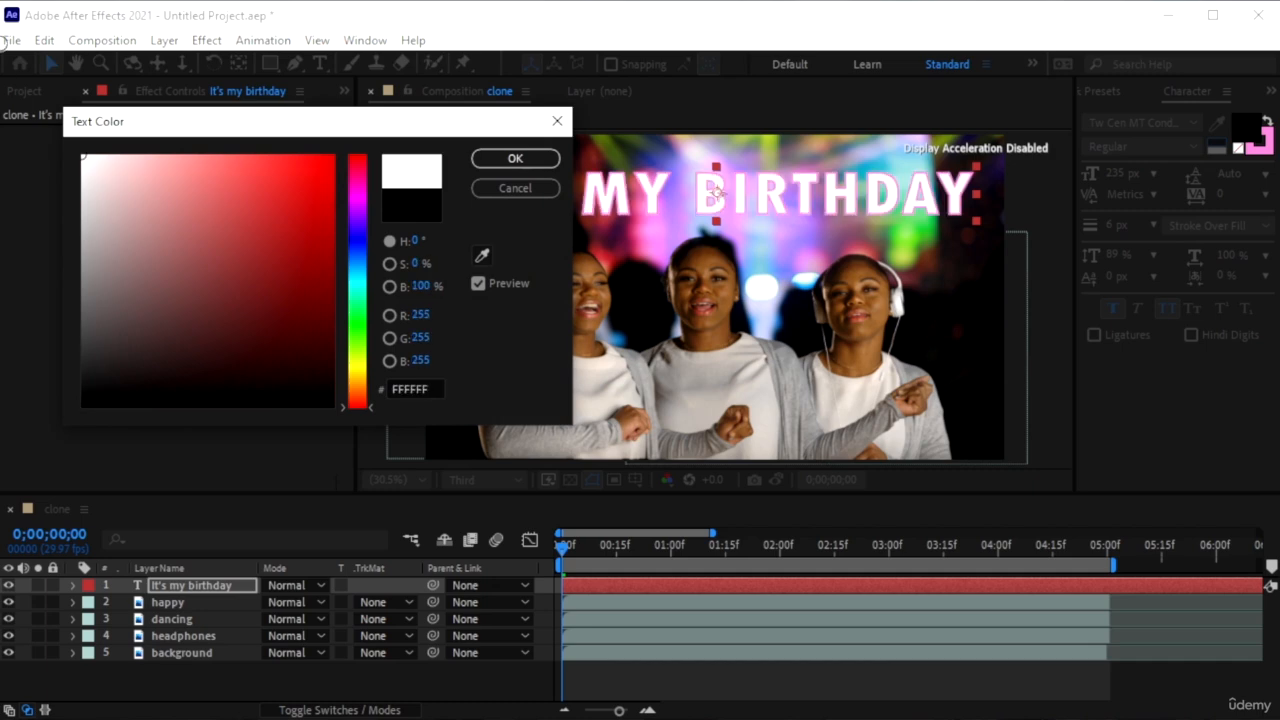
pyautogui.click(540, 160)
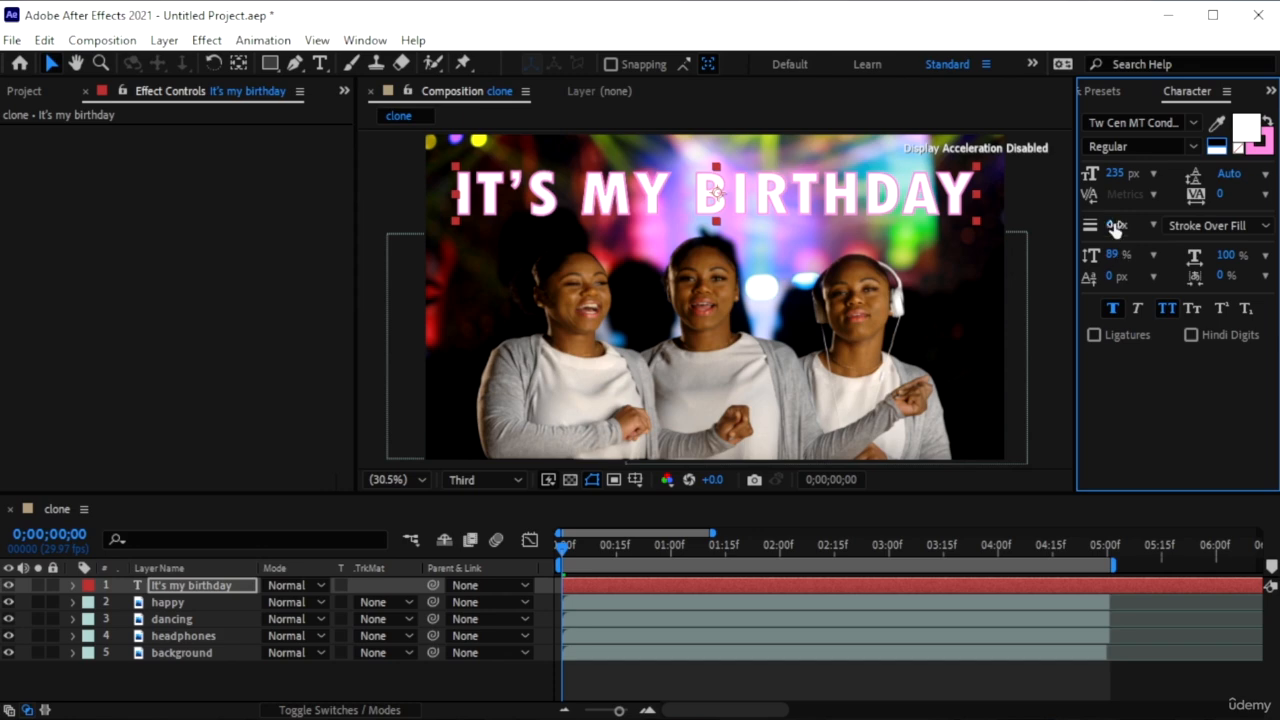
pyautogui.moveTo(1112, 225); pyautogui.dragTo(1085, 226)
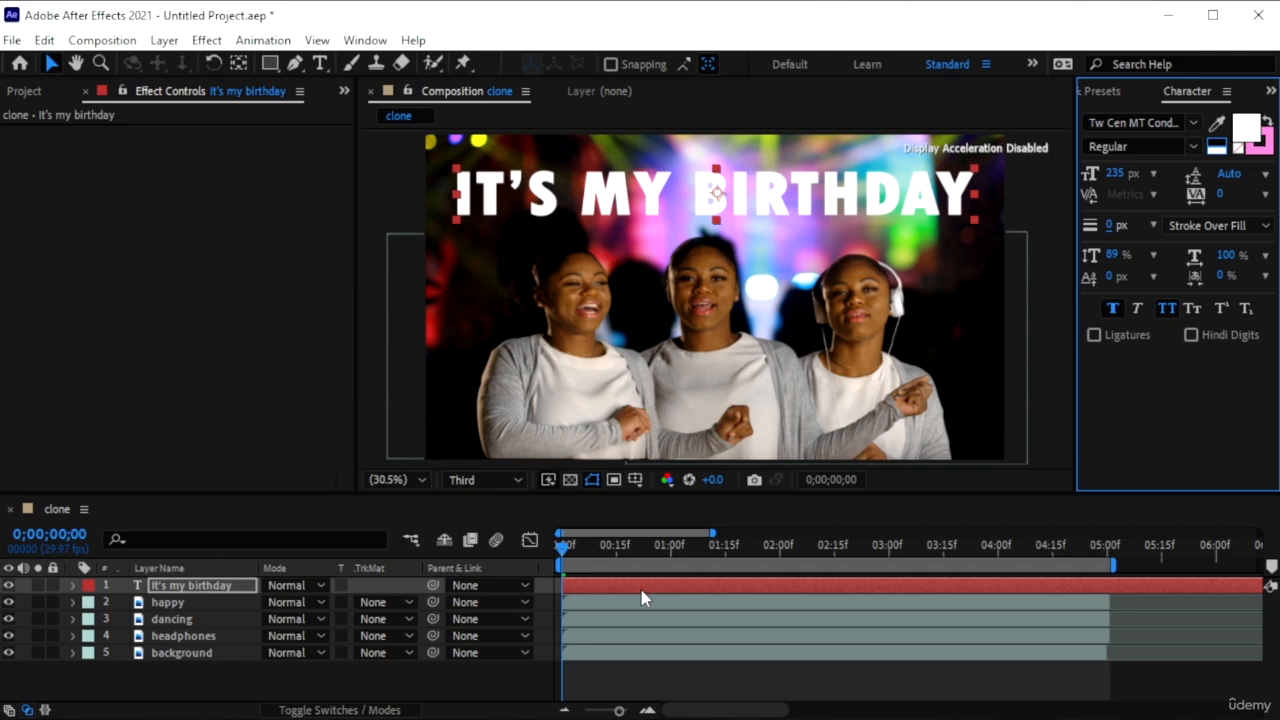
# - Set the title's scale to 0% and keyframe it at the start of the composition
pyautogui.press('s')
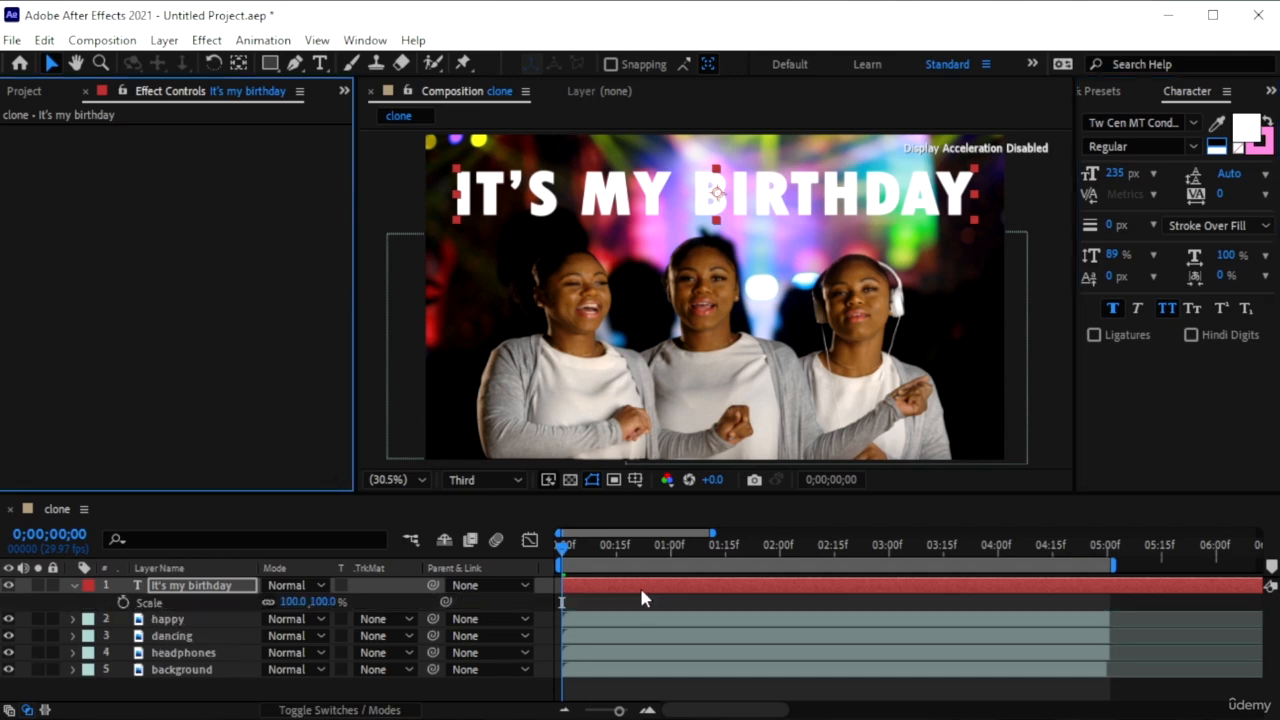
pyautogui.click(294, 601)
pyautogui.write('0')
pyautogui.press('Return')
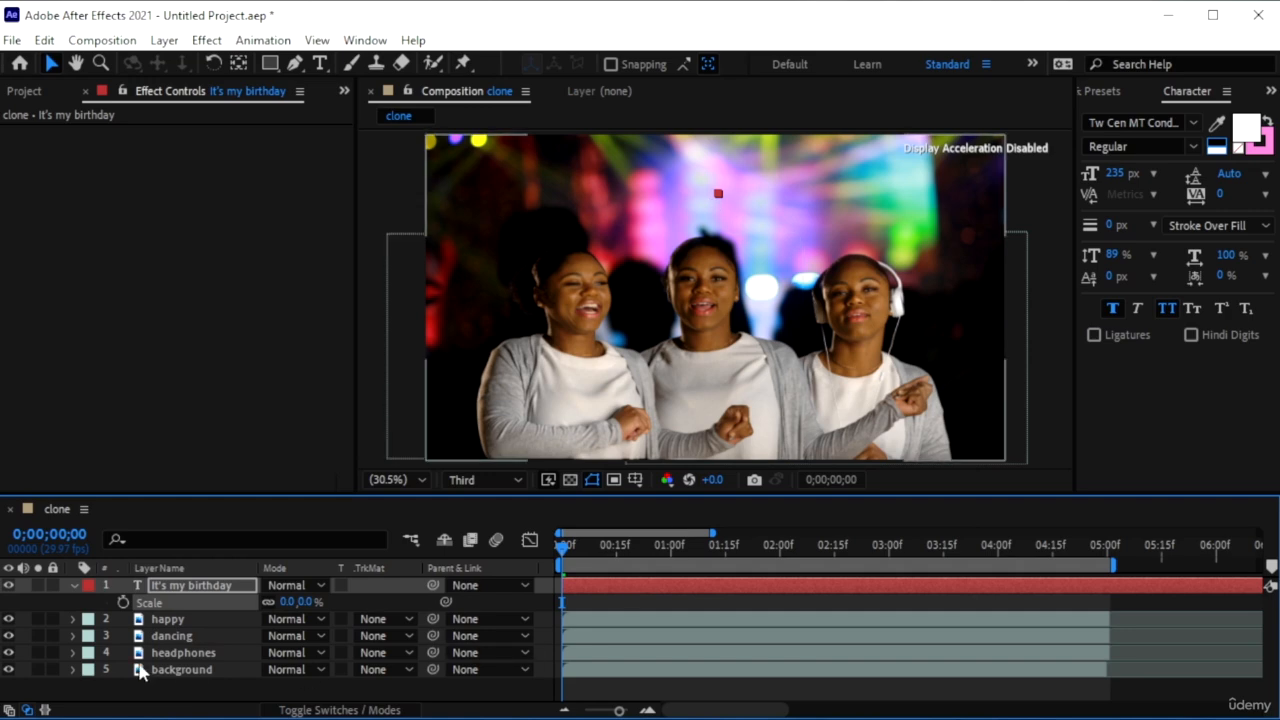
pyautogui.click(123, 602)
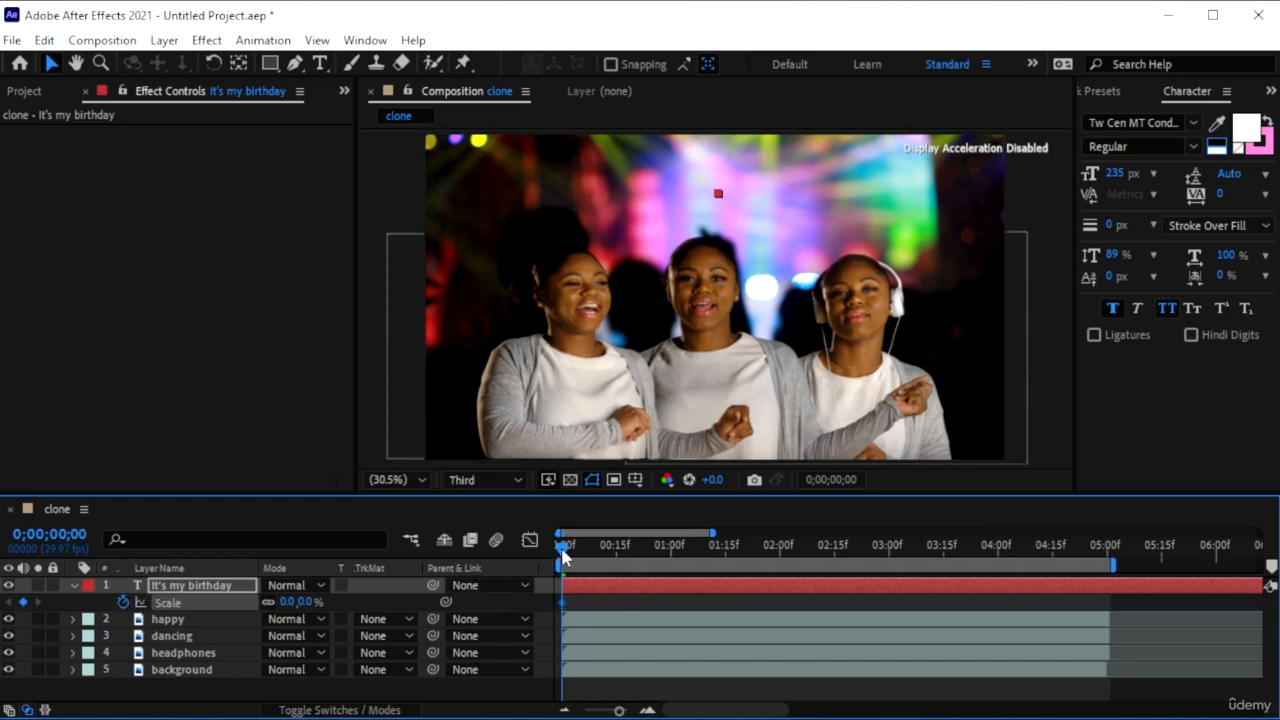
# - Add a scale keyframe of 110% for the title at 0;00;00;29
pyautogui.moveTo(563, 547); pyautogui.dragTo(670, 573)
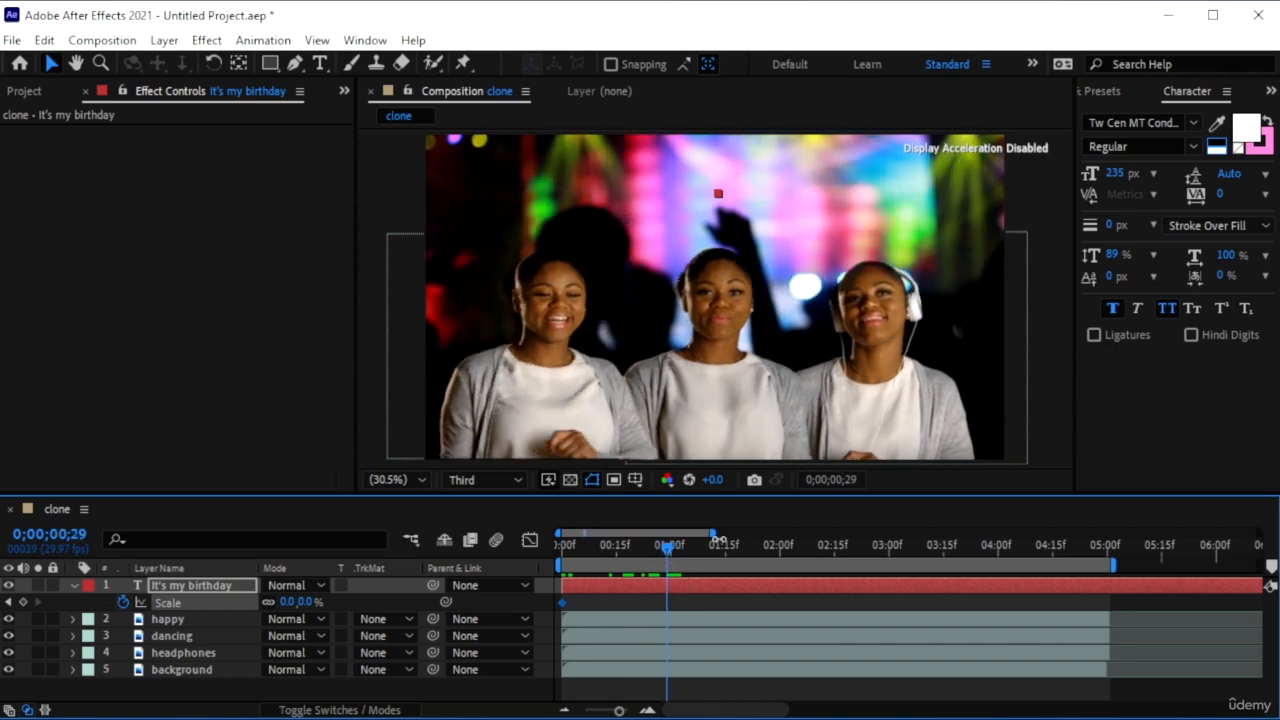
pyautogui.click(293, 600)
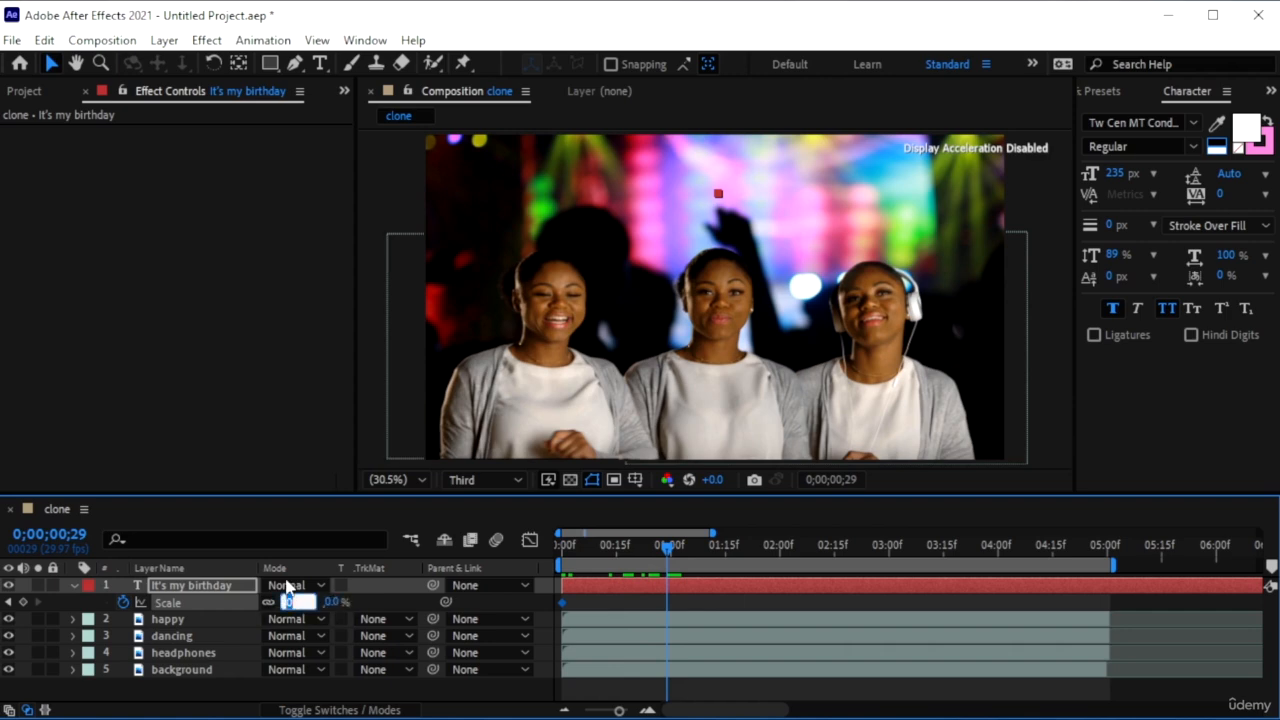
pyautogui.write('110')
pyautogui.press('Return')
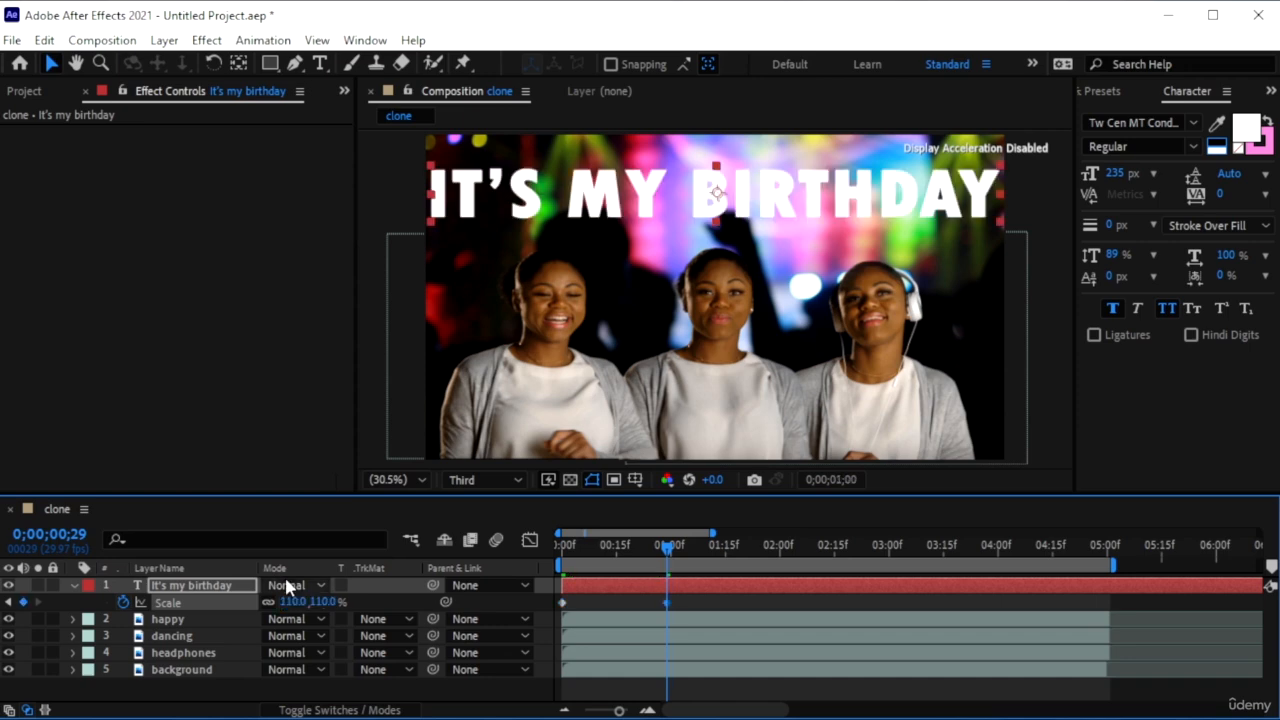
# - Add a 100% scale keyframe for the title at 0;00;01;00 and preview the animation from the start
pyautogui.press('pagedown')
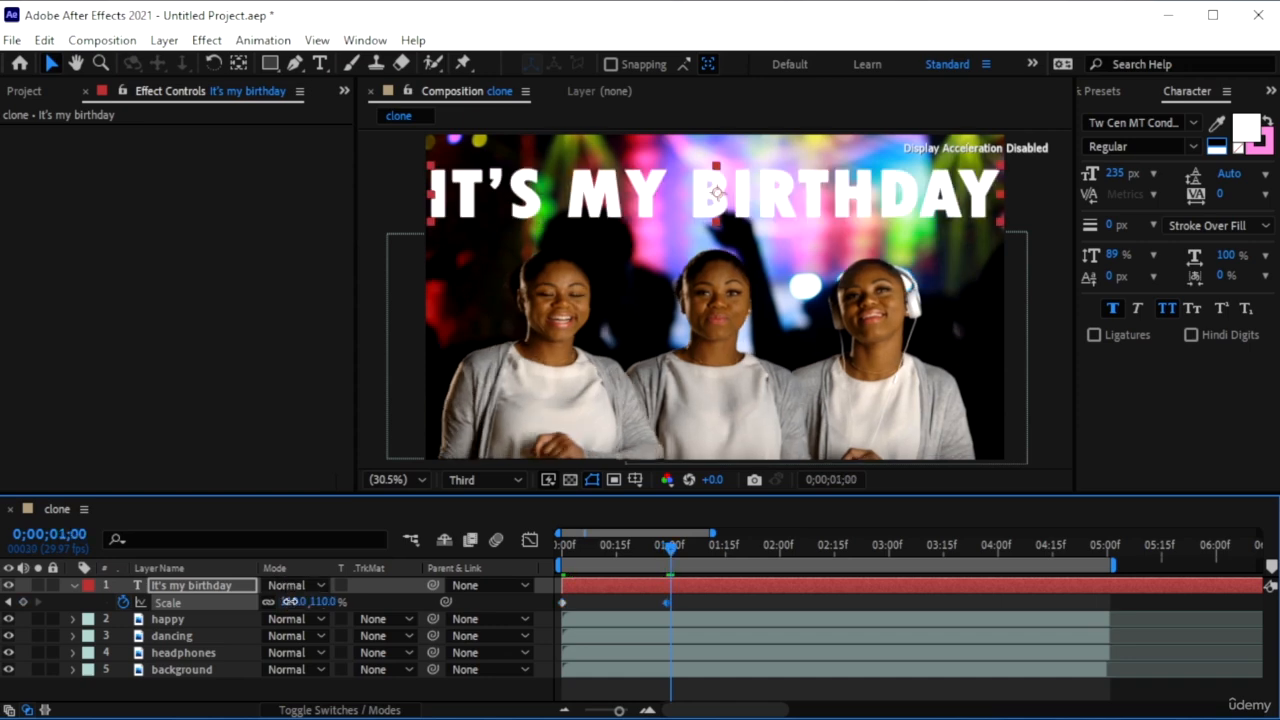
pyautogui.click(292, 601)
pyautogui.write('100')
pyautogui.press('Return')
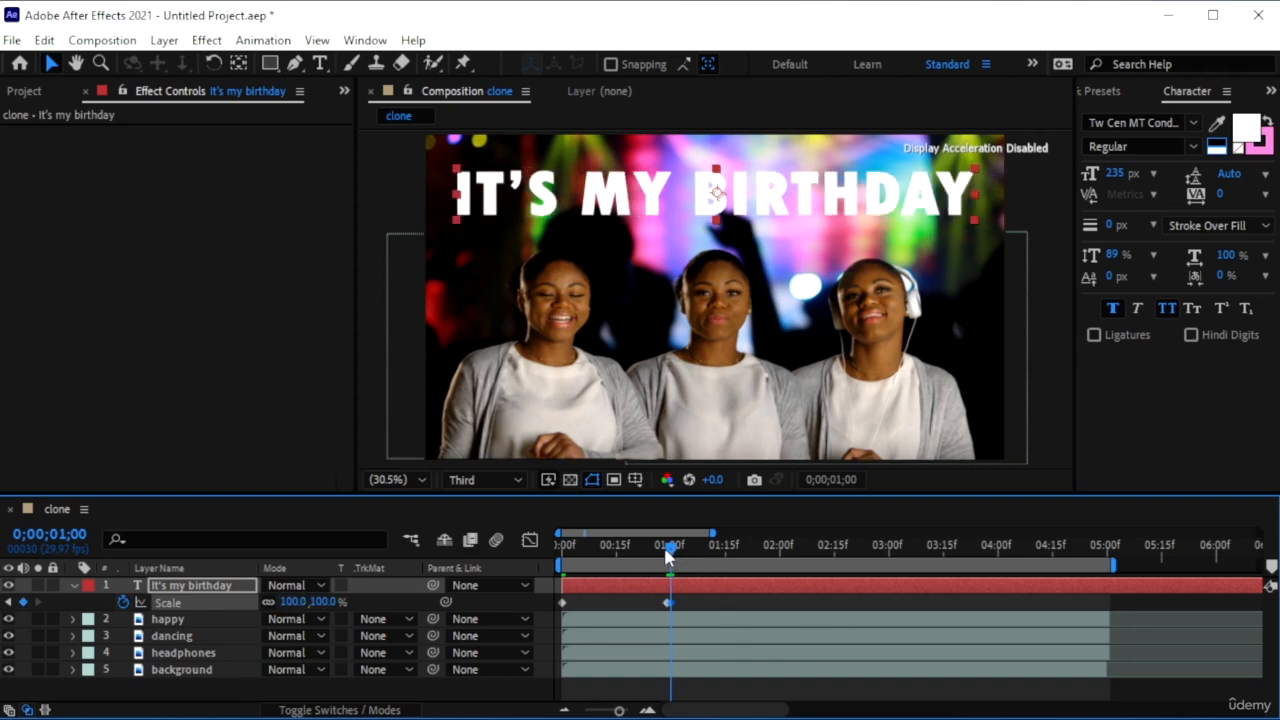
pyautogui.press('Home')
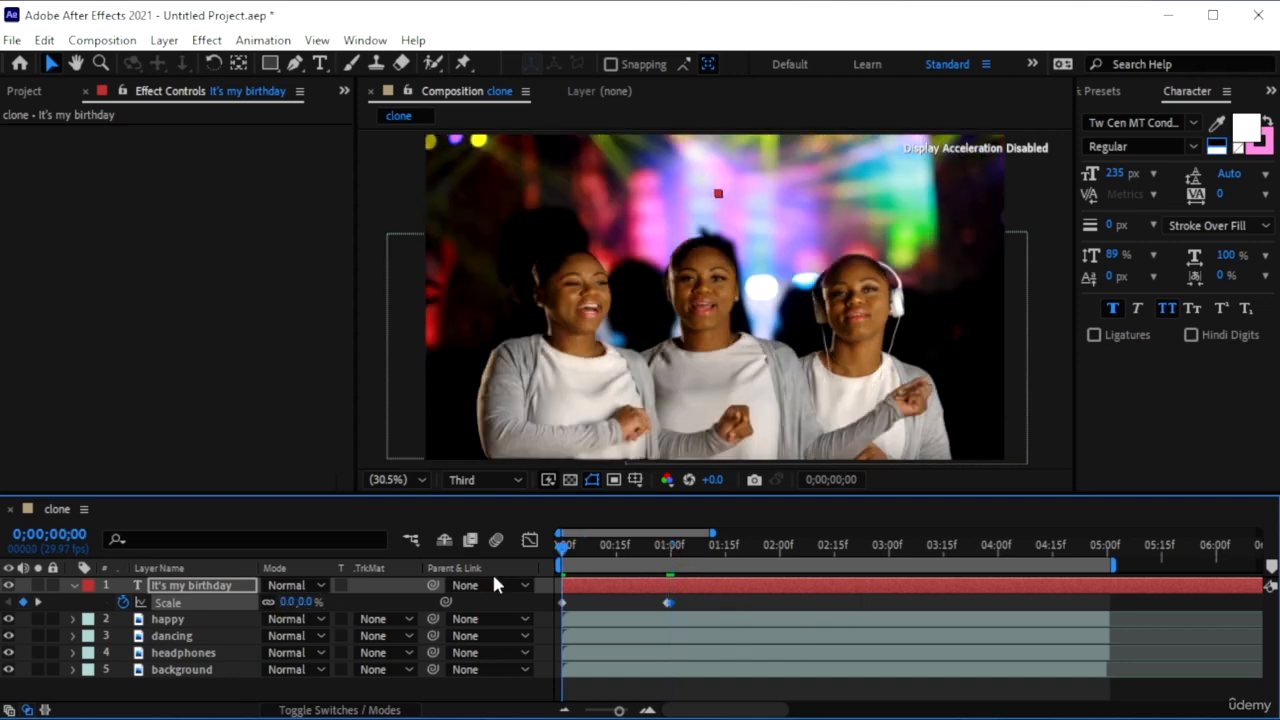
pyautogui.press('space')
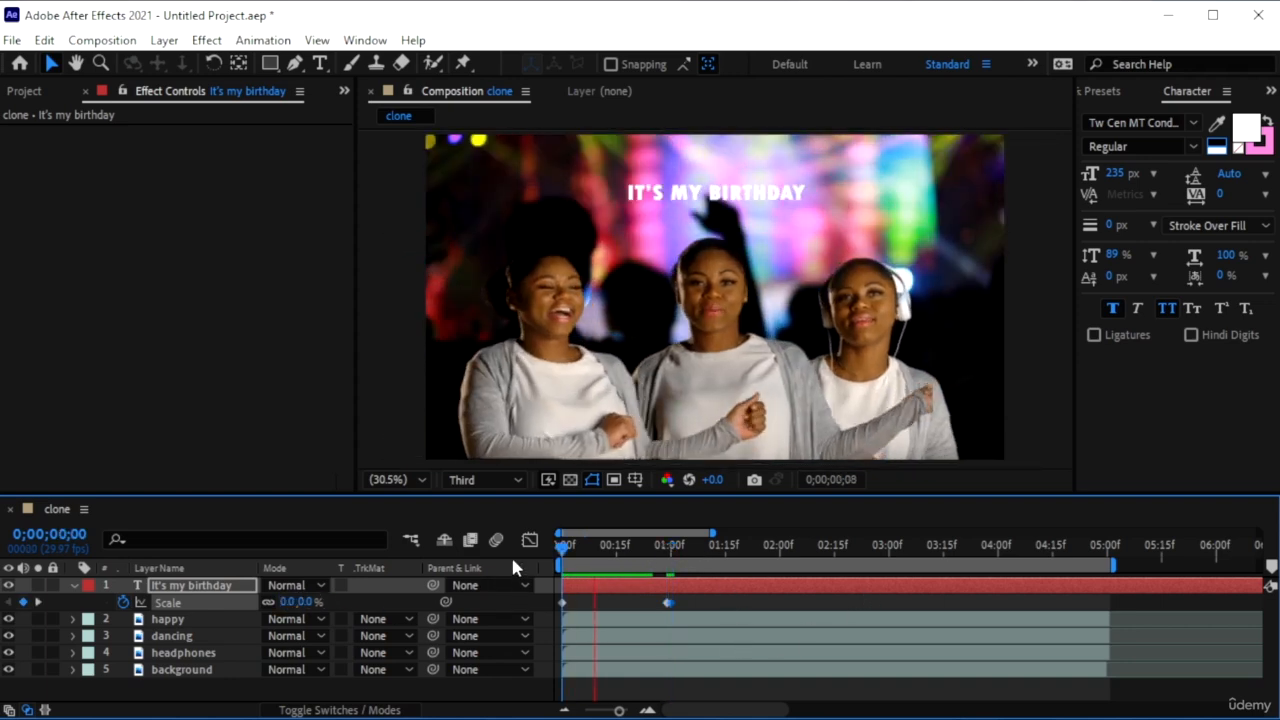
# - Move the title's 110% and 100% scale keyframes earlier to about 0;00;00;12 and preview the animation from the start
pyautogui.click(654, 600)
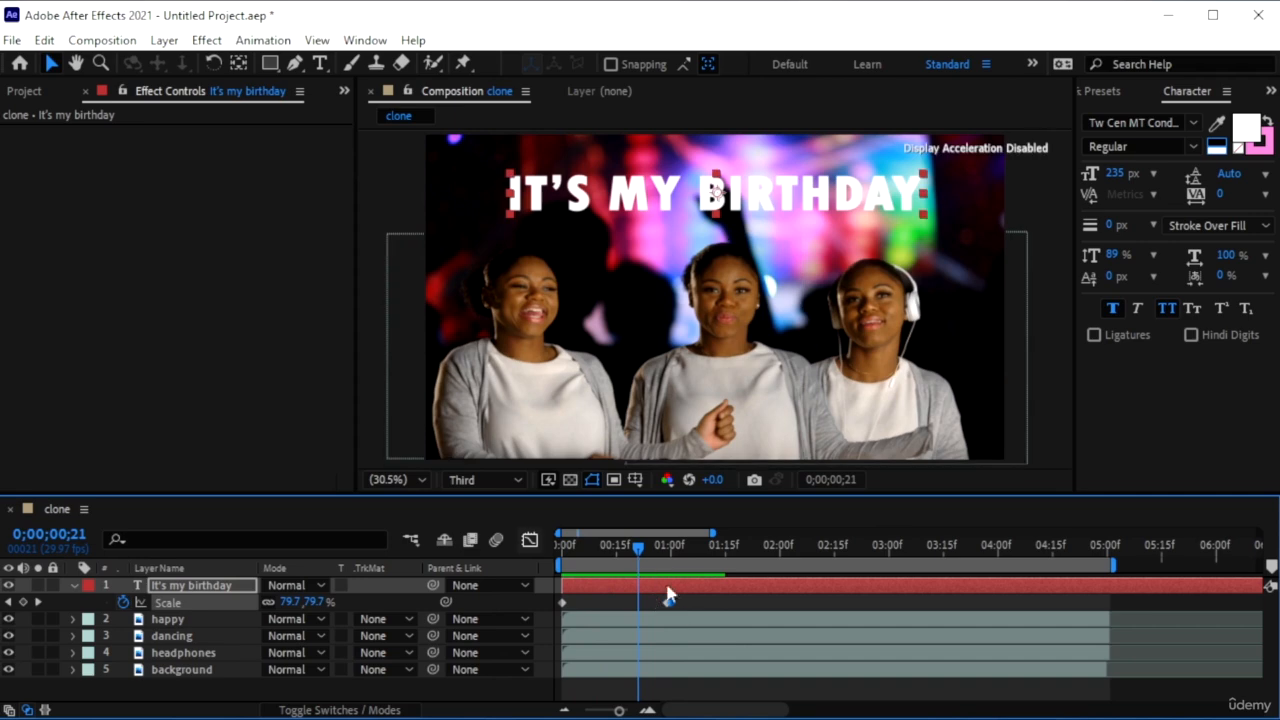
pyautogui.click(668, 603)
pyautogui.moveTo(671, 606); pyautogui.dragTo(607, 604)
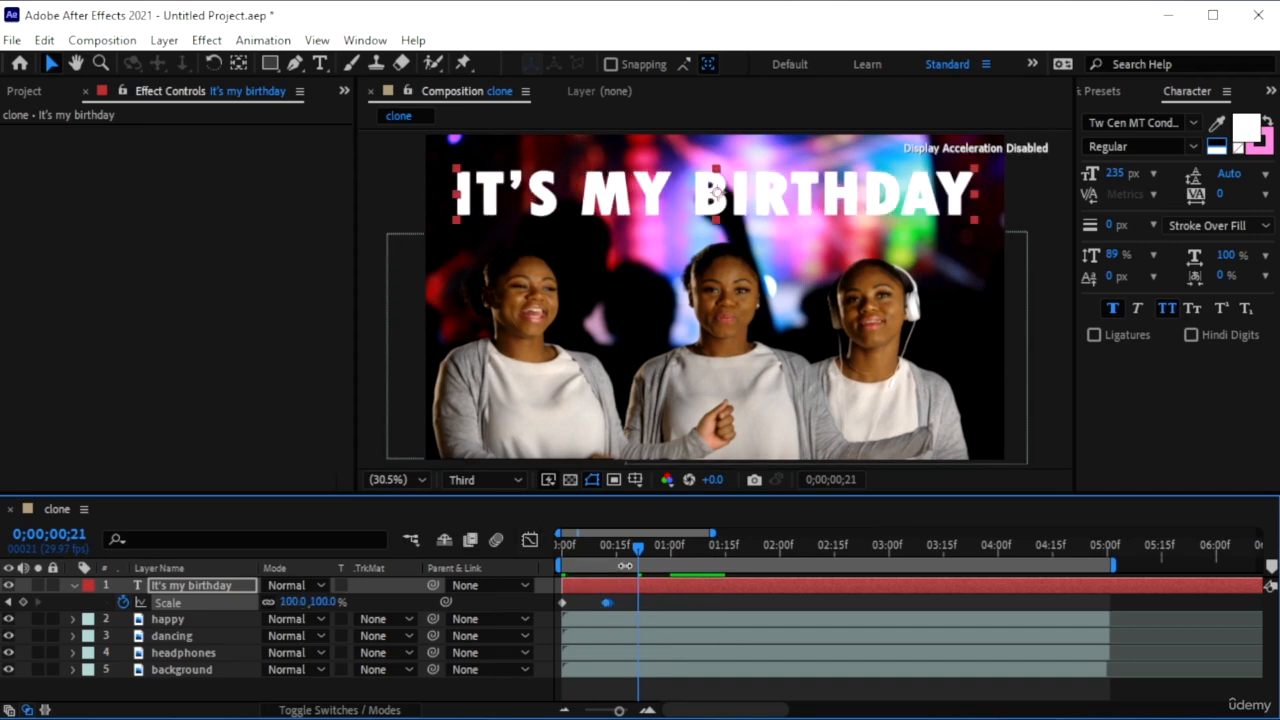
pyautogui.moveTo(638, 553); pyautogui.dragTo(522, 566)
pyautogui.press('space')
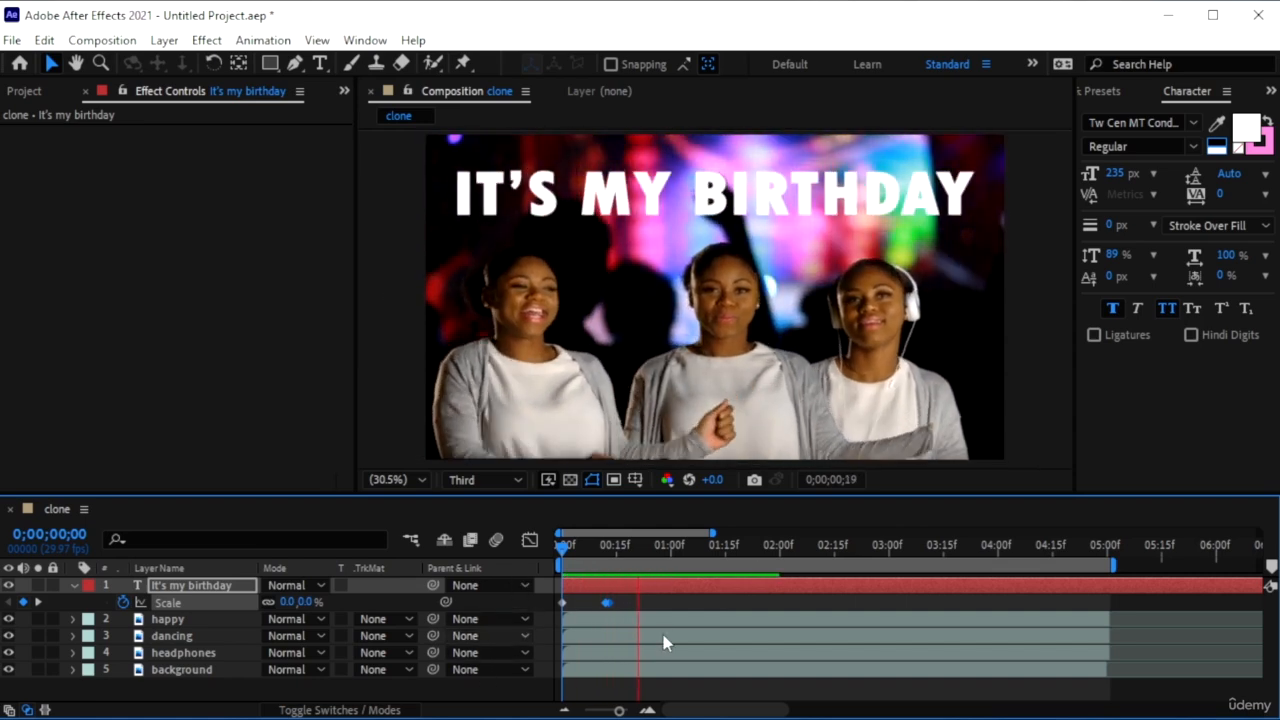
# - Apply Easy Ease to all of the title's scale keyframes and preview the animation
pyautogui.press('space')
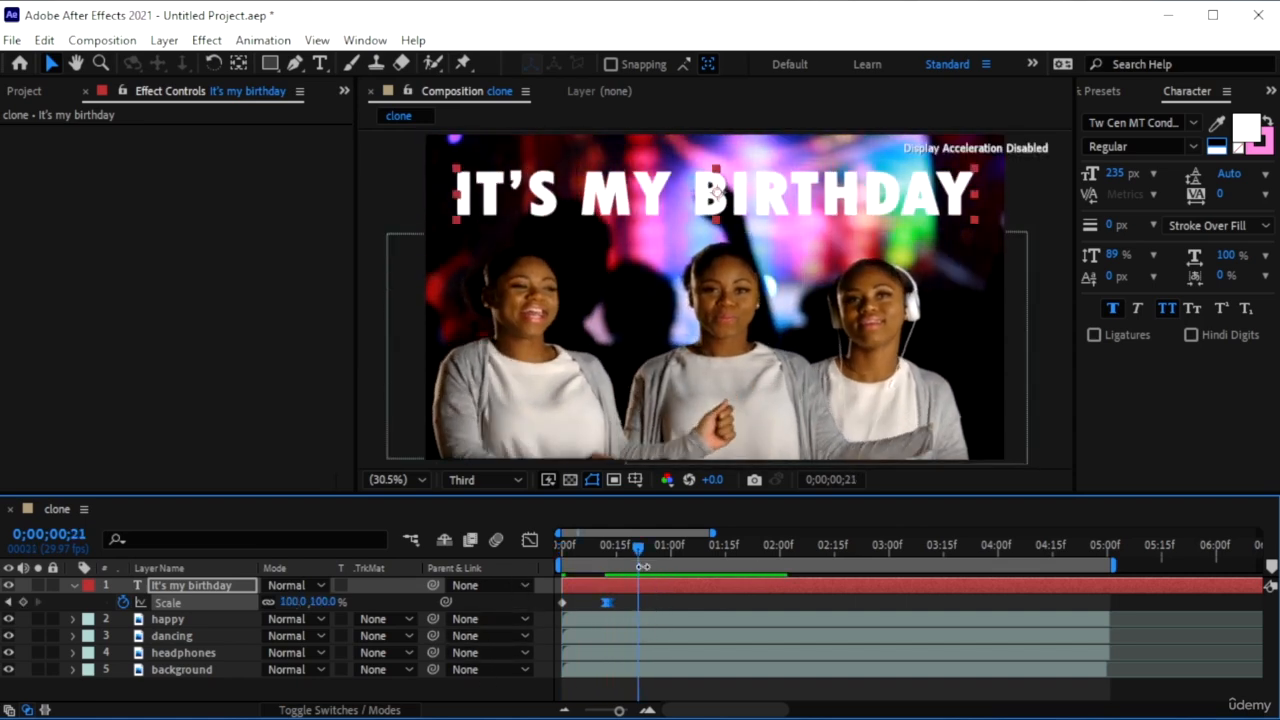
pyautogui.moveTo(632, 610); pyautogui.dragTo(543, 608)
pyautogui.moveTo(637, 551); pyautogui.dragTo(519, 557)
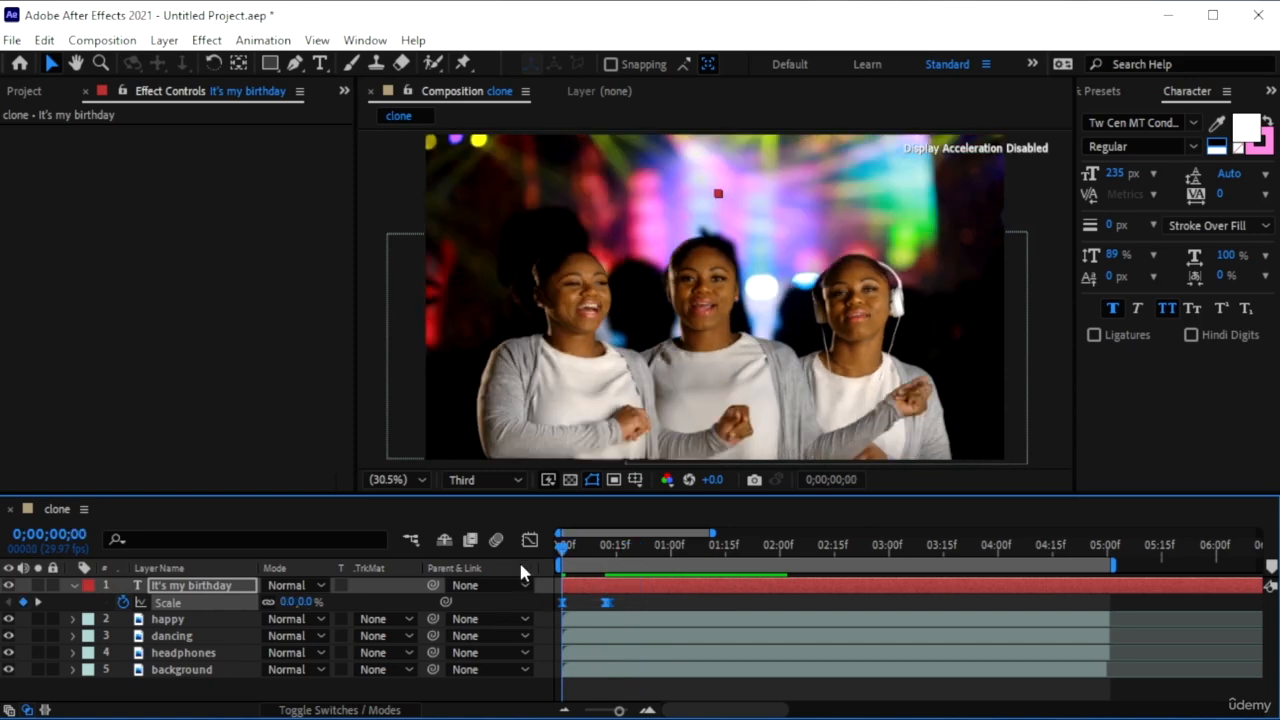
pyautogui.press('space')
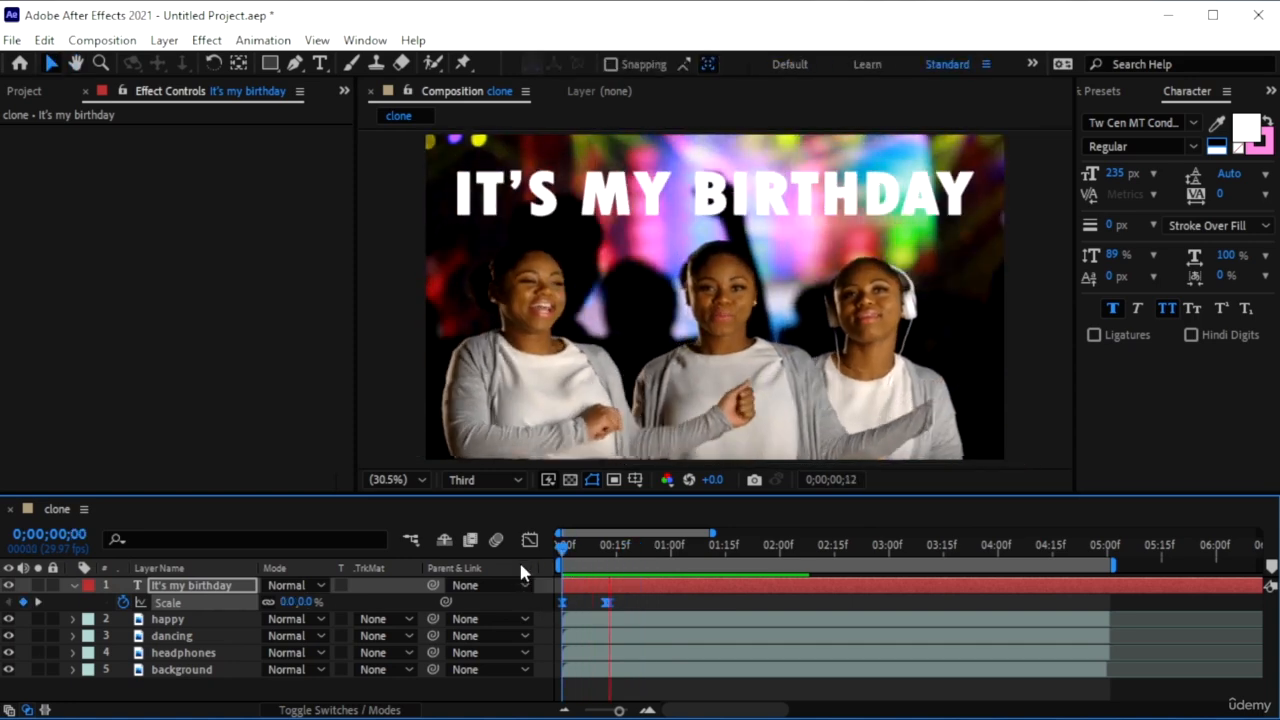
pyautogui.press('space')
# - Replay the eased title animation several times from the start of the composition
pyautogui.moveTo(647, 550); pyautogui.dragTo(384, 578)
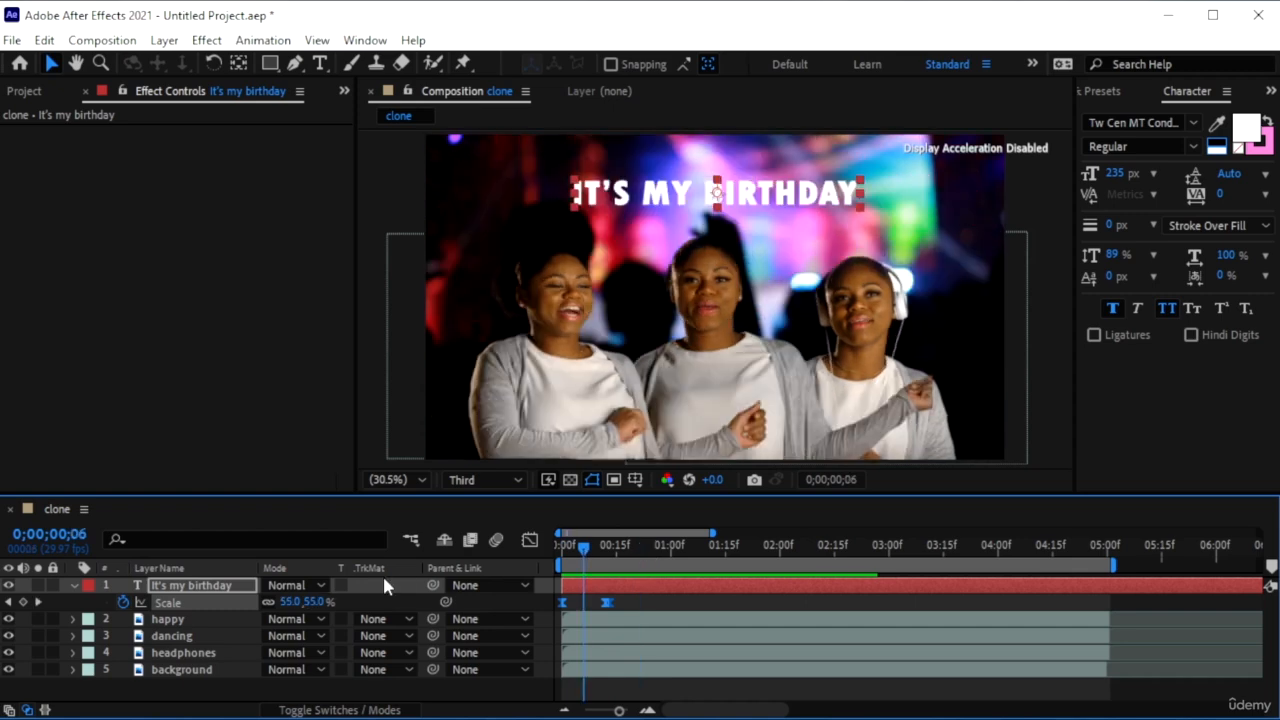
pyautogui.press('space')
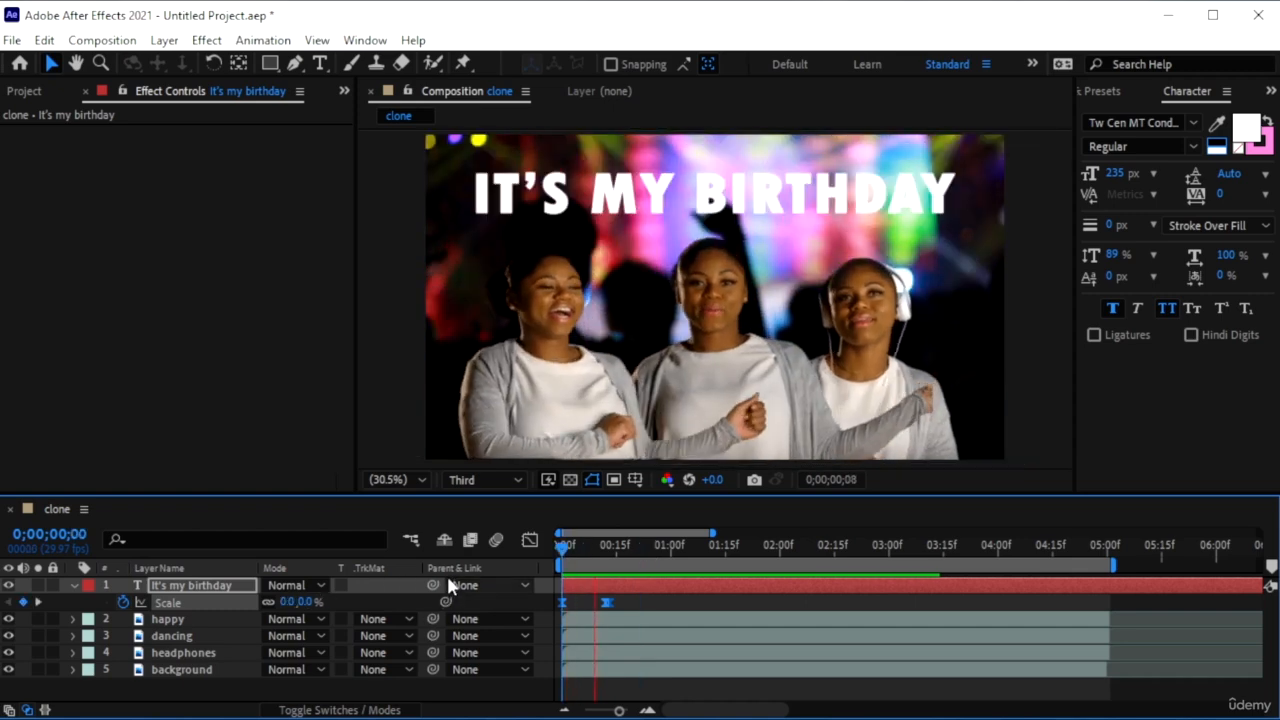
pyautogui.press('space')
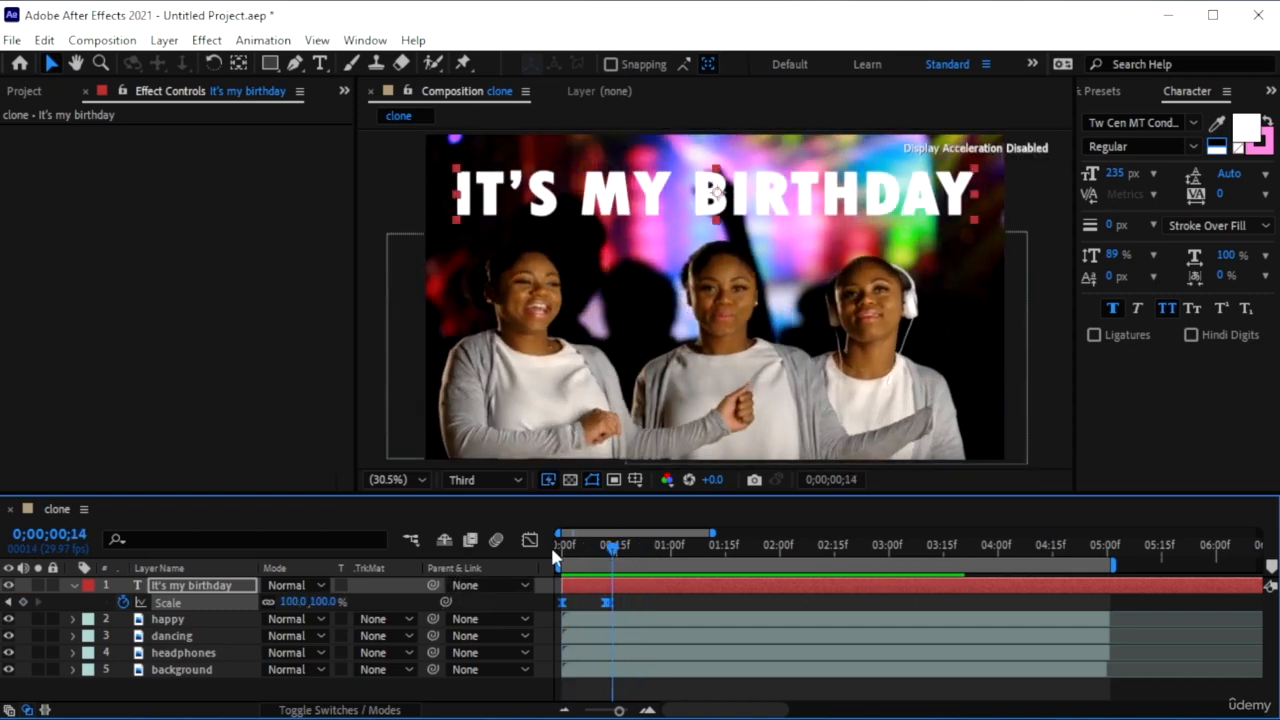
pyautogui.press('Home')
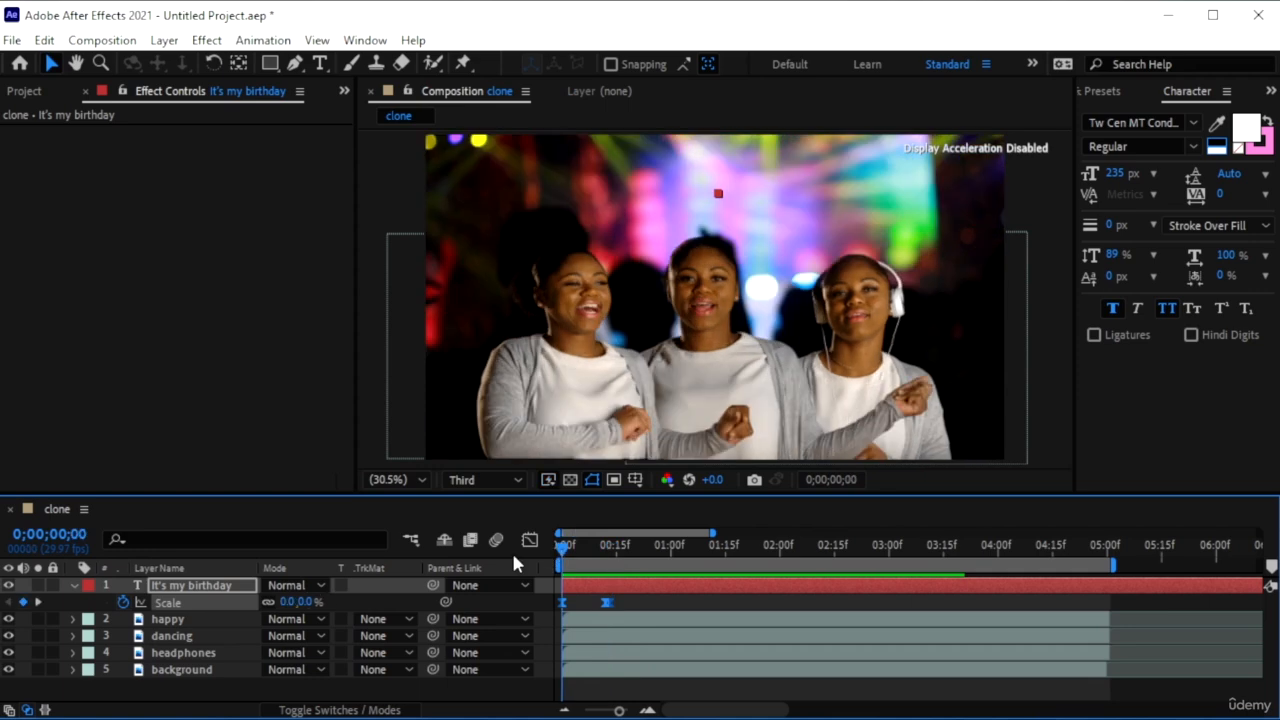
pyautogui.press('space')
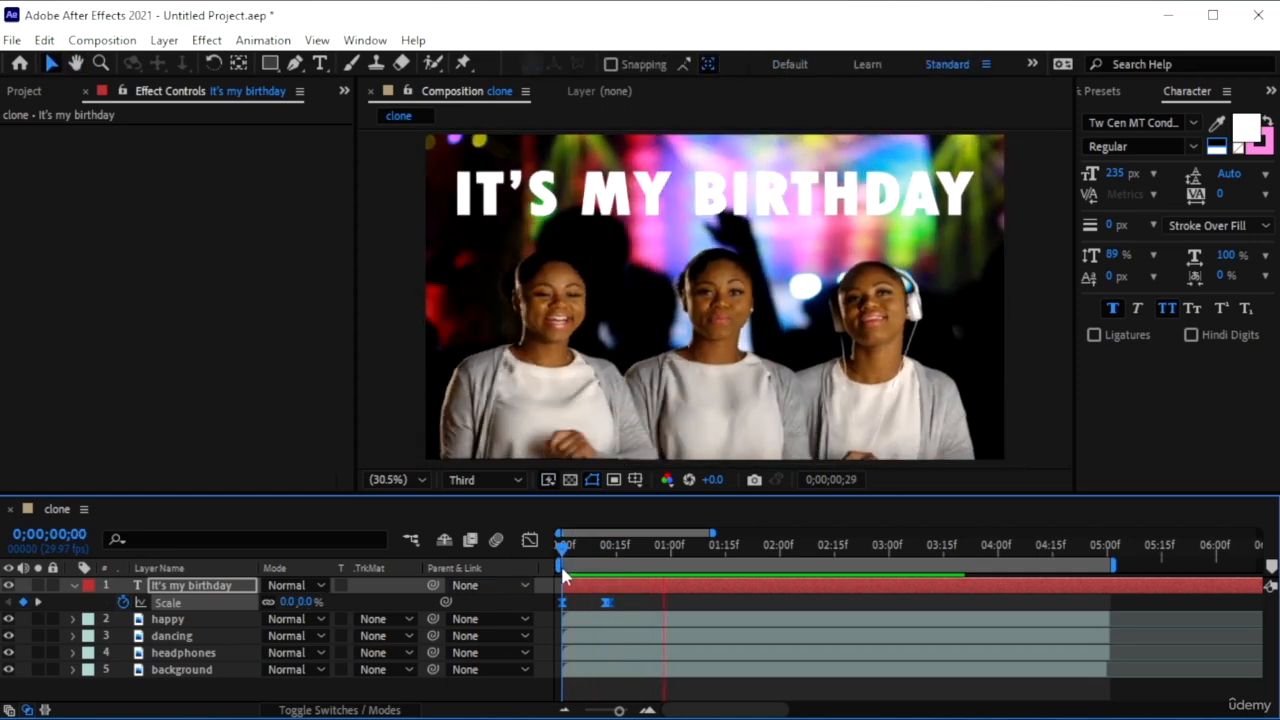
pyautogui.press('space')
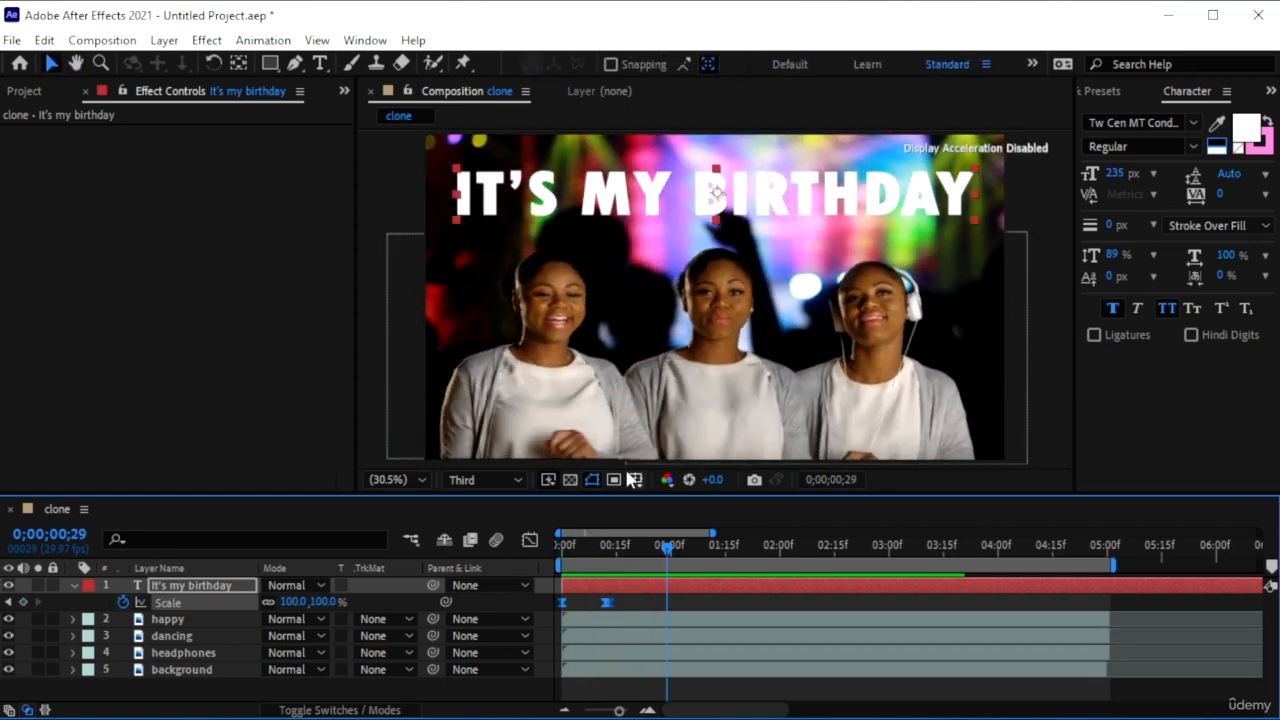
# - Reshape the title's scale curve in the Graph Editor so it starts slowly, dips below zero and rises steeply to the second keyframe
pyautogui.click(531, 540)
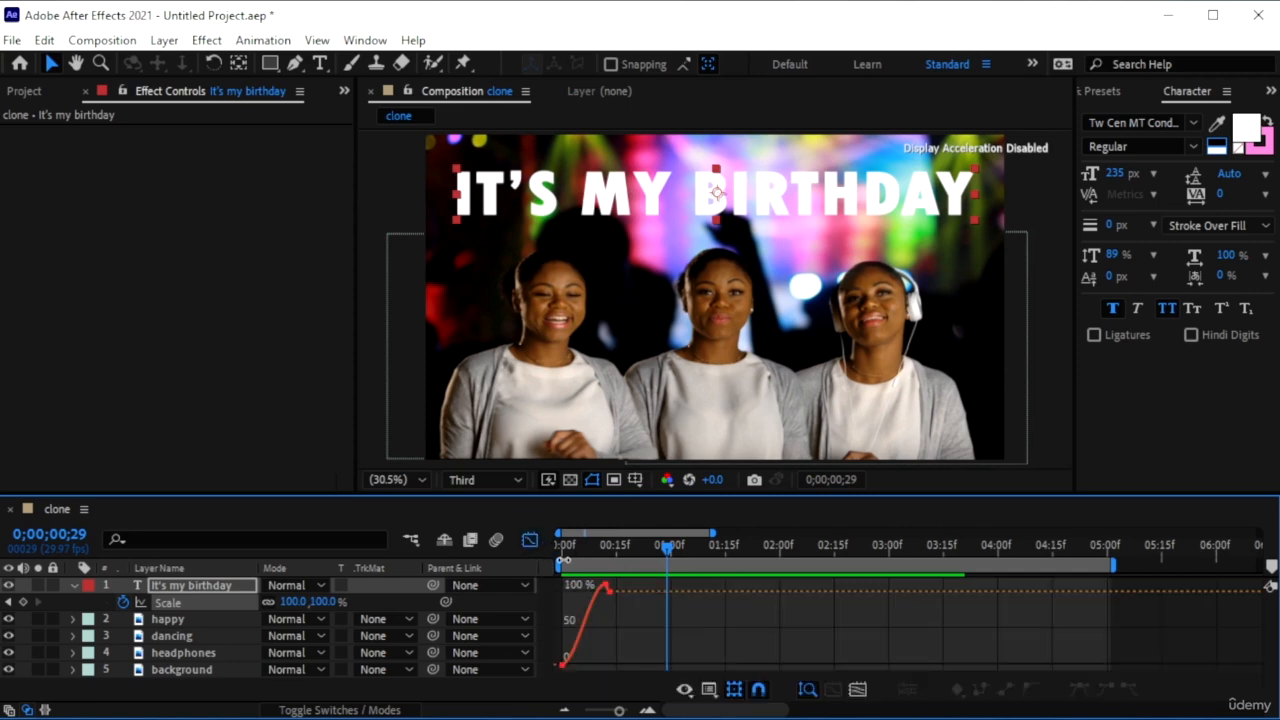
pyautogui.click(222, 603)
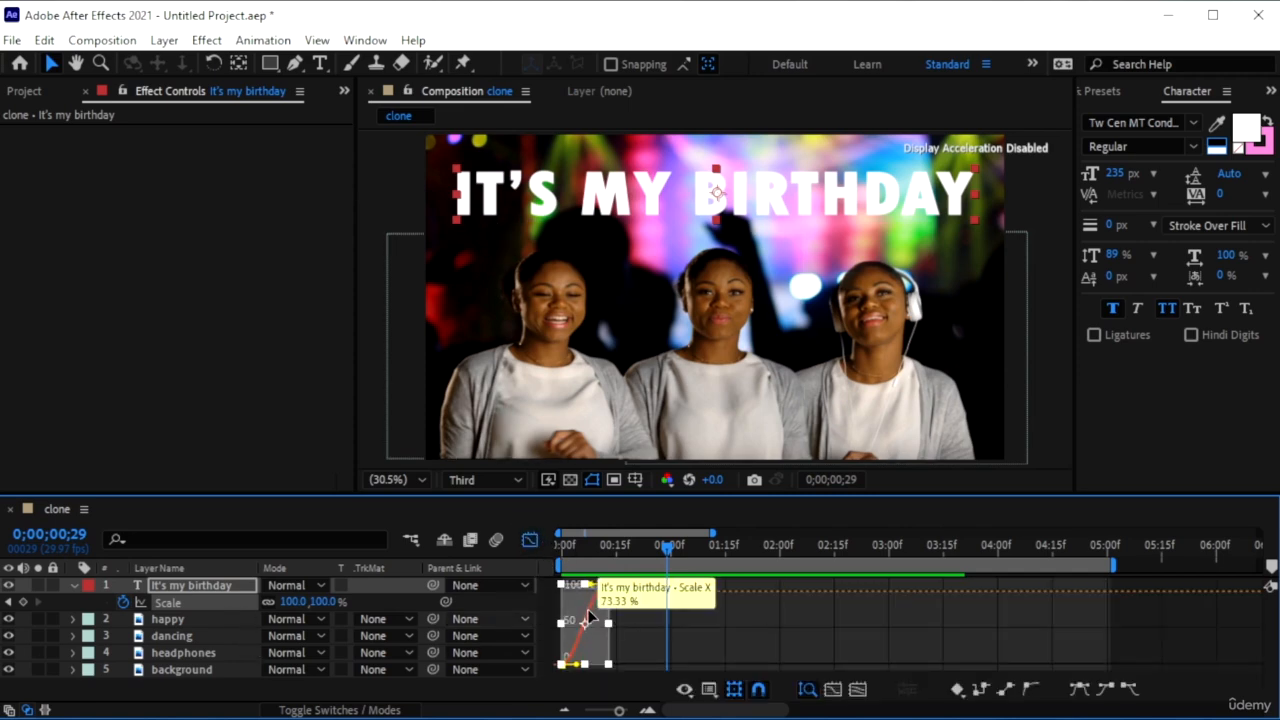
pyautogui.press('F9')
pyautogui.moveTo(595, 641); pyautogui.dragTo(603, 629)
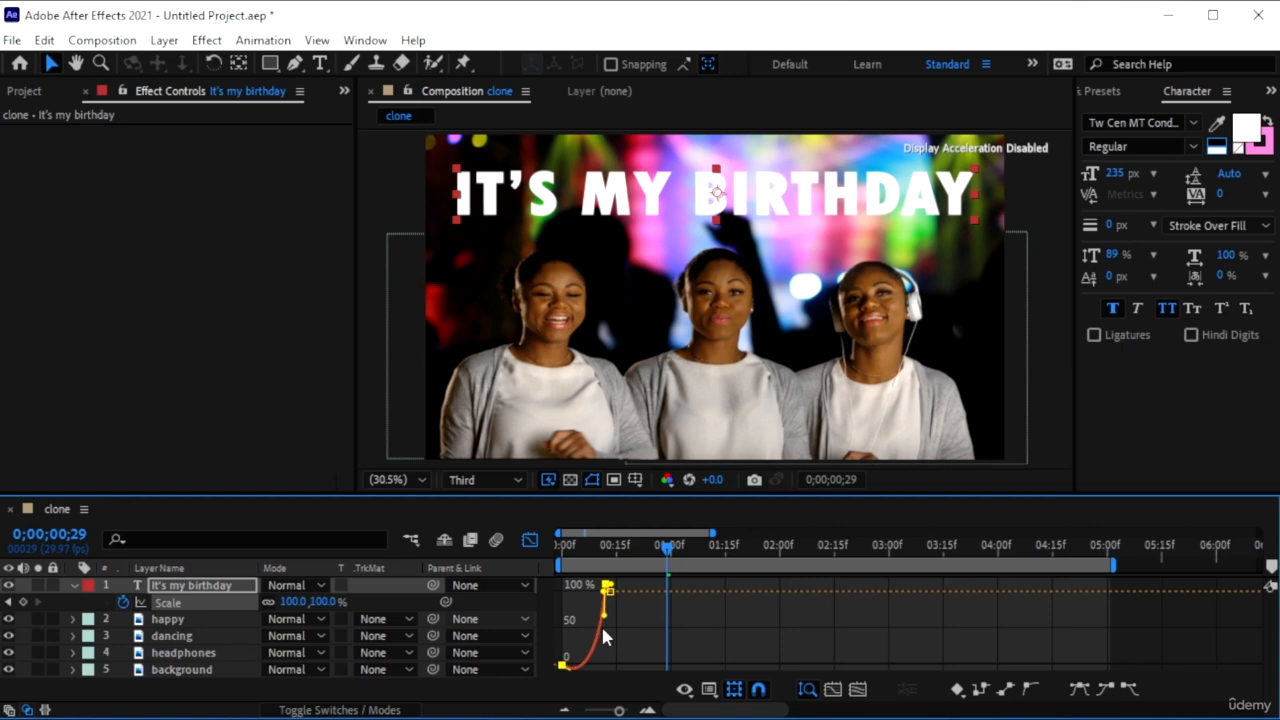
pyautogui.click(608, 628)
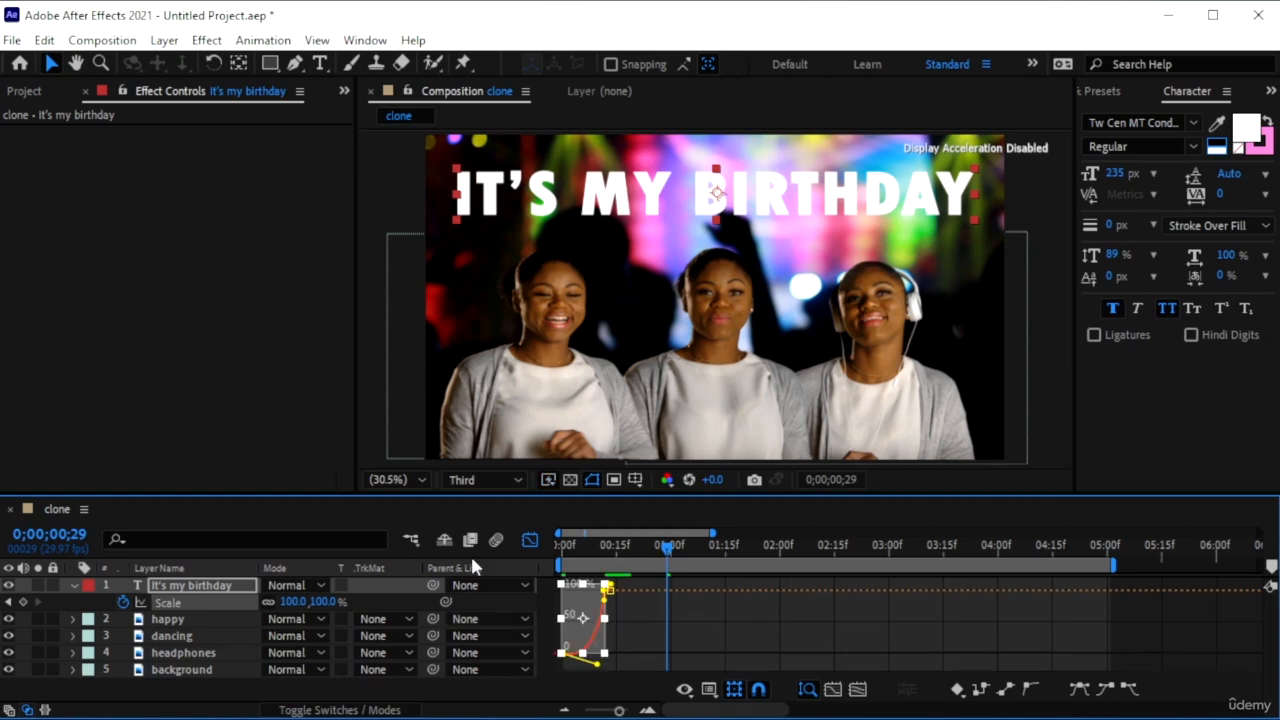
pyautogui.hotkey('shift', 'F3')
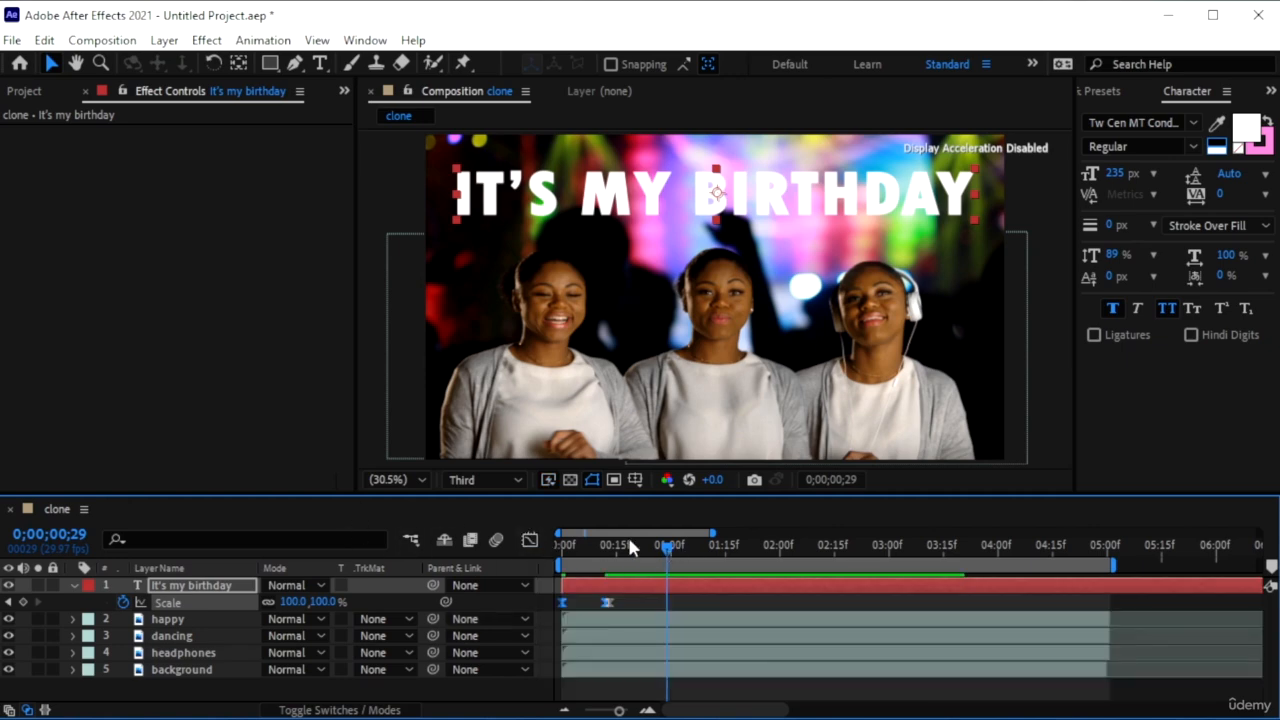
# - Preview the title's animation with the reshaped scale curve from the start of the composition
pyautogui.press('Home')
pyautogui.press('space')
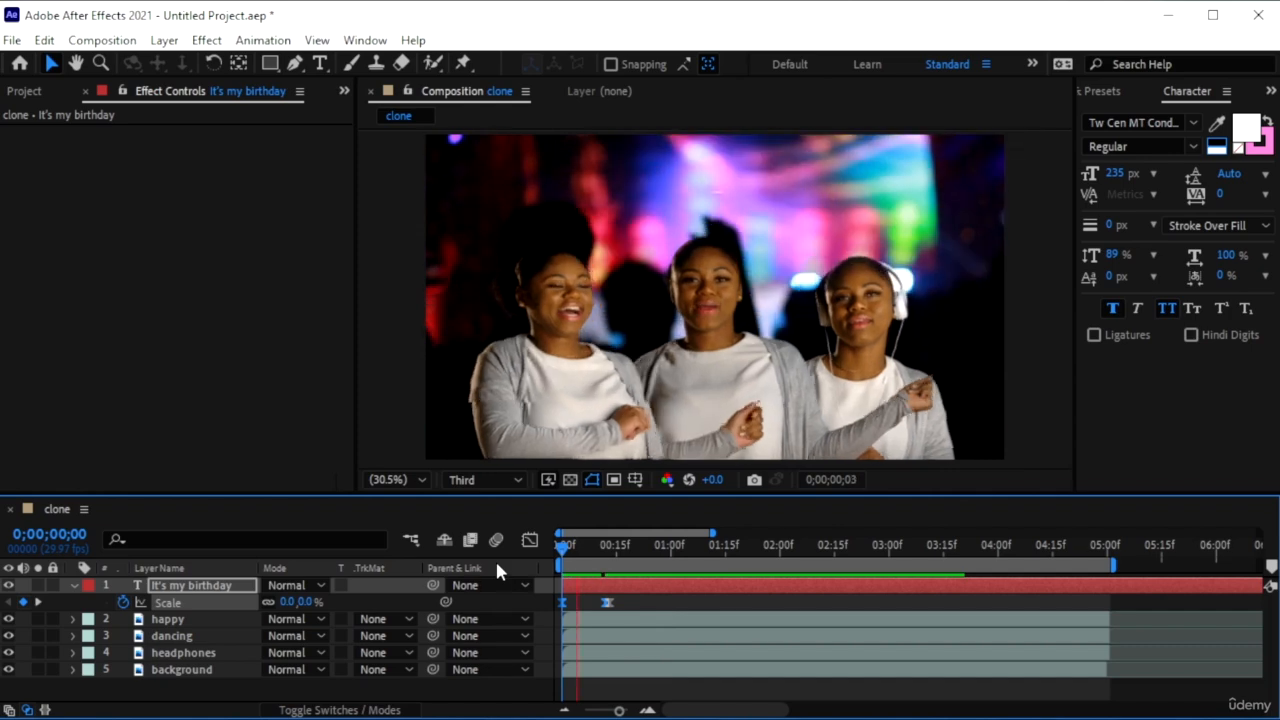
pyautogui.click(610, 604)
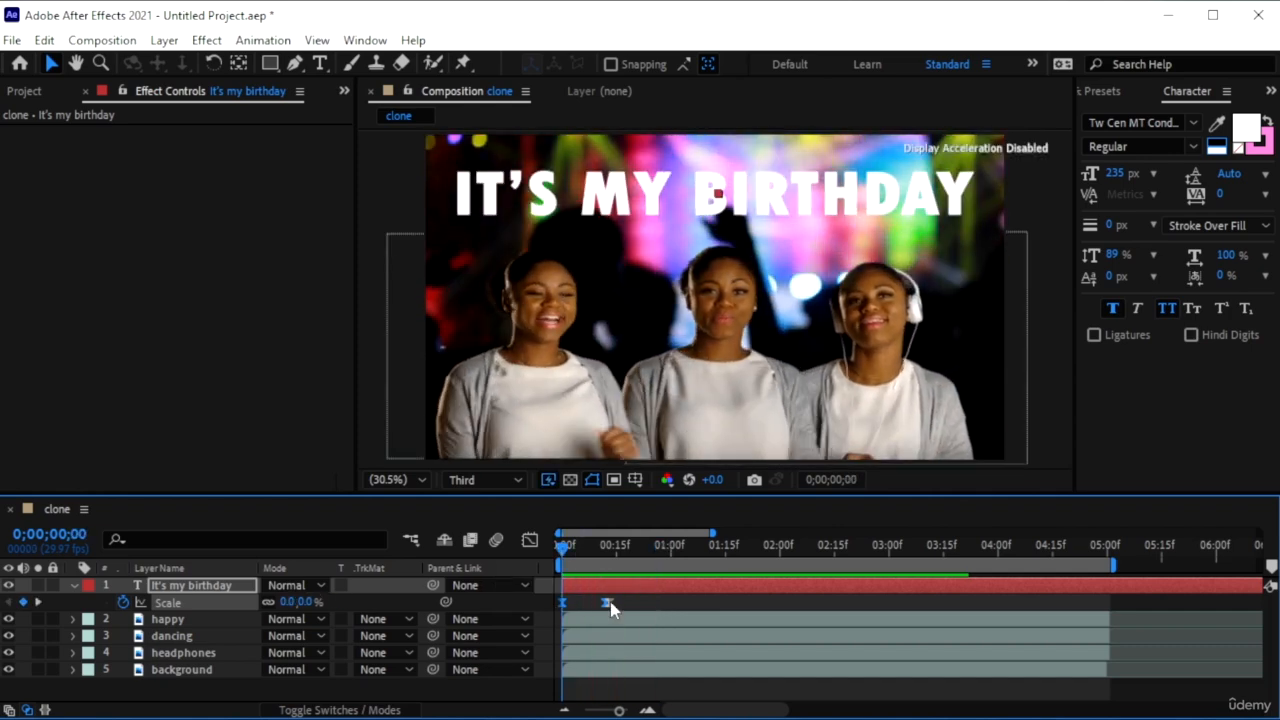
pyautogui.click(613, 549)
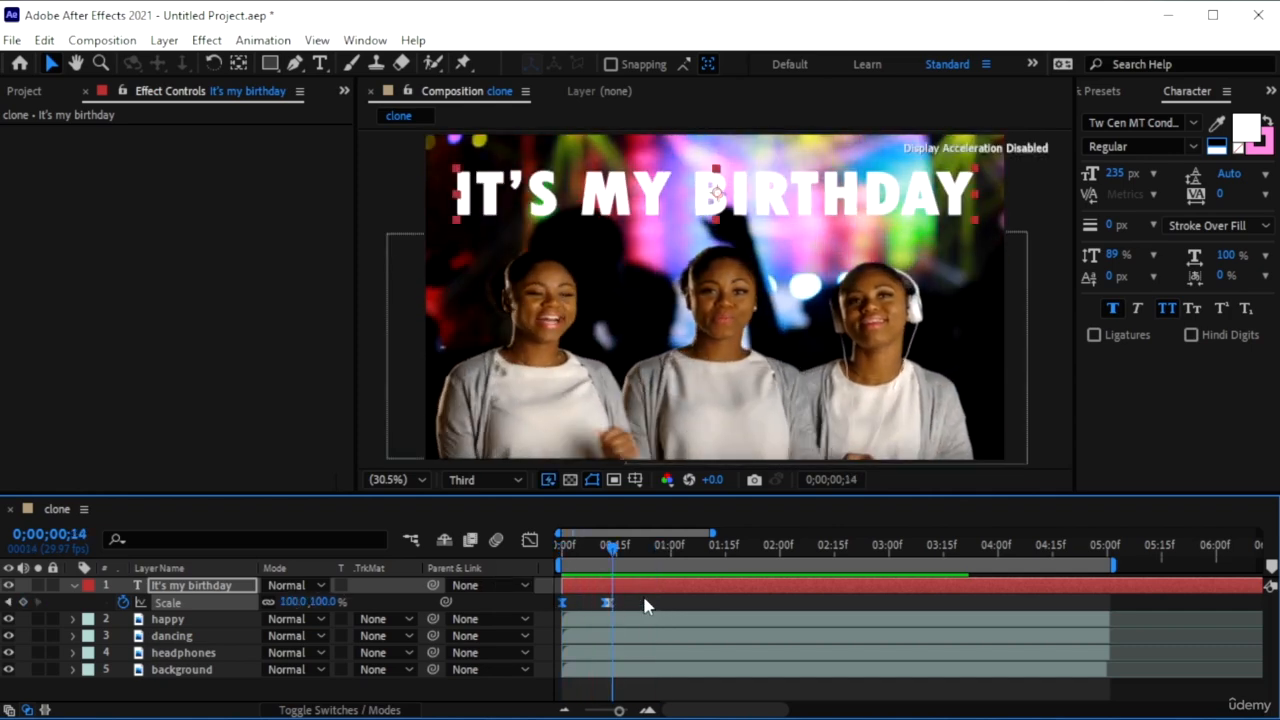
pyautogui.click(646, 603)
pyautogui.moveTo(613, 550); pyautogui.dragTo(474, 553)
pyautogui.press('space')
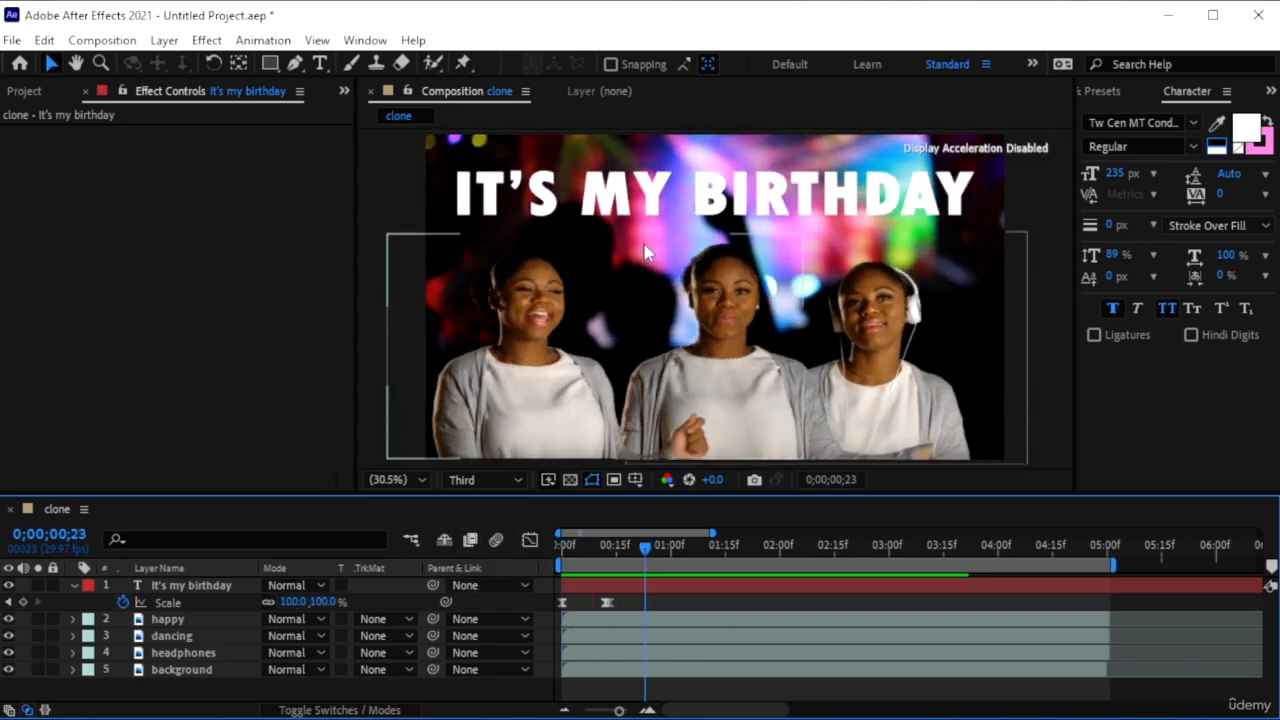
# - Try adding a -30% scale keyframe for the title at 0;00;00;03
pyautogui.click(562, 603)
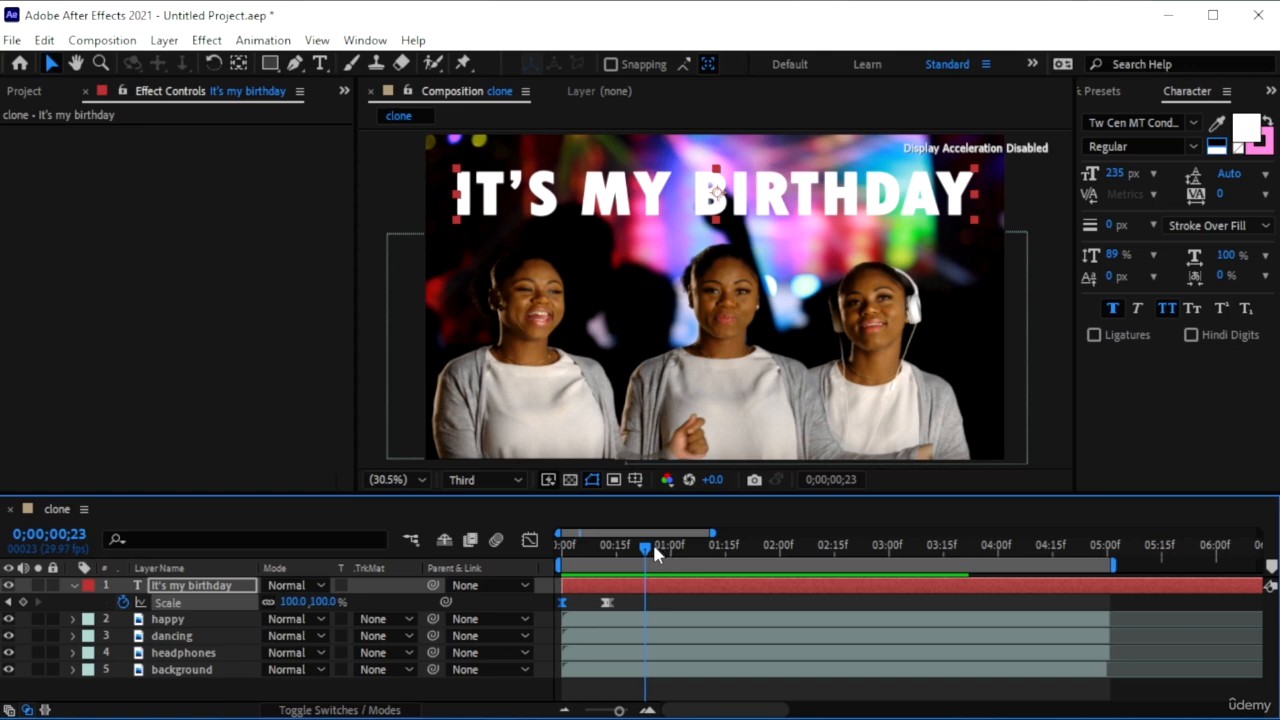
pyautogui.moveTo(652, 541); pyautogui.dragTo(569, 562)
pyautogui.click(576, 561)
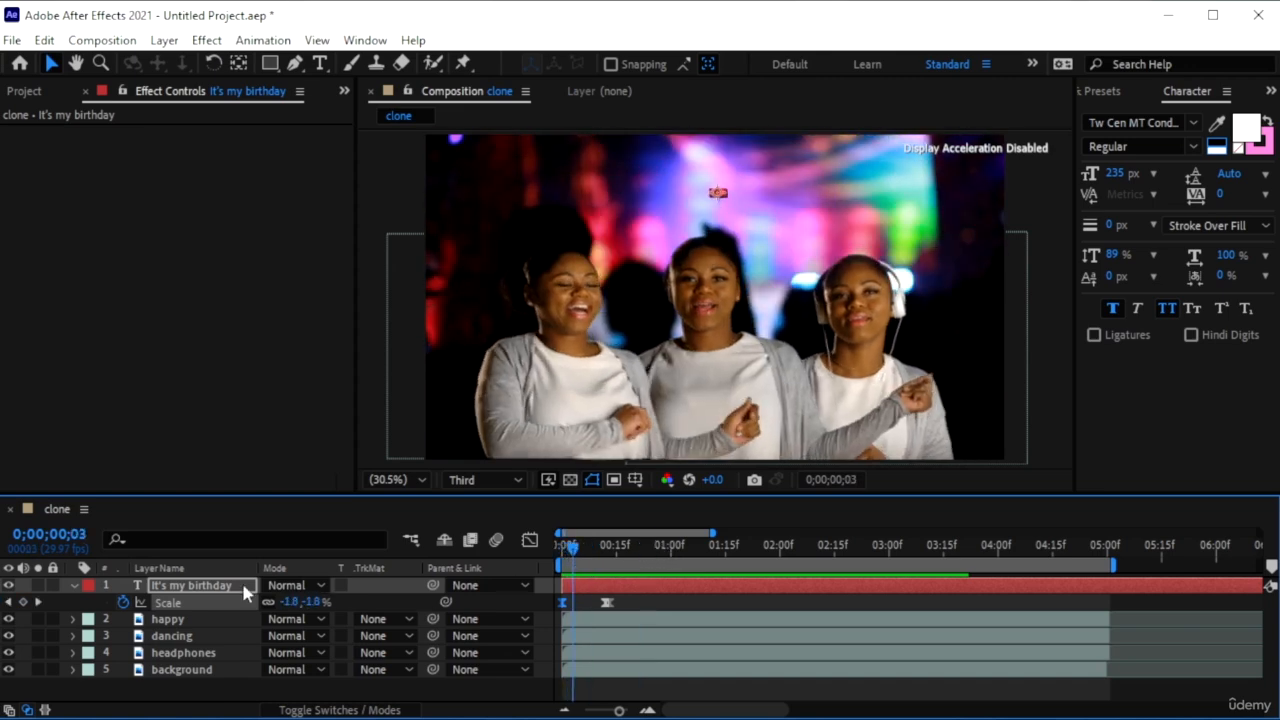
pyautogui.click(290, 602)
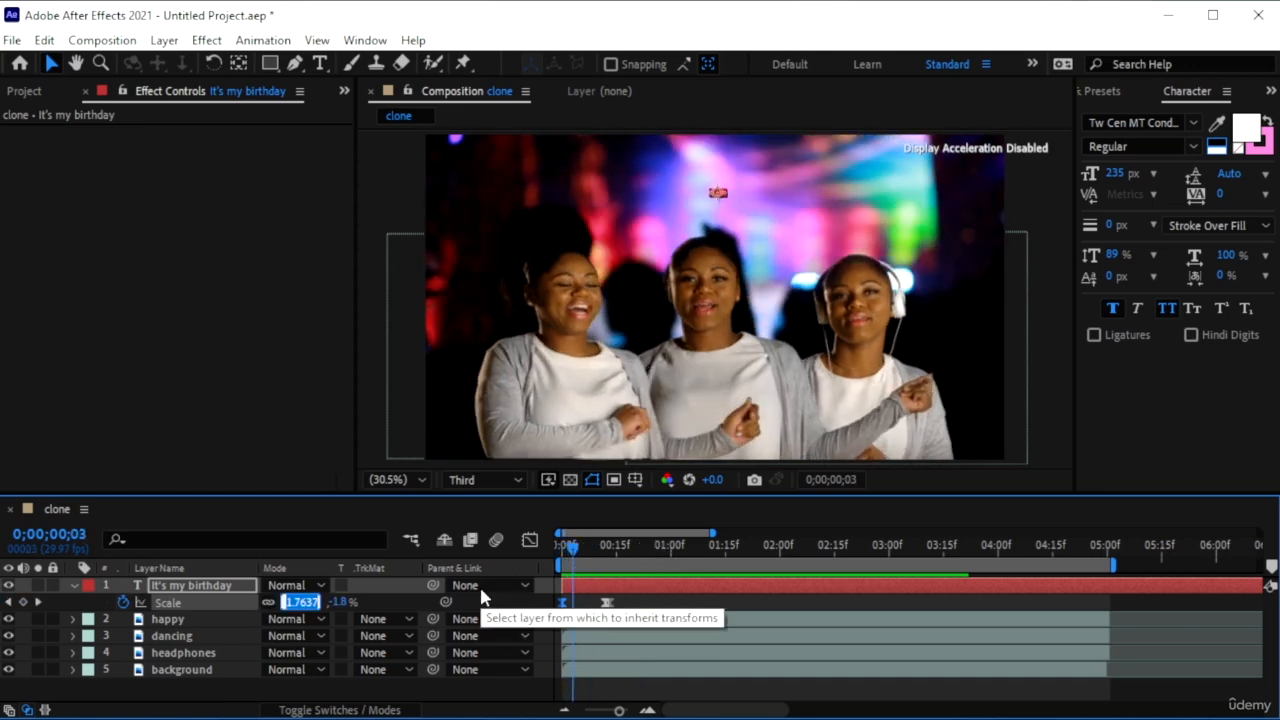
pyautogui.write('-30')
pyautogui.press('Return')
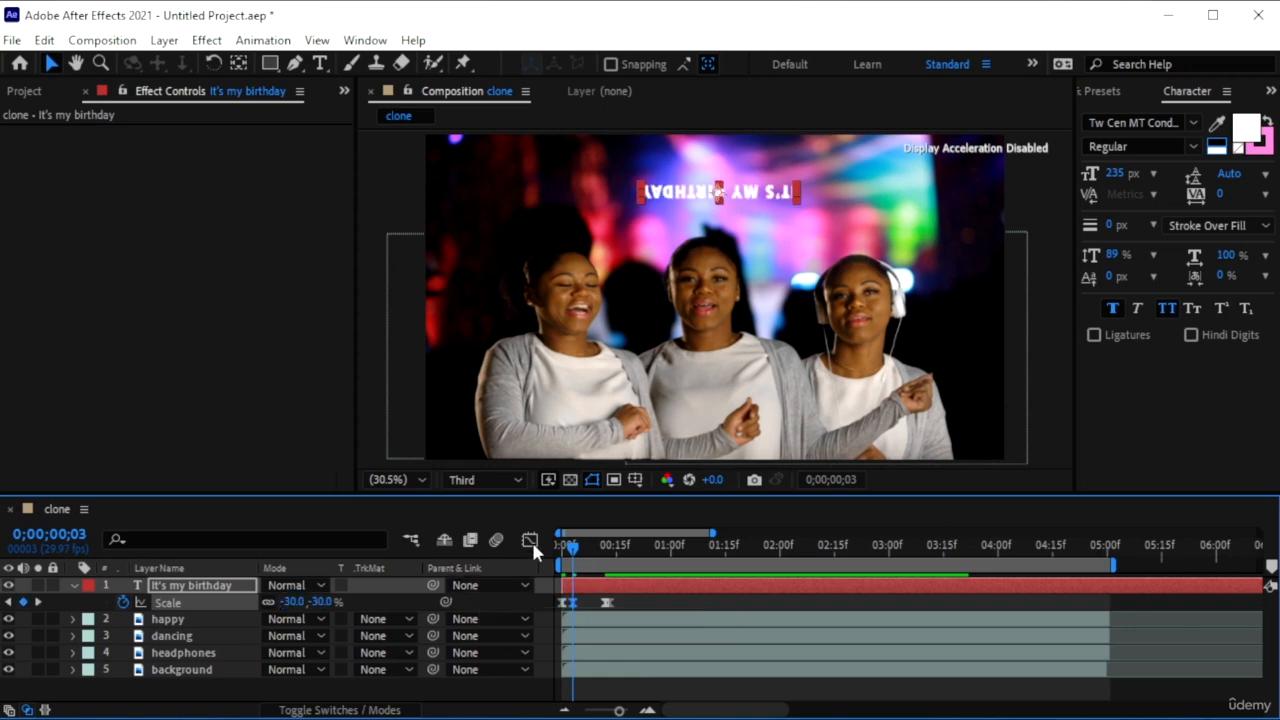
# - Delete the title's -30% scale keyframe at 0;00;00;03
pyautogui.click(606, 602)
pyautogui.click(587, 604)
pyautogui.click(573, 603)
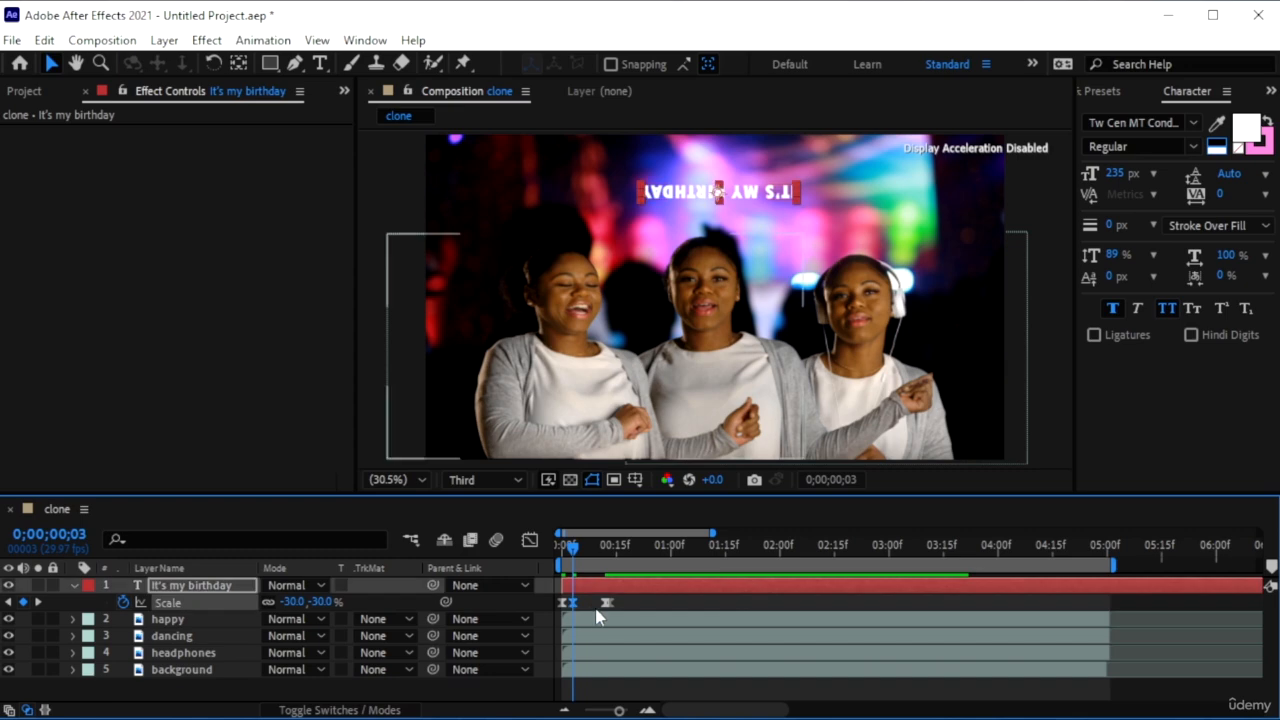
pyautogui.press('Delete')
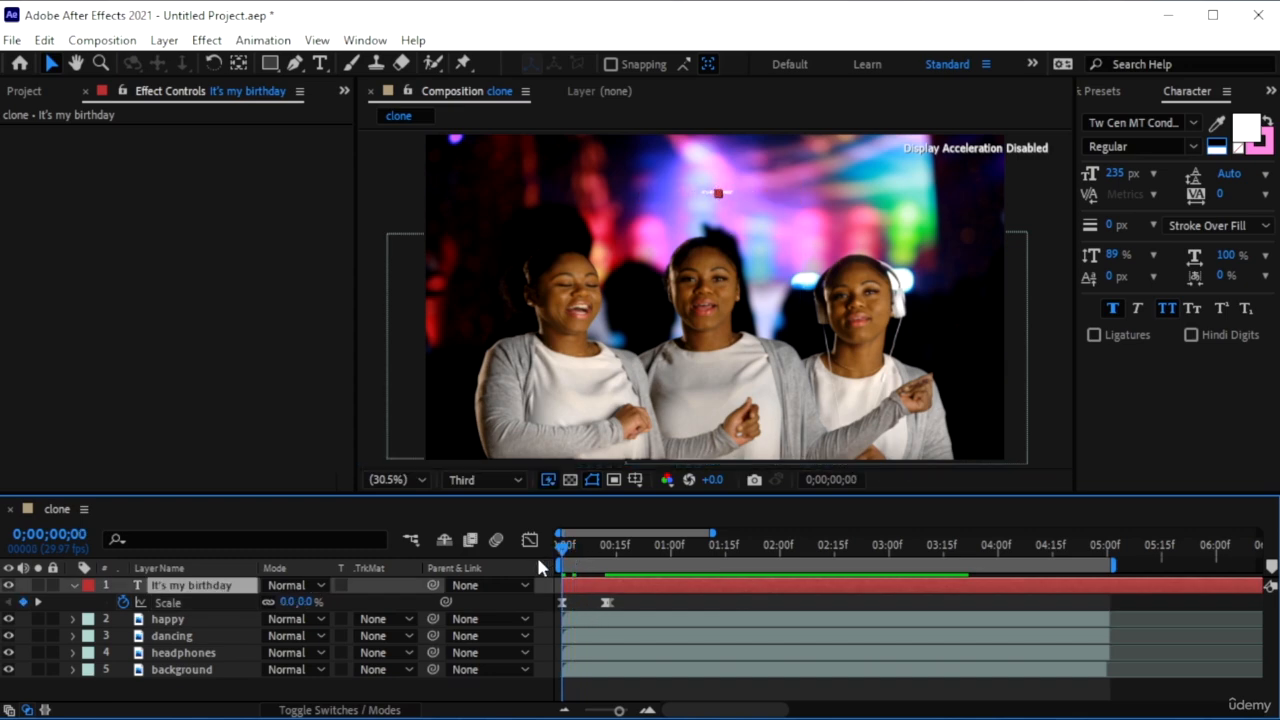
# - Play the title's scale-in once more, return to the start of the composition and clear the layer selection
pyautogui.click(562, 603)
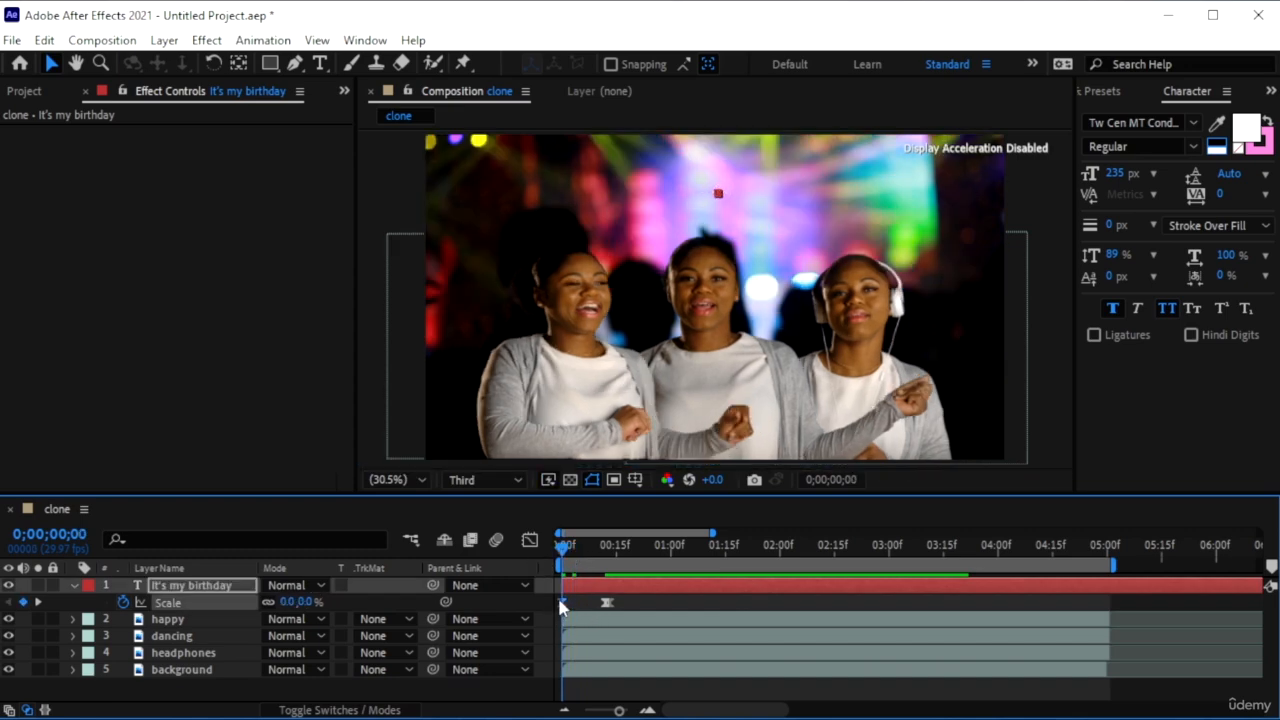
pyautogui.press('space')
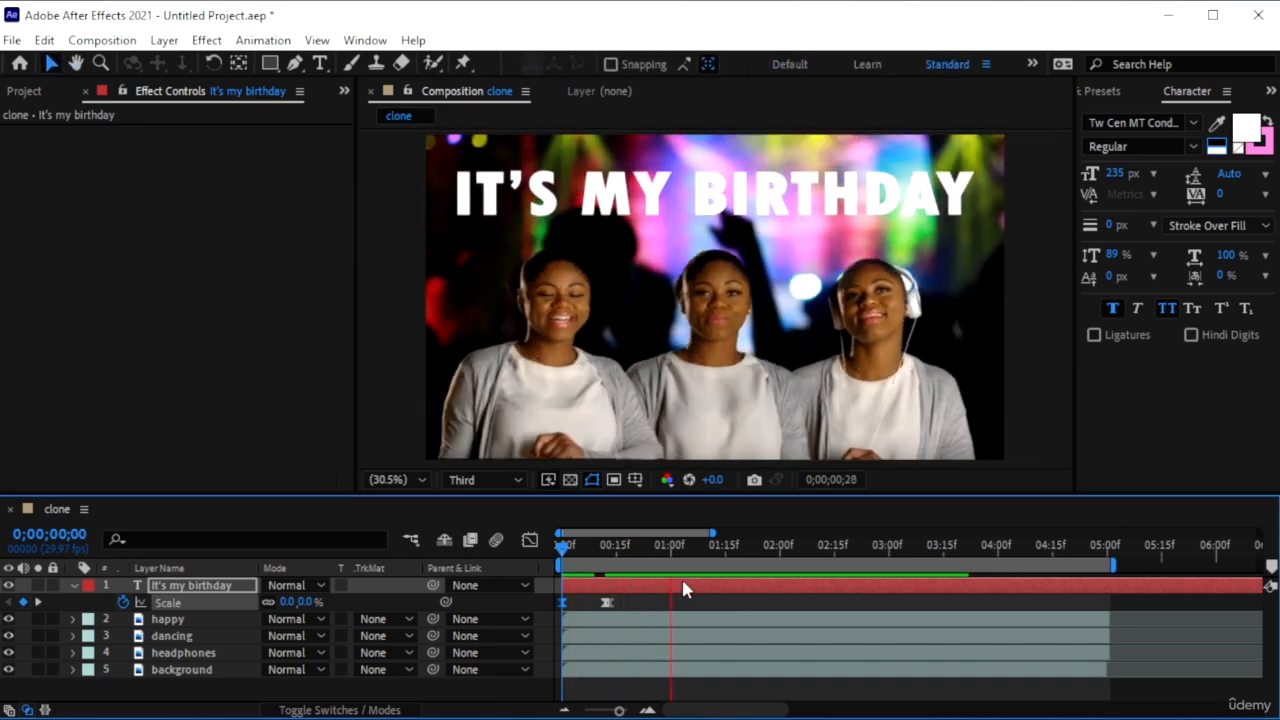
pyautogui.click(676, 548)
pyautogui.moveTo(676, 552); pyautogui.dragTo(530, 564)
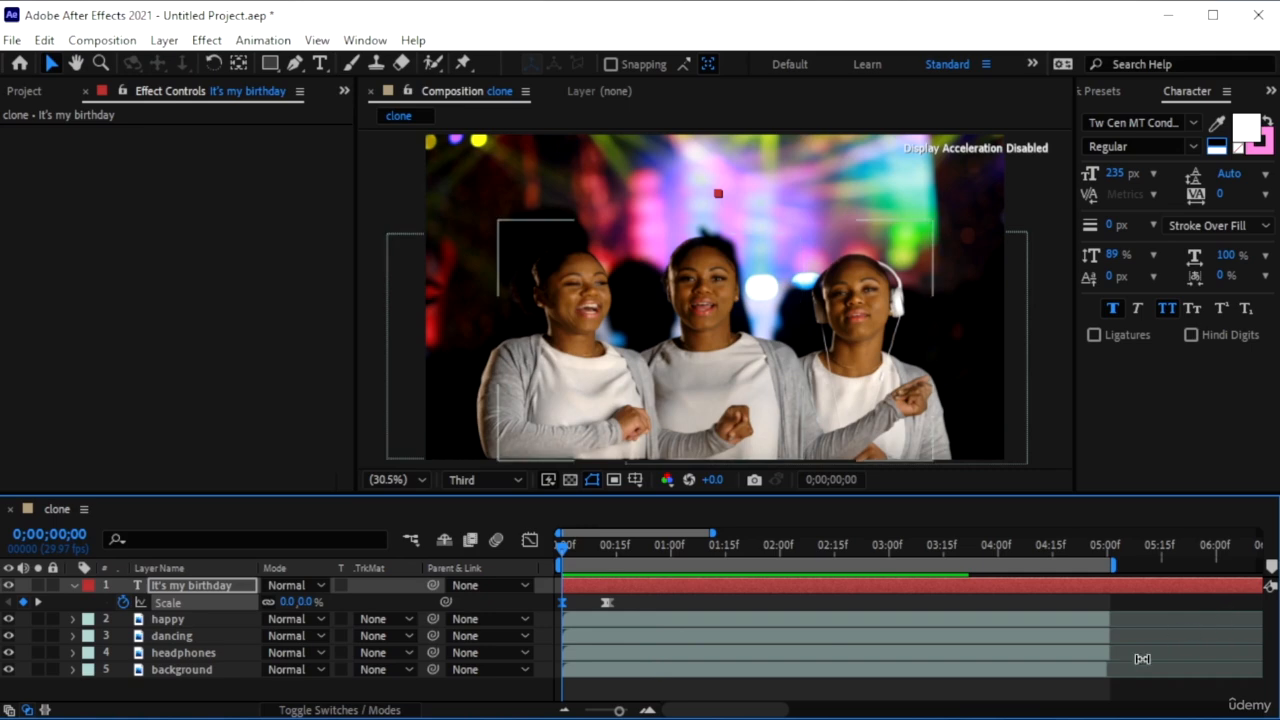
pyautogui.click(1051, 692)
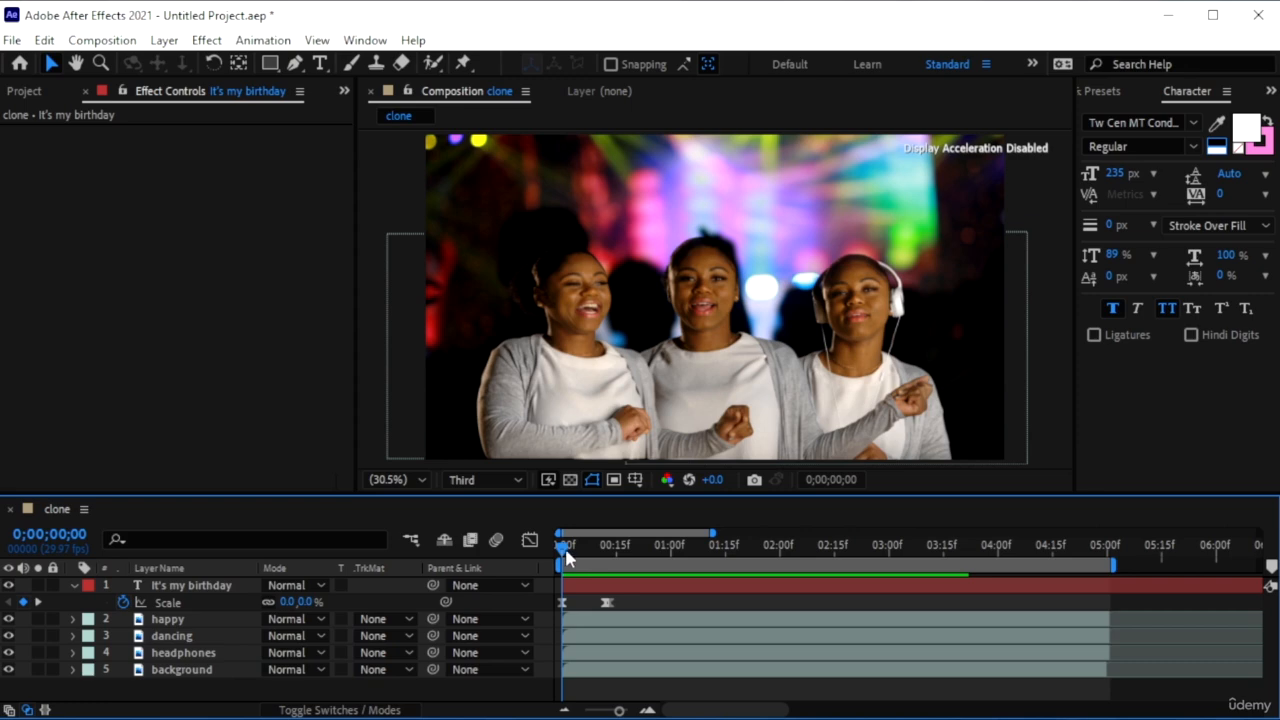
# - At 0;00;00;20, move the headphones clone sideways until she is almost entirely past the frame's right edge
pyautogui.moveTo(565, 557); pyautogui.dragTo(639, 572)
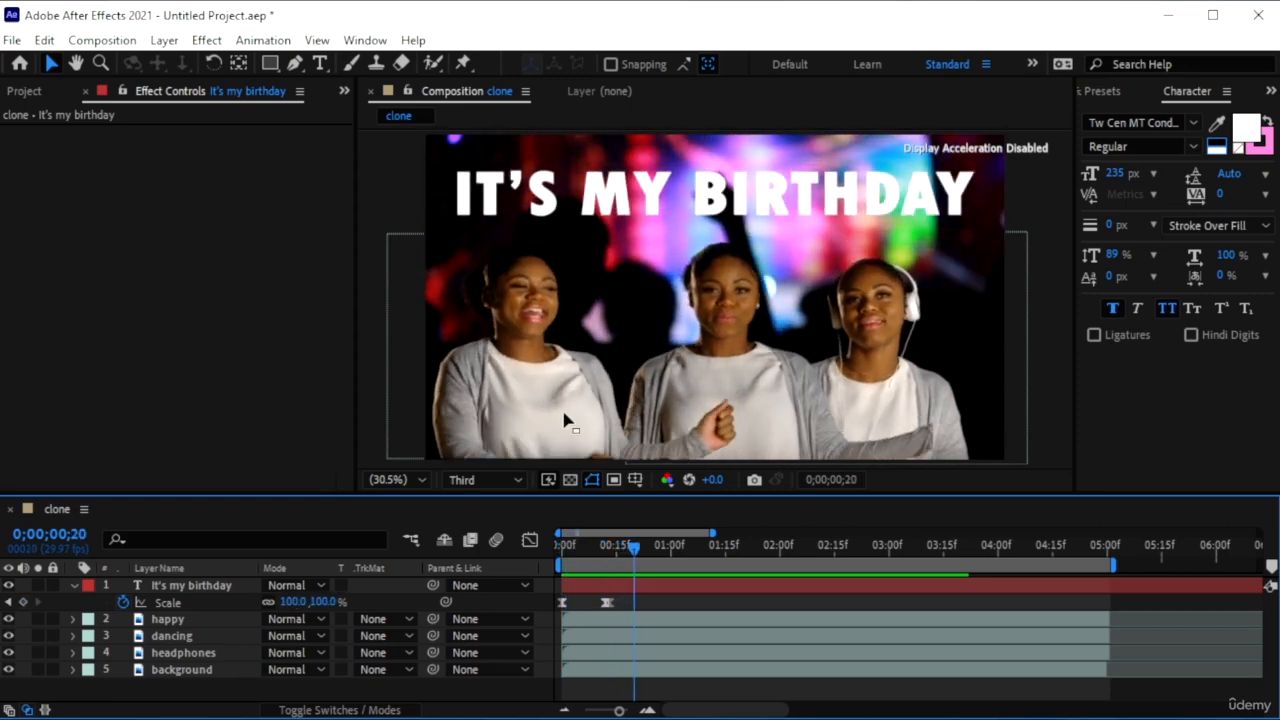
pyautogui.click(192, 618)
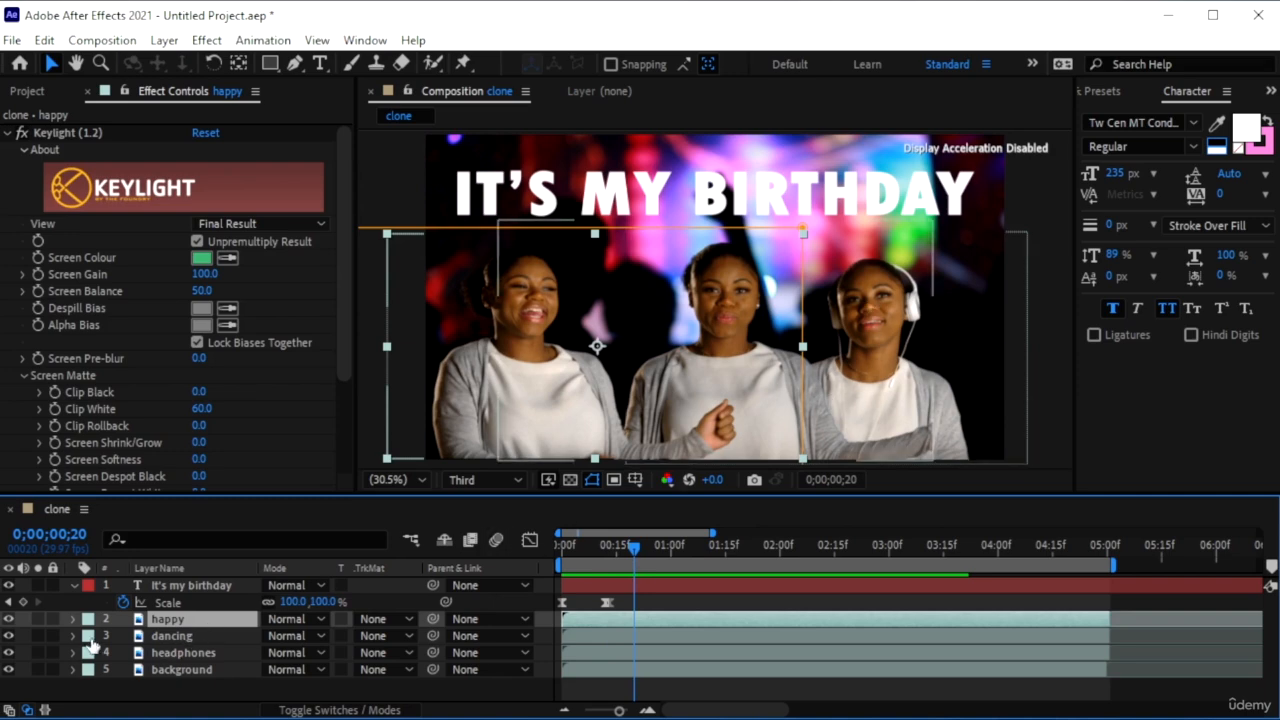
pyautogui.click(186, 653)
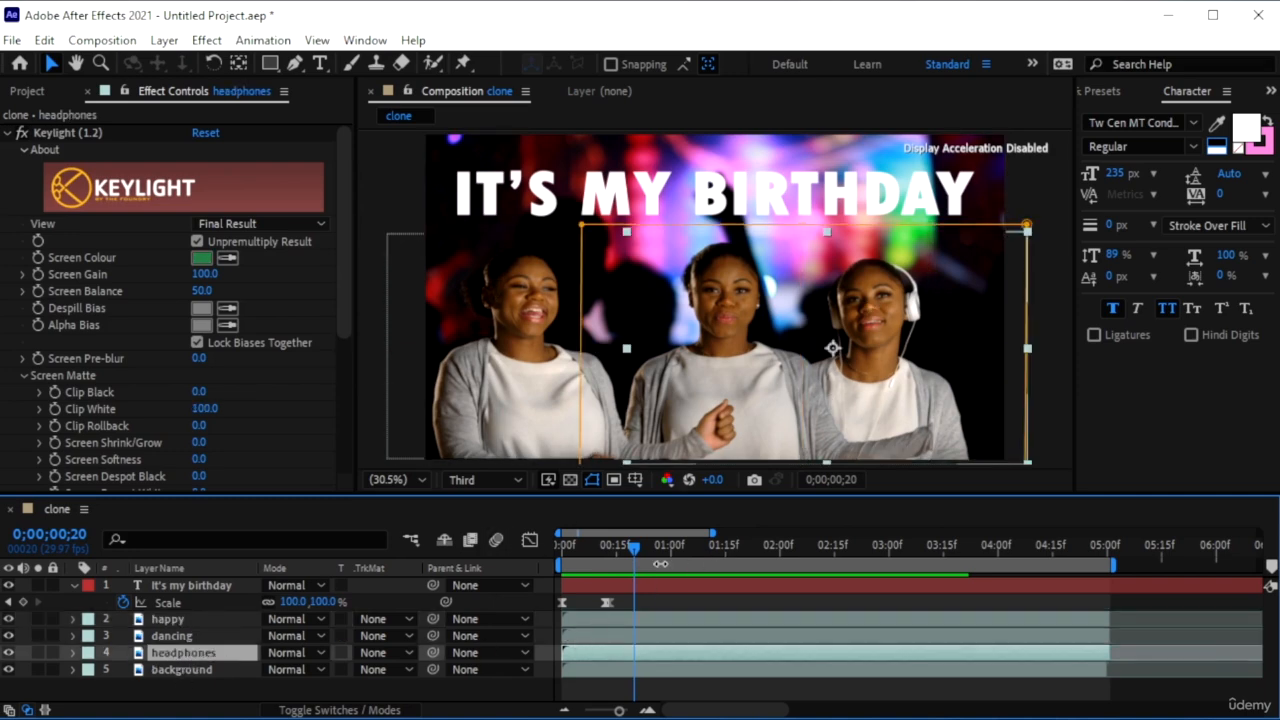
pyautogui.moveTo(585, 660); pyautogui.dragTo(584, 661)
pyautogui.moveTo(826, 362); pyautogui.dragTo(1058, 347)
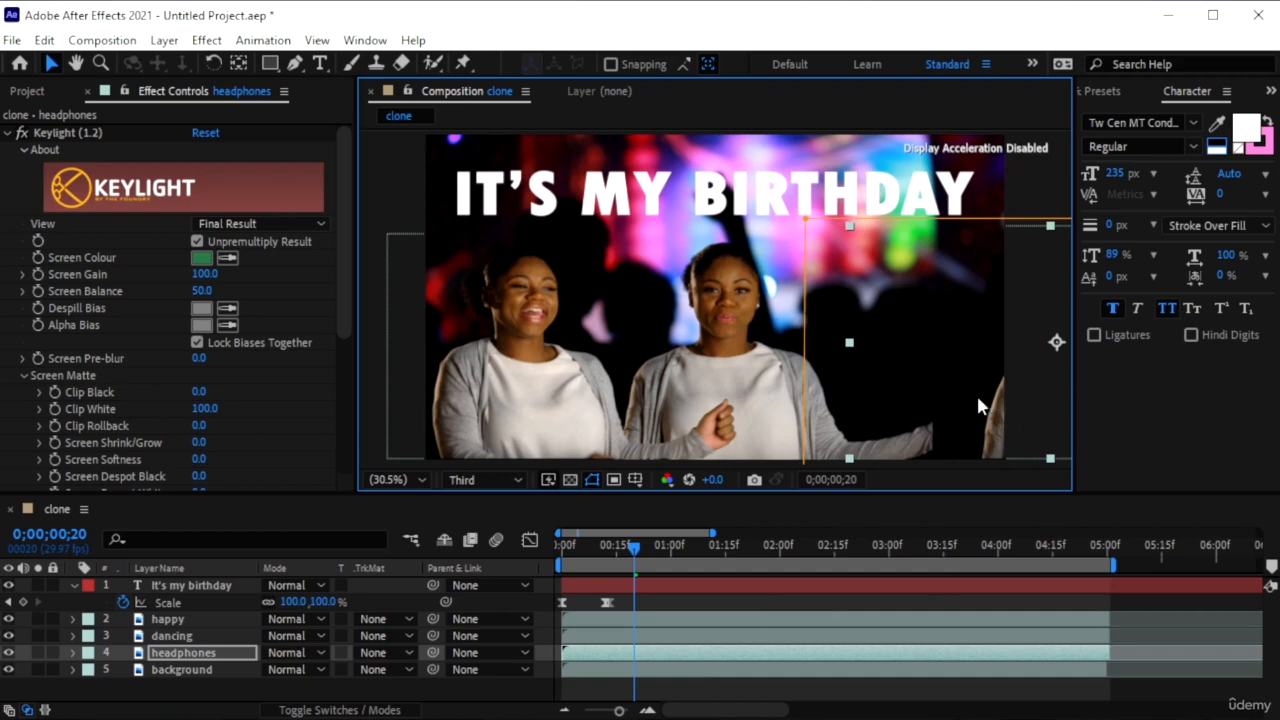
# - Move the headphones clone fully past the frame's right edge and start her Position keyframes at 0;00;00;20
pyautogui.moveTo(978, 405); pyautogui.dragTo(1010, 405)
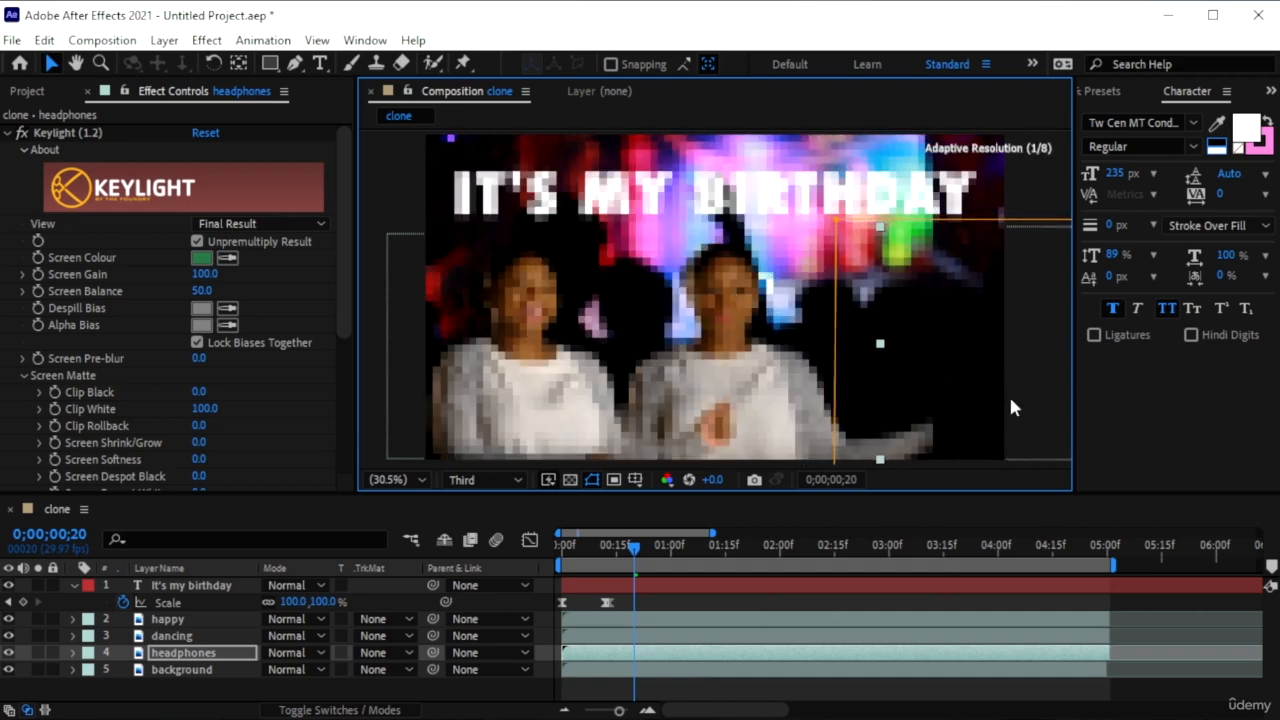
pyautogui.hotkey('alt', 'shift', 'p')
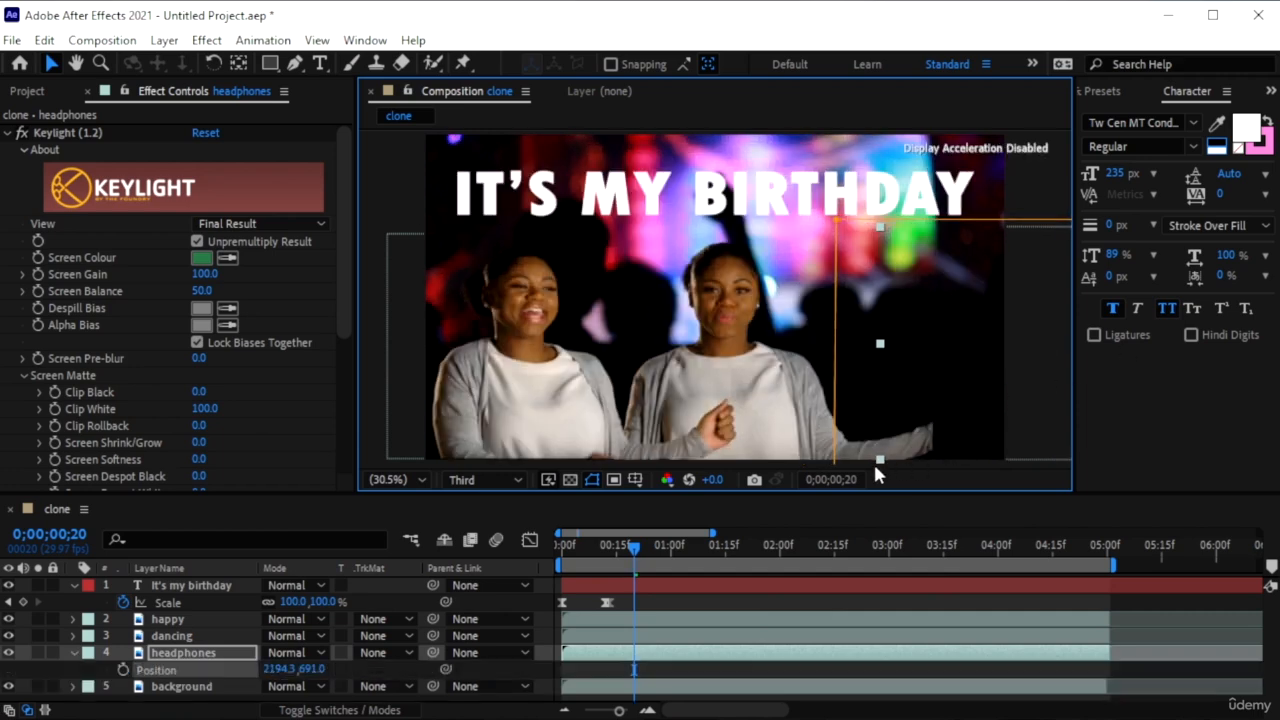
pyautogui.click(124, 669)
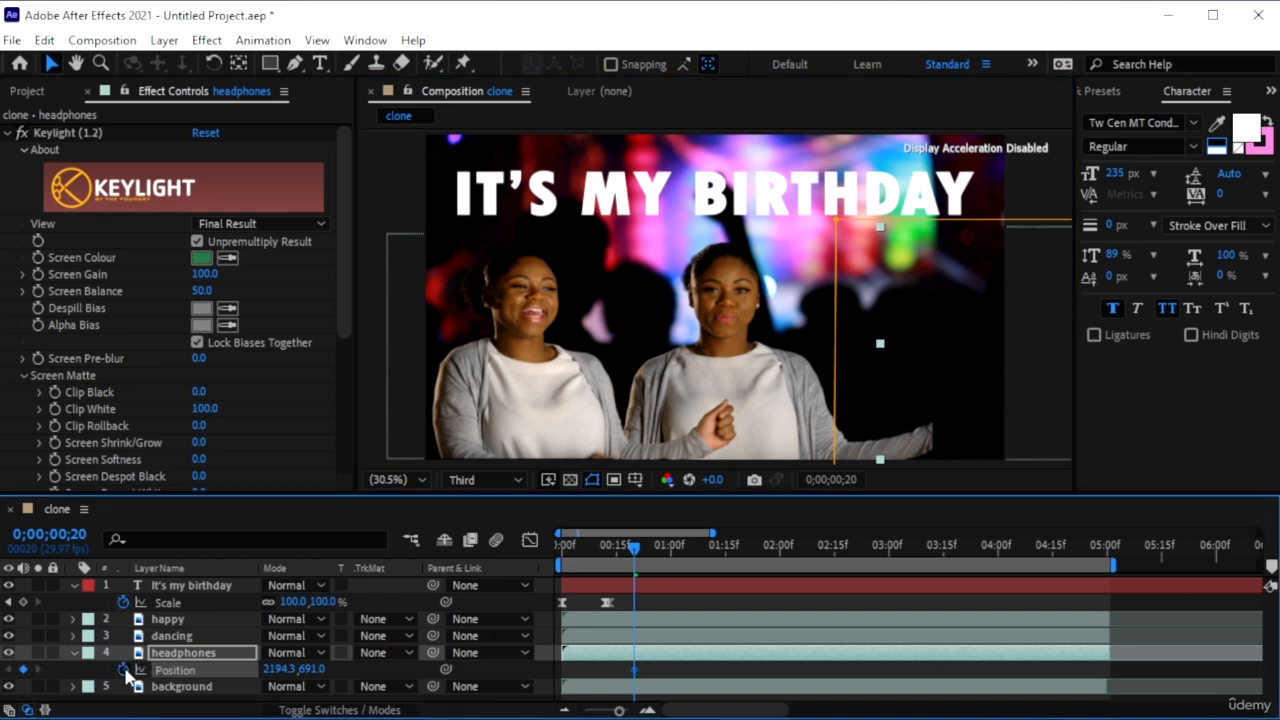
# - At 0;00;01;00, slide the headphones clone back into the frame by setting her X position to 1374.3
pyautogui.moveTo(633, 558); pyautogui.dragTo(670, 548)
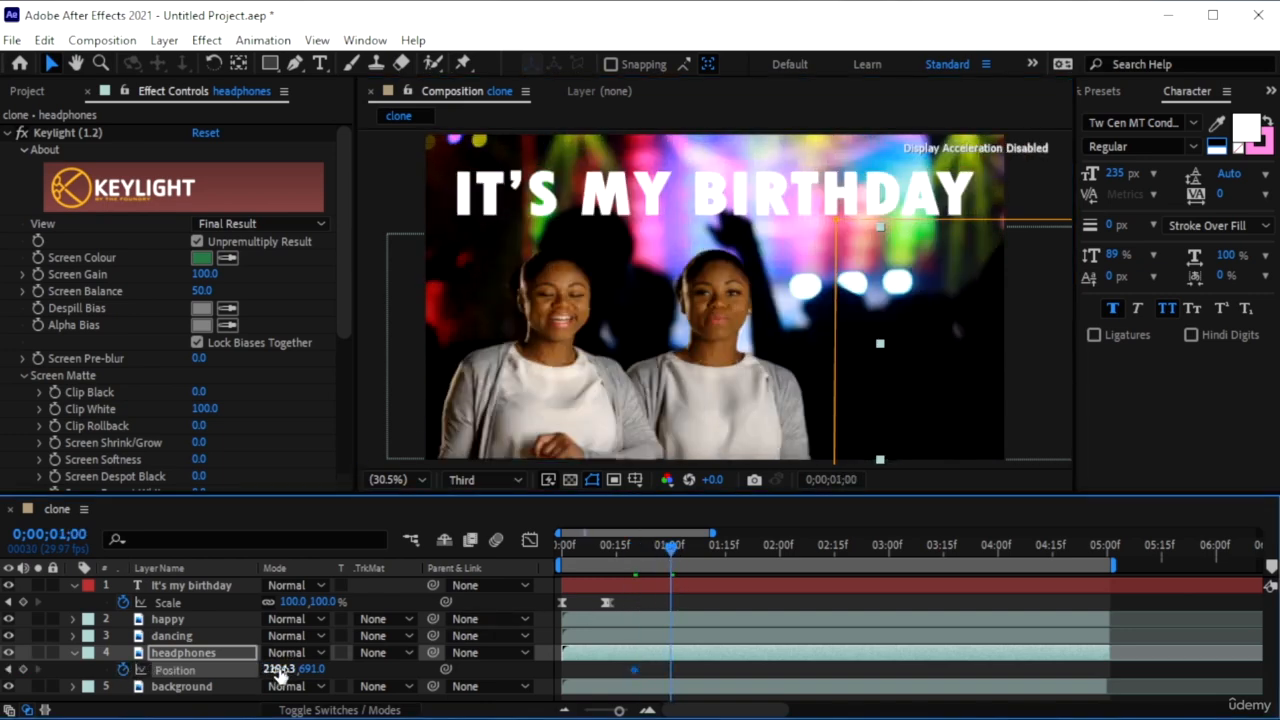
pyautogui.moveTo(281, 668); pyautogui.dragTo(52, 657)
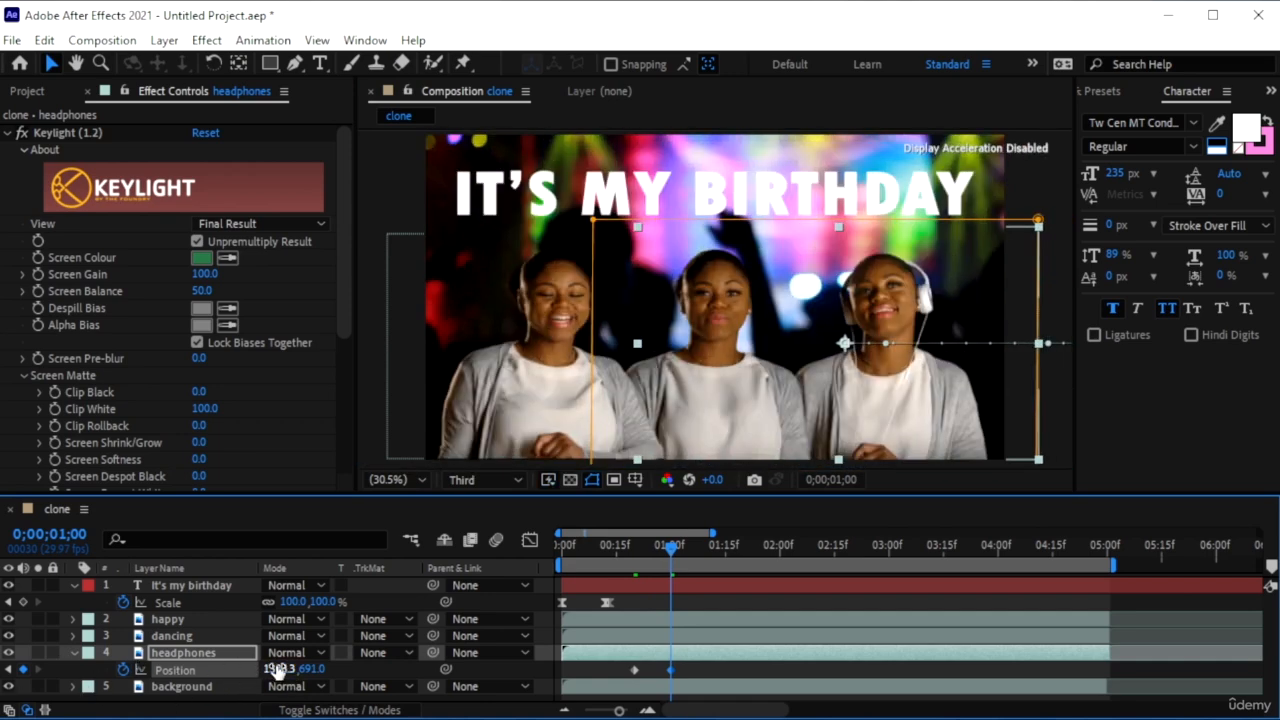
pyautogui.moveTo(275, 668); pyautogui.dragTo(260, 664)
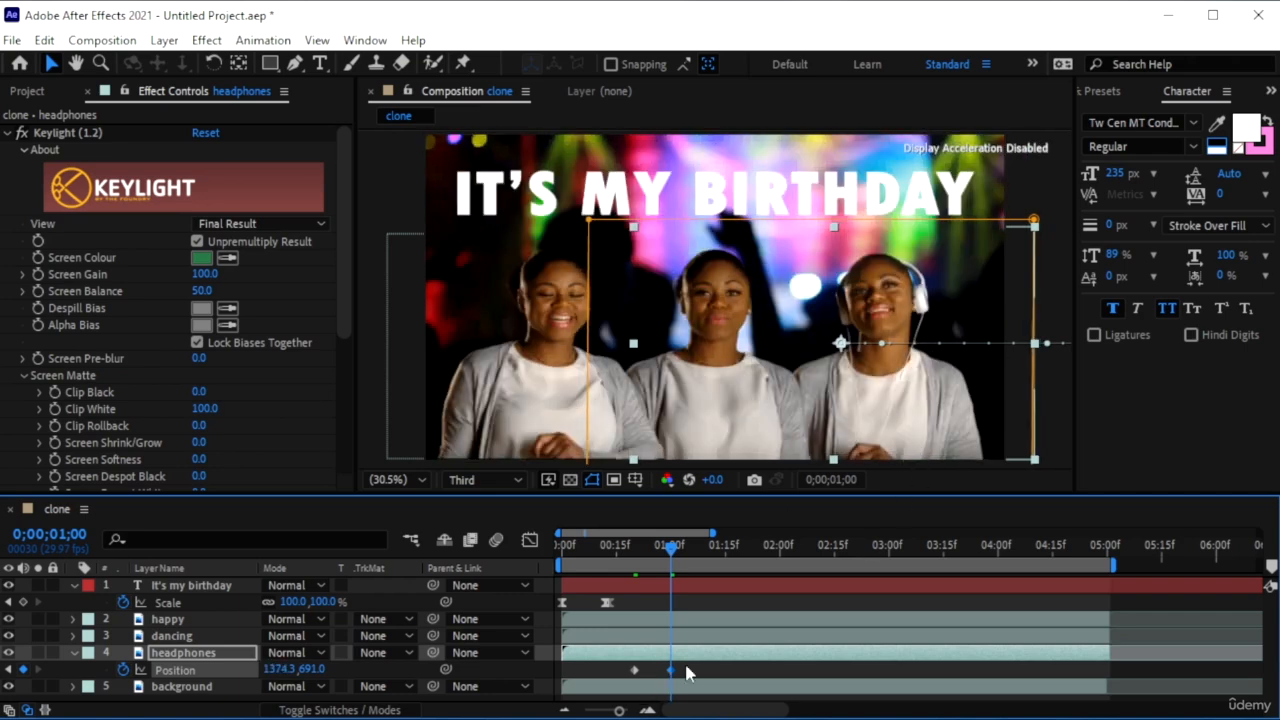
# - Apply Easy Ease to both Position keyframes of the headphones layer and collapse its properties
pyautogui.moveTo(688, 673); pyautogui.dragTo(617, 676)
pyautogui.press('F9')
pyautogui.click(74, 655)
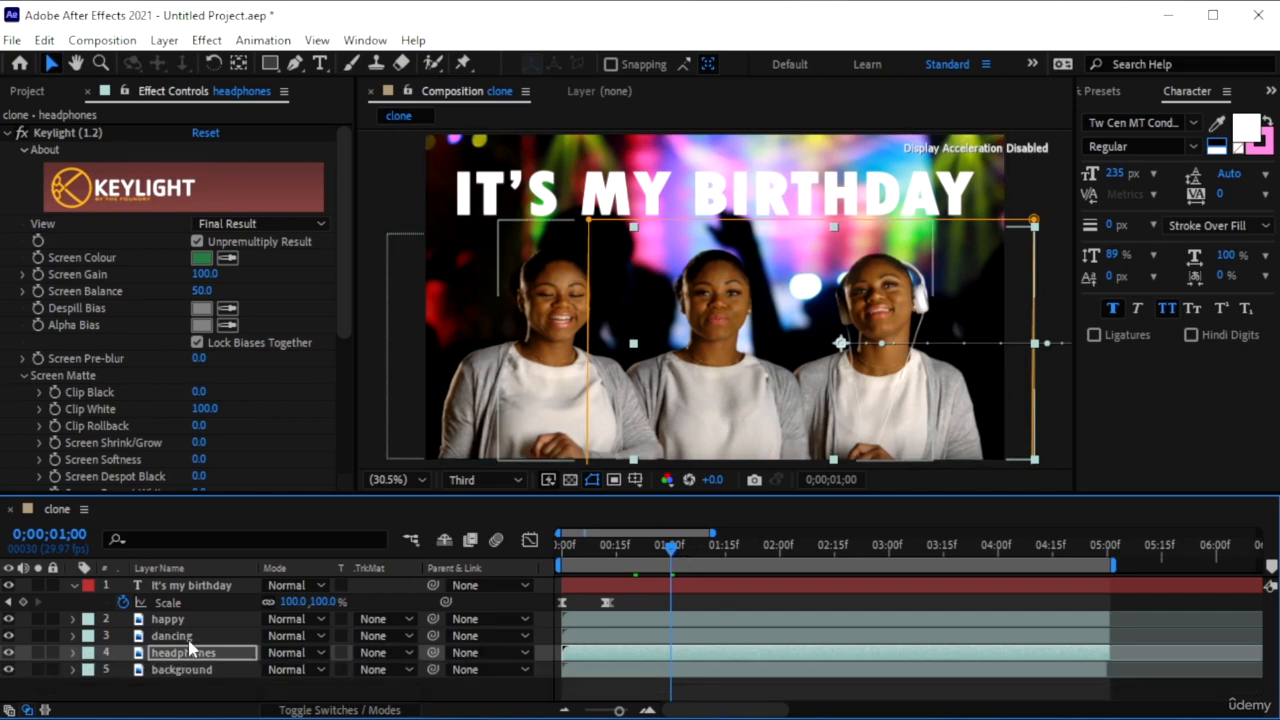
# - Reorder the layers so that the dancing clone sits above the happy clone
pyautogui.click(194, 638)
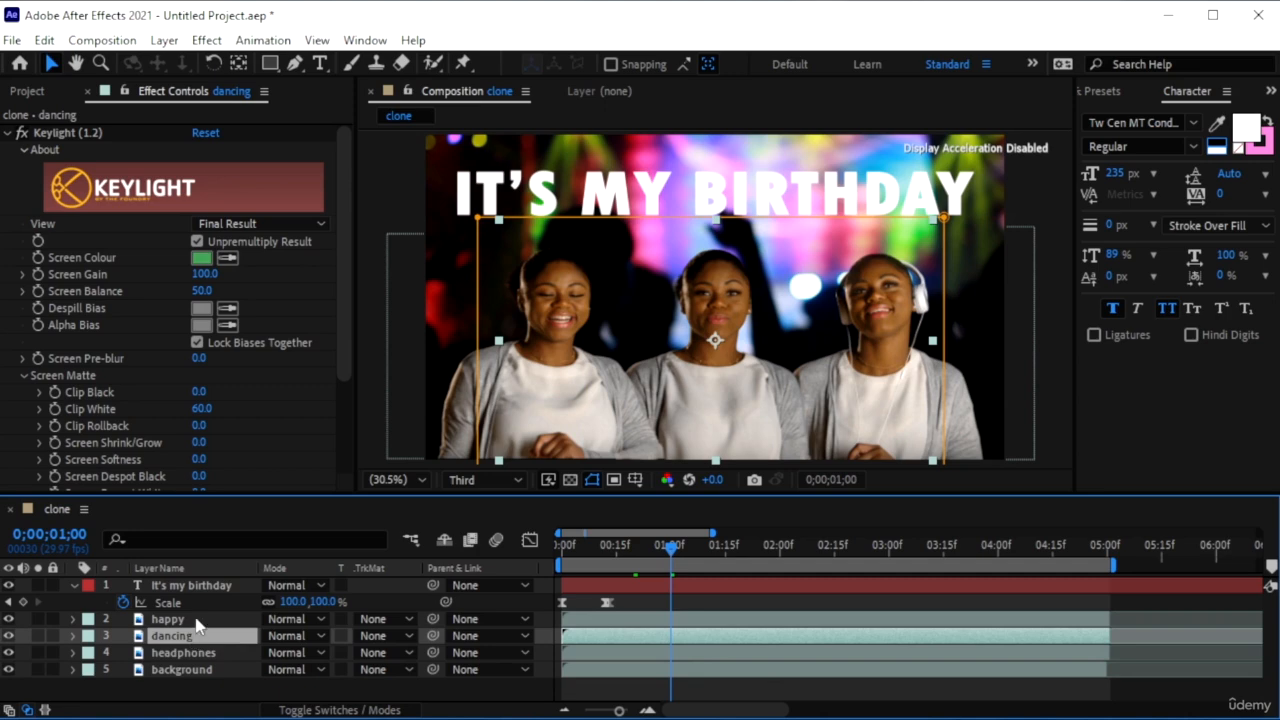
pyautogui.moveTo(197, 625); pyautogui.dragTo(198, 620)
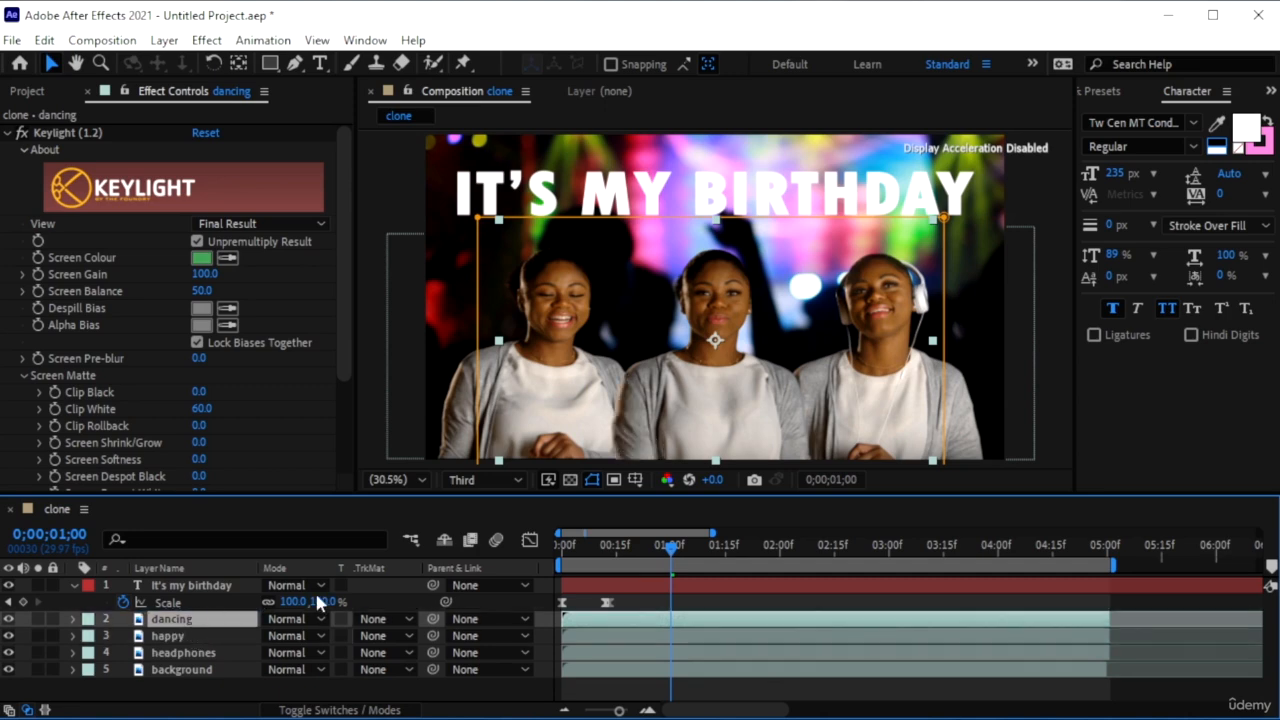
# - Move the happy clone out past the frame's left edge and start her Position keyframes at 0;00;00;23
pyautogui.click(198, 637)
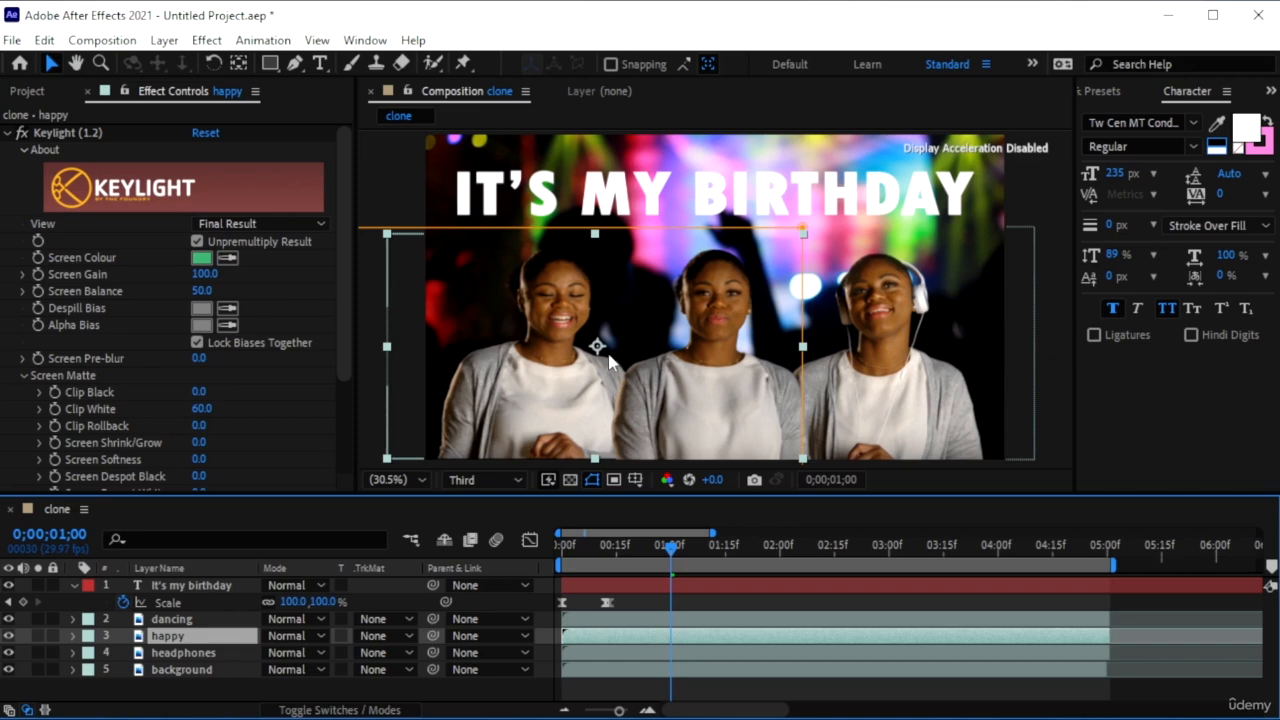
pyautogui.moveTo(609, 355); pyautogui.dragTo(329, 353)
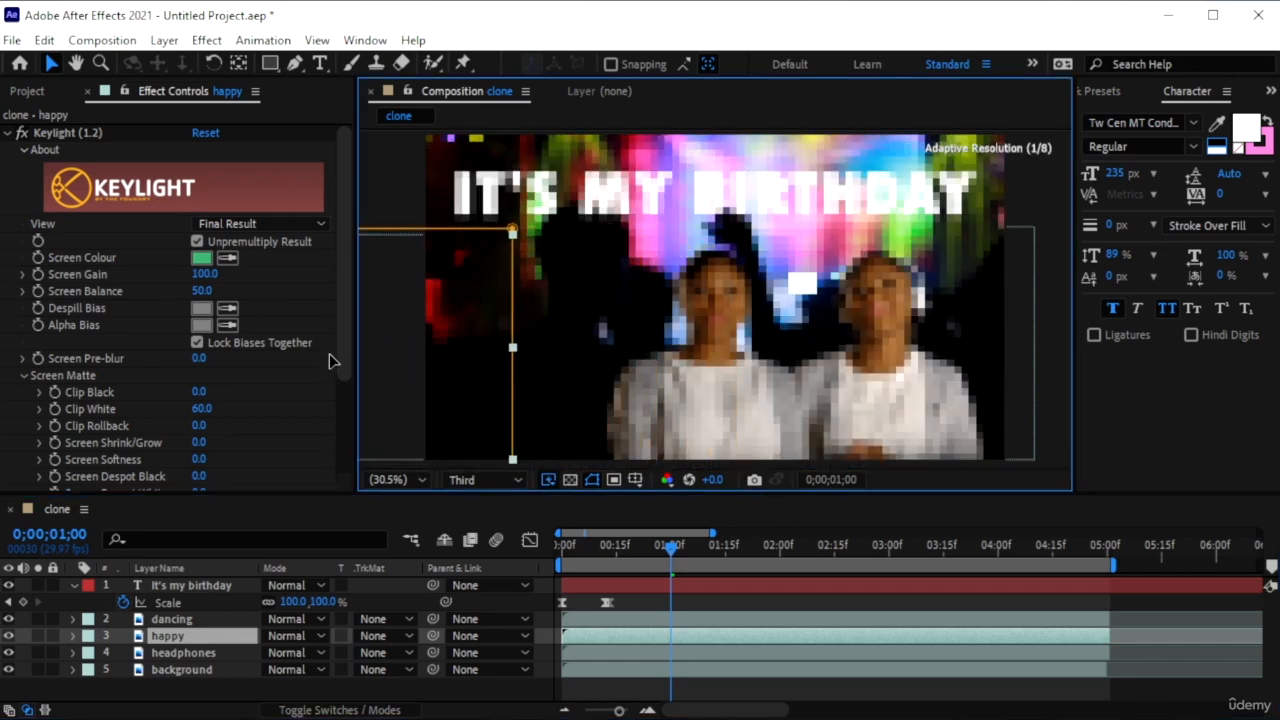
pyautogui.click(71, 653)
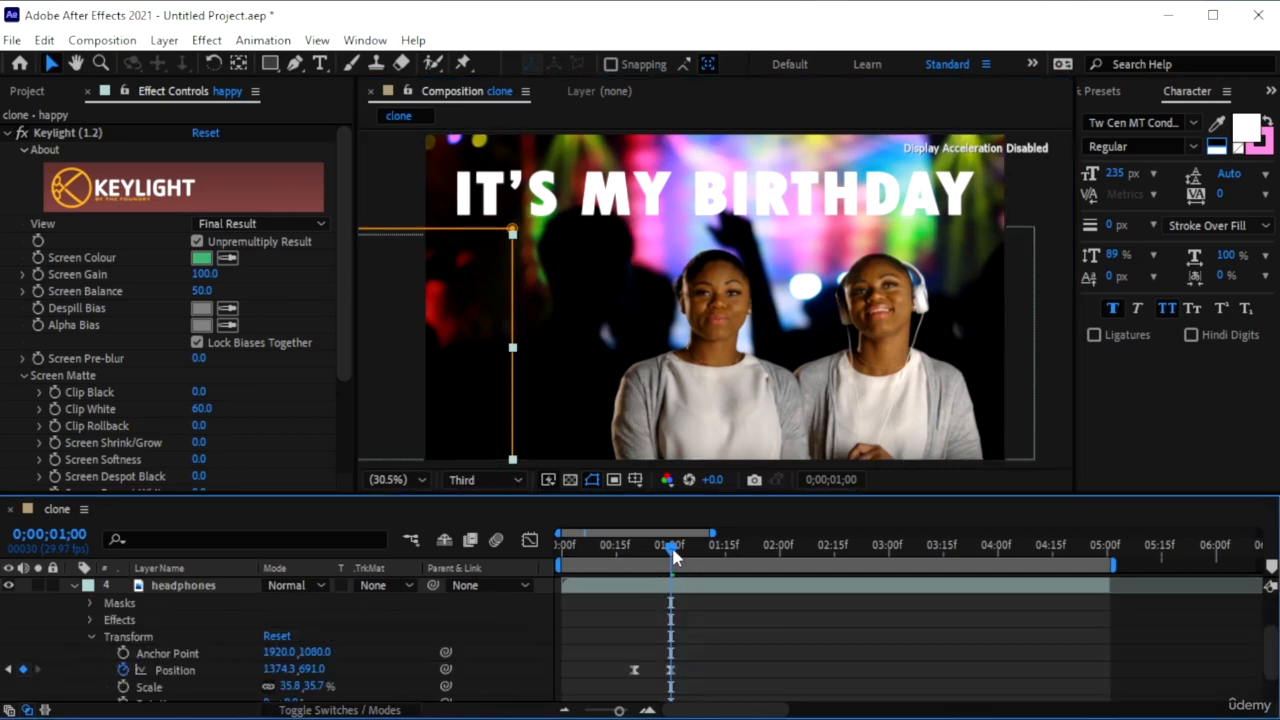
pyautogui.moveTo(674, 557); pyautogui.dragTo(645, 556)
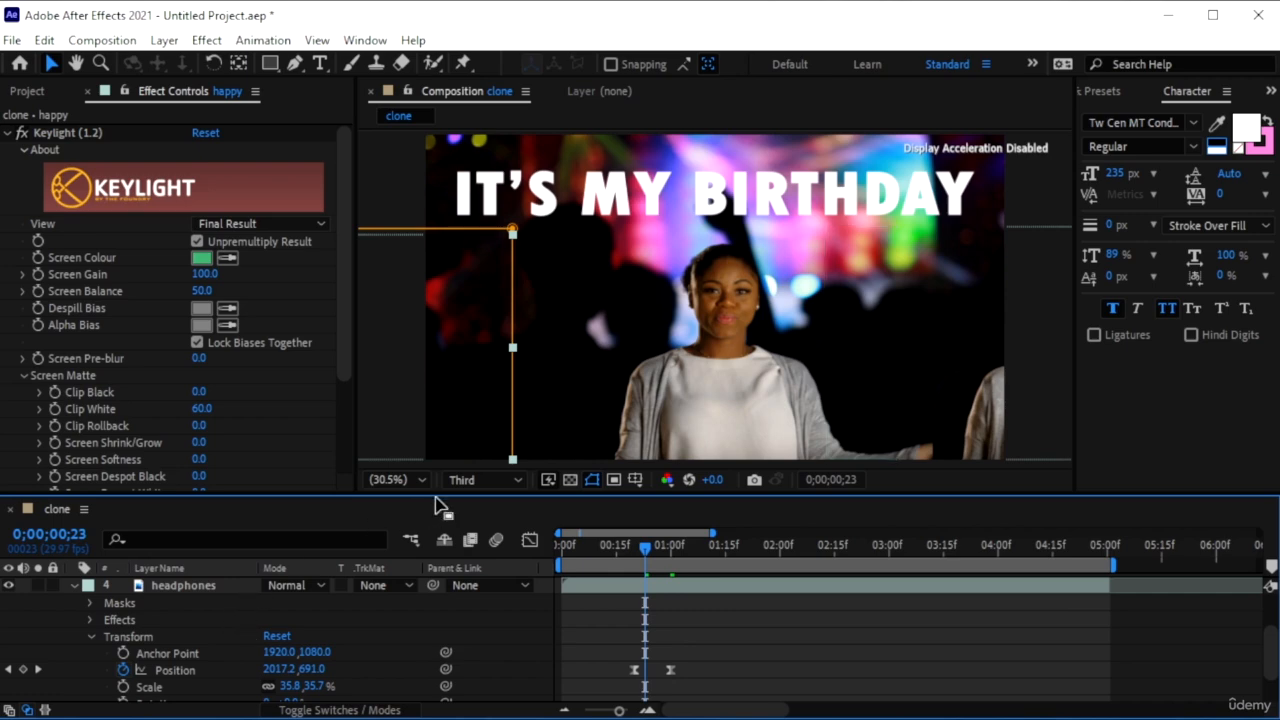
pyautogui.scroll(3, 195, 608)
pyautogui.click(178, 638)
pyautogui.press('Return')
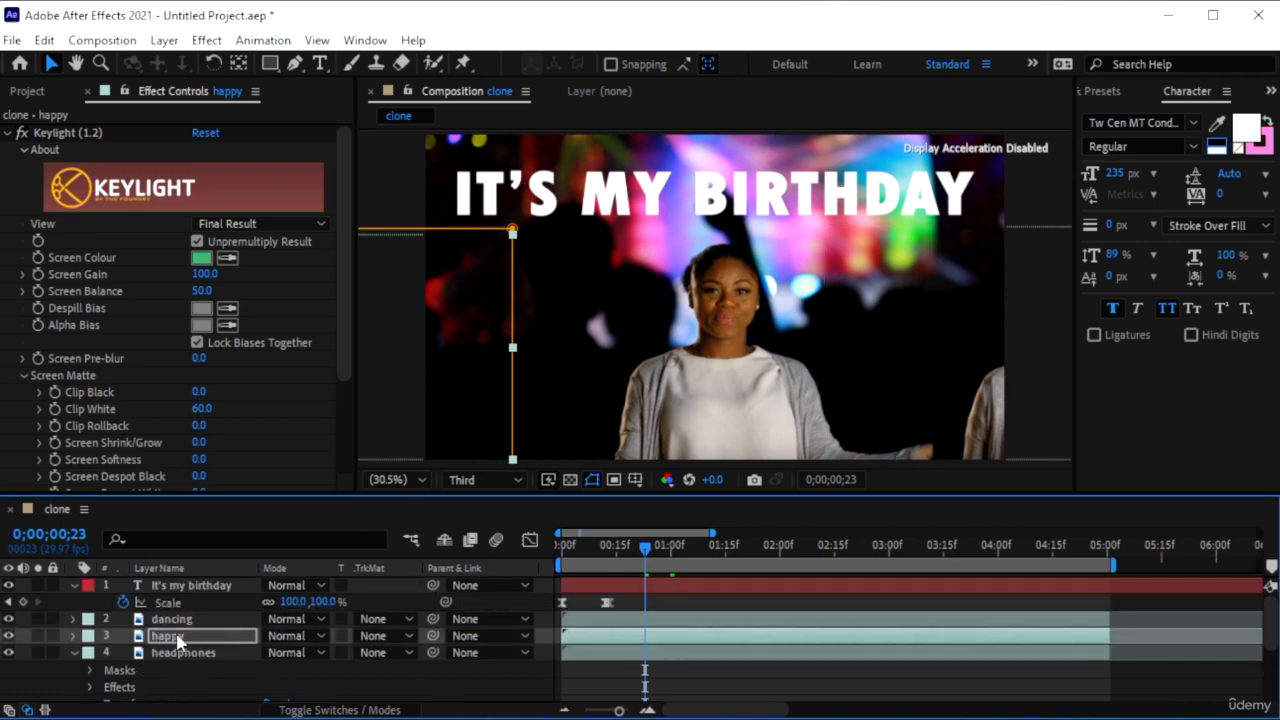
pyautogui.press('p')
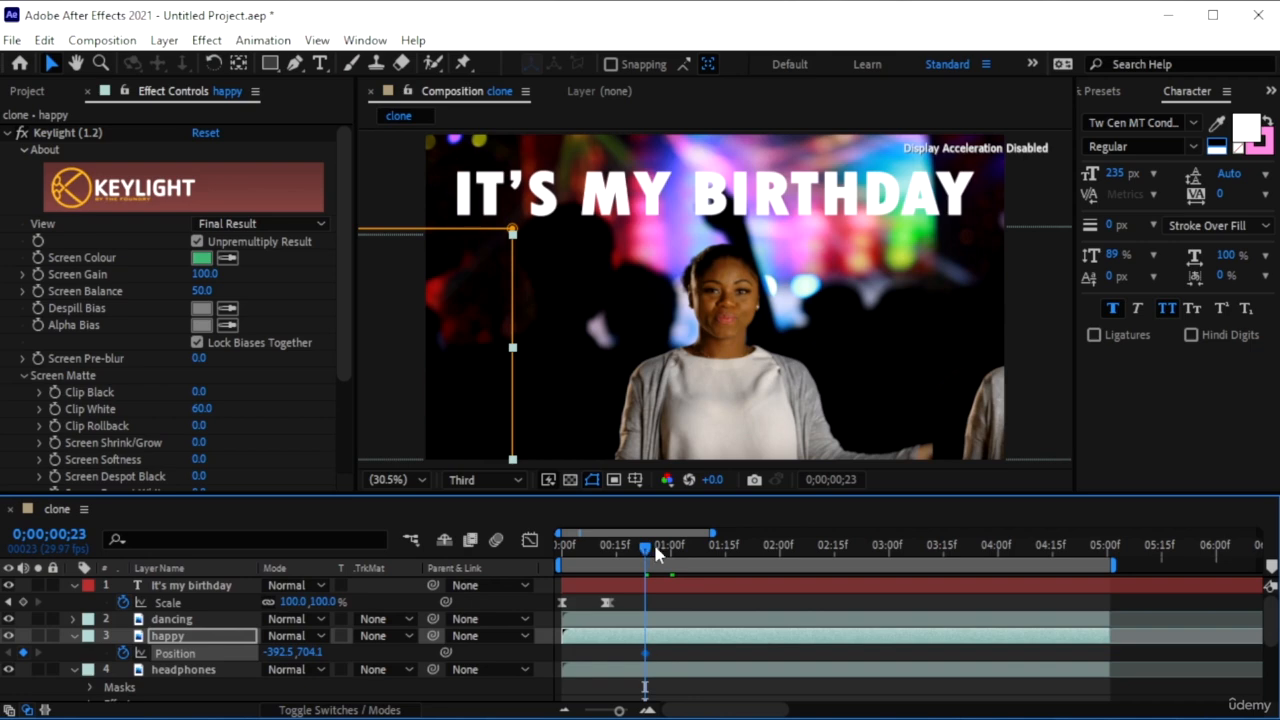
# - At 0;00;00;29, bring the happy clone back in with X position 596.5 and apply Easy Ease to both Position keyframes
pyautogui.moveTo(655, 548)
pyautogui.mouseDown()
pyautogui.moveTo(686, 560)
pyautogui.moveTo(667, 552)
pyautogui.mouseUp()
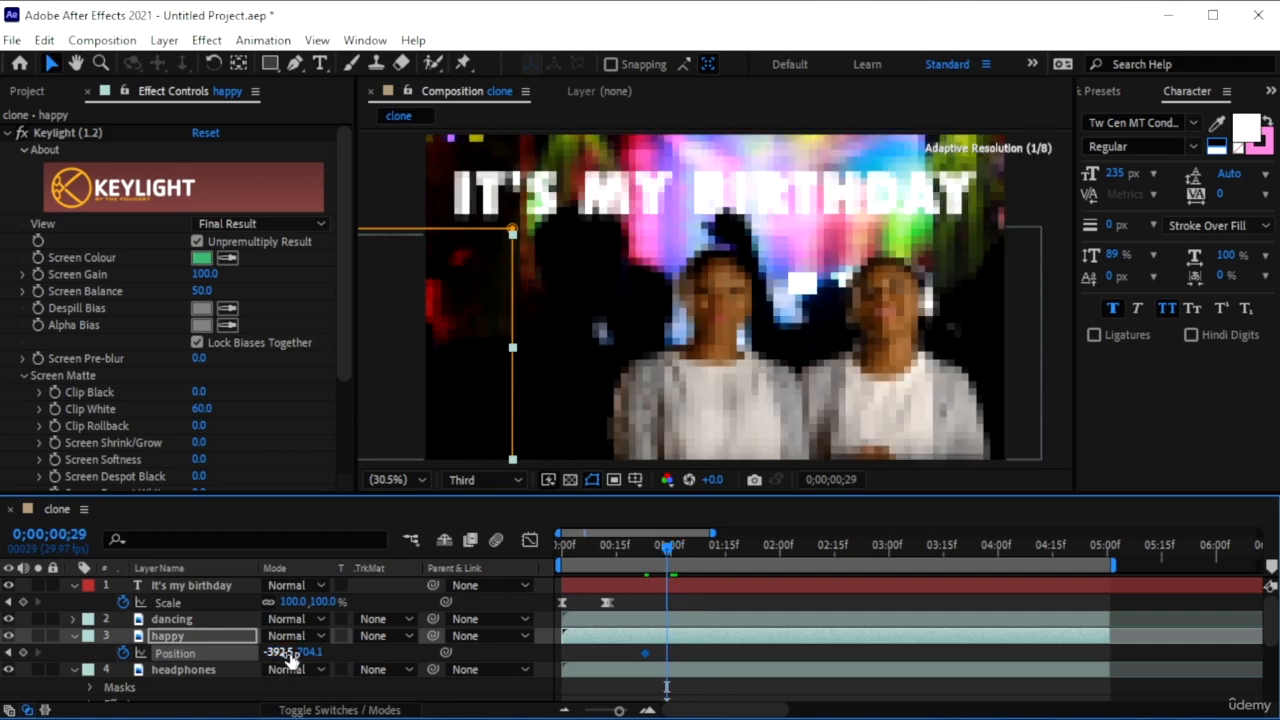
pyautogui.moveTo(280, 652); pyautogui.dragTo(1186, 576)
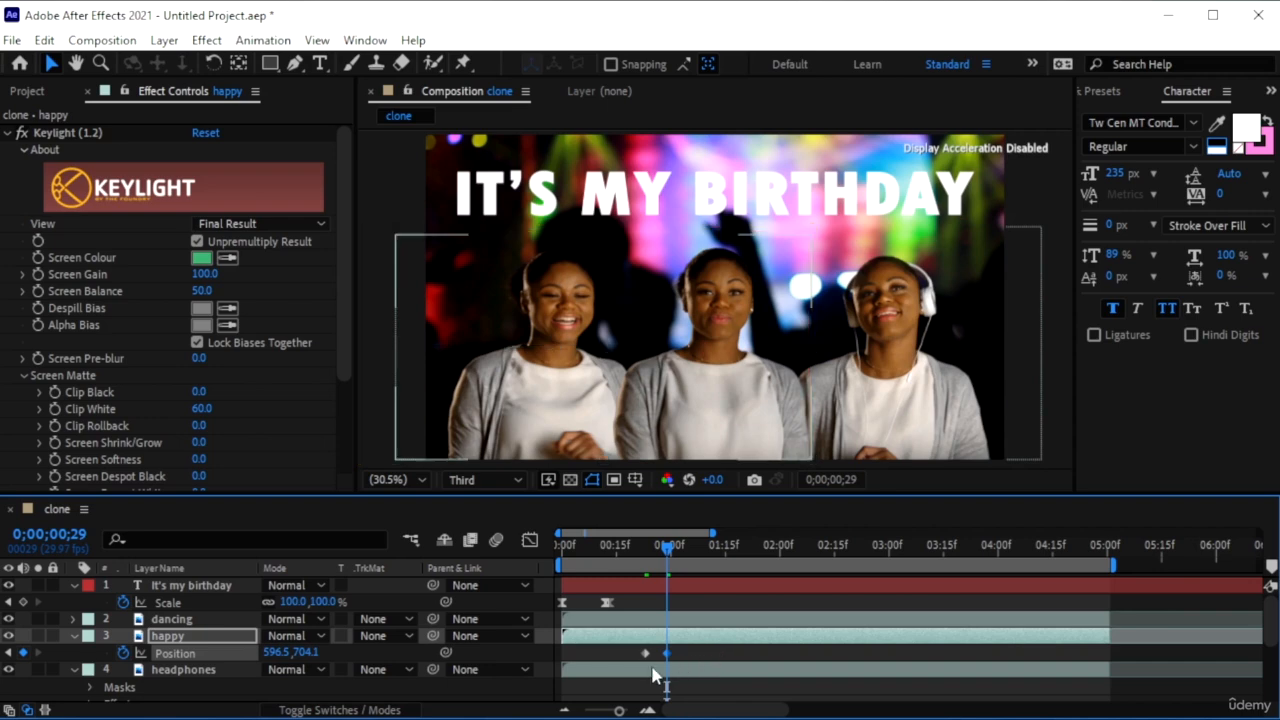
pyautogui.click(645, 653)
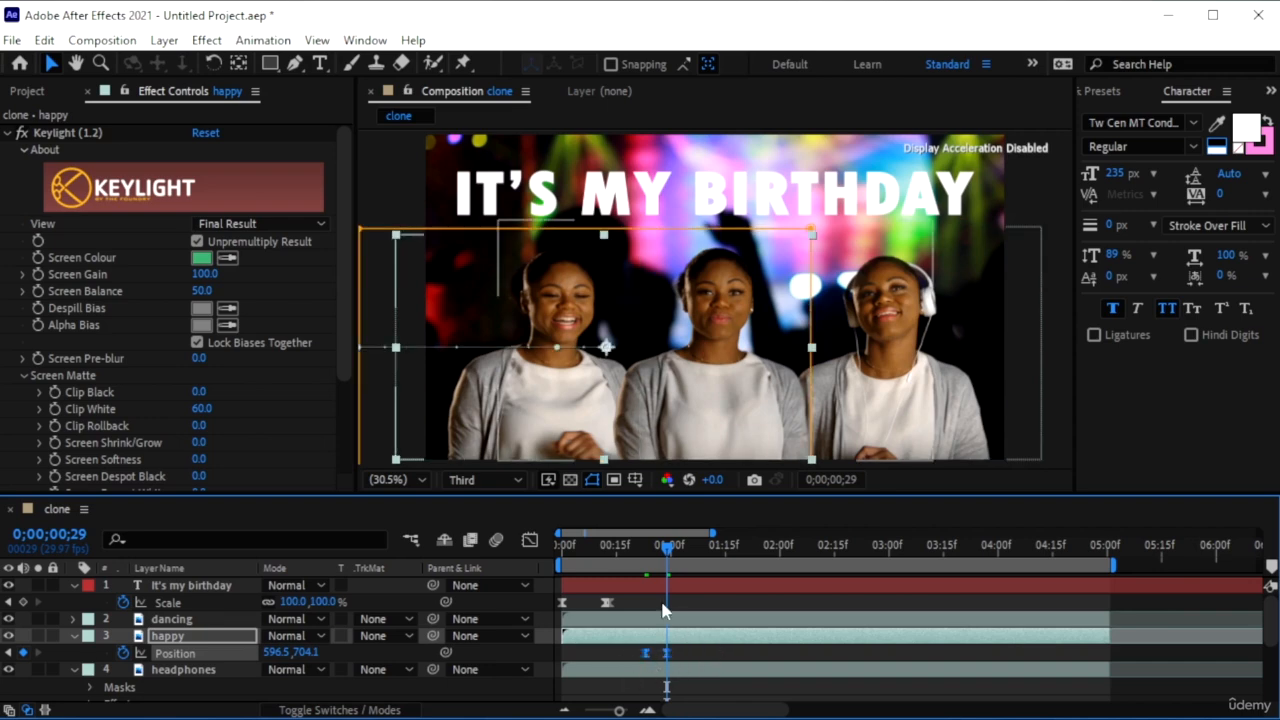
# - Move the dancing clone down below the frame's bottom edge and start her Position keyframes at 0;00;00;28
pyautogui.click(166, 603)
pyautogui.click(170, 620)
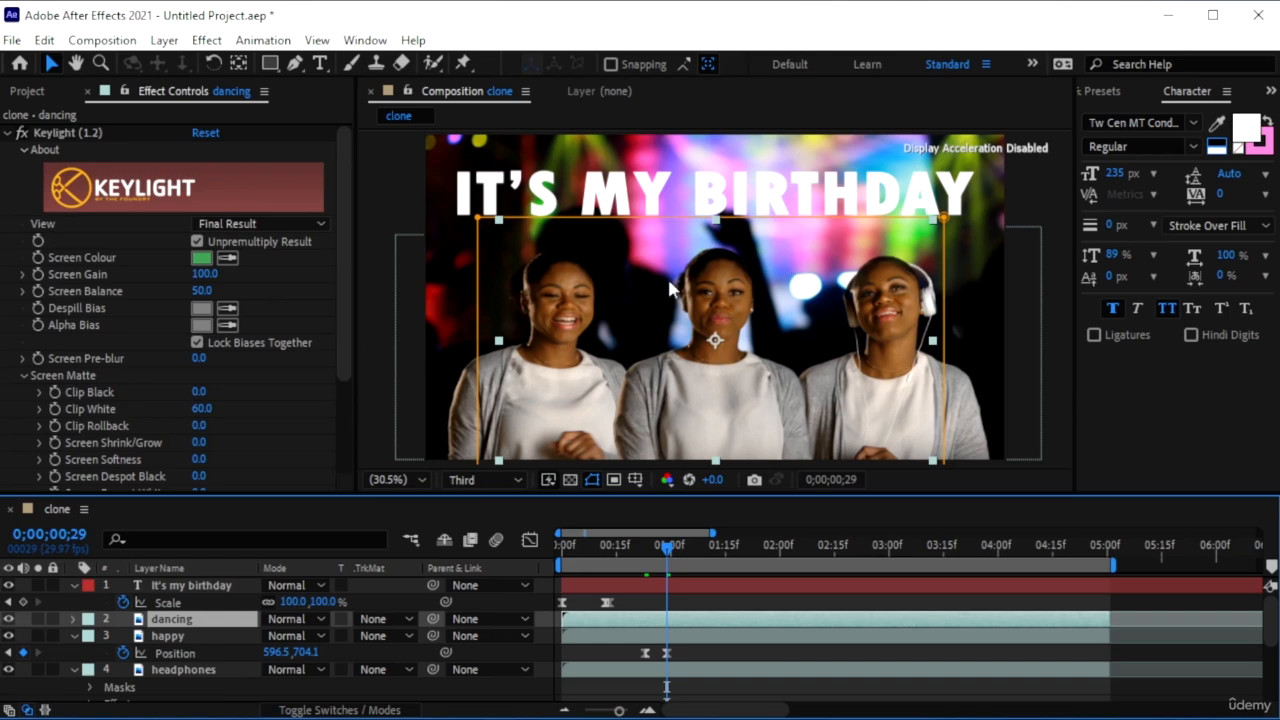
pyautogui.moveTo(735, 294); pyautogui.dragTo(726, 390)
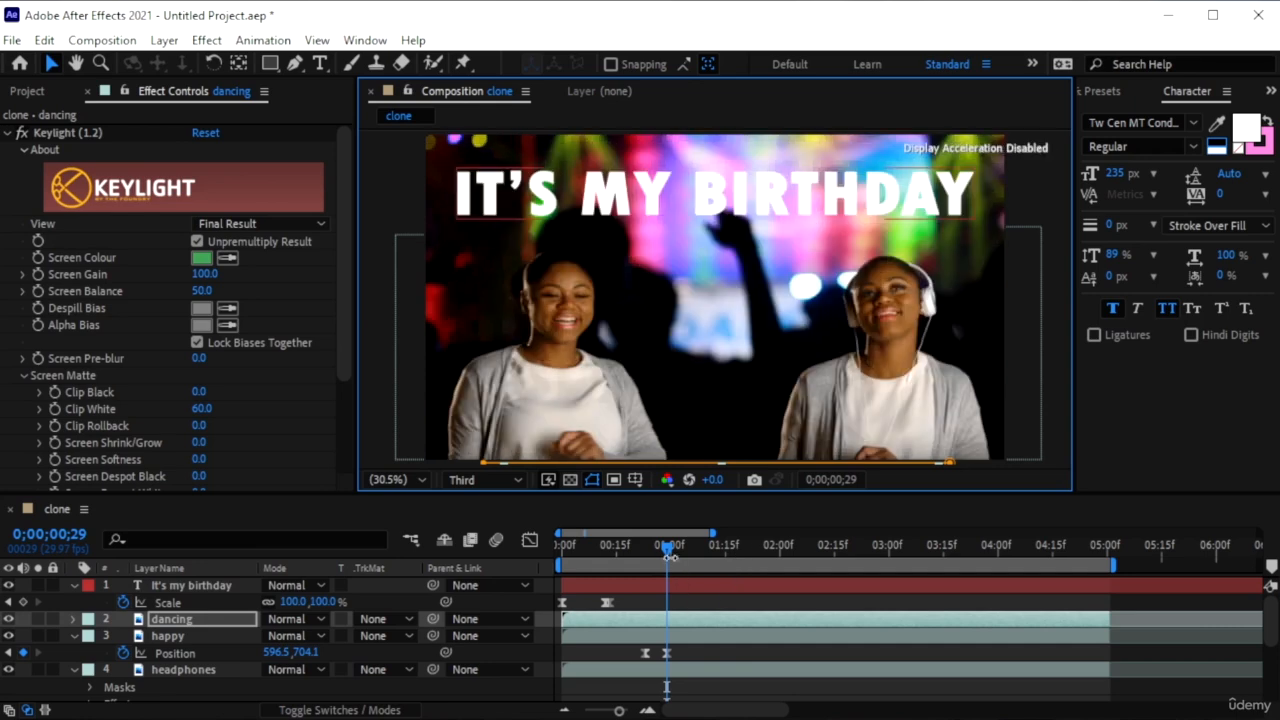
pyautogui.moveTo(667, 553); pyautogui.dragTo(664, 550)
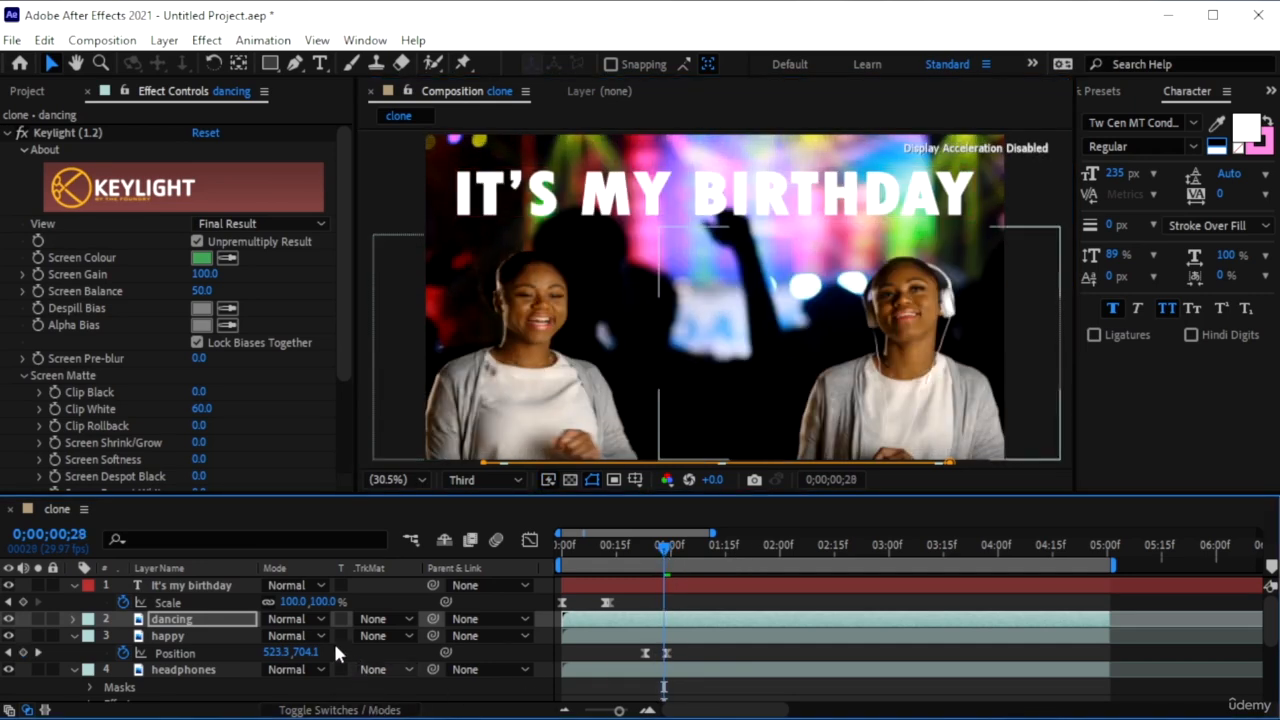
pyautogui.press('p')
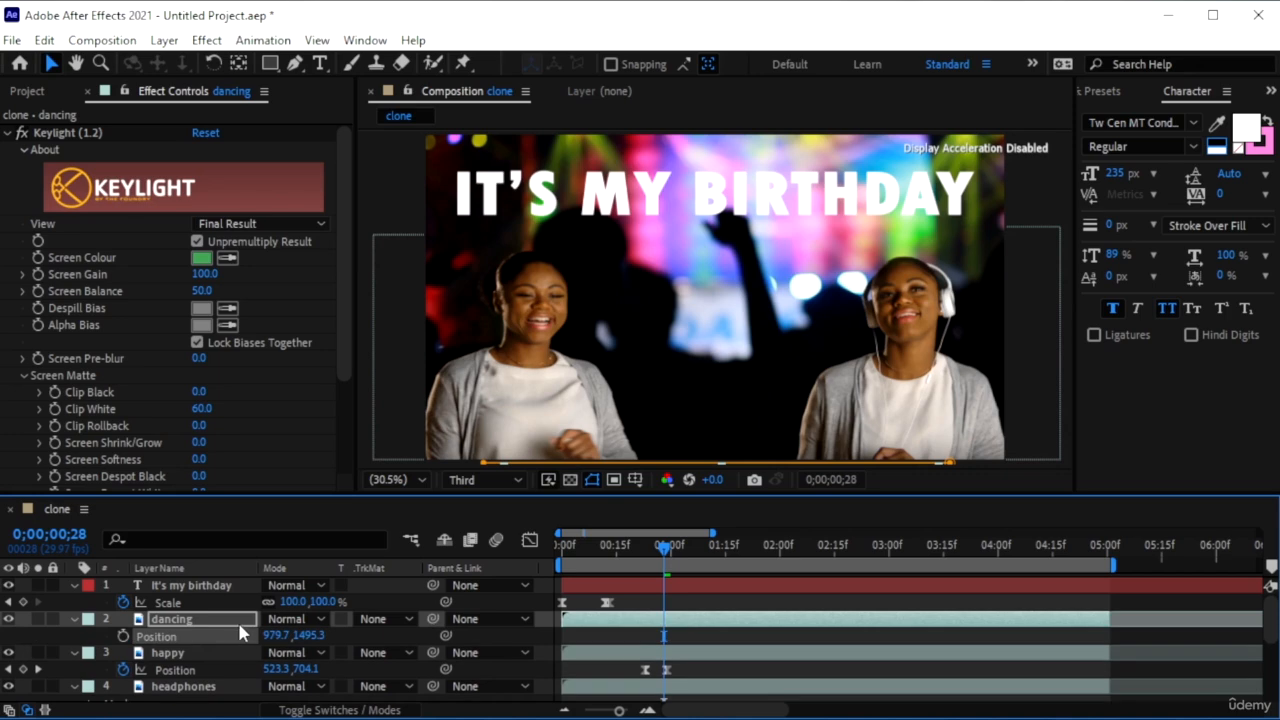
pyautogui.click(122, 636)
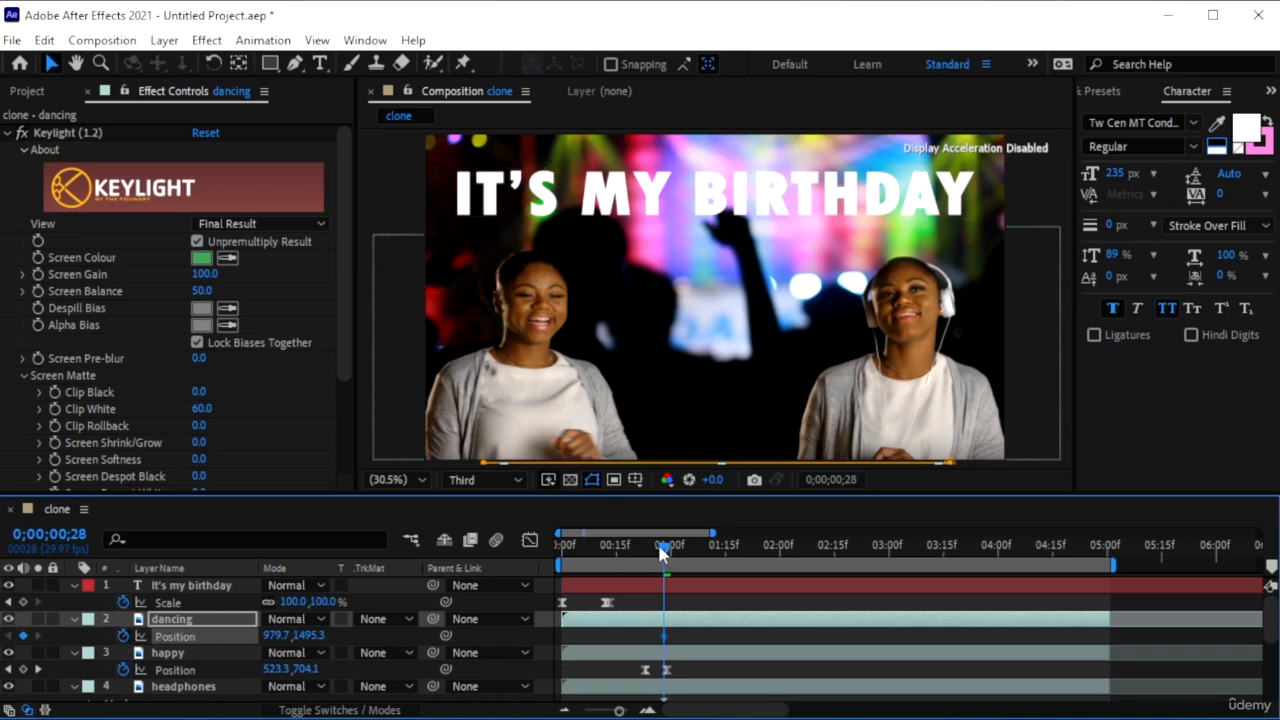
# - At 0;00;01;04, raise the dancing clone into view with Y position 682.3 and select both of her Position keyframes
pyautogui.moveTo(661, 553); pyautogui.dragTo(687, 557)
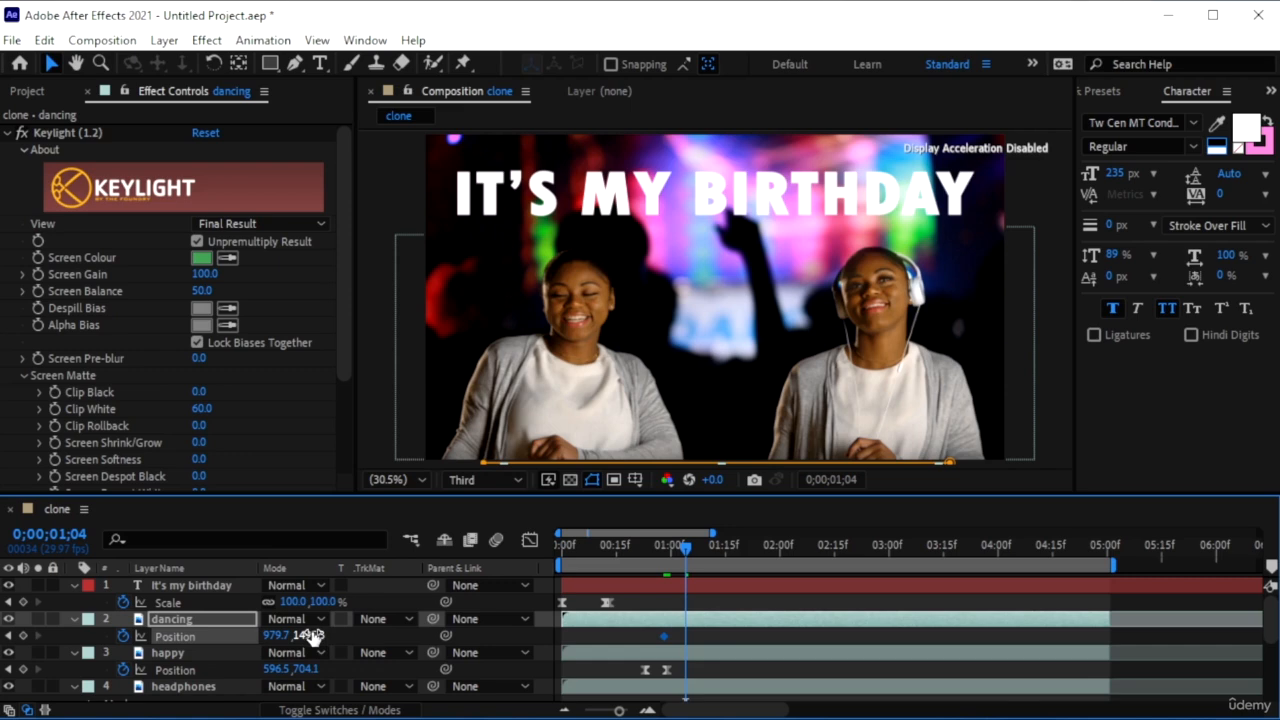
pyautogui.moveTo(310, 636); pyautogui.dragTo(298, 636)
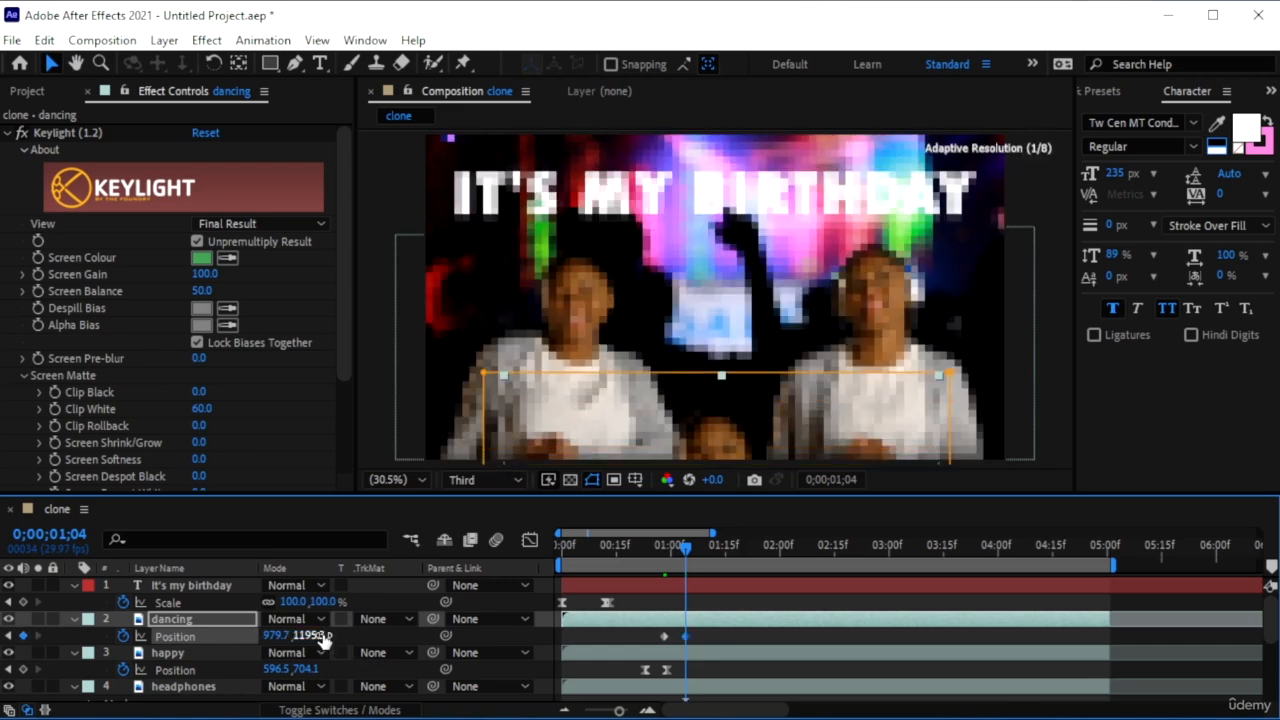
pyautogui.moveTo(323, 640); pyautogui.dragTo(228, 655)
pyautogui.moveTo(301, 638); pyautogui.dragTo(186, 643)
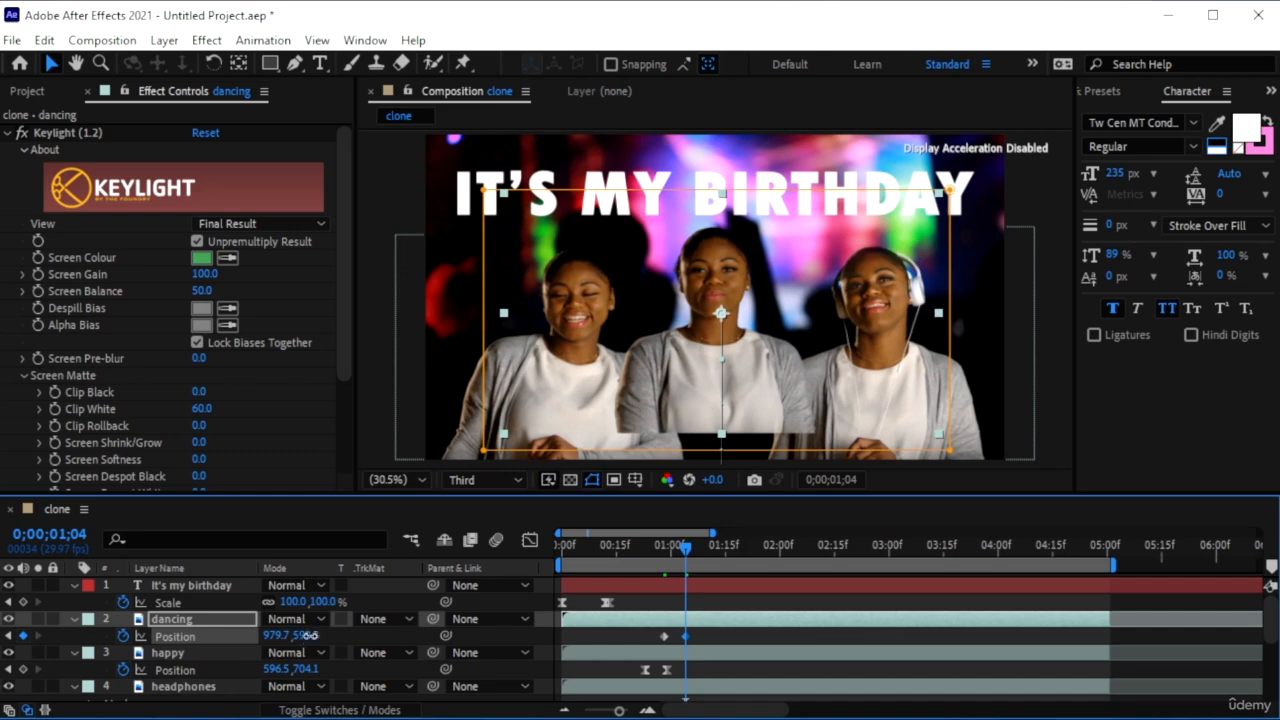
pyautogui.moveTo(309, 636); pyautogui.dragTo(427, 636)
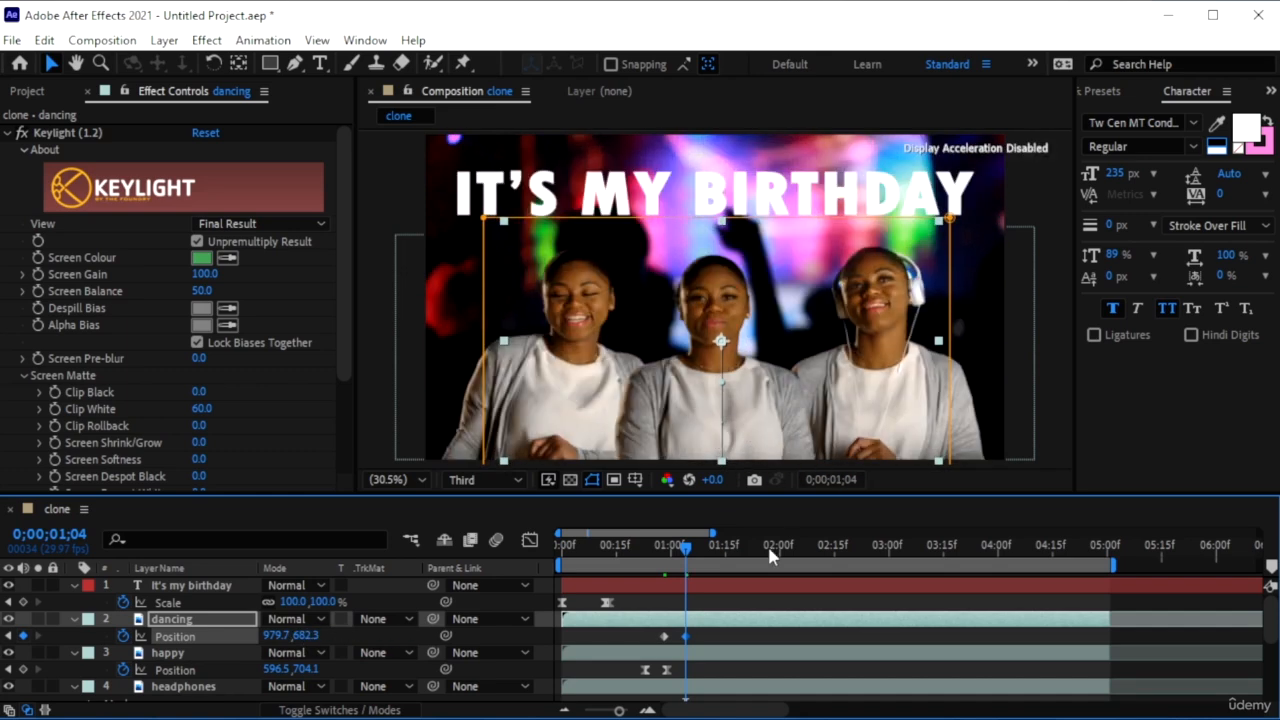
pyautogui.moveTo(640, 627); pyautogui.dragTo(688, 663)
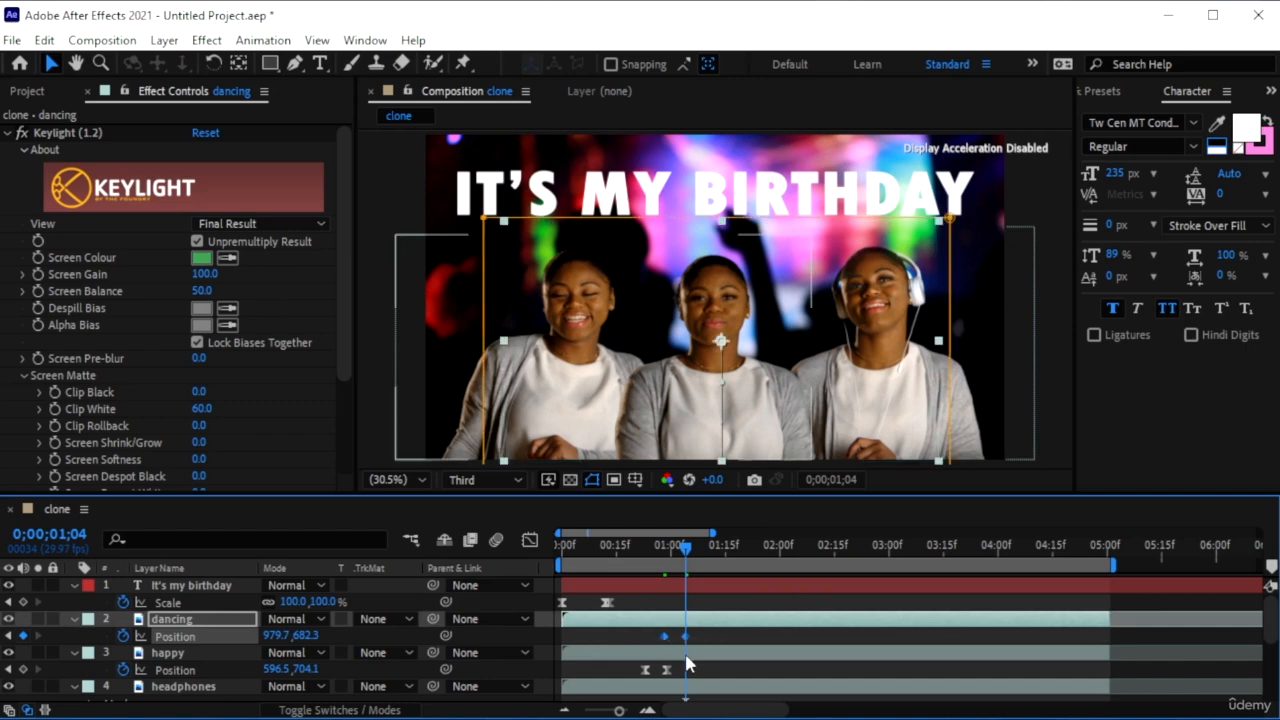
# - Collapse the properties of the dancing, happy and headphones layers together and clear the layer selection
pyautogui.click(180, 620)
pyautogui.scroll(-3, 178, 620)
pyautogui.scroll(1, 192, 633)
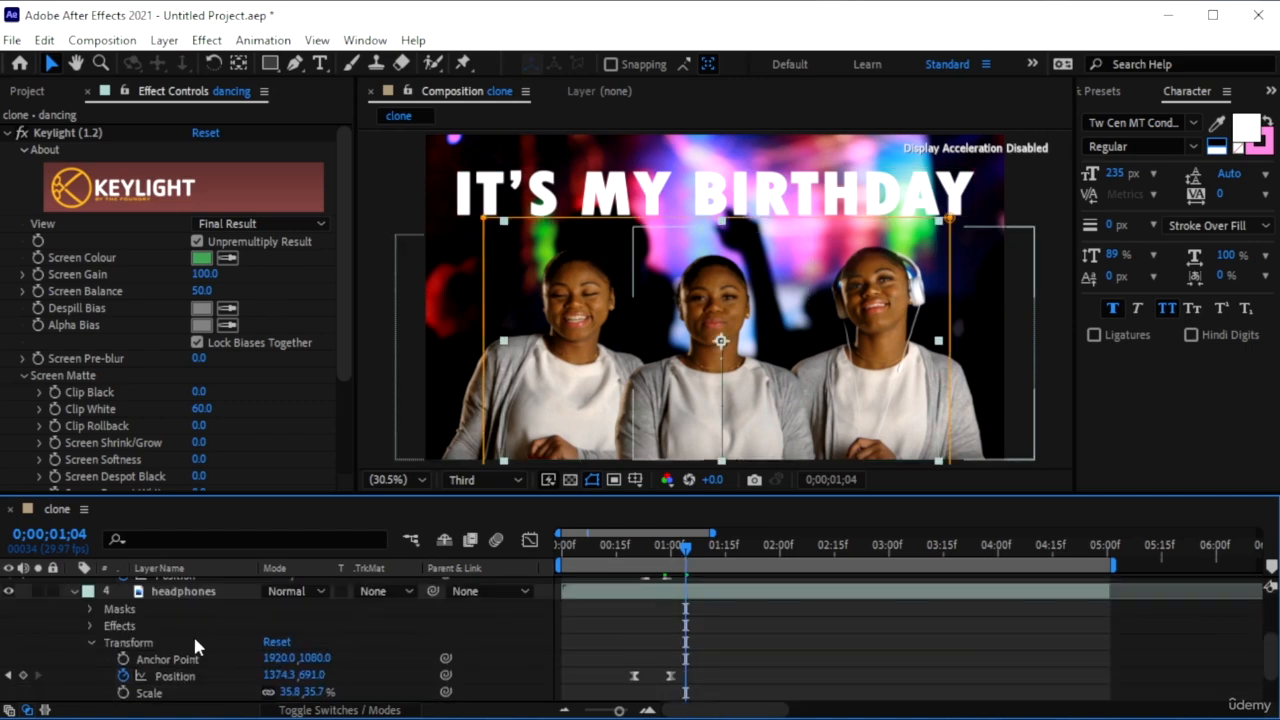
pyautogui.click(195, 592)
pyautogui.hotkey('ctrl', 'a')
pyautogui.press('m')
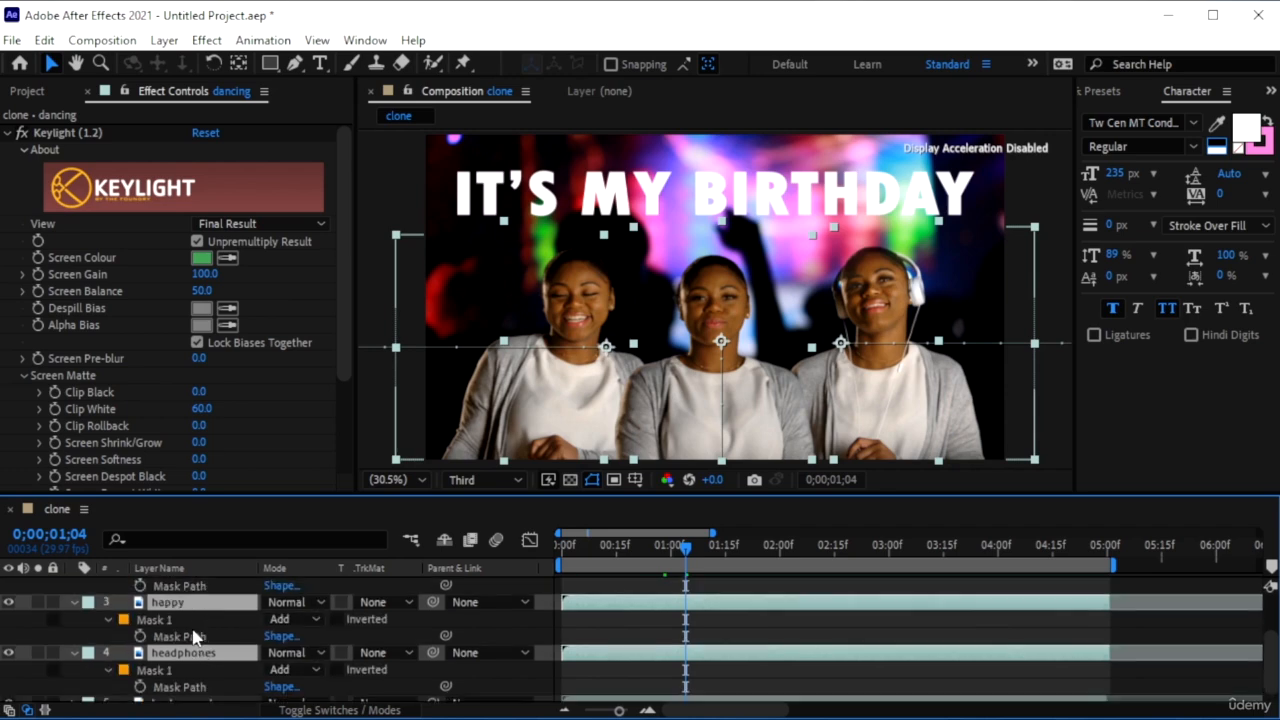
pyautogui.press('m')
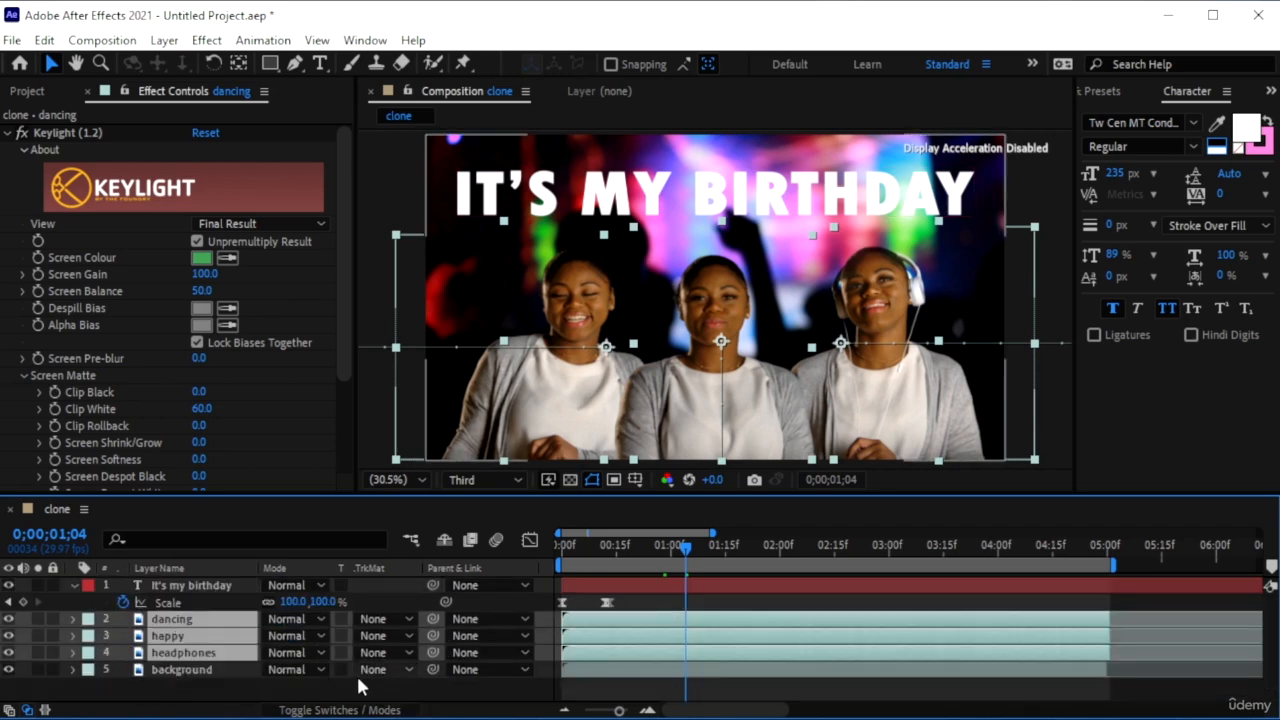
pyautogui.click(199, 703)
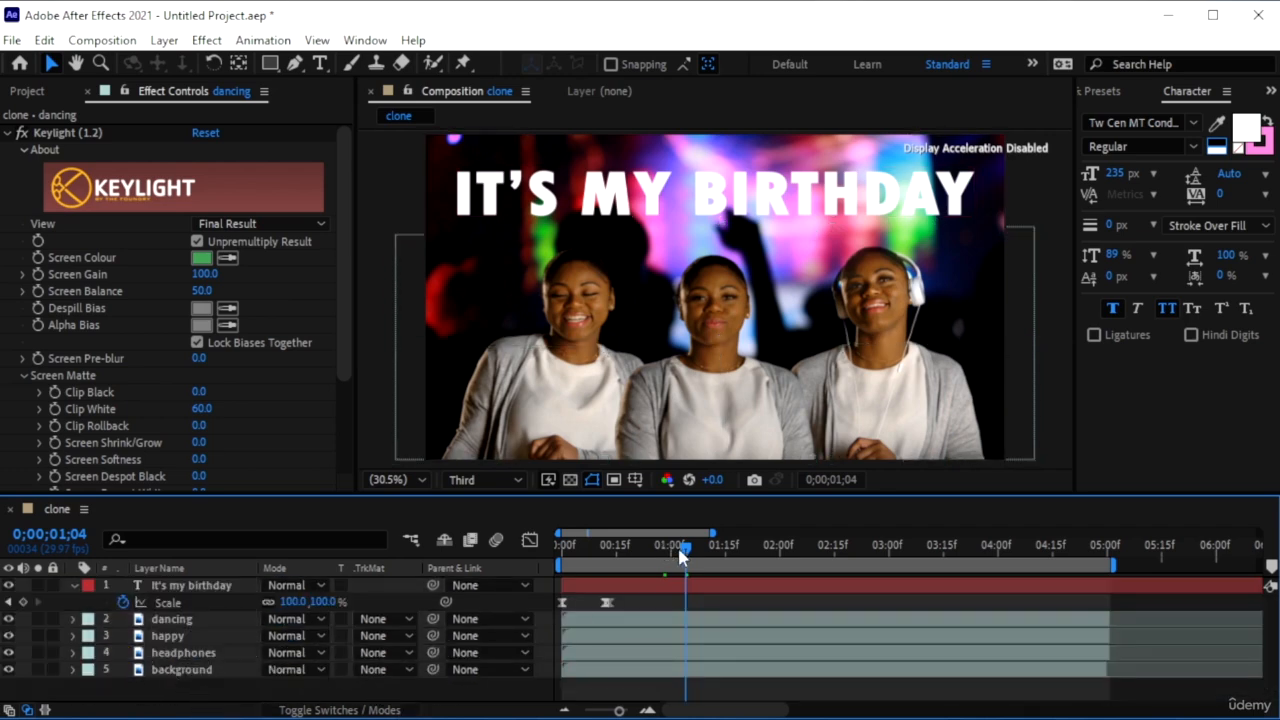
# - Play the clones' entrance from 0;00;00;22, then stop and set the current time to 0;00;00;18
pyautogui.moveTo(688, 556); pyautogui.dragTo(653, 561)
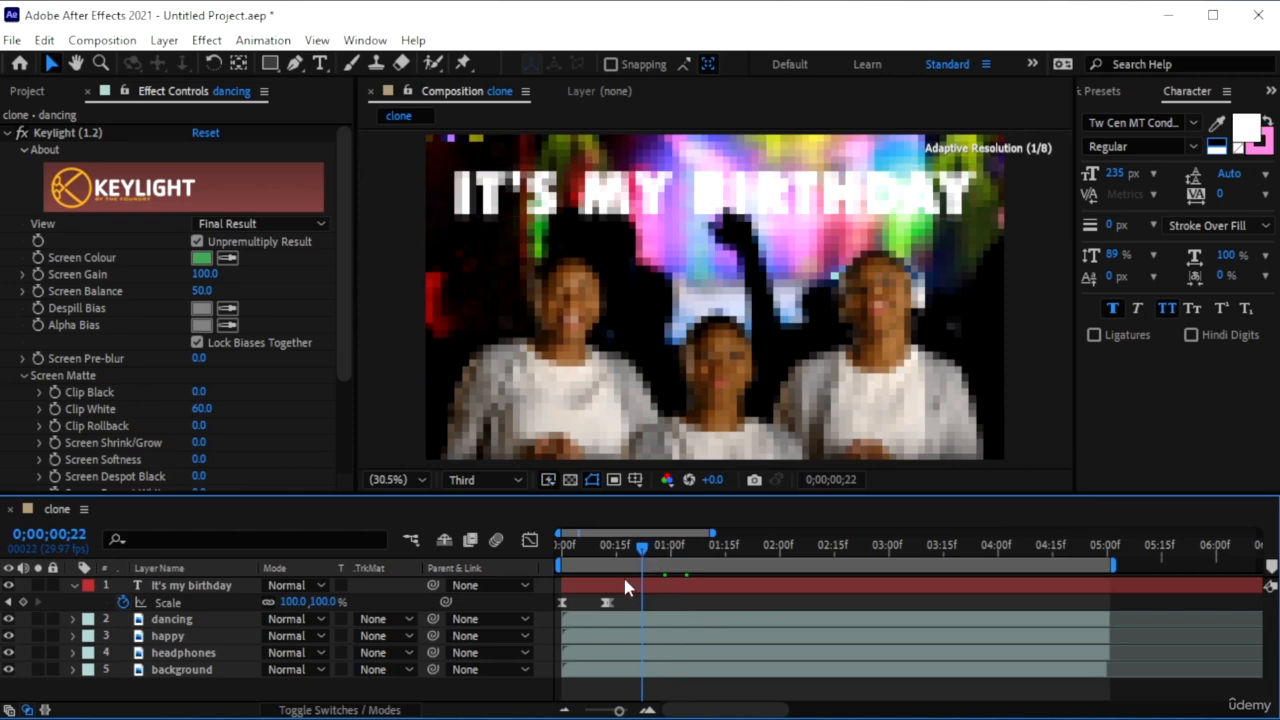
pyautogui.press('space')
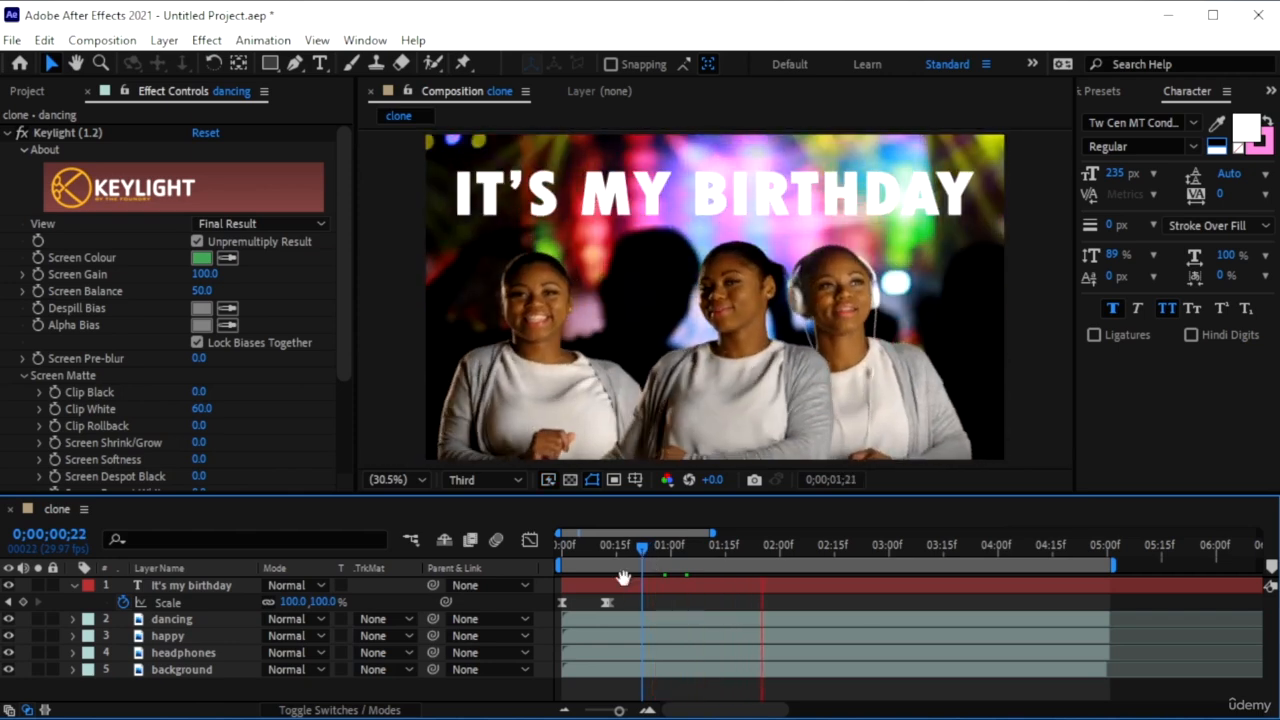
pyautogui.click(628, 562)
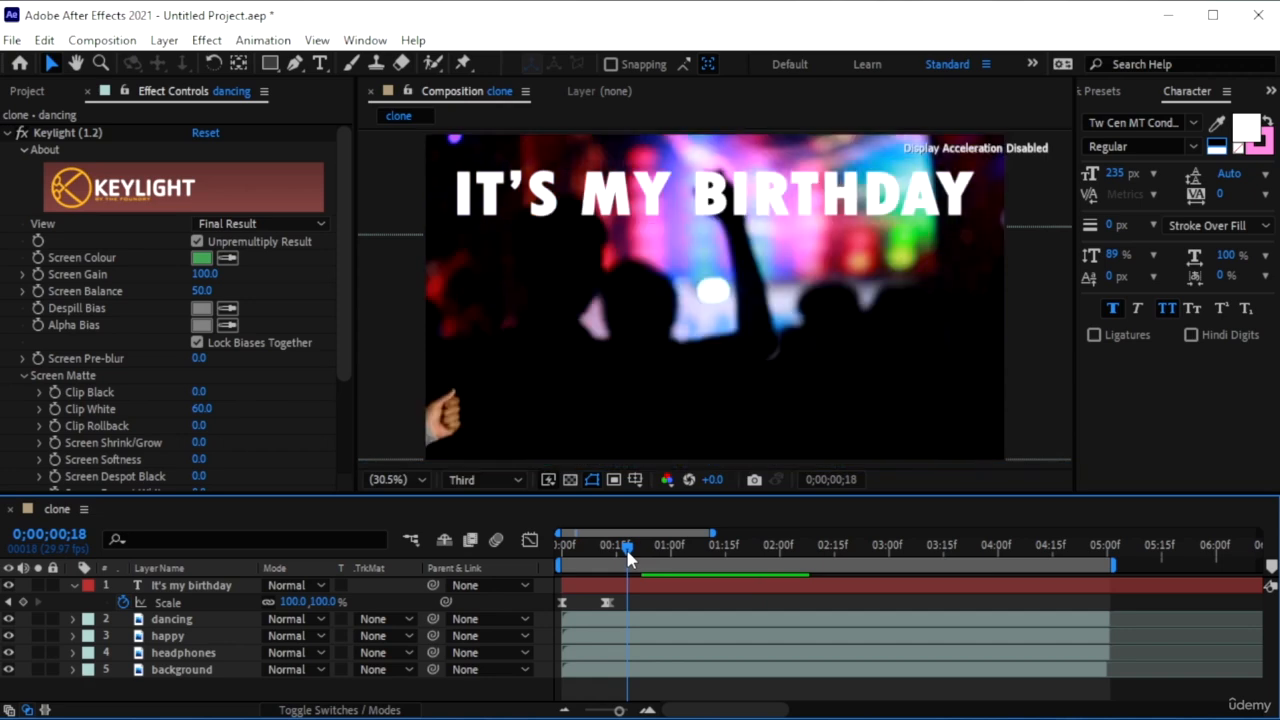
# - Play back the clones' entrance from 0;00;00;18 and again from 0;00;00;21
pyautogui.press('space')
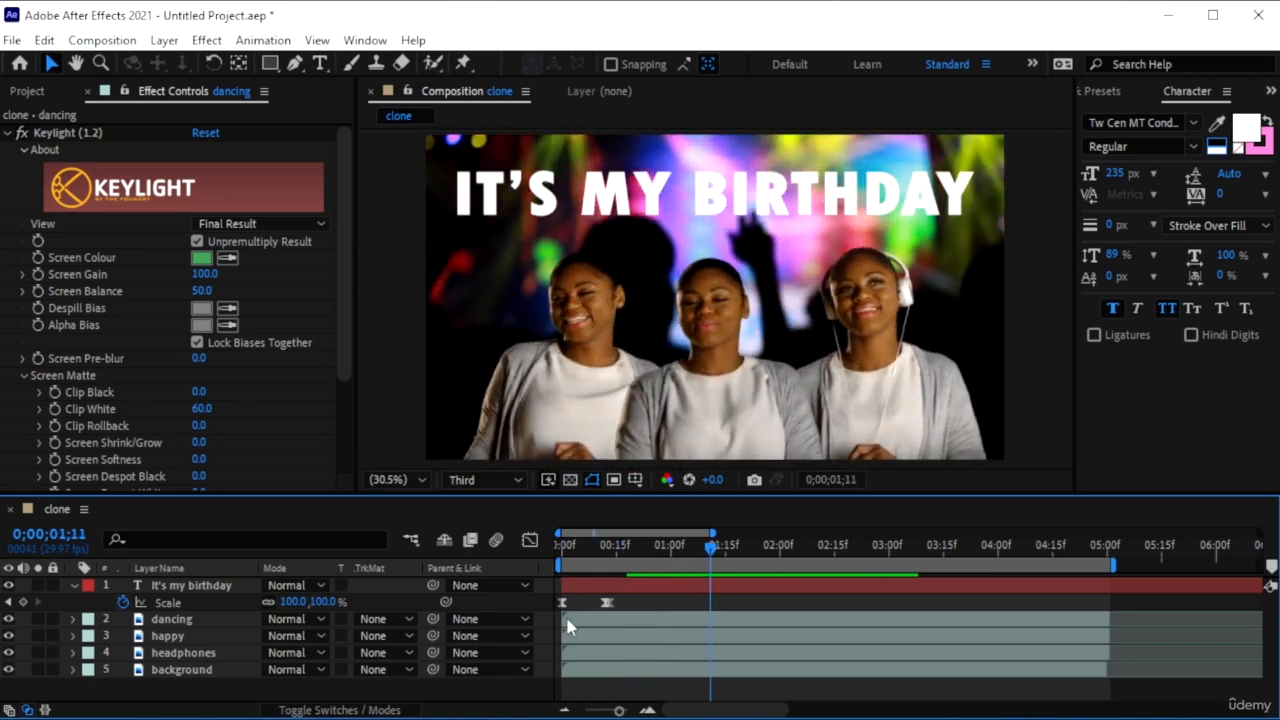
pyautogui.click(639, 552)
pyautogui.press('space')
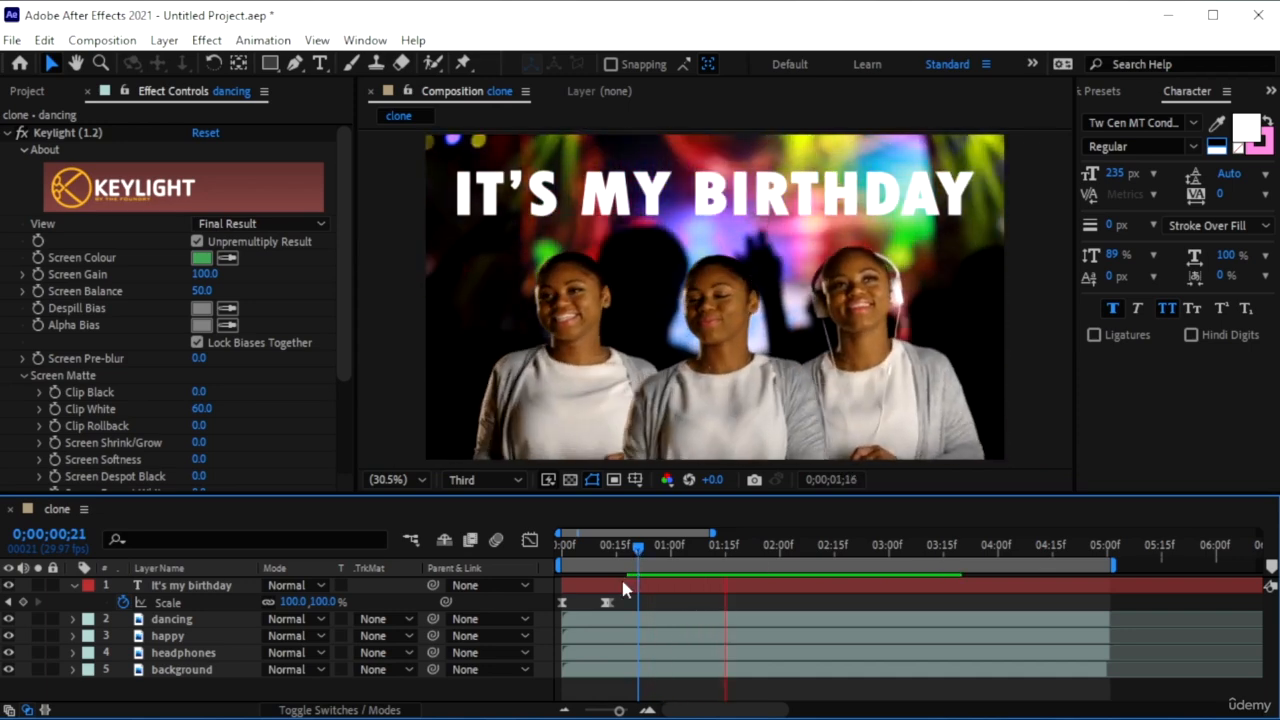
pyautogui.press('space')
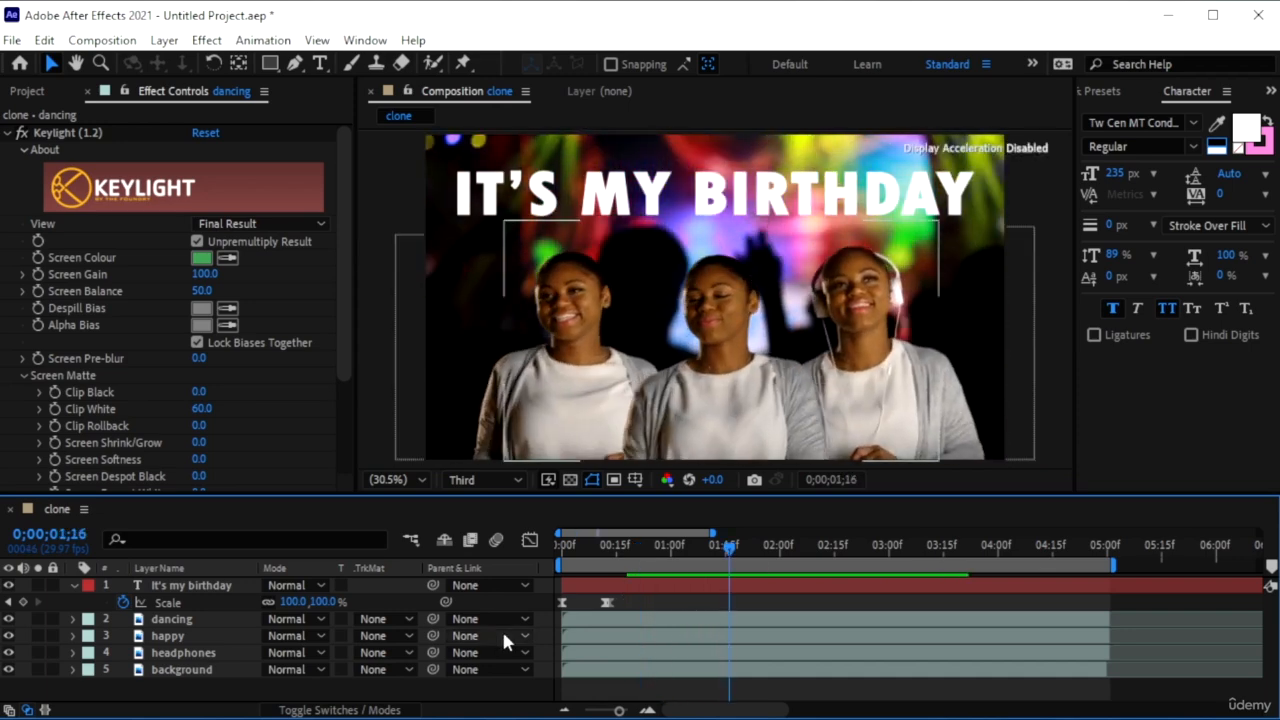
# - Show the layer switches and turn on motion blur for the dancing, happy and headphones layers
pyautogui.click(392, 711)
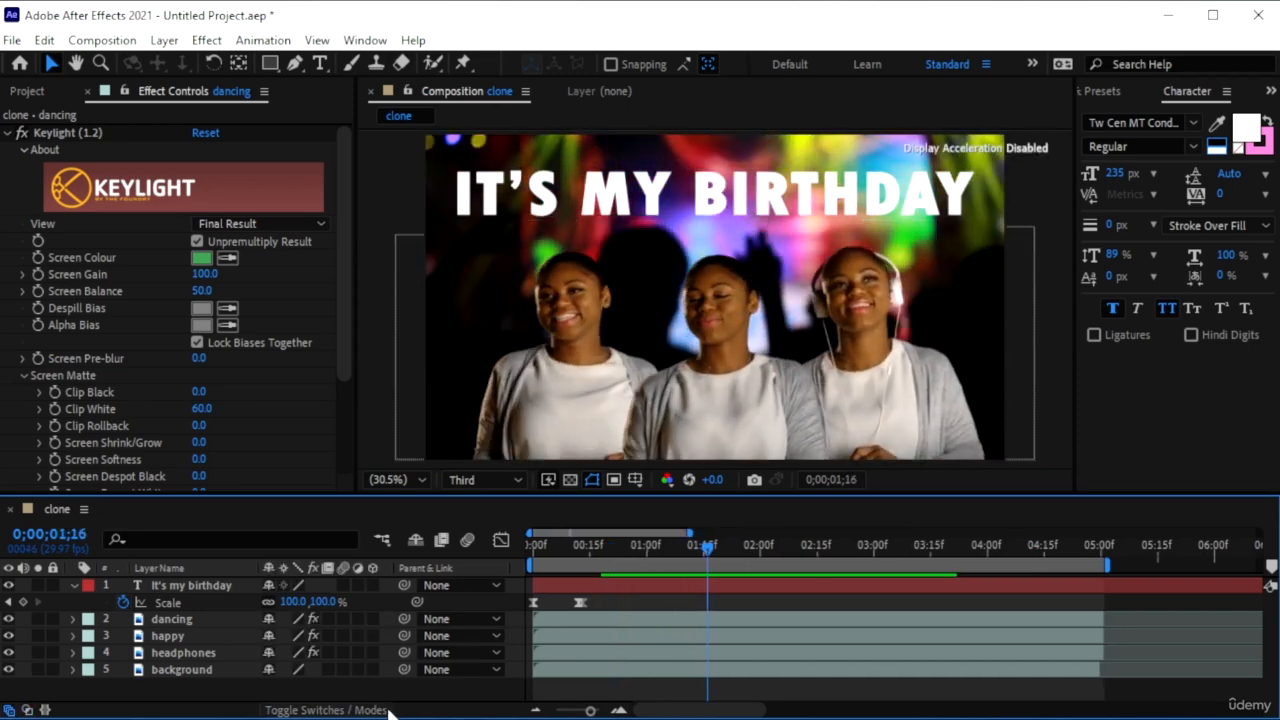
pyautogui.click(330, 710)
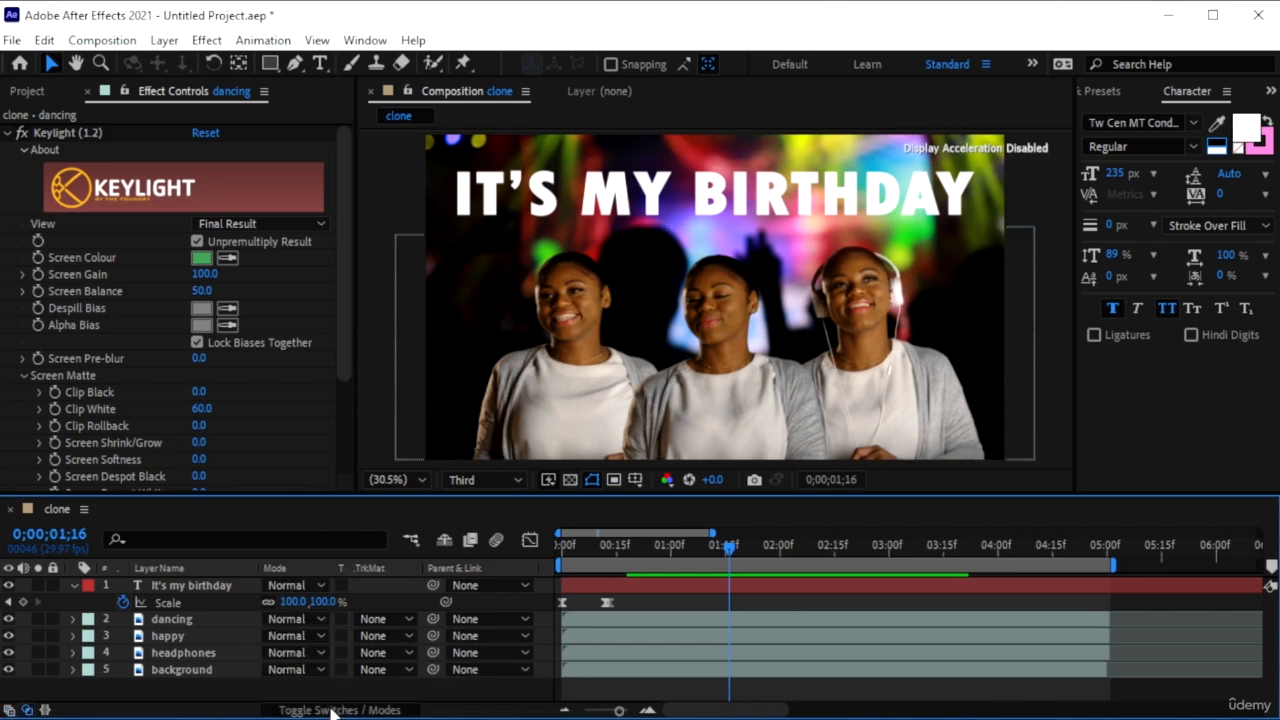
pyautogui.click(333, 710)
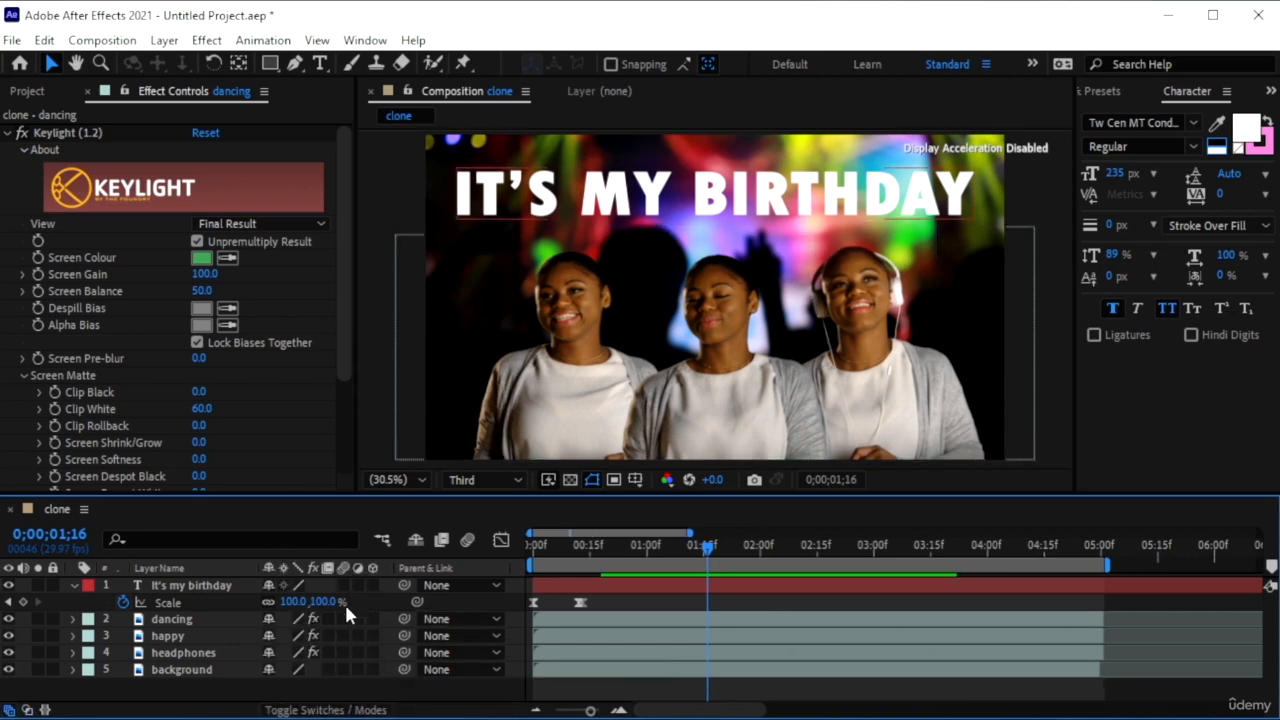
pyautogui.click(341, 617)
pyautogui.click(341, 634)
pyautogui.click(343, 652)
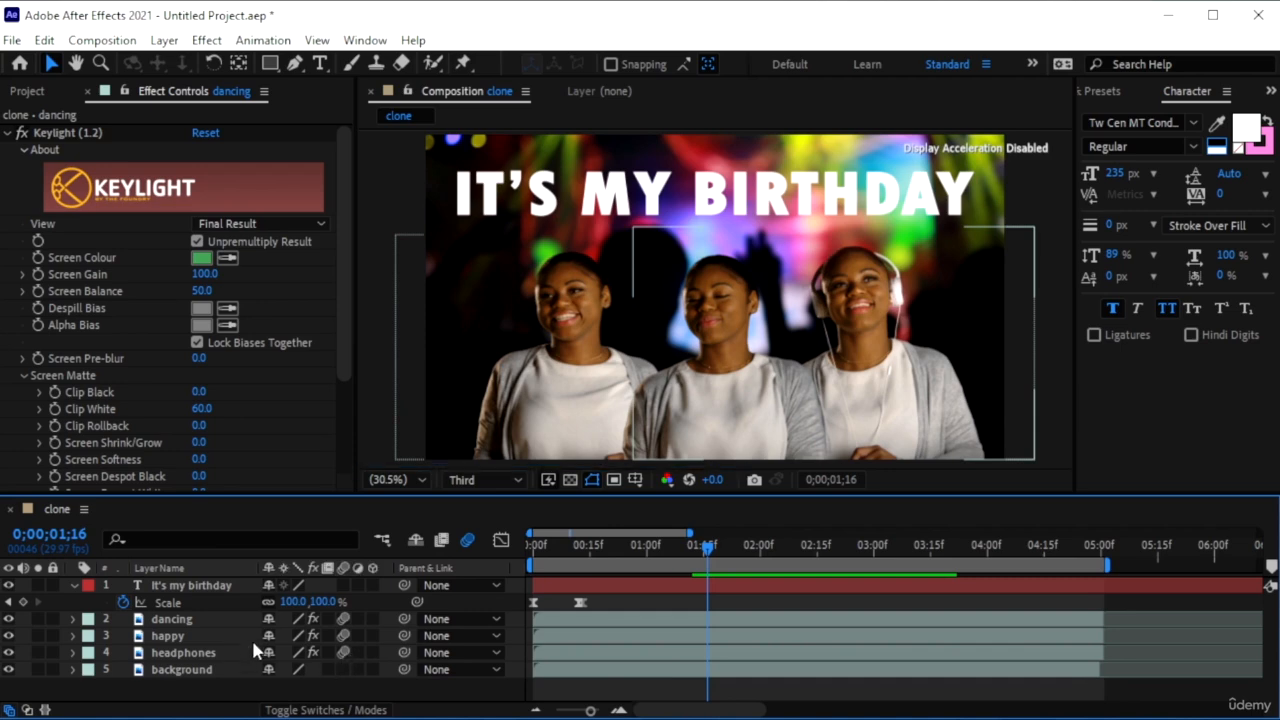
# - At 0;00;00;23, replace the happy clone's starting Position keyframe by moving her farther outside the frame's left edge, to about X -588.5
pyautogui.click(726, 590)
pyautogui.moveTo(697, 559); pyautogui.dragTo(581, 553)
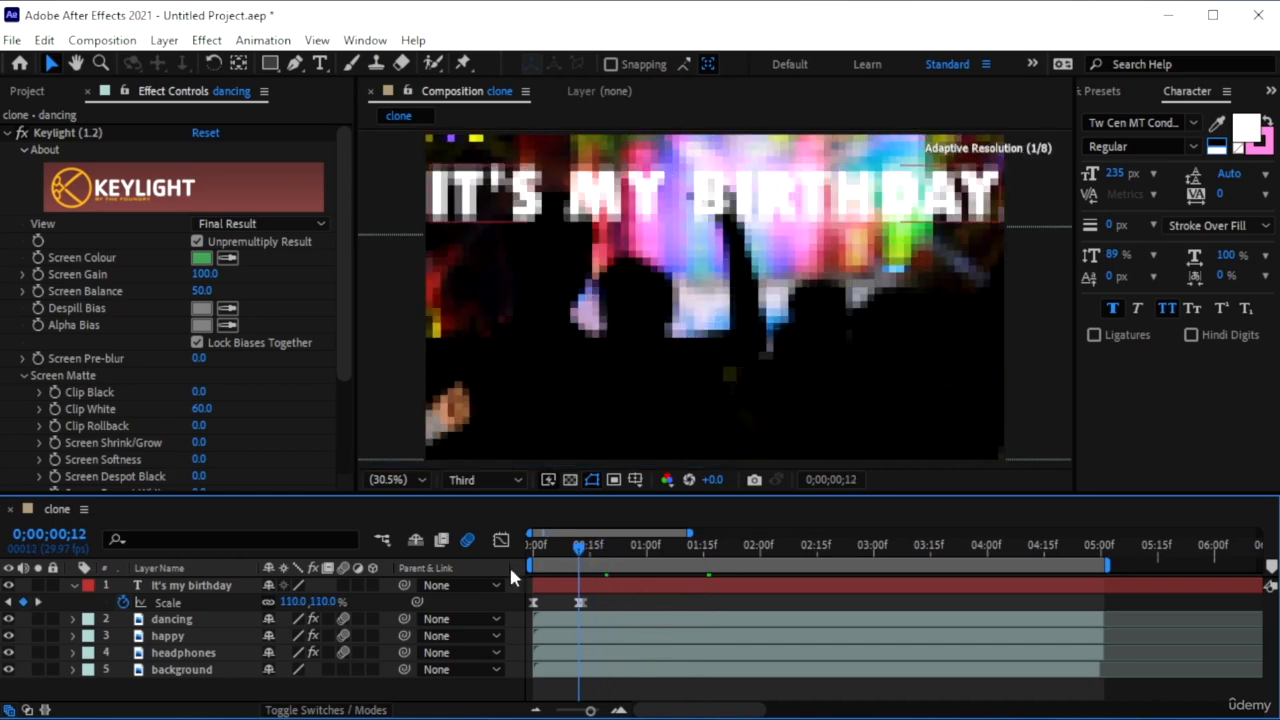
pyautogui.click(455, 415)
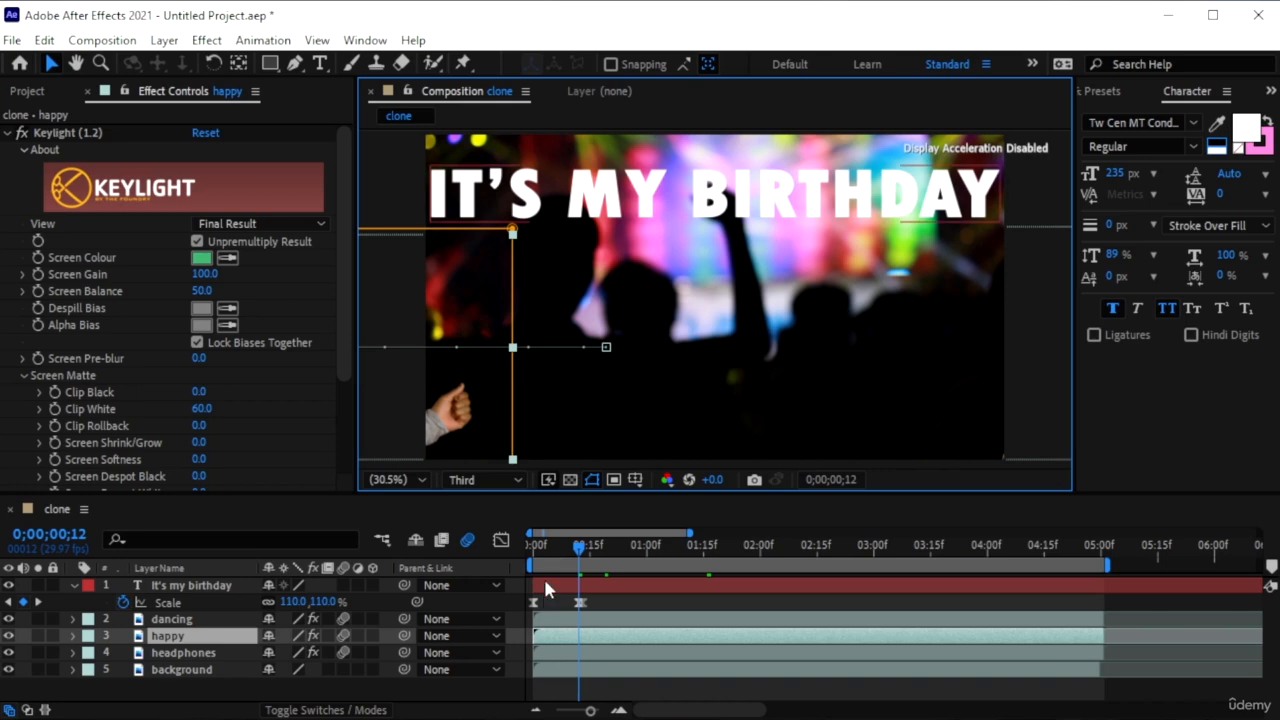
pyautogui.click(73, 636)
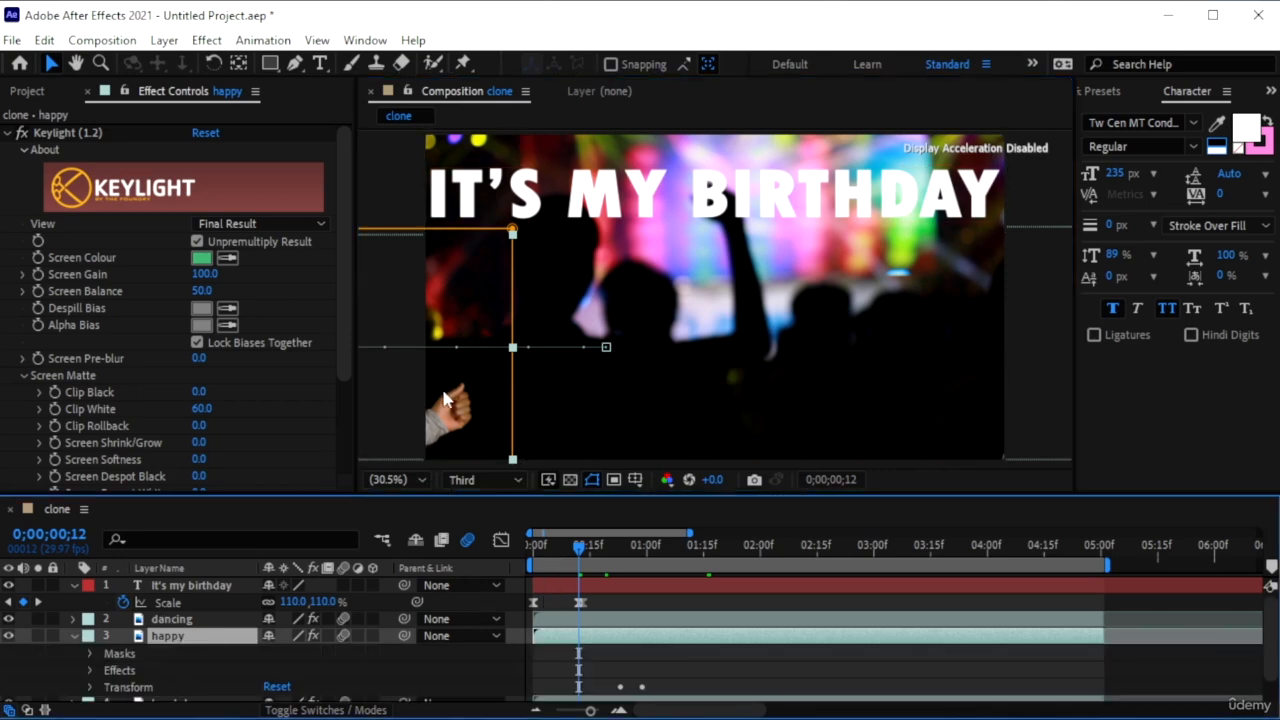
pyautogui.moveTo(579, 548); pyautogui.dragTo(618, 557)
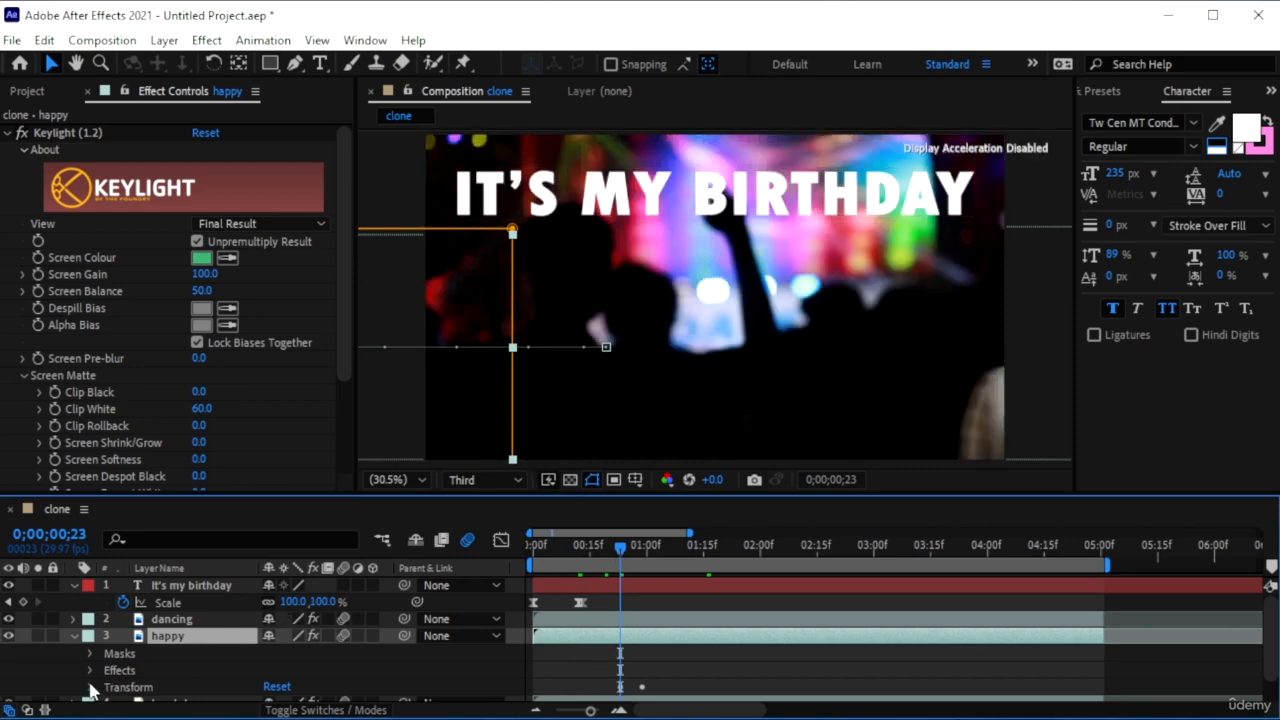
pyautogui.scroll(-3, 149, 669)
pyautogui.scroll(-2, 218, 619)
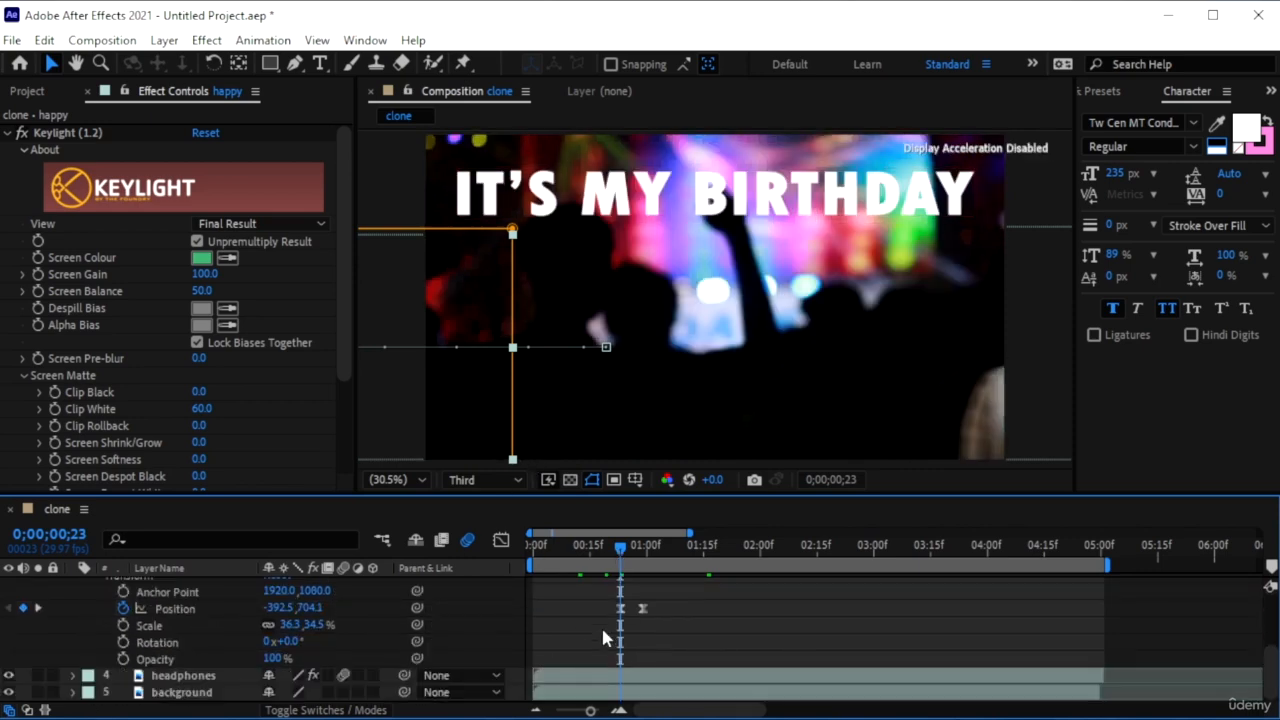
pyautogui.click(620, 609)
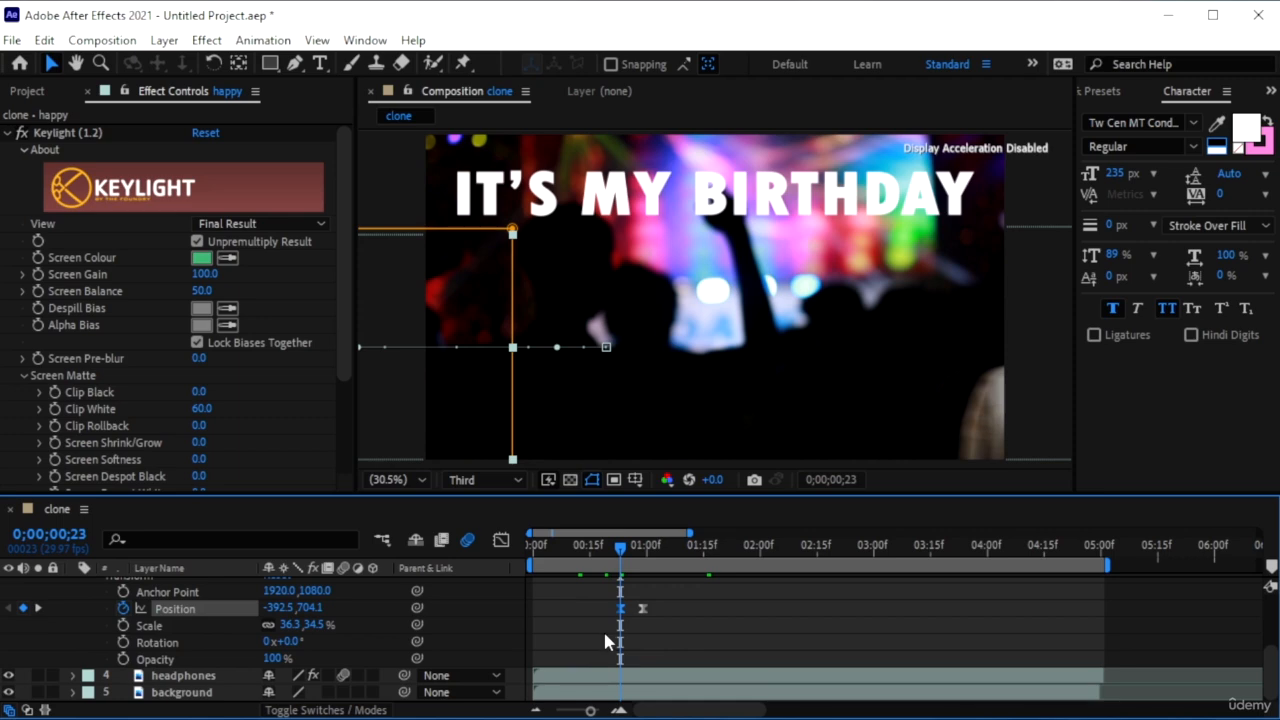
pyautogui.press('Delete')
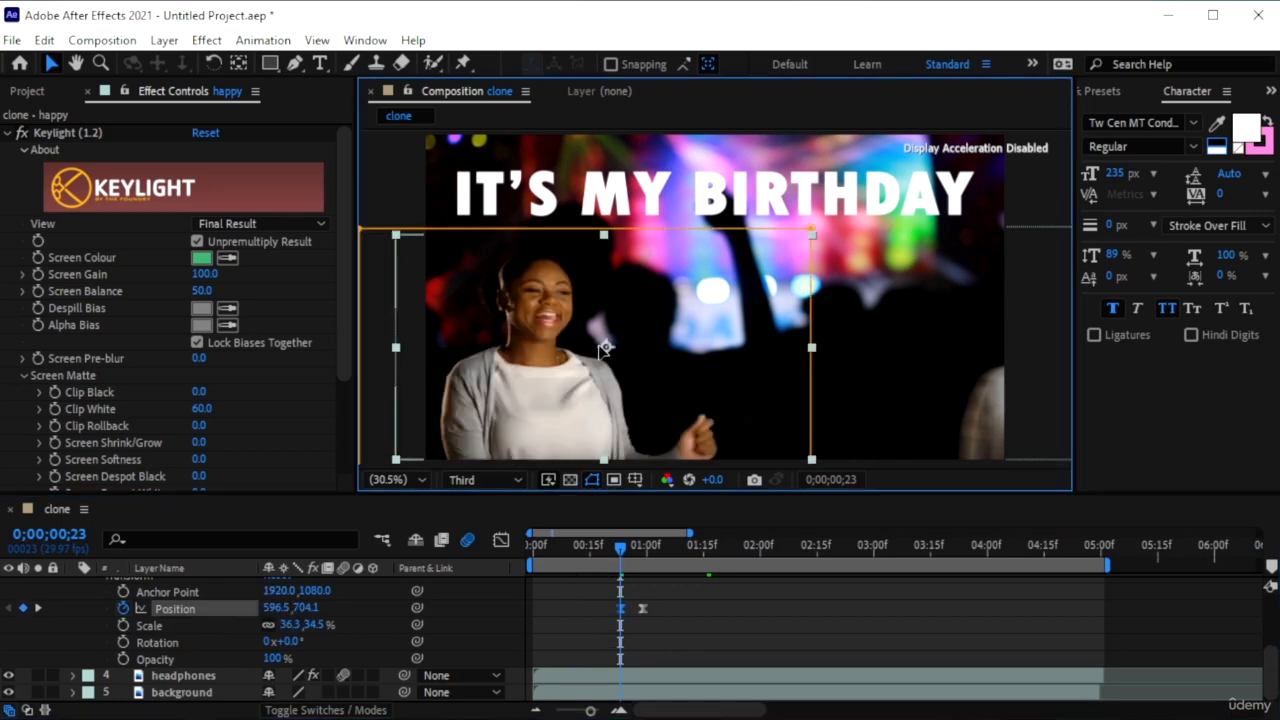
pyautogui.moveTo(609, 349); pyautogui.dragTo(248, 350)
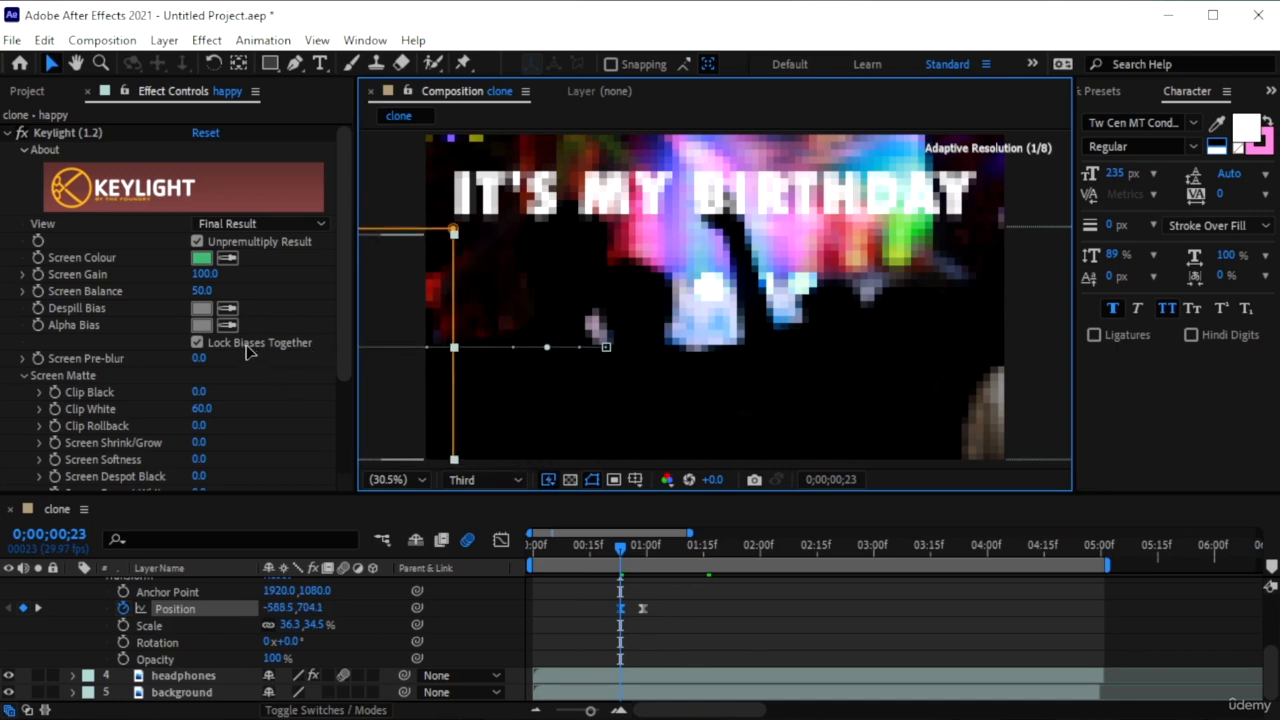
pyautogui.scroll(5, 560, 611)
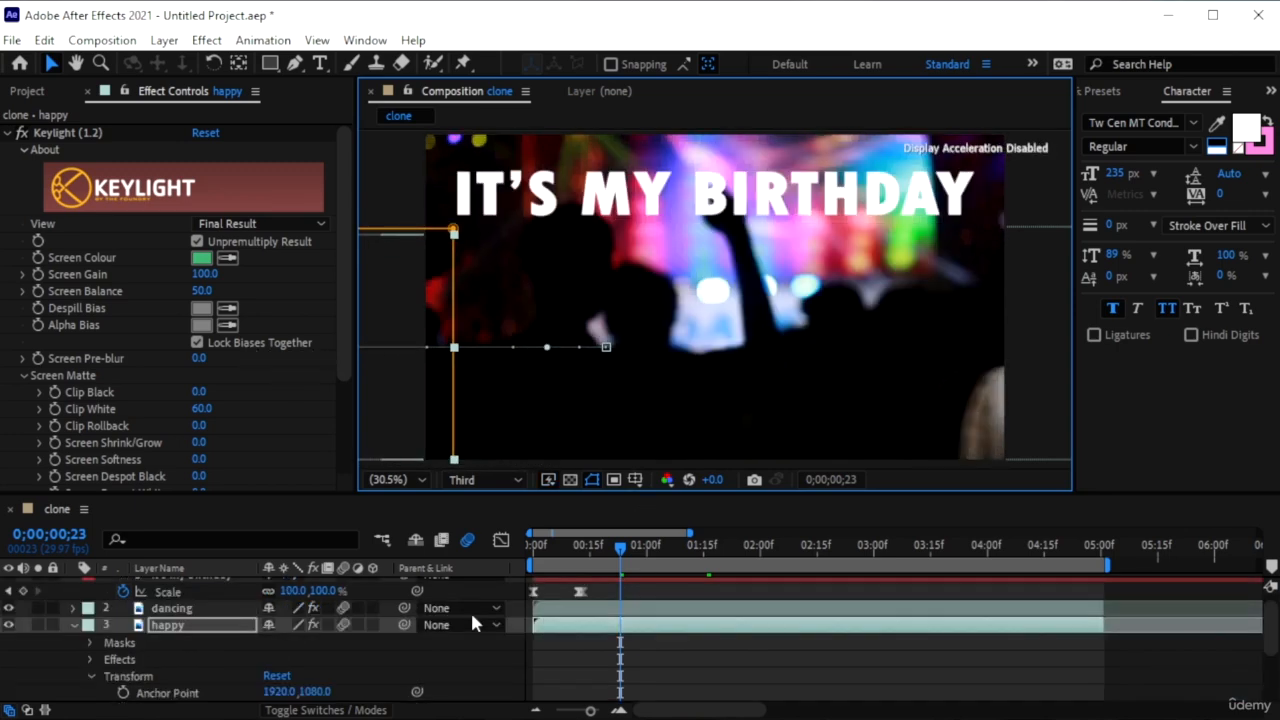
# - Preview the motion-blurred entrance of the clones twice from 0;00;00;16
pyautogui.click(595, 549)
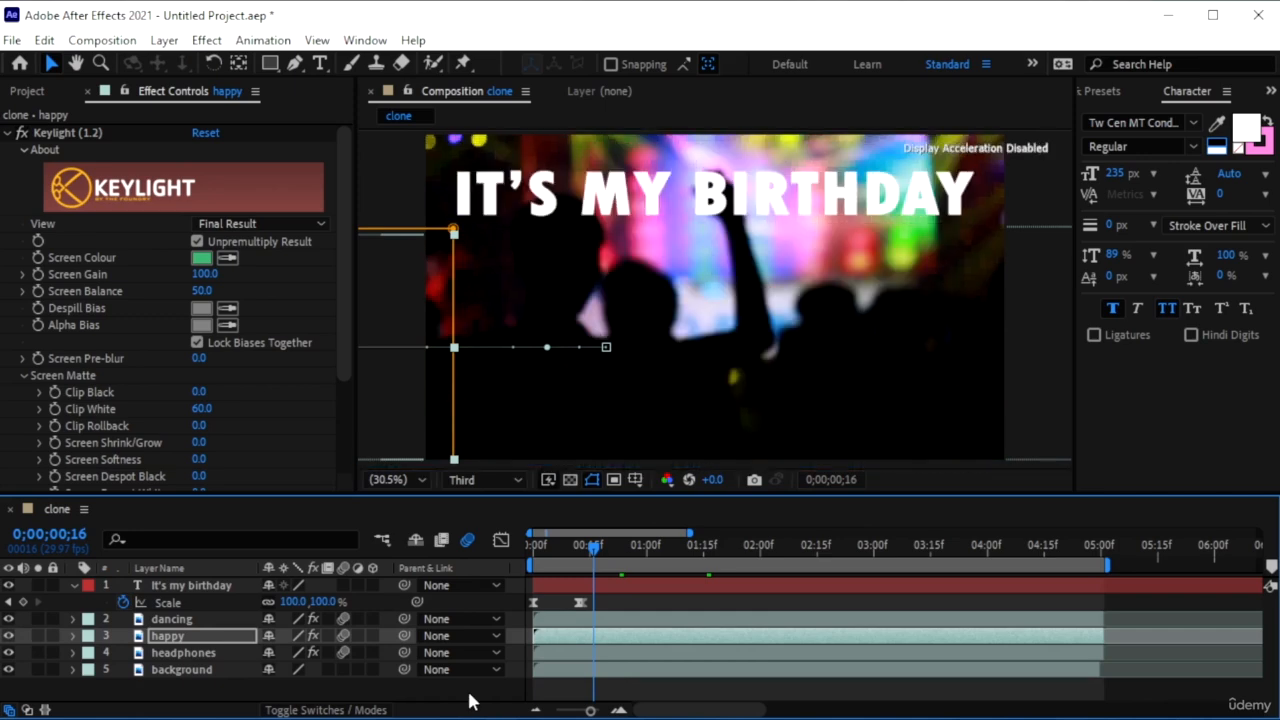
pyautogui.click(603, 653)
pyautogui.press('space')
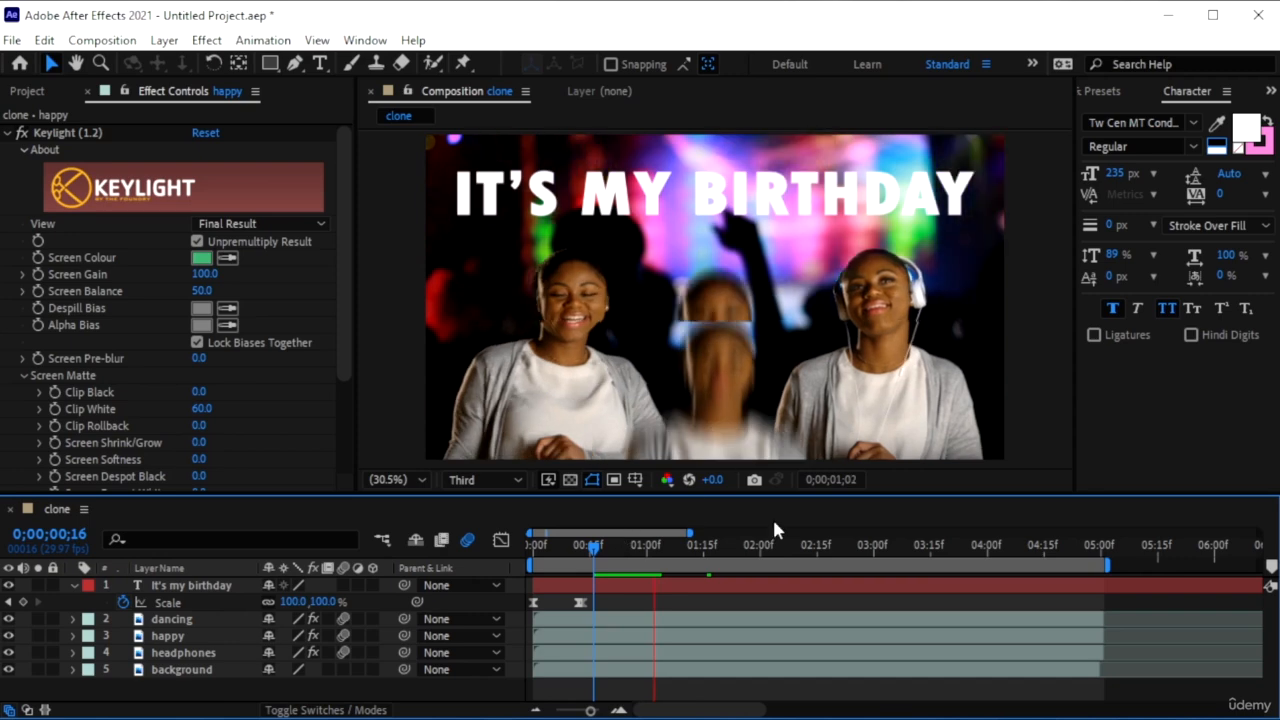
pyautogui.click(598, 550)
pyautogui.click(595, 550)
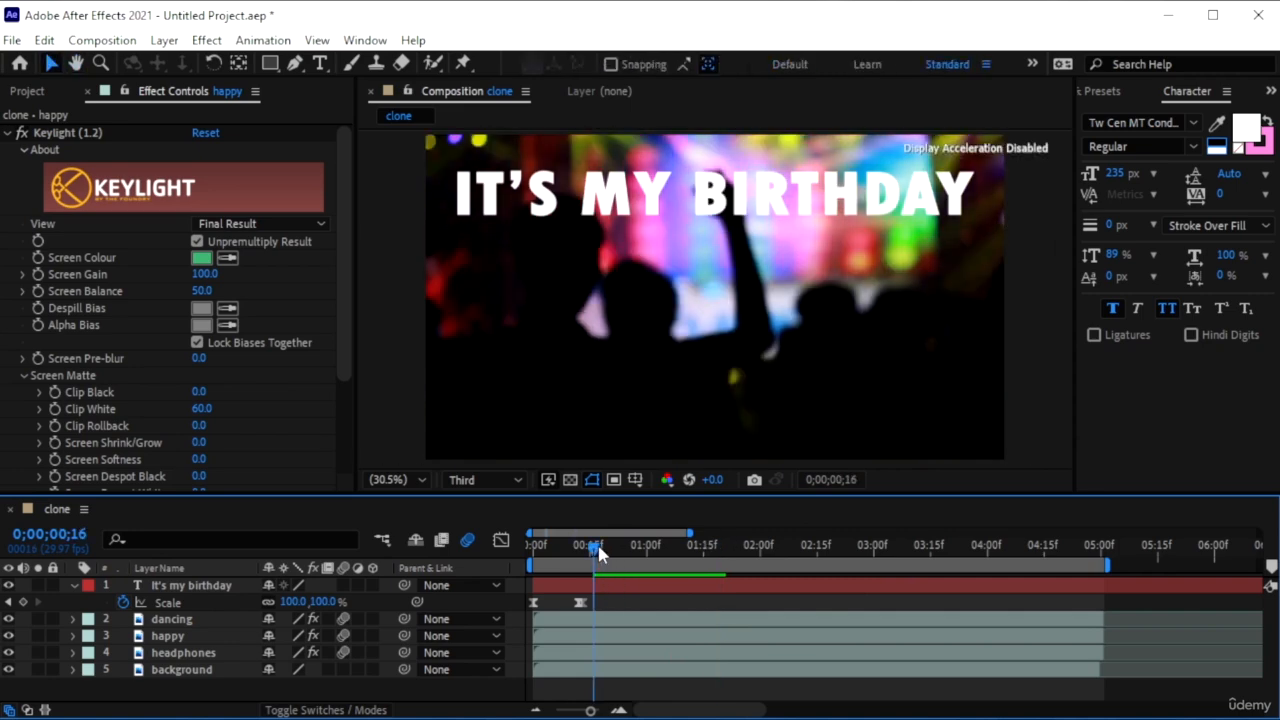
pyautogui.press('space')
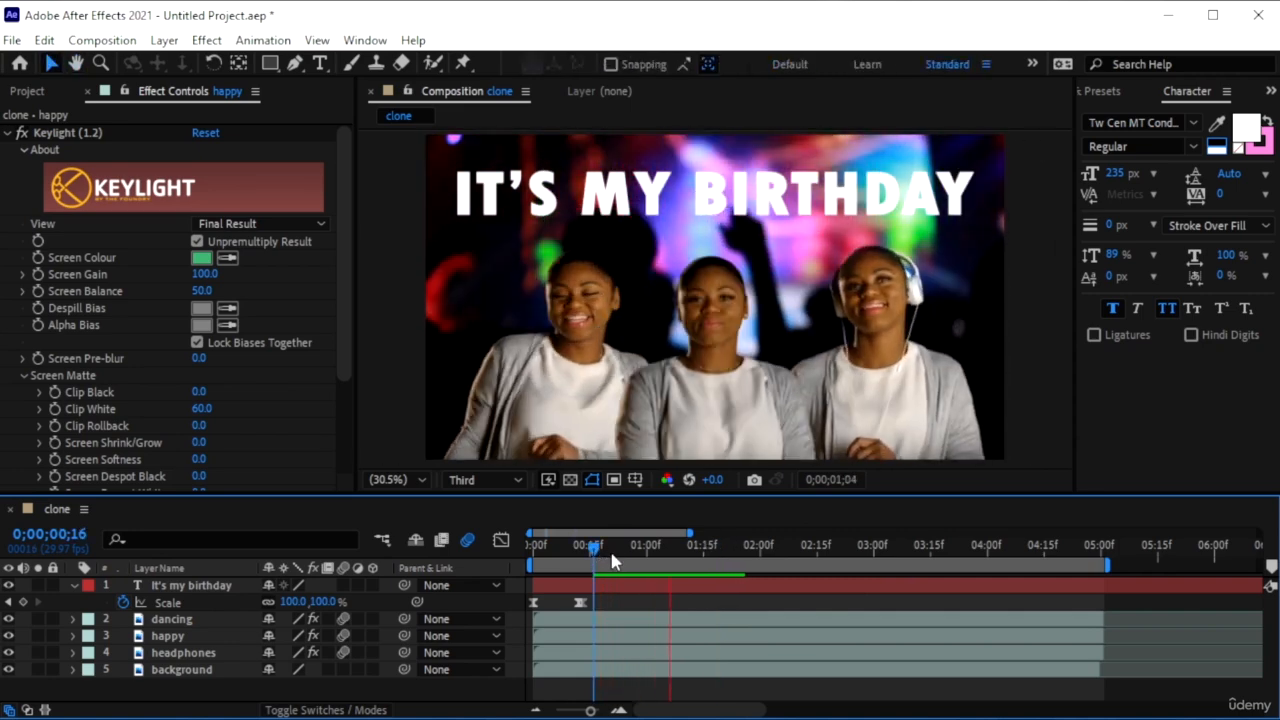
pyautogui.press('space')
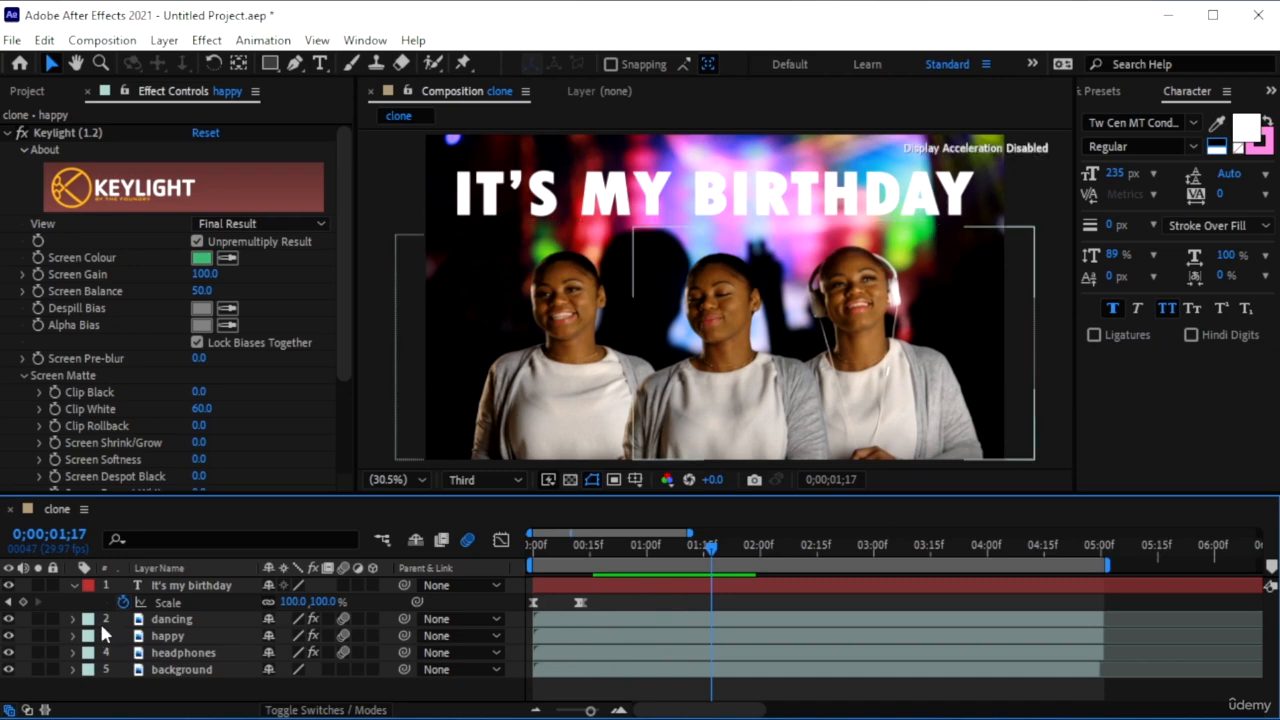
# - Reveal the dancing layer's Transform properties and shift its ending Position keyframe slightly earlier to speed up her rise
pyautogui.click(73, 622)
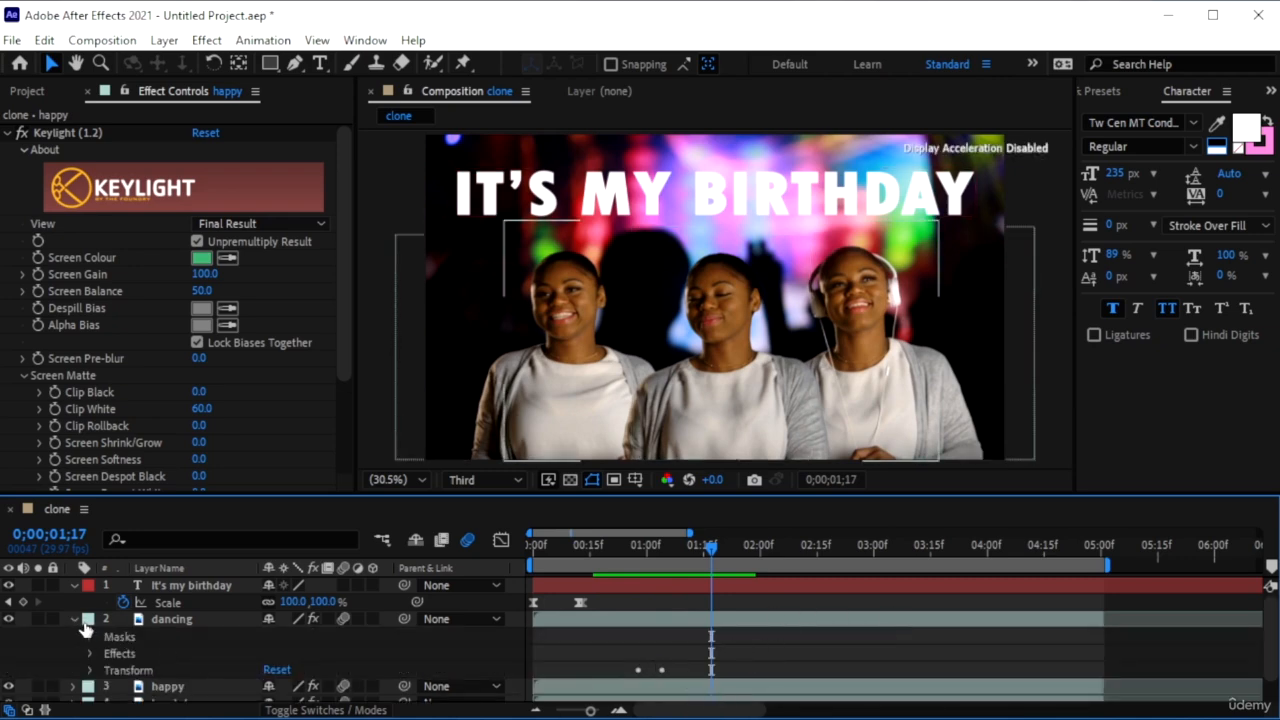
pyautogui.click(89, 671)
pyautogui.scroll(-3, 717, 640)
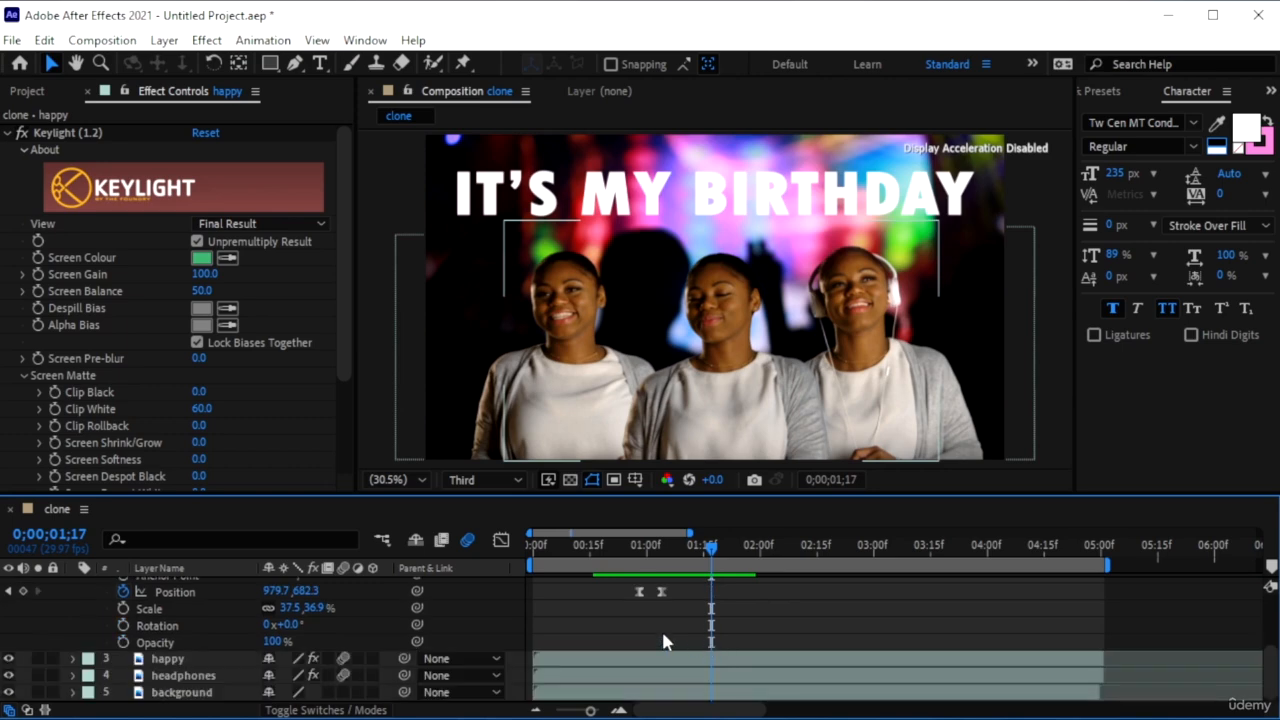
pyautogui.scroll(2, 661, 628)
pyautogui.moveTo(712, 549); pyautogui.dragTo(637, 566)
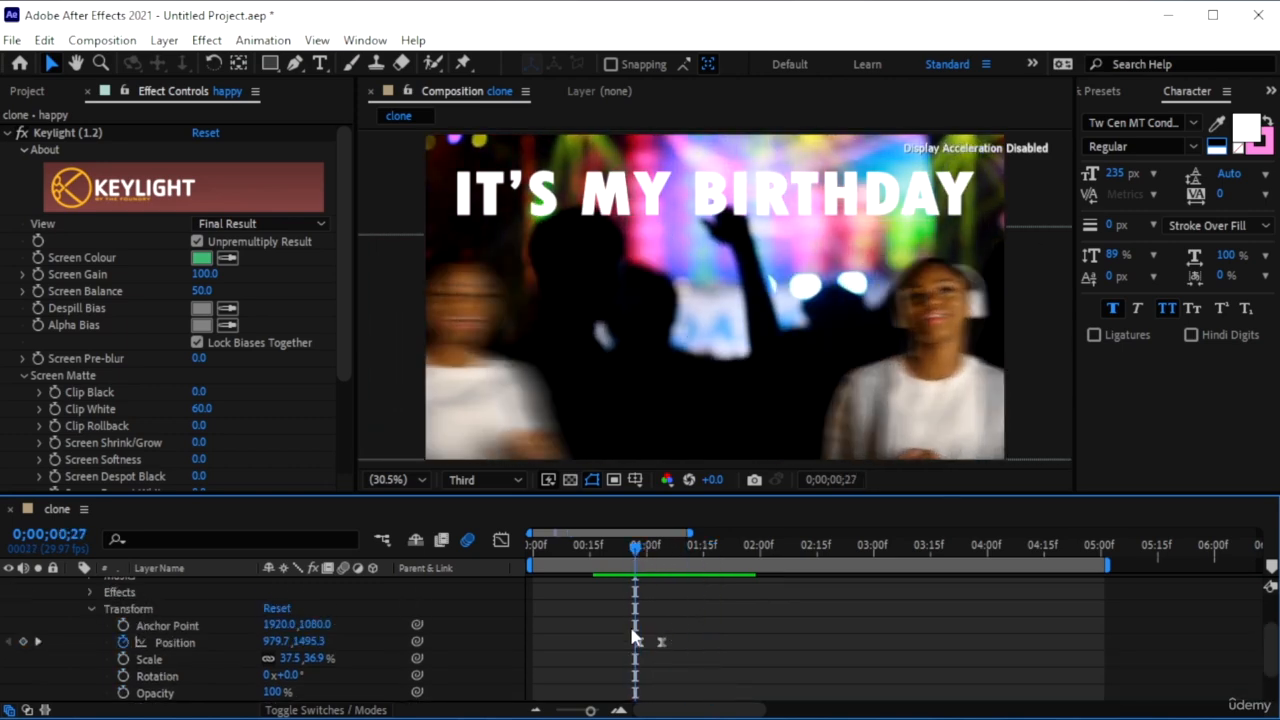
pyautogui.scroll(2, 633, 635)
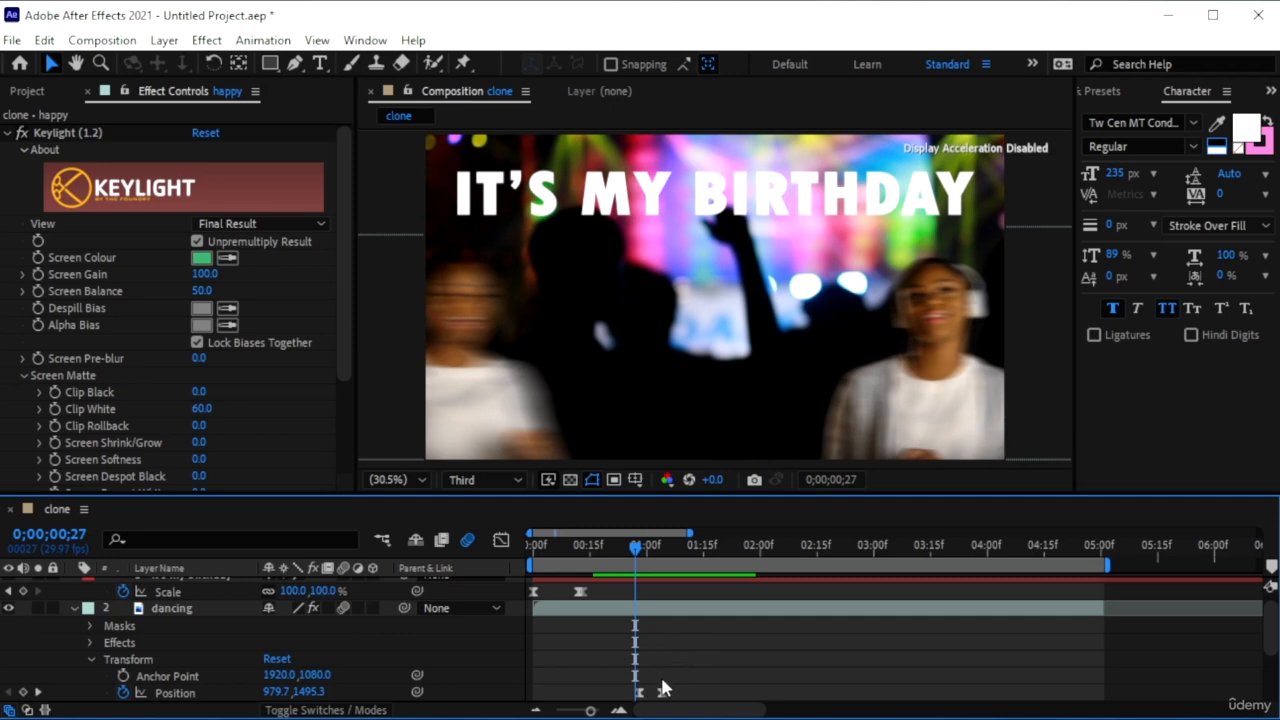
pyautogui.scroll(-3, 660, 660)
pyautogui.moveTo(661, 592); pyautogui.dragTo(652, 590)
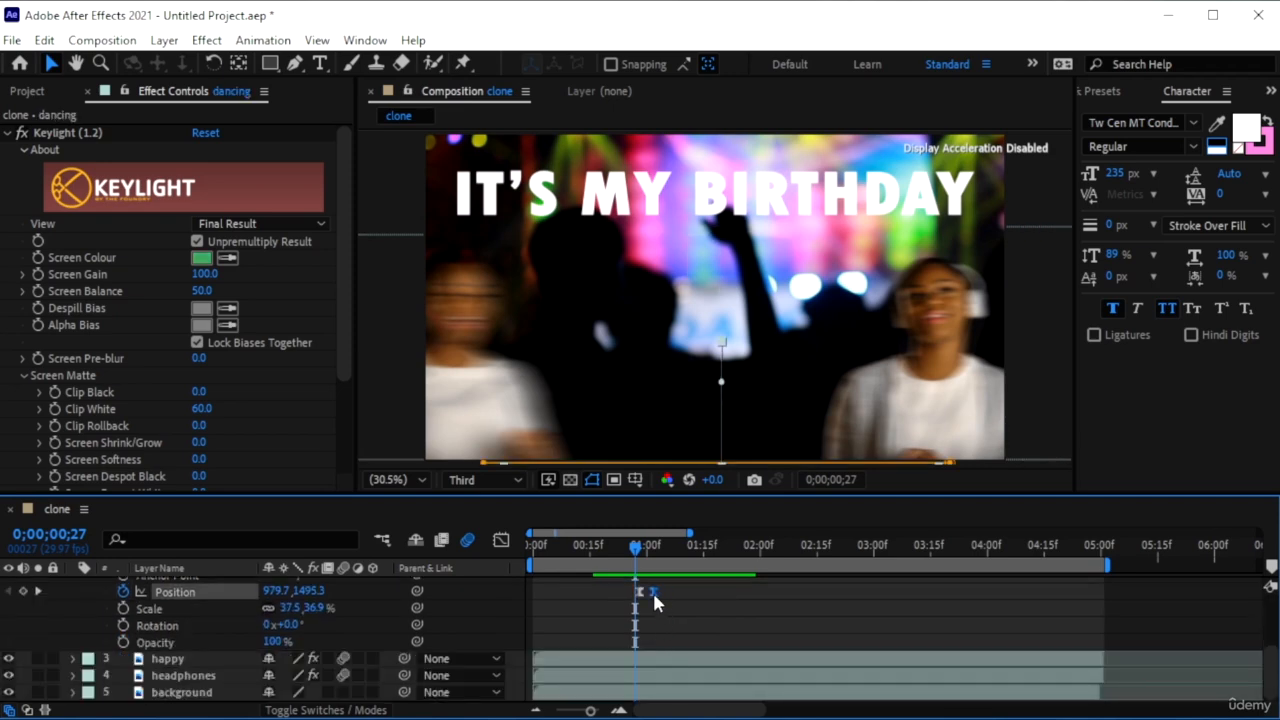
# - Reveal the happy layer's Position and move its ending keyframe earlier to 0;00;00;27
pyautogui.click(211, 660)
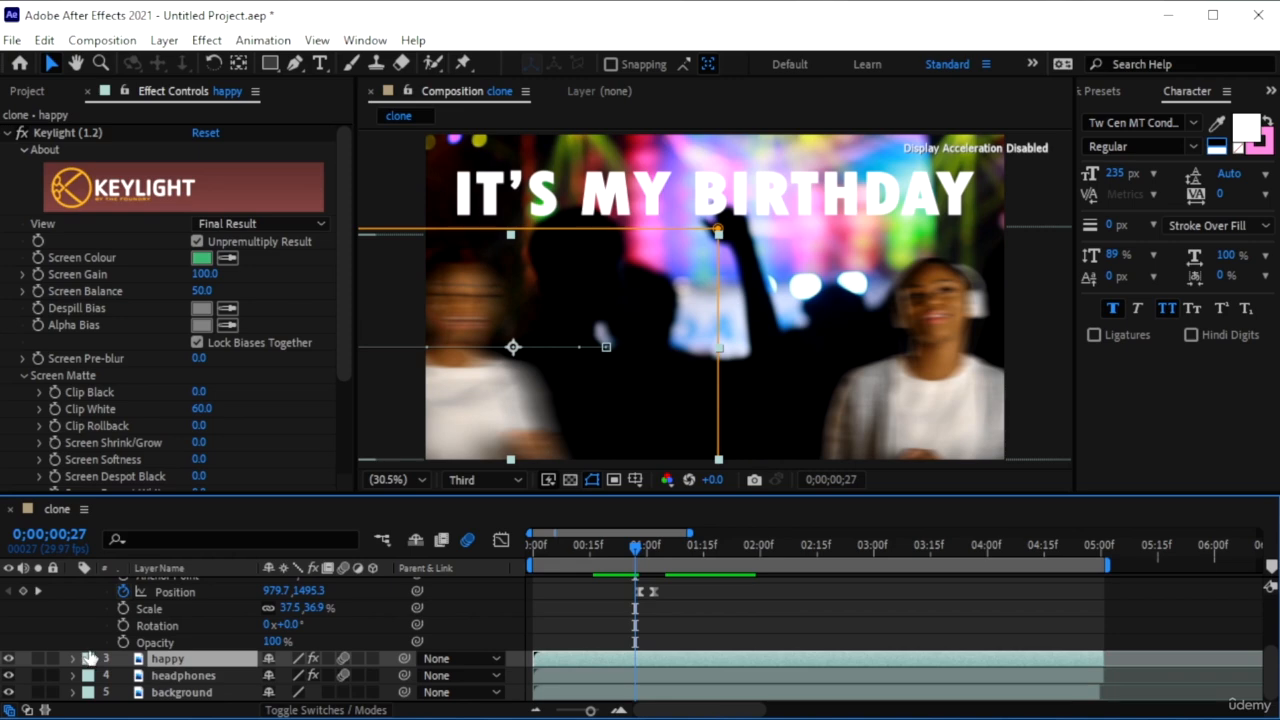
pyautogui.press('p')
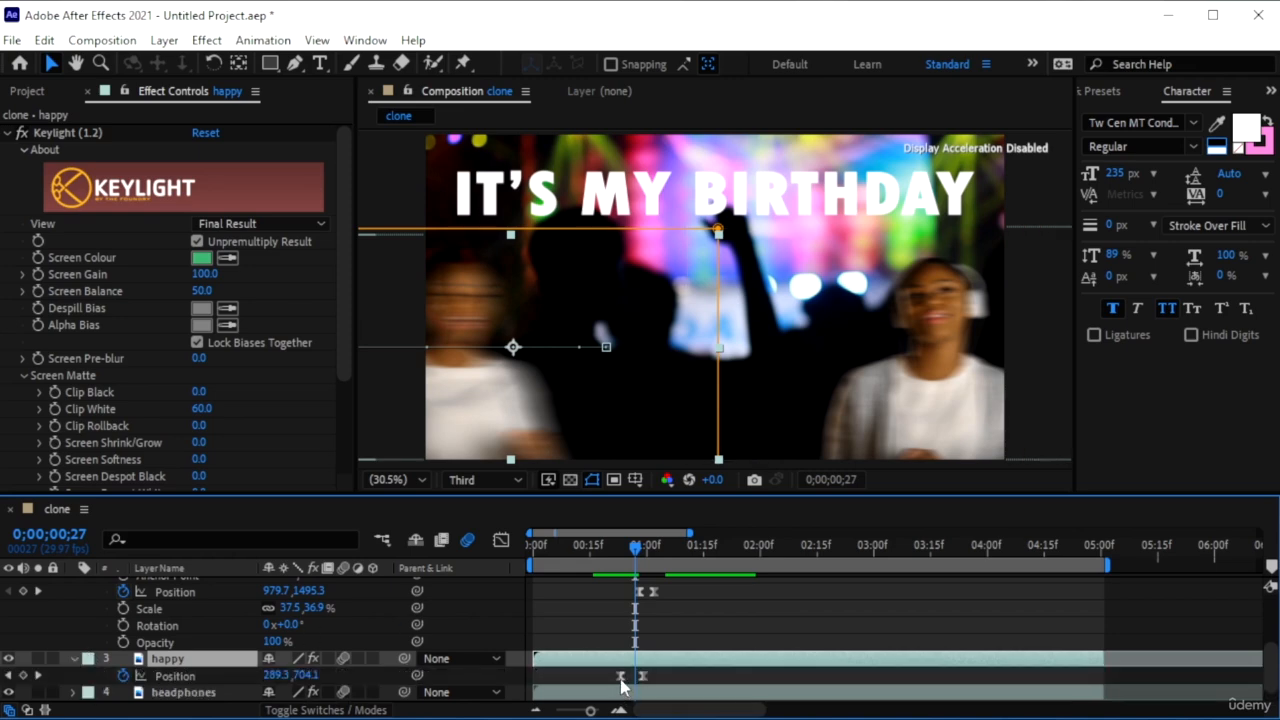
pyautogui.moveTo(644, 678); pyautogui.dragTo(636, 677)
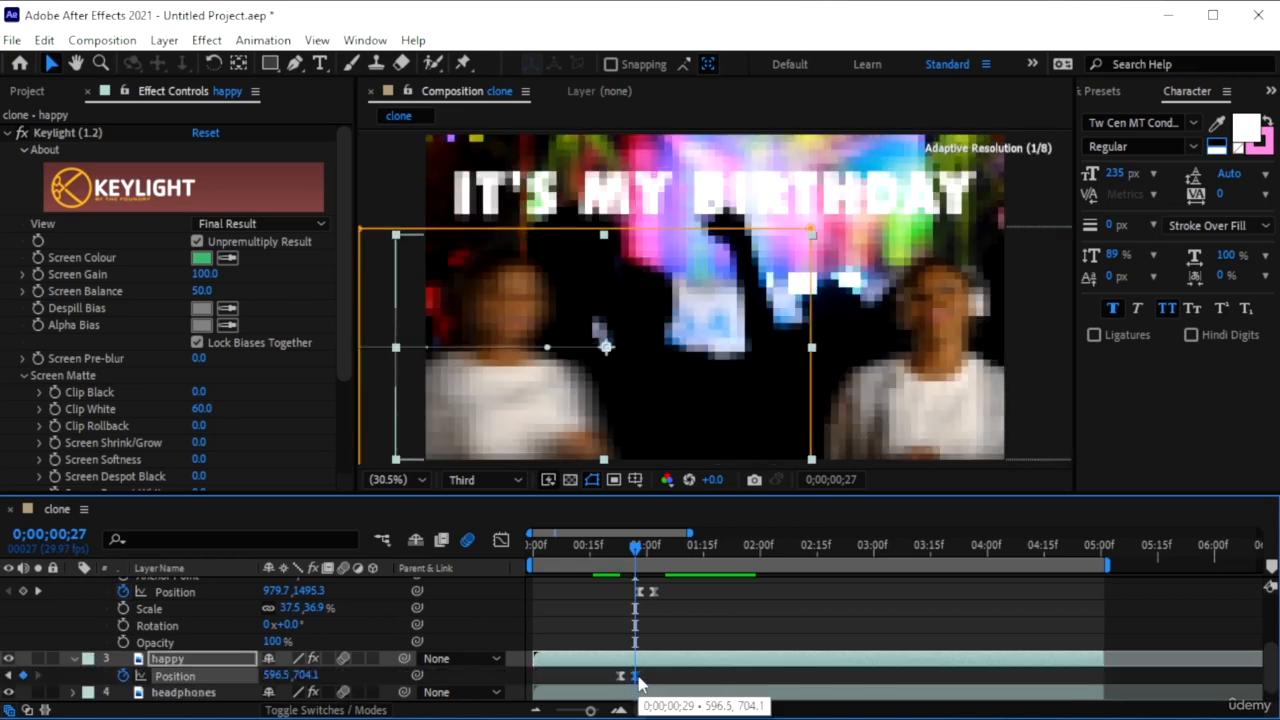
# - Reveal the headphones layer's Position and move its ending keyframe earlier, closer to the starting one
pyautogui.click(185, 692)
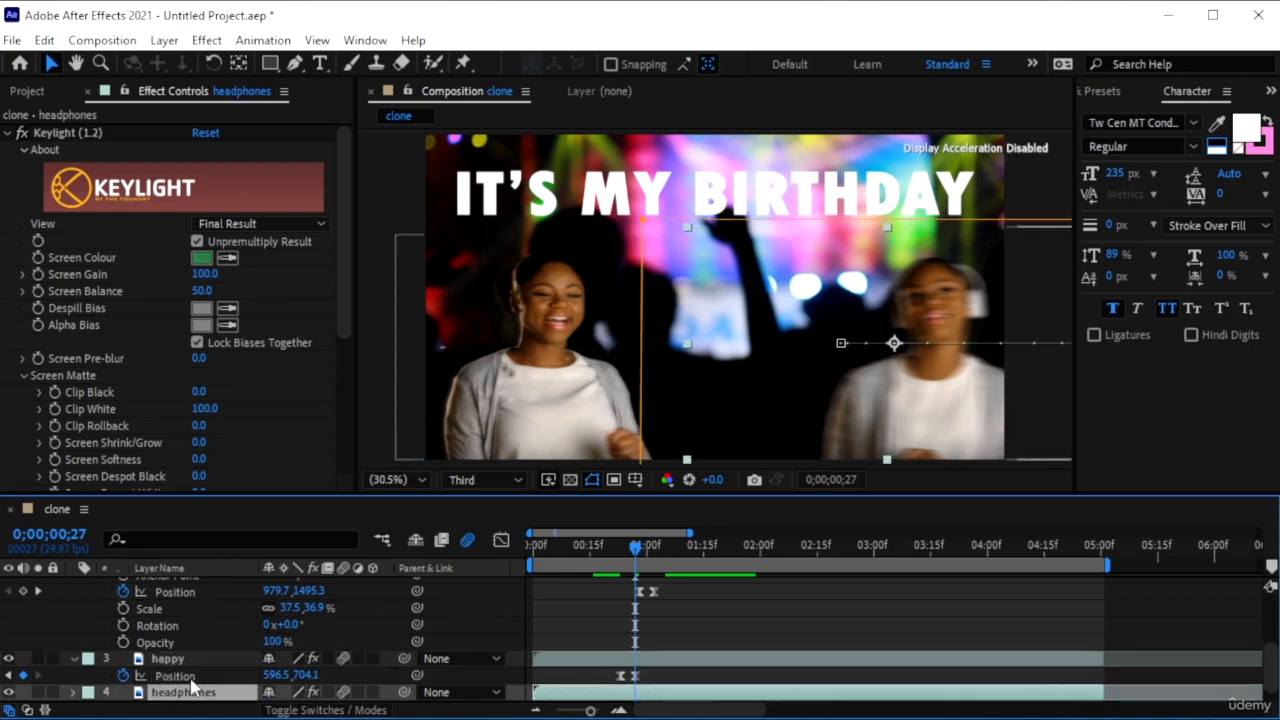
pyautogui.press('p')
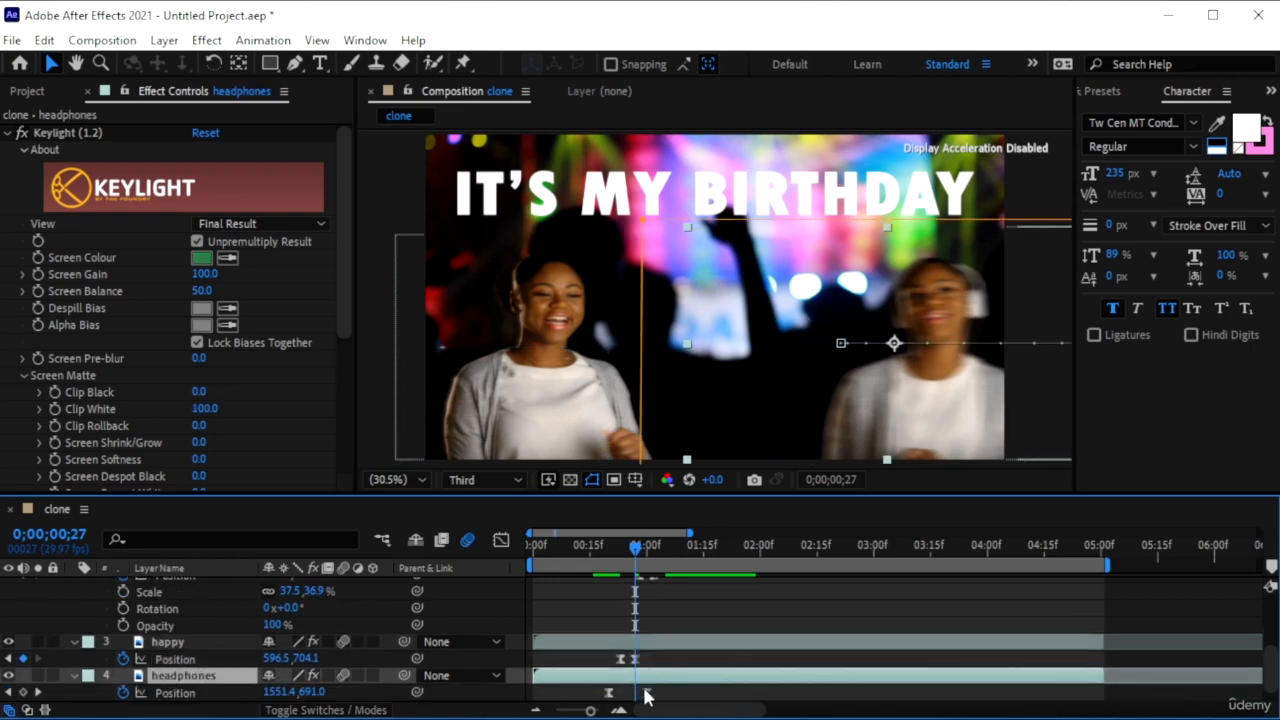
pyautogui.moveTo(644, 693); pyautogui.dragTo(622, 696)
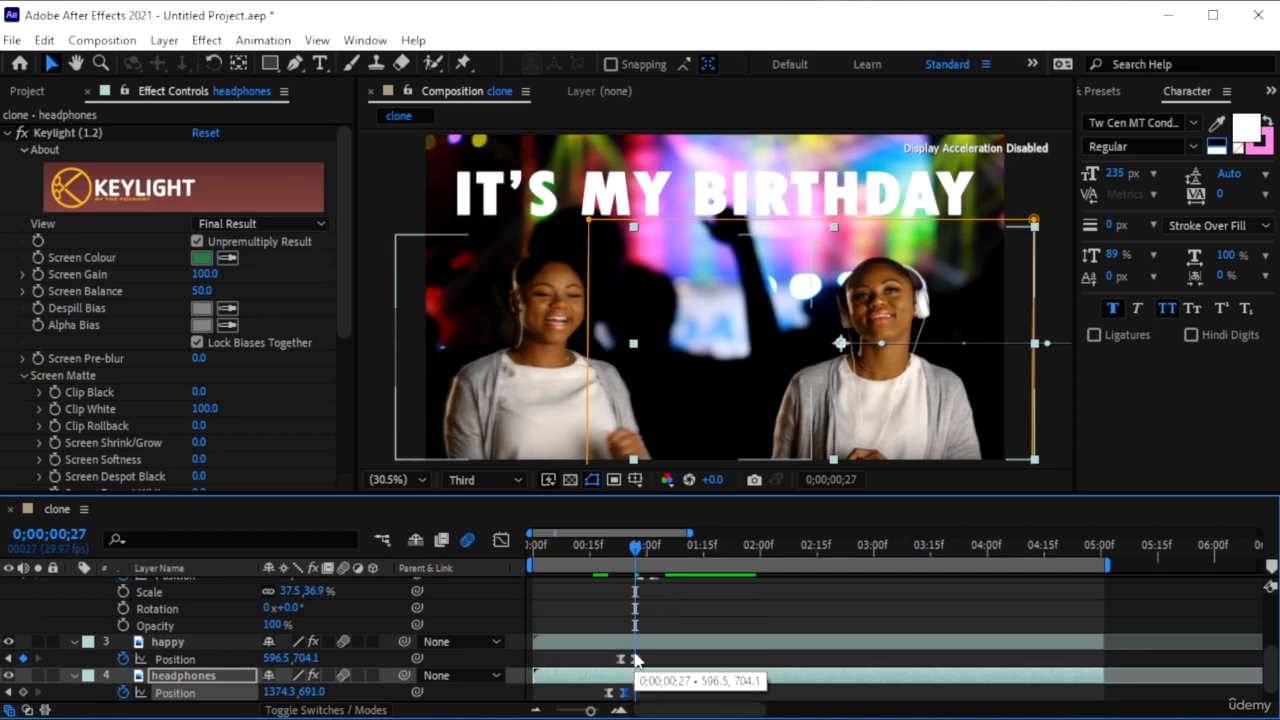
# - Collapse the dancing layer's expanded properties so that only its Position keyframes are shown
pyautogui.scroll(3, 639, 642)
pyautogui.scroll(-3, 648, 631)
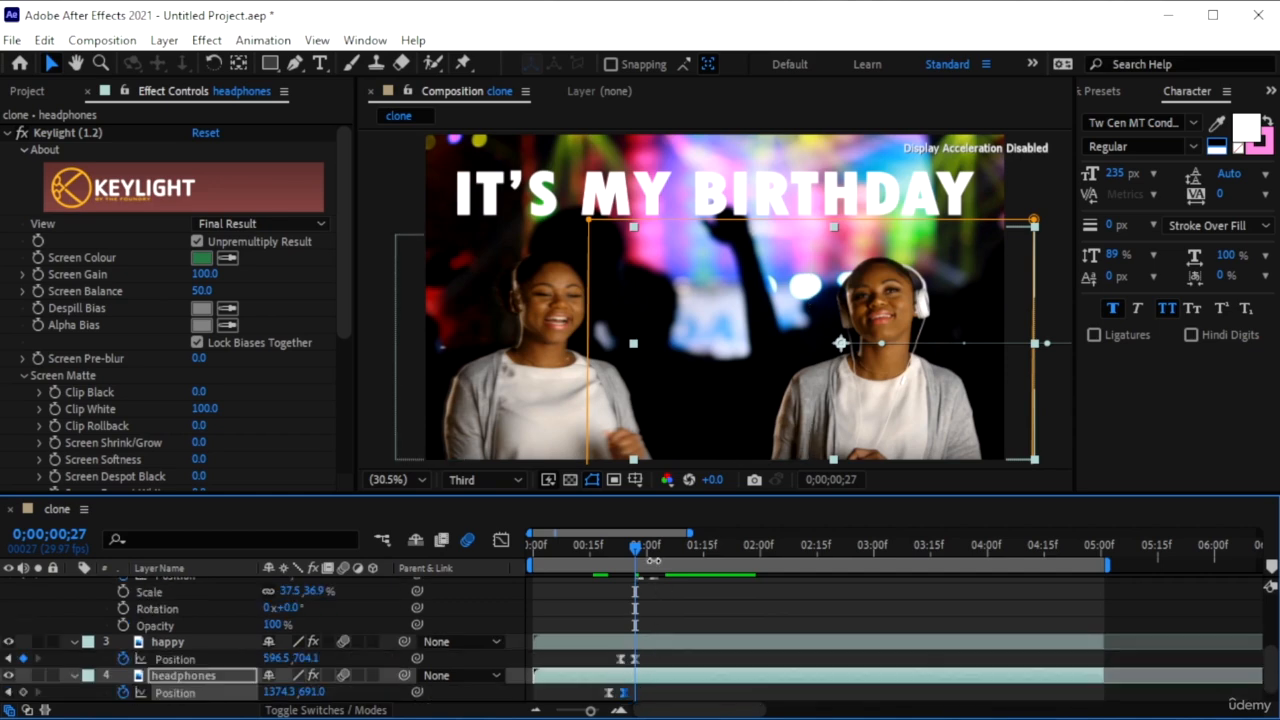
pyautogui.scroll(3, 645, 624)
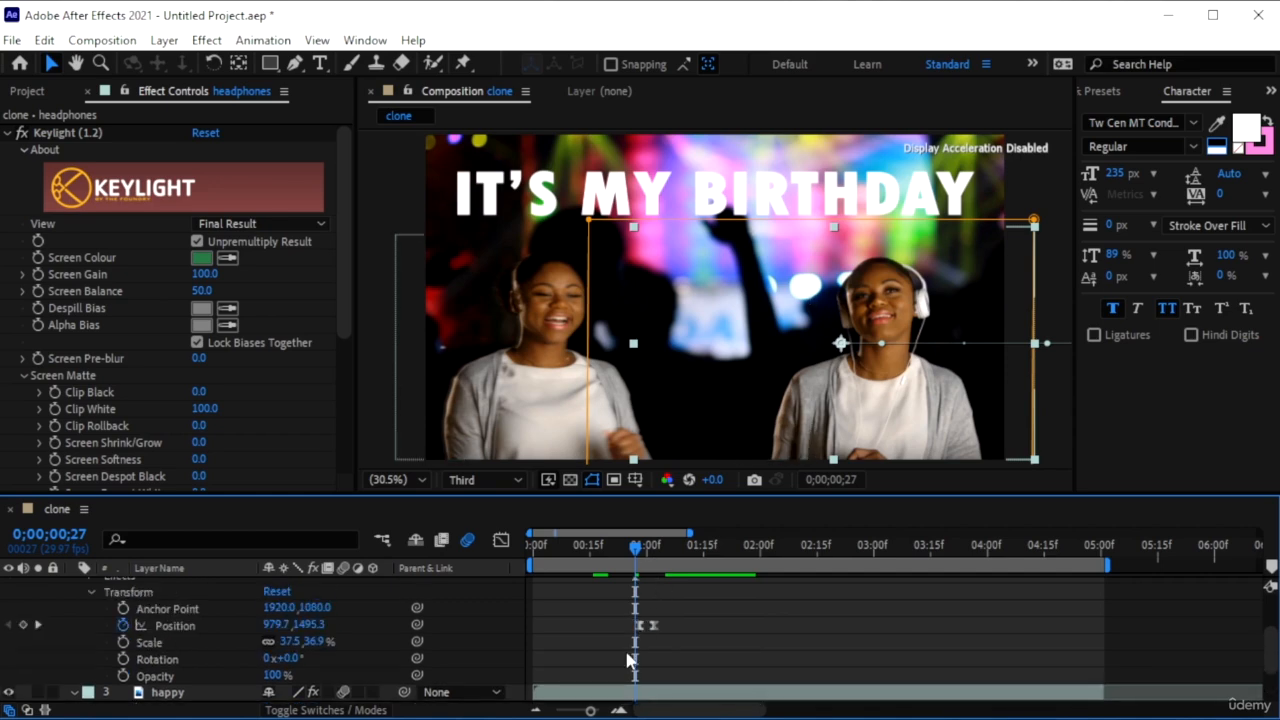
pyautogui.scroll(3, 620, 655)
pyautogui.click(233, 590)
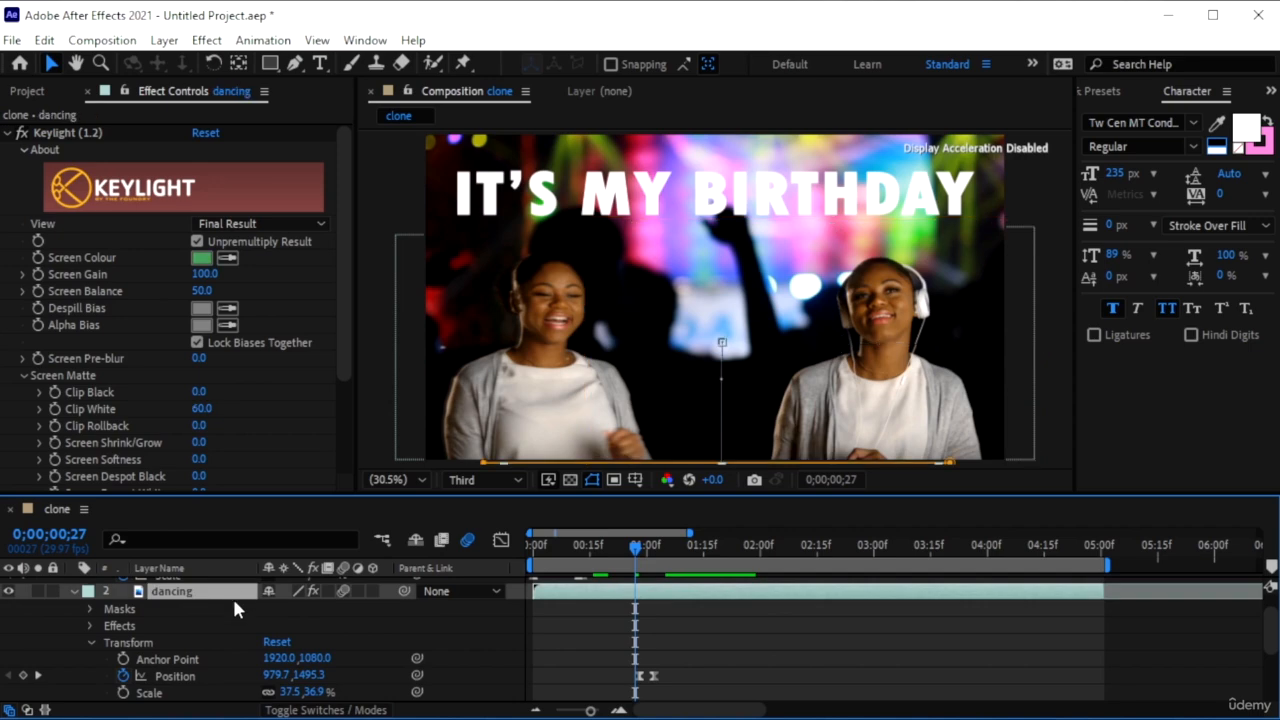
pyautogui.press('p')
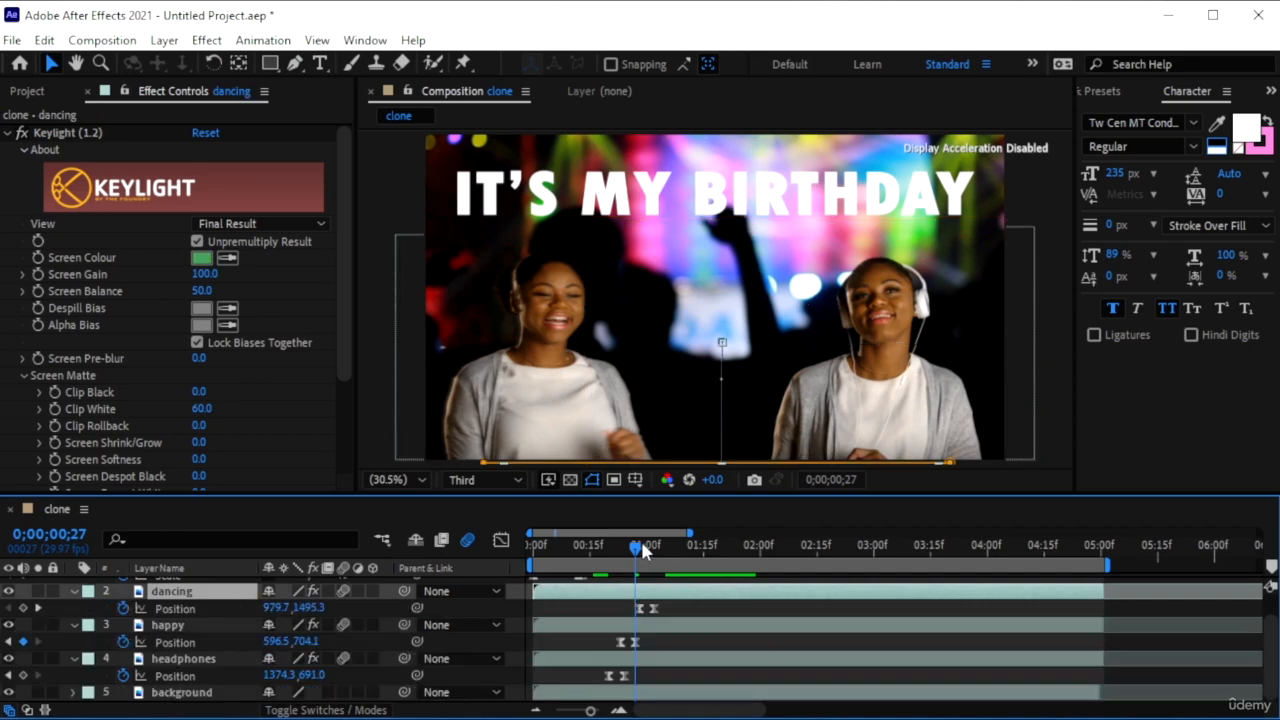
# - Shift both of the happy layer's Position keyframes slightly so that her entrance starts at 0;00;00;24
pyautogui.click(586, 545)
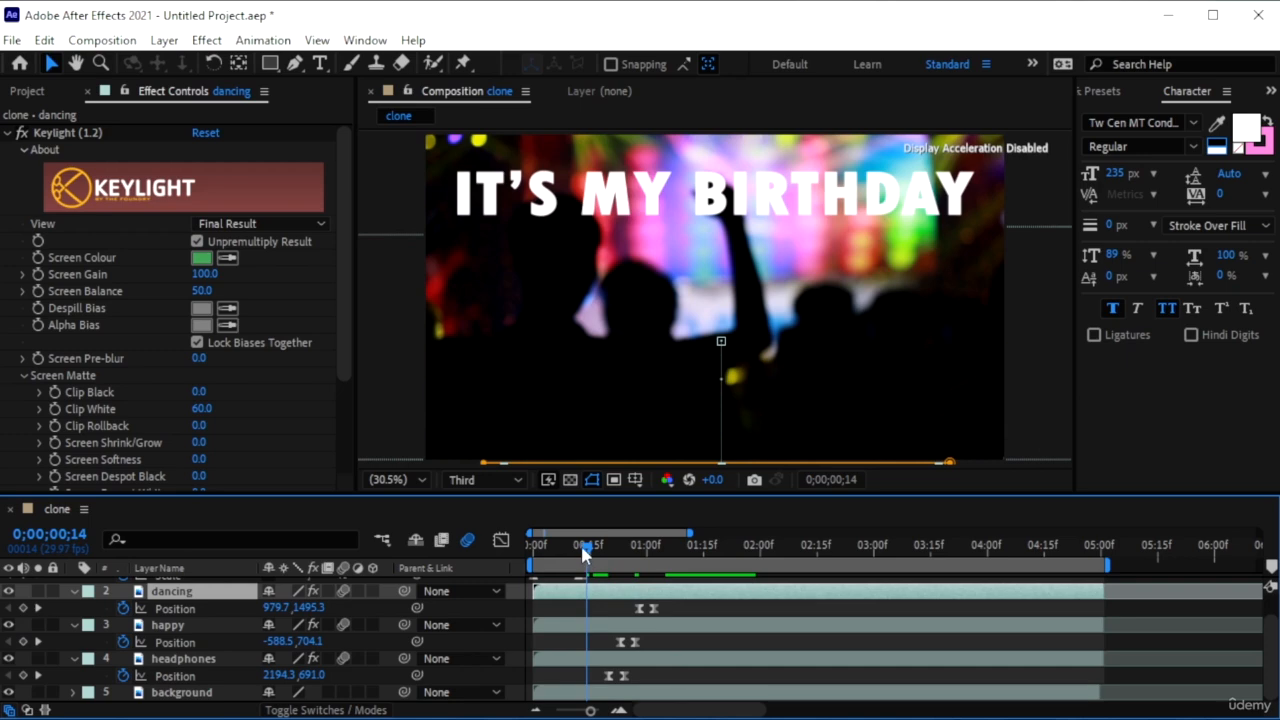
pyautogui.moveTo(606, 555); pyautogui.dragTo(622, 556)
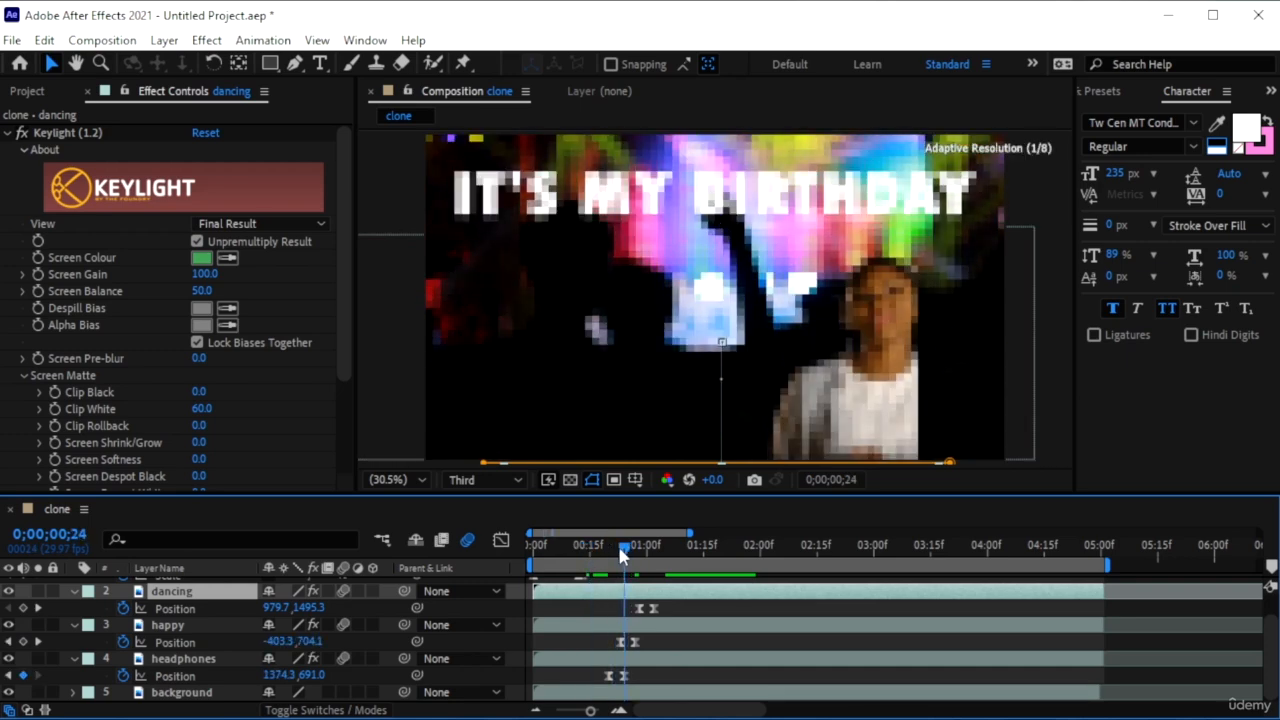
pyautogui.click(632, 643)
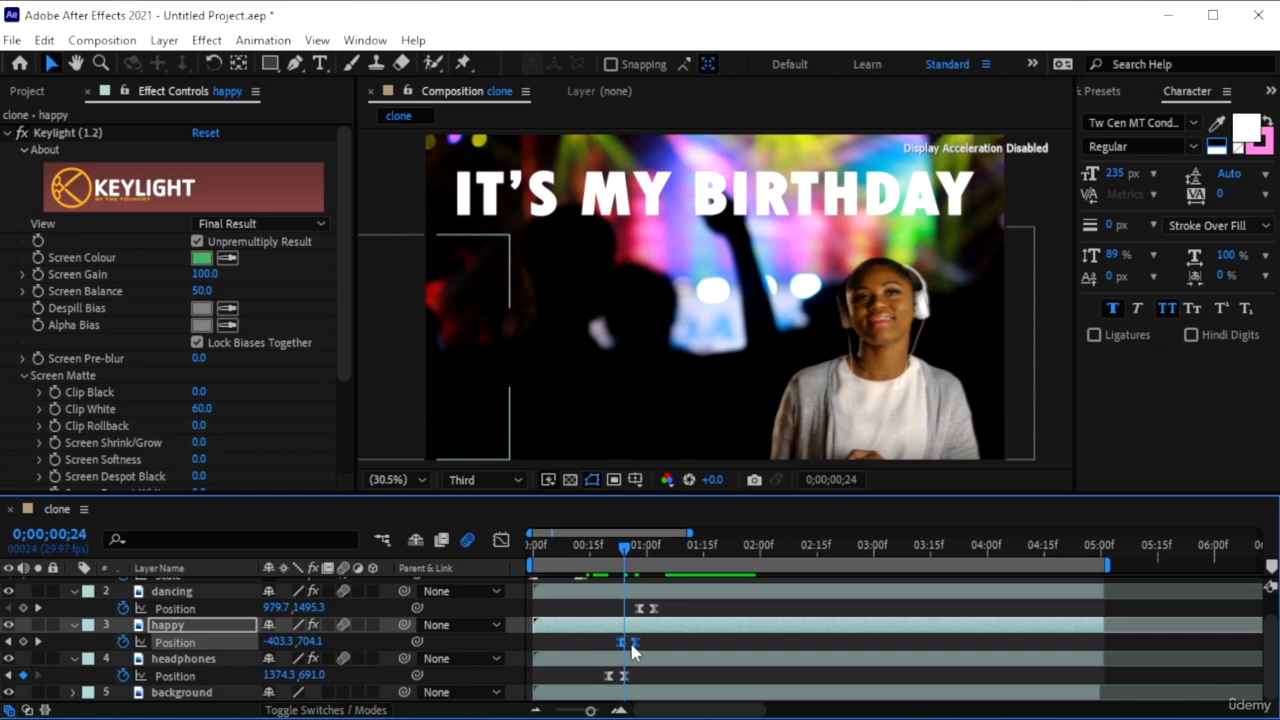
pyautogui.moveTo(632, 645); pyautogui.dragTo(636, 645)
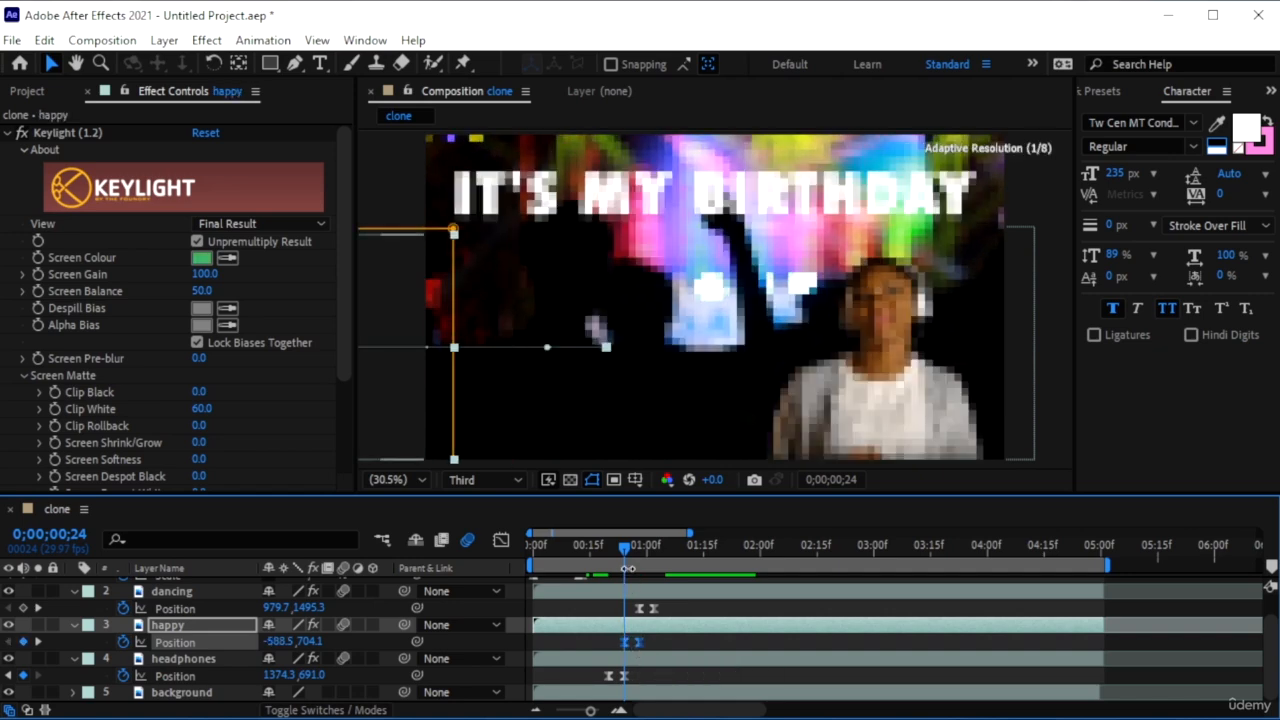
pyautogui.moveTo(634, 551); pyautogui.dragTo(643, 560)
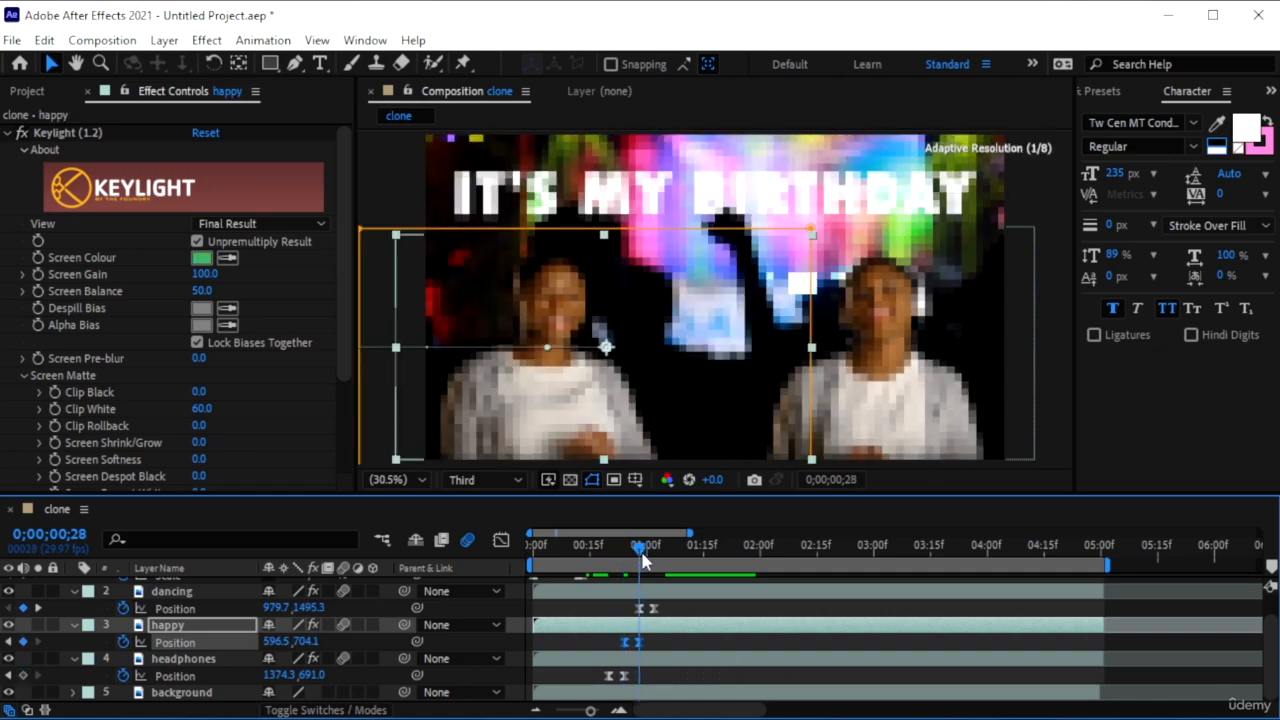
pyautogui.click(654, 609)
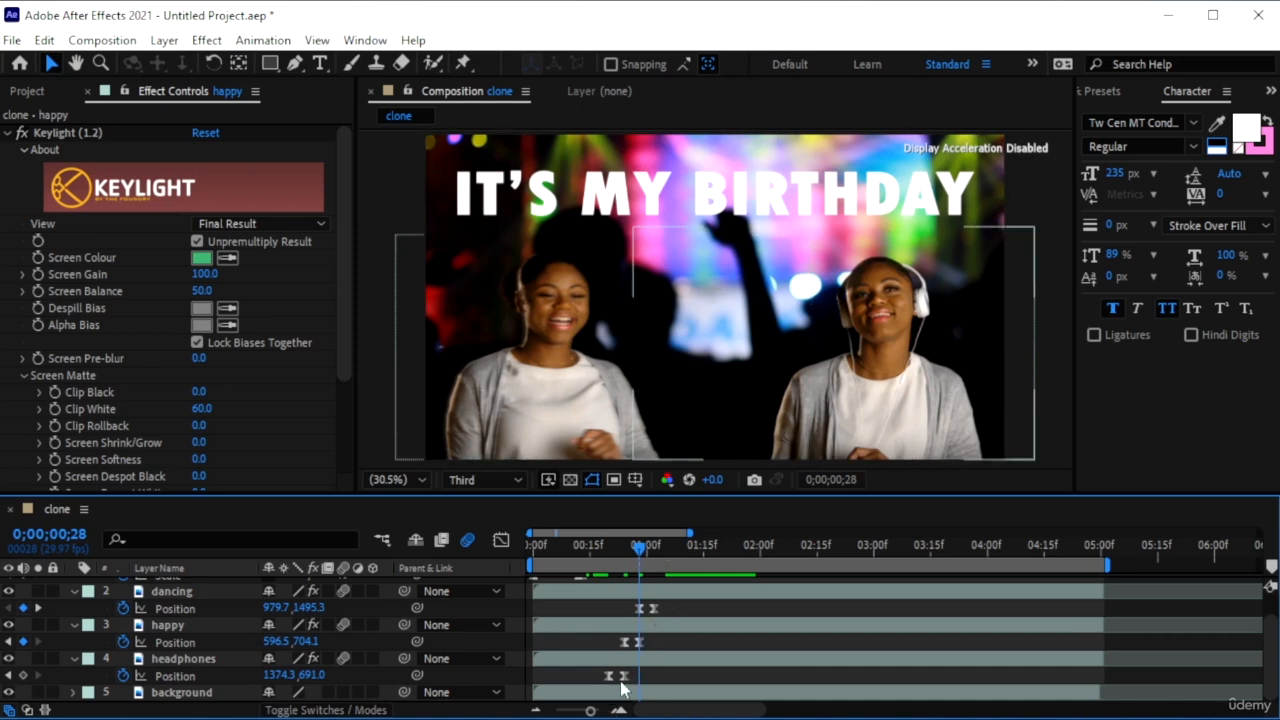
# - Preview the staggered clone entrances twice from 0;00;00;18
pyautogui.moveTo(629, 549); pyautogui.dragTo(601, 566)
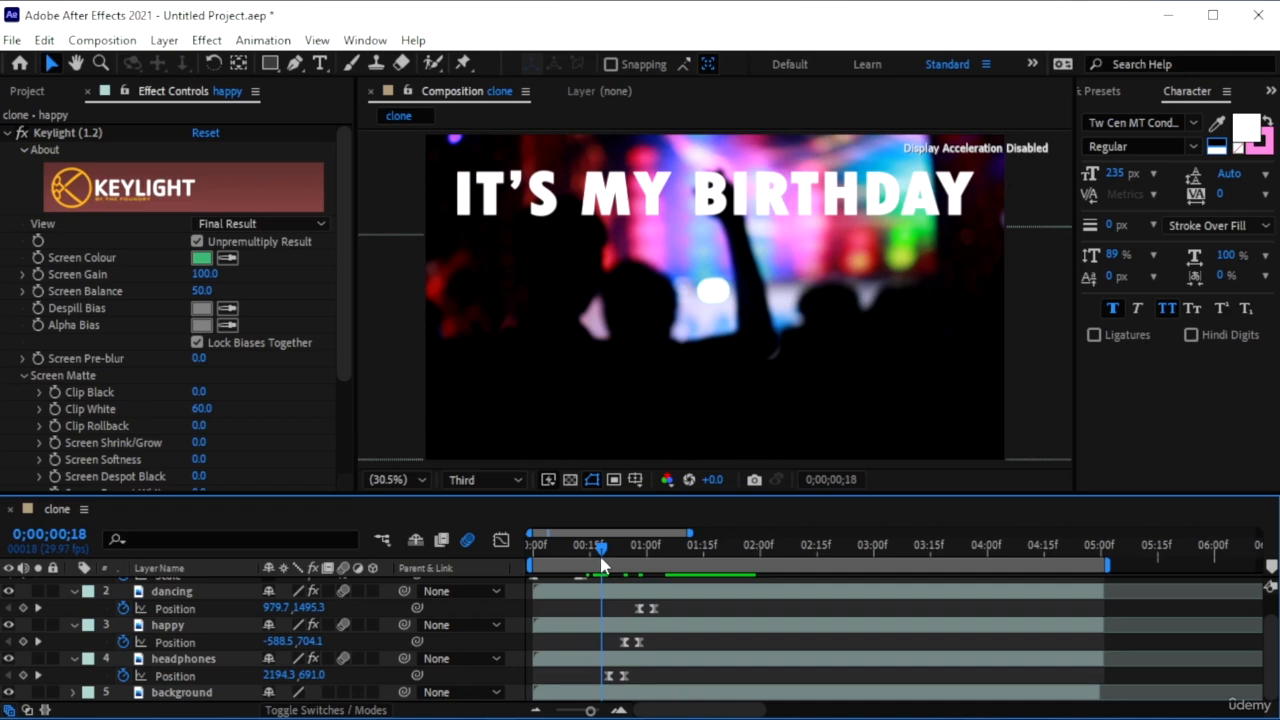
pyautogui.press('space')
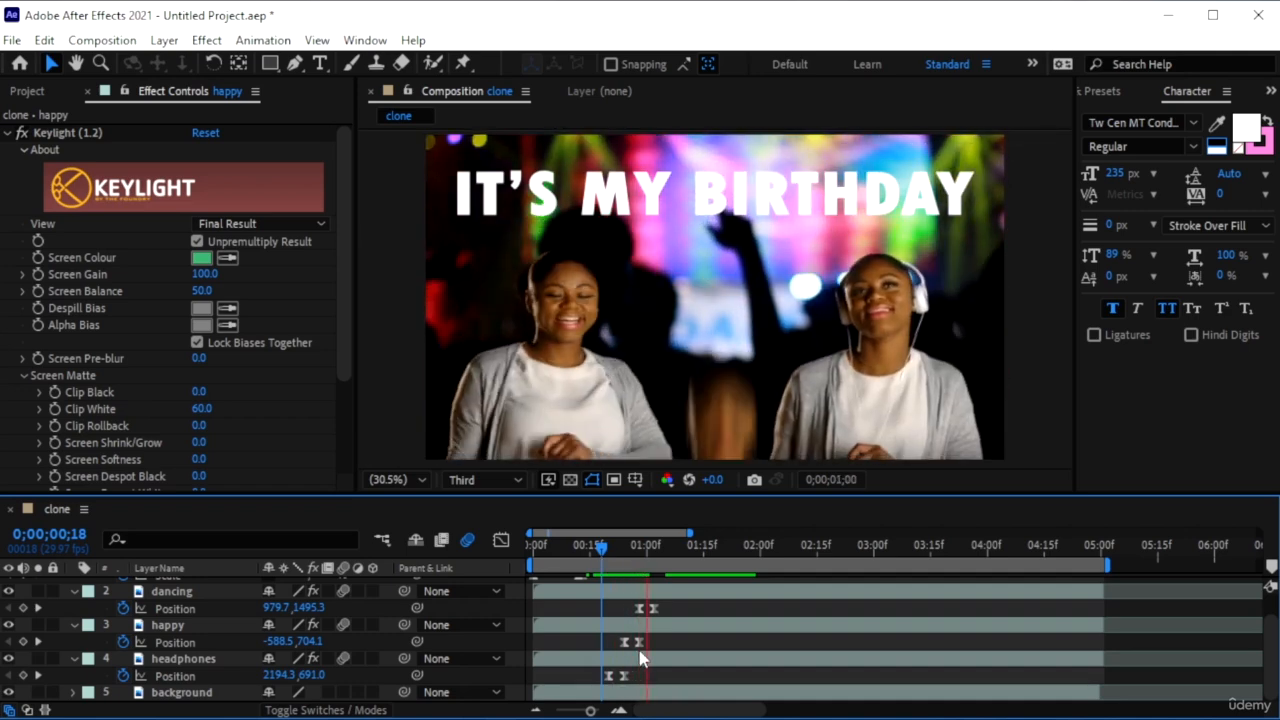
pyautogui.press('space')
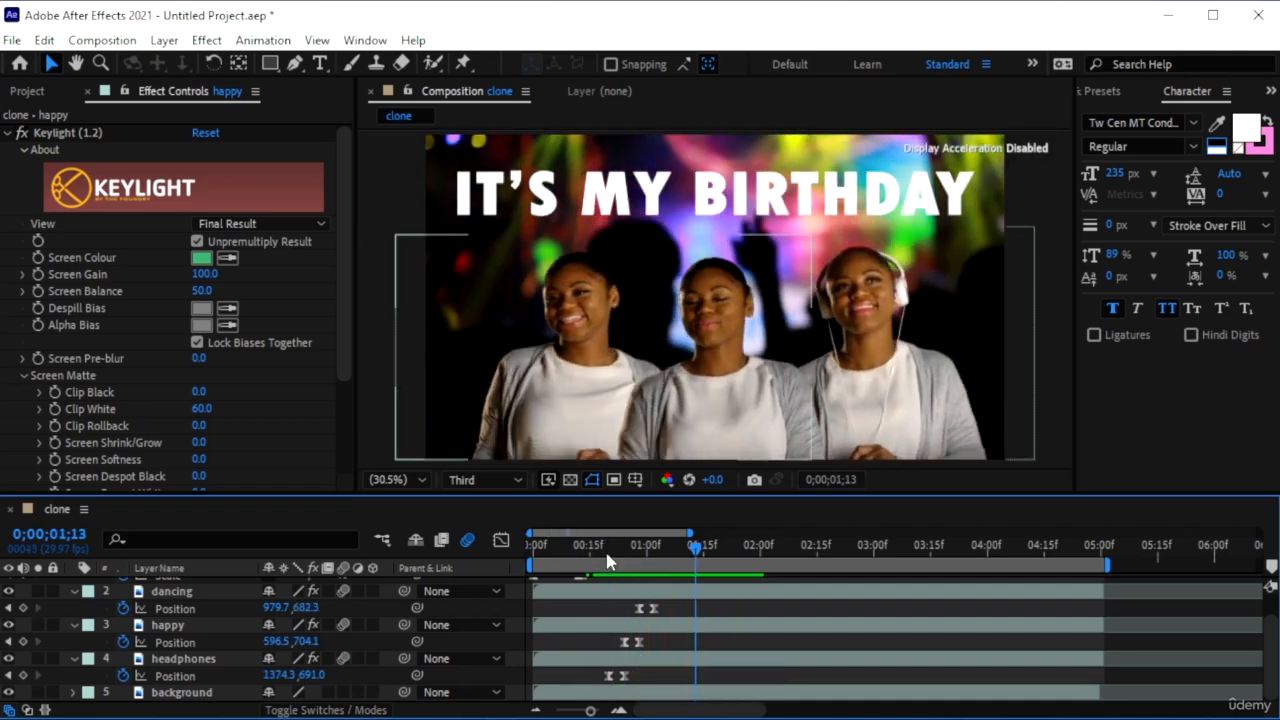
pyautogui.moveTo(700, 555); pyautogui.dragTo(601, 552)
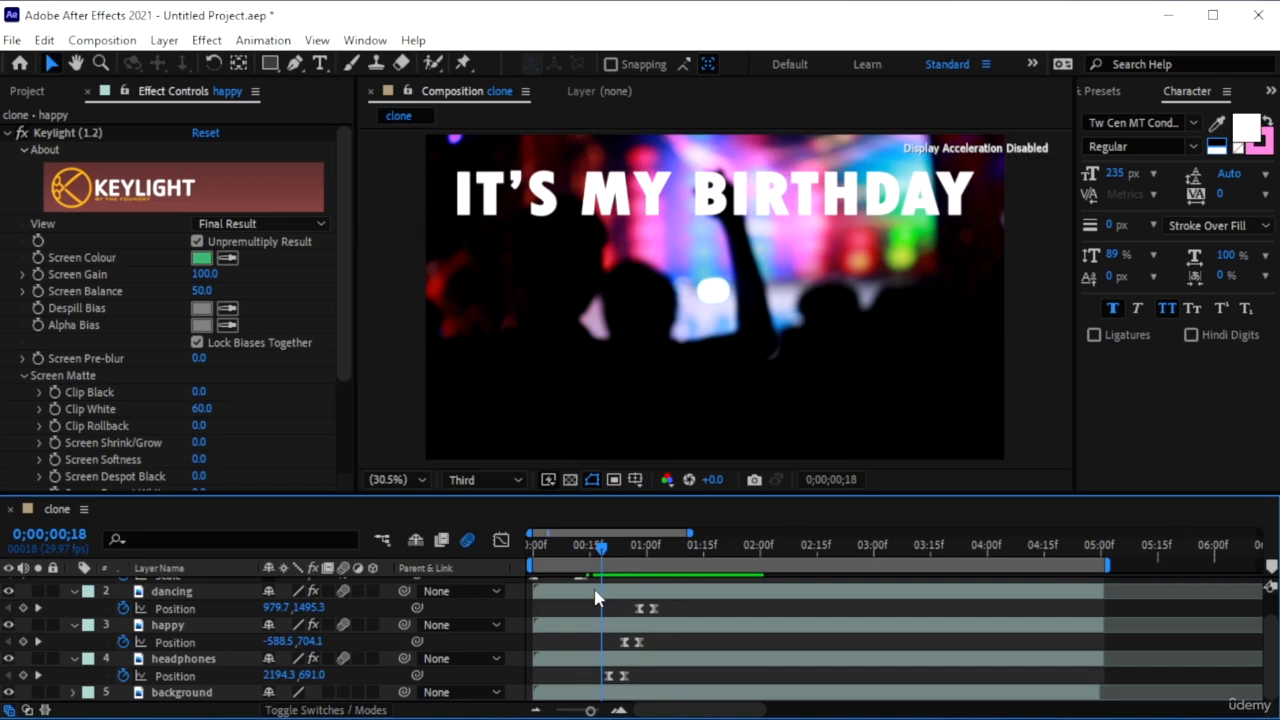
pyautogui.press('space')
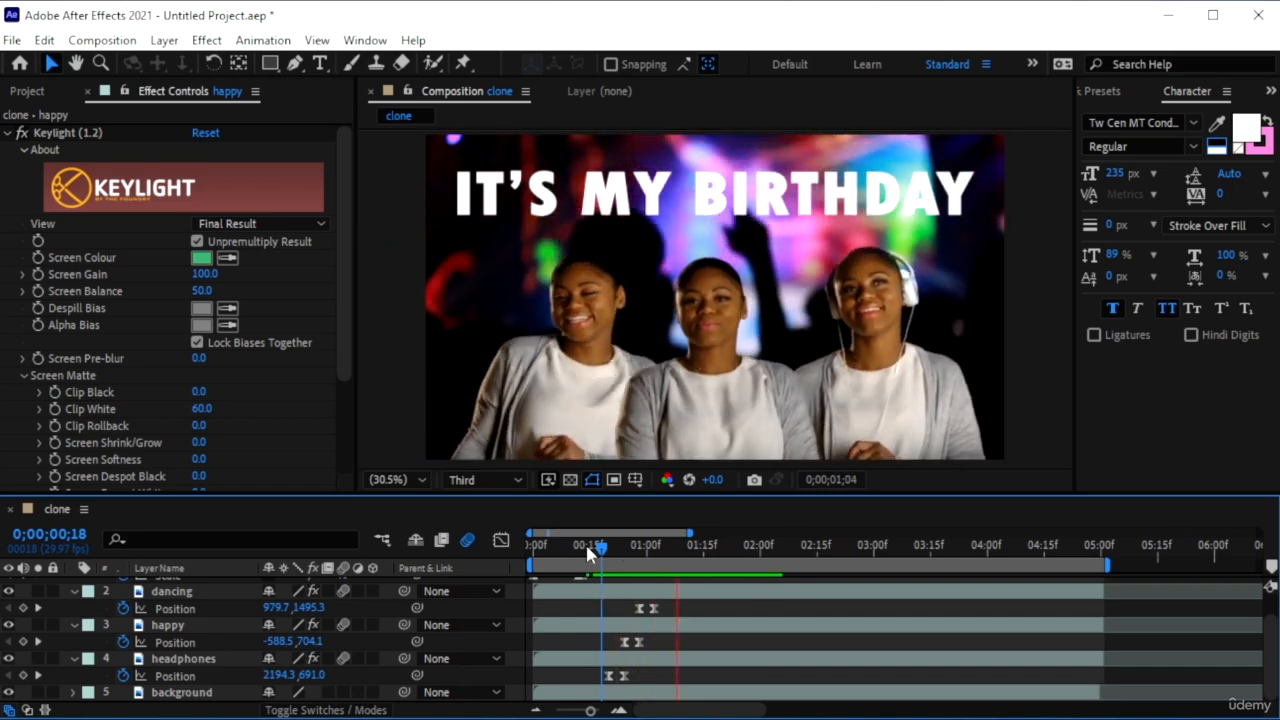
pyautogui.press('space')
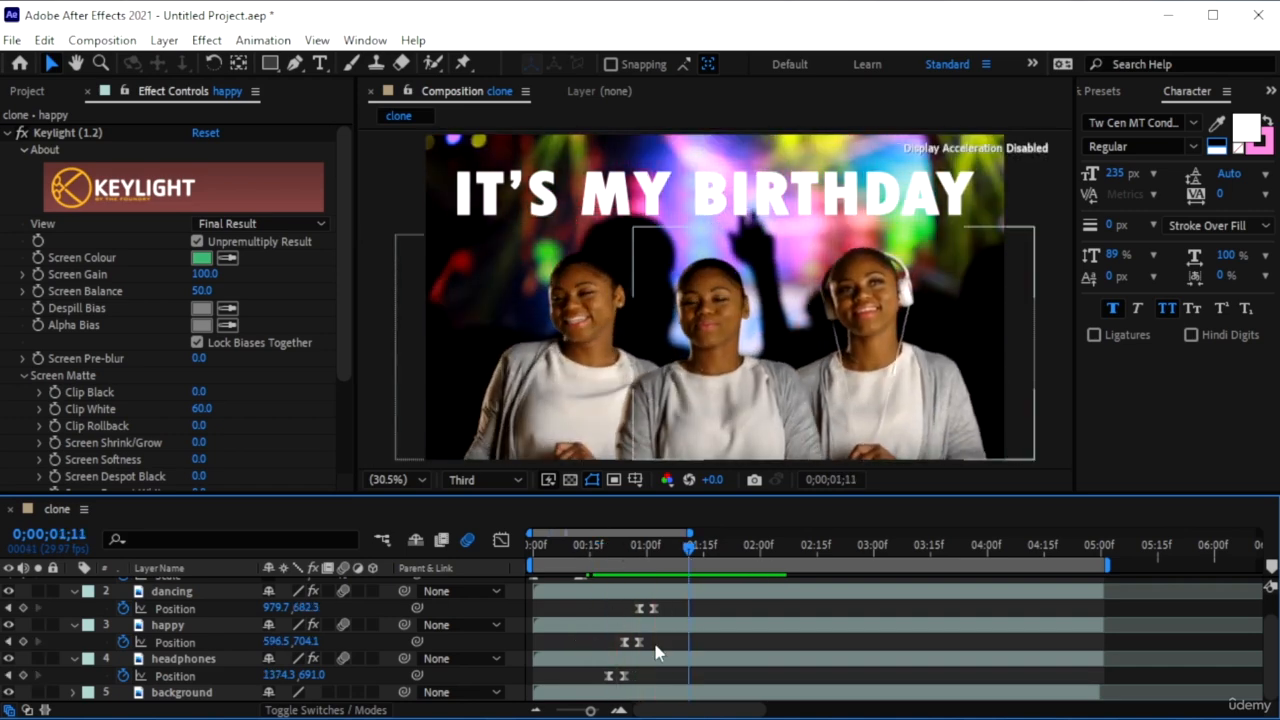
# - Move both of the happy layer's Position keyframes earlier to start at about 0;00;00;22, overlapping the headphones clone's entrance
pyautogui.click(639, 643)
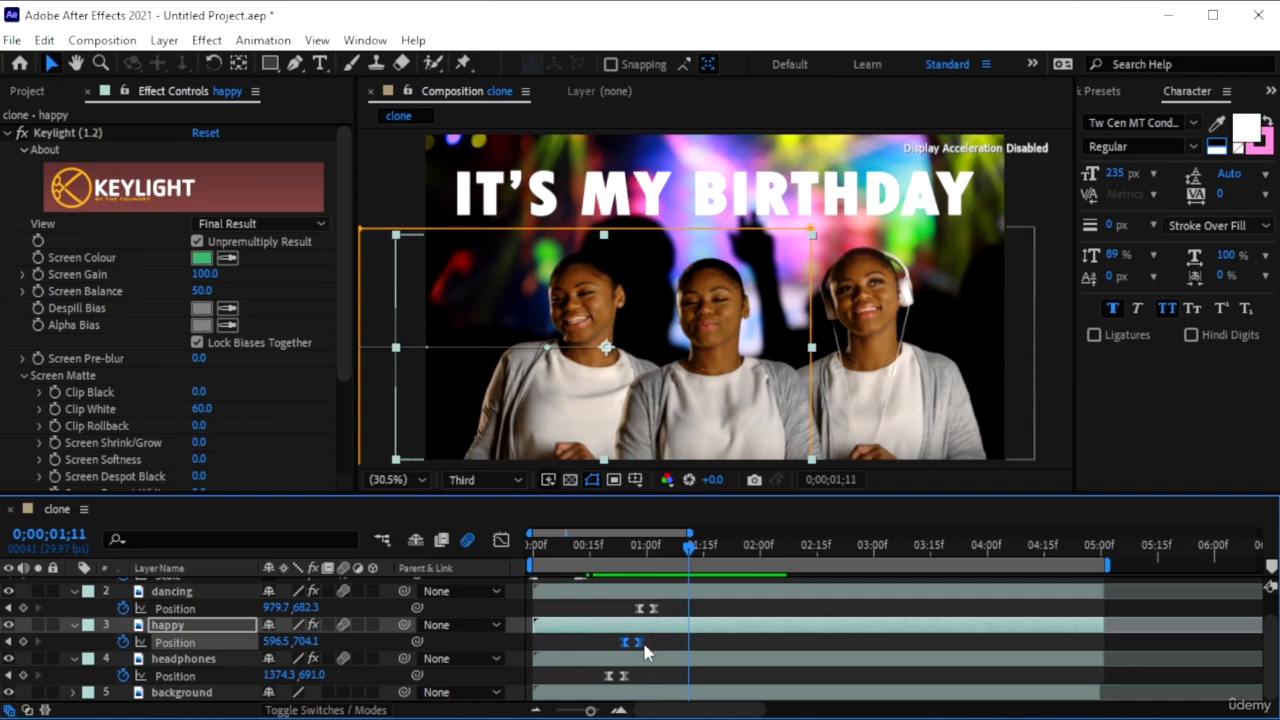
pyautogui.moveTo(642, 650); pyautogui.dragTo(637, 650)
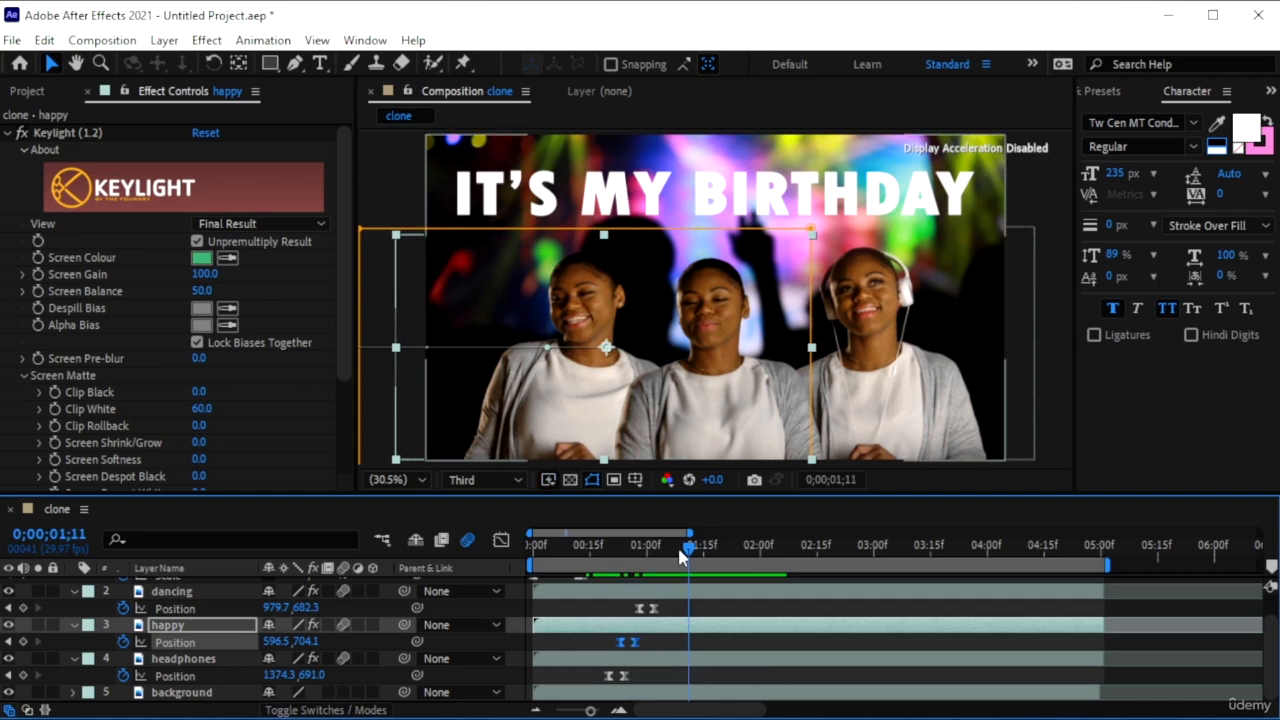
pyautogui.moveTo(688, 547); pyautogui.dragTo(618, 573)
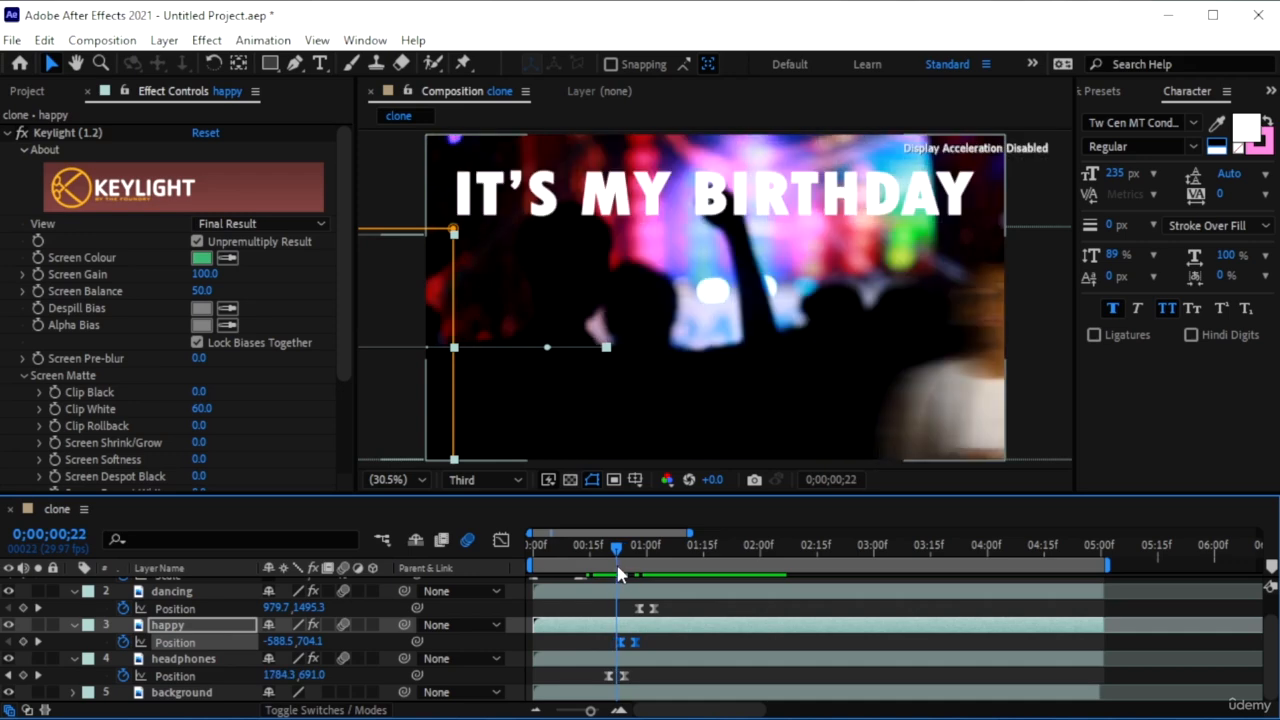
pyautogui.moveTo(634, 645); pyautogui.dragTo(618, 676)
pyautogui.moveTo(617, 558); pyautogui.dragTo(624, 557)
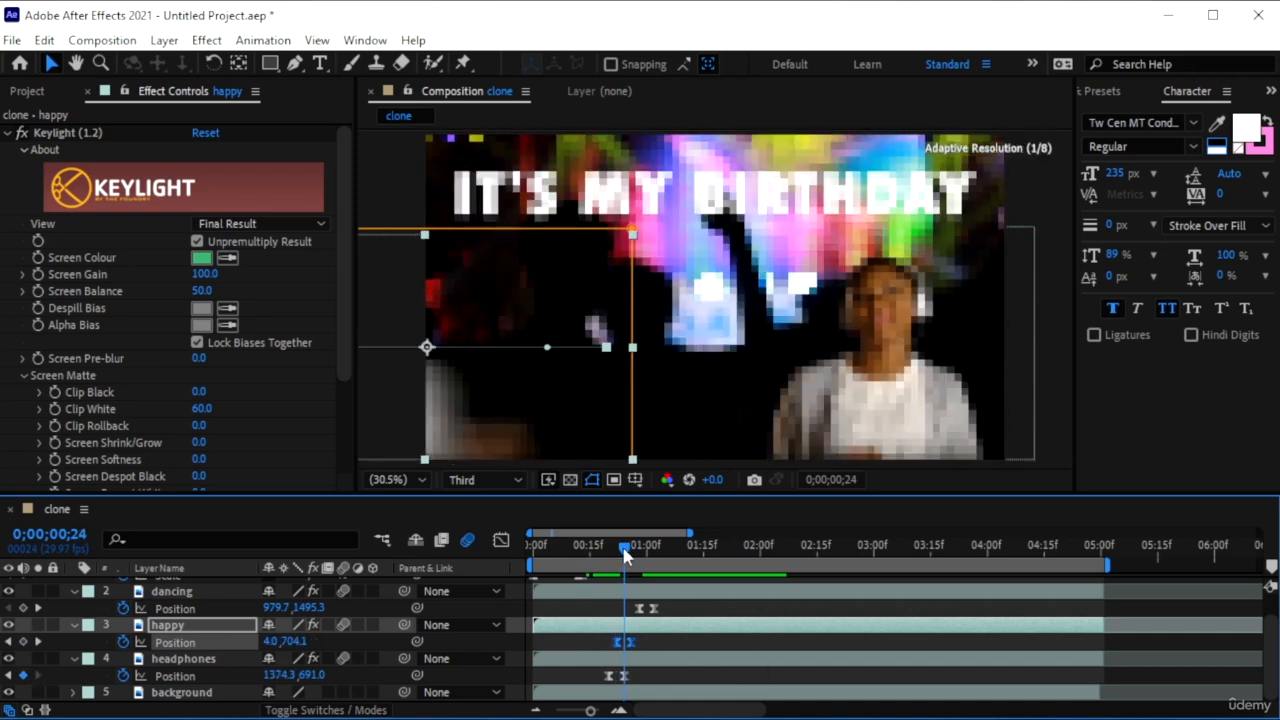
# - Move both of the dancing layer's Position keyframes earlier to start at 0;00;00;24, and preview the entrances from 0;00;00;17
pyautogui.click(651, 610)
pyautogui.moveTo(645, 613); pyautogui.dragTo(630, 605)
pyautogui.moveTo(608, 547); pyautogui.dragTo(597, 549)
pyautogui.press('space')
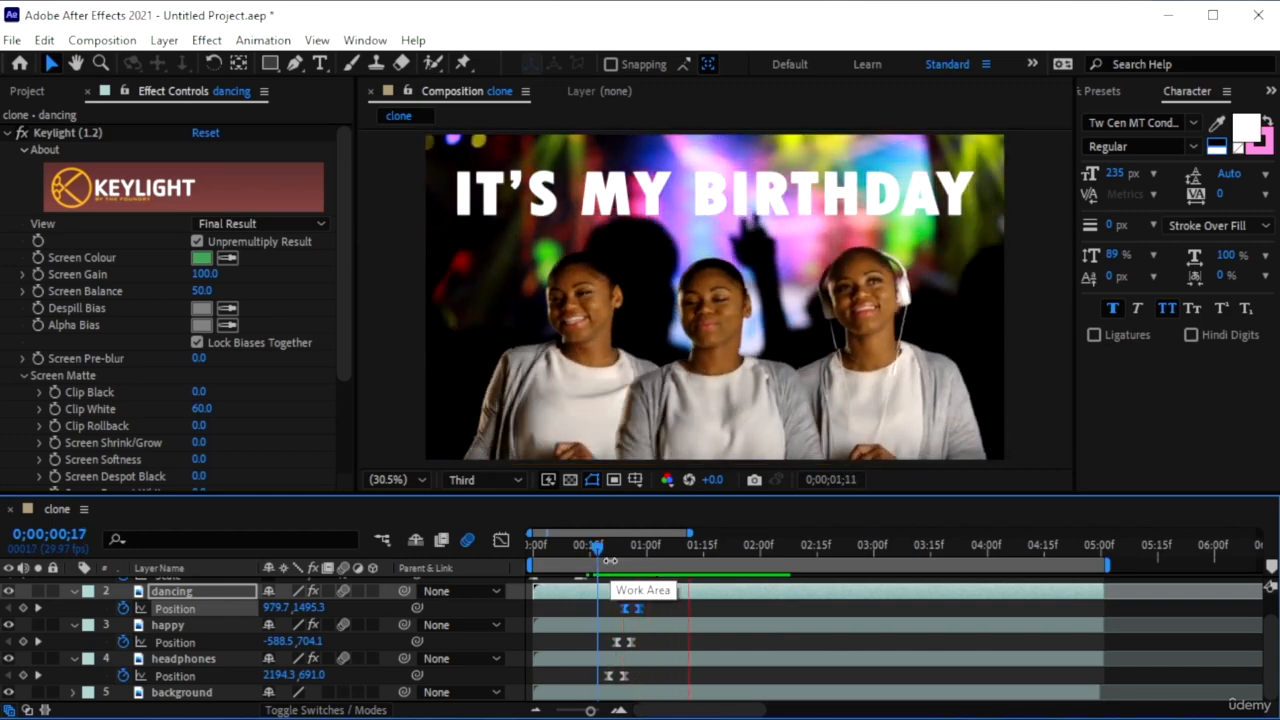
pyautogui.press('space')
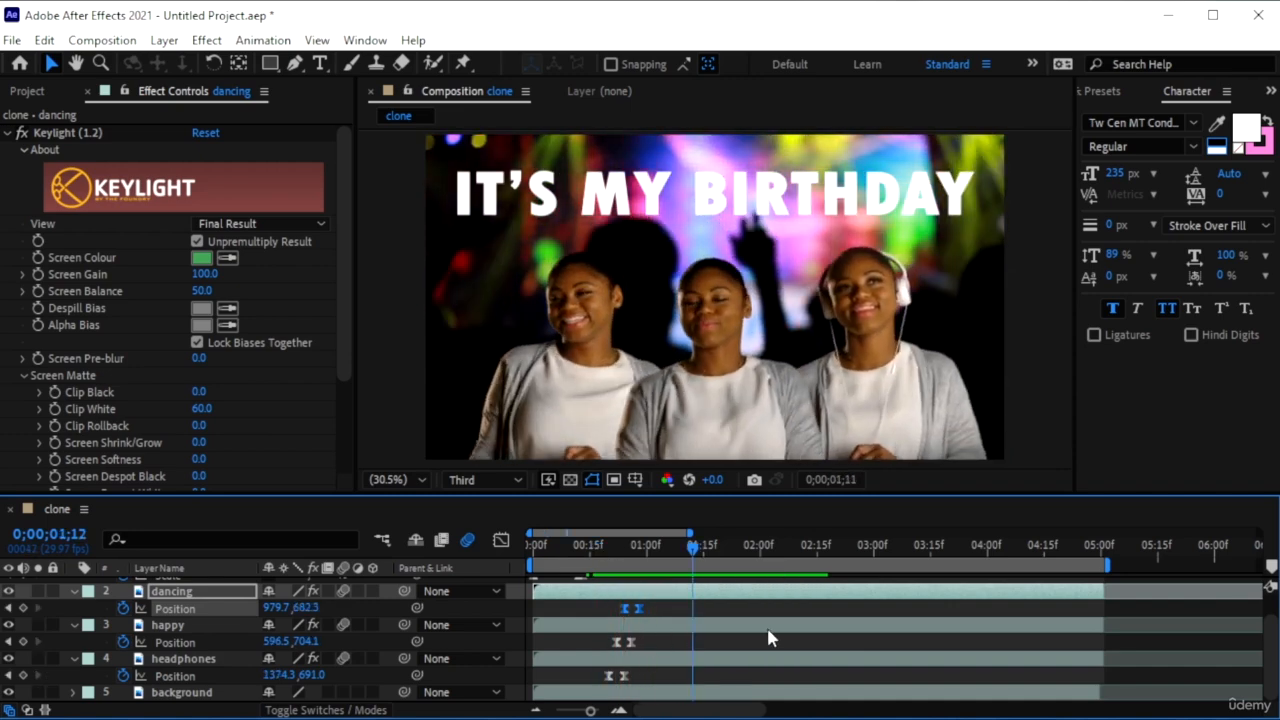
# - Keyframe a quick Scale pulse on the birthday title: 100% at 0;00;00;28, 105% at 0;00;00;29, and a closing keyframe right after
pyautogui.scroll(1, 770, 638)
pyautogui.click(599, 582)
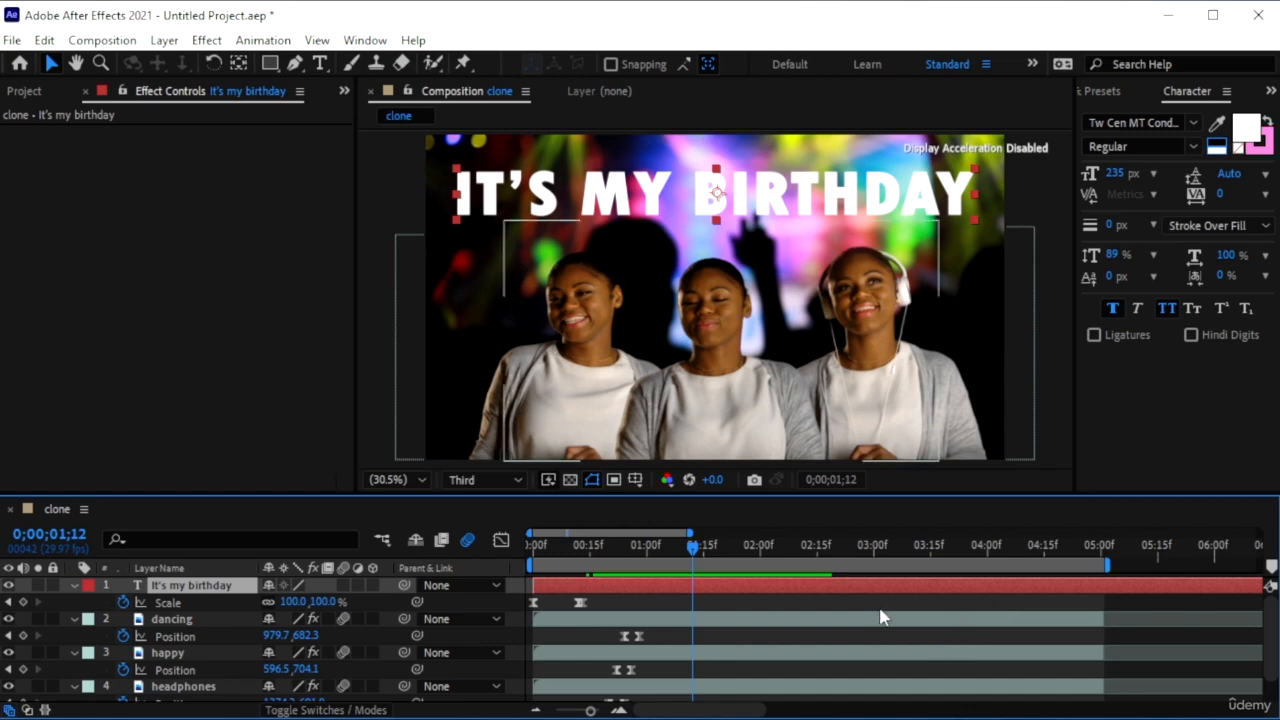
pyautogui.moveTo(678, 560); pyautogui.dragTo(643, 557)
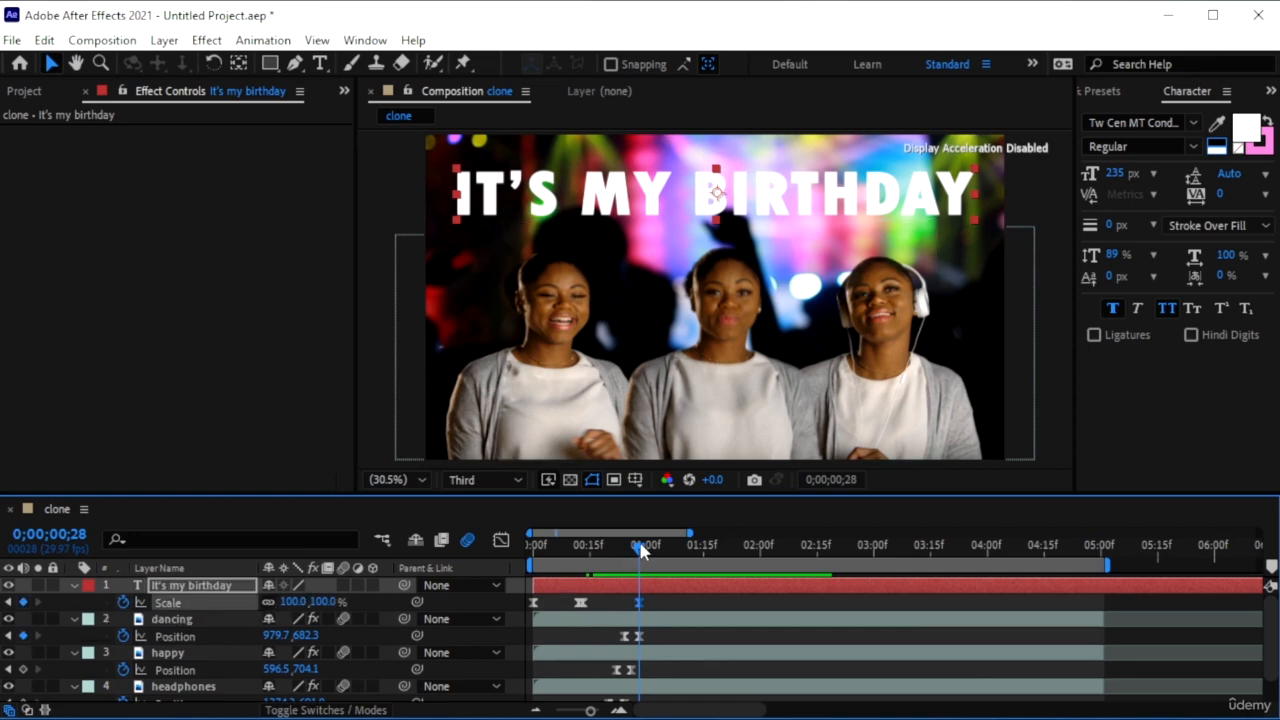
pyautogui.moveTo(645, 550); pyautogui.dragTo(648, 550)
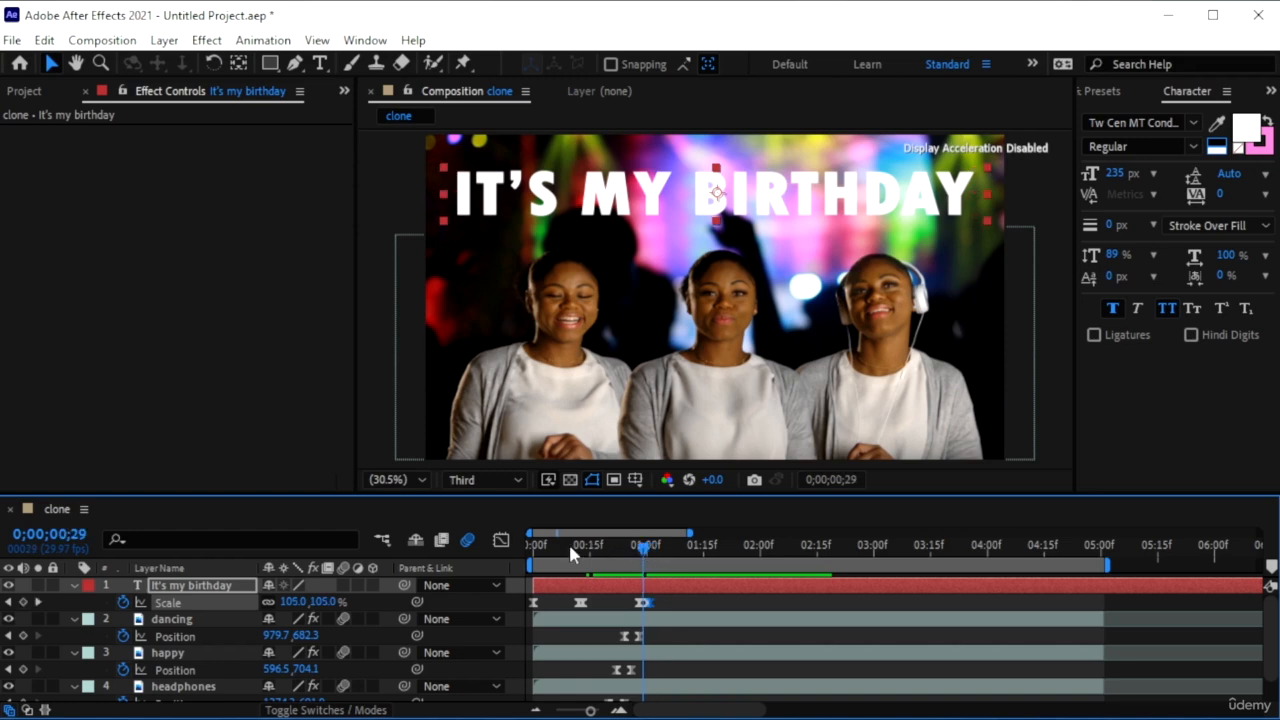
# - Shorten the work area to end at about 0;00;01;07 and preview the animation from the start
pyautogui.moveTo(568, 542); pyautogui.dragTo(519, 554)
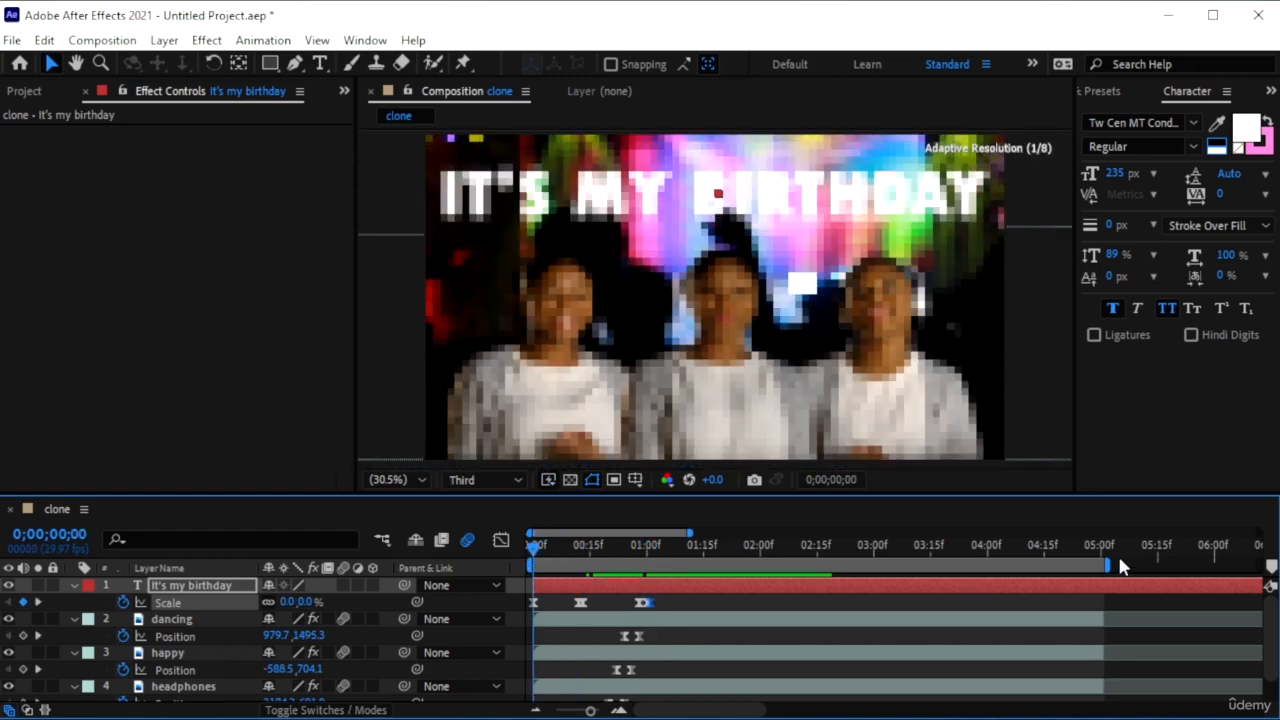
pyautogui.moveTo(1119, 559); pyautogui.dragTo(739, 576)
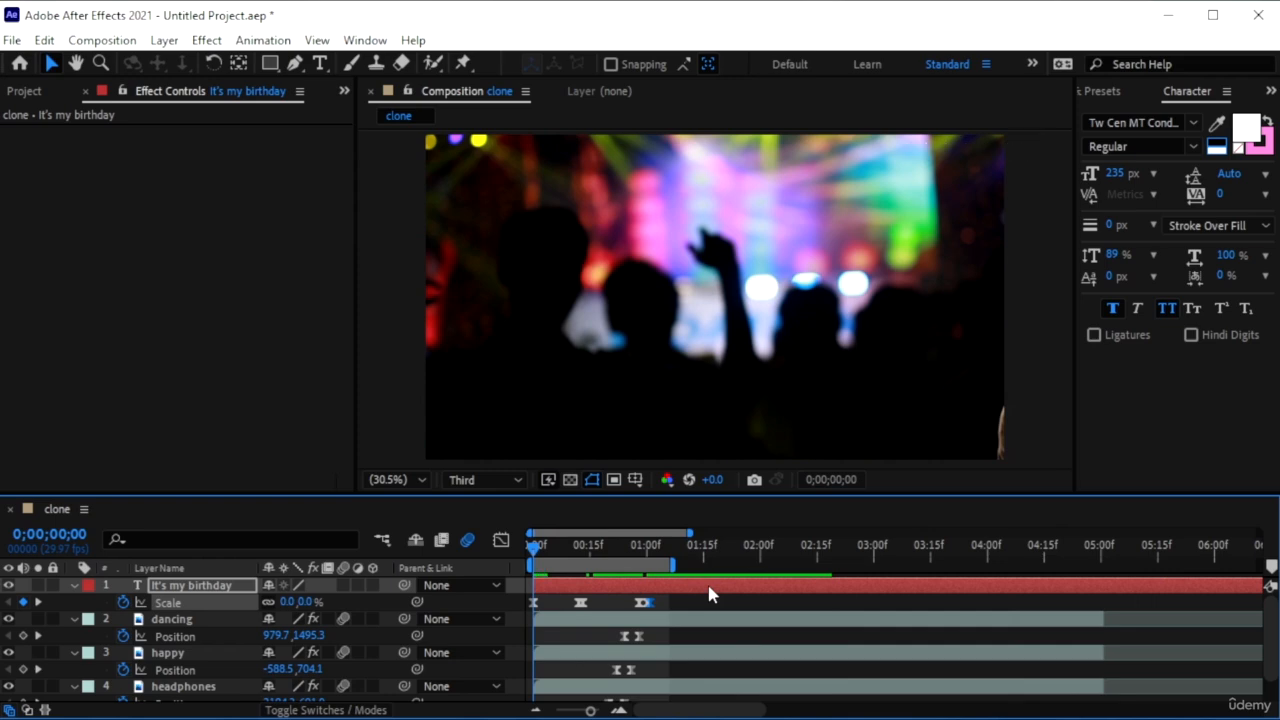
pyautogui.press('space')
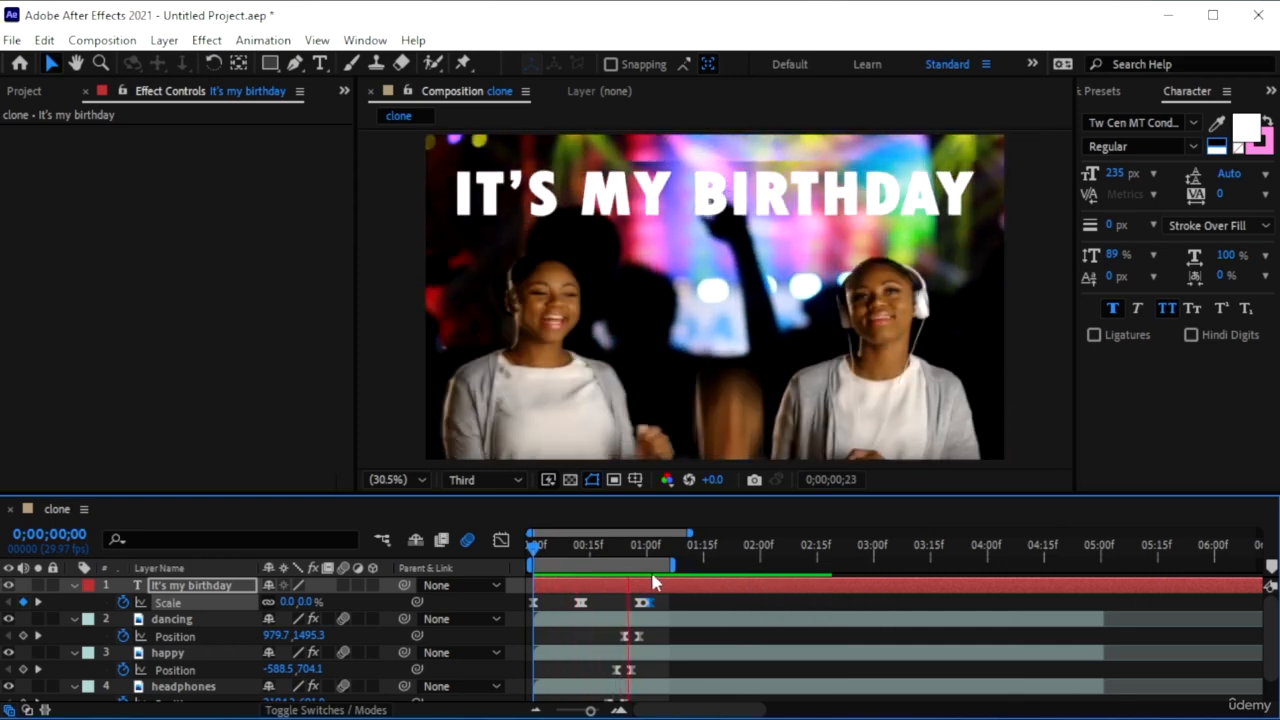